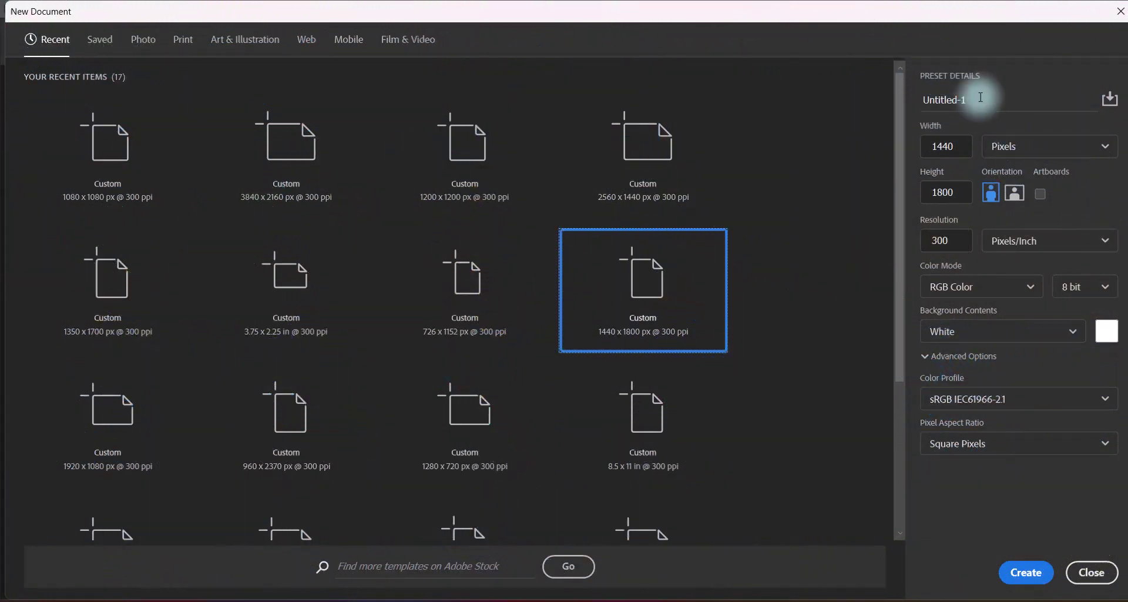
Name the new document 'Travel Agency Poster Design' at 1440 × 1800 px and 300 ppi
{"action": "left_click", "coordinate": [1009, 99]}
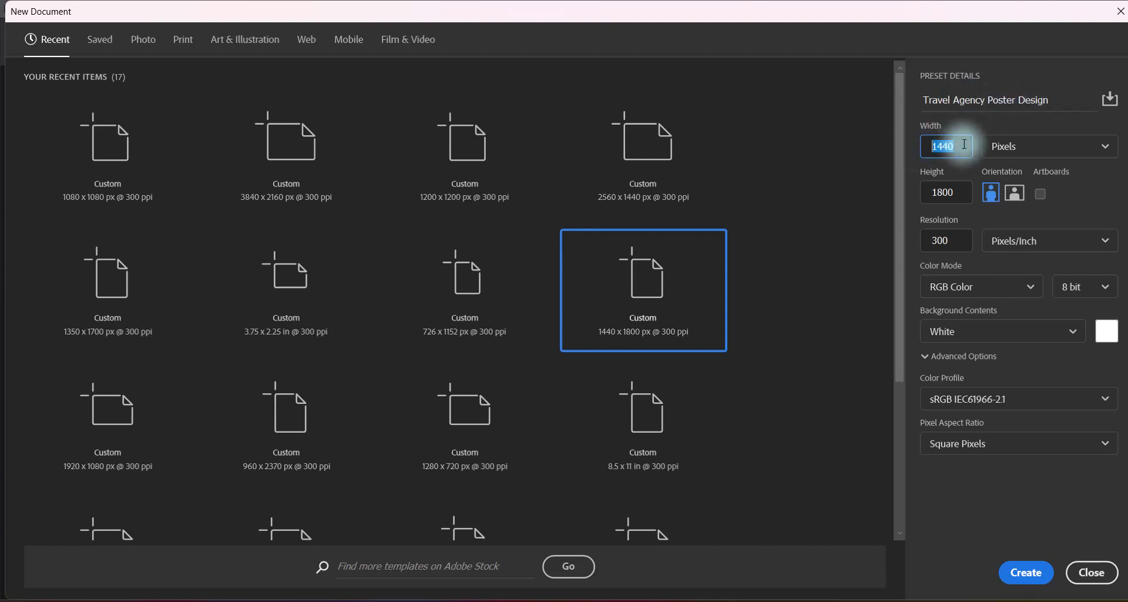
Keep pixels, 300 ppi and RGB Color, then create the 1440 × 1800 px document
{"action": "left_click", "coordinate": [1025, 149]}
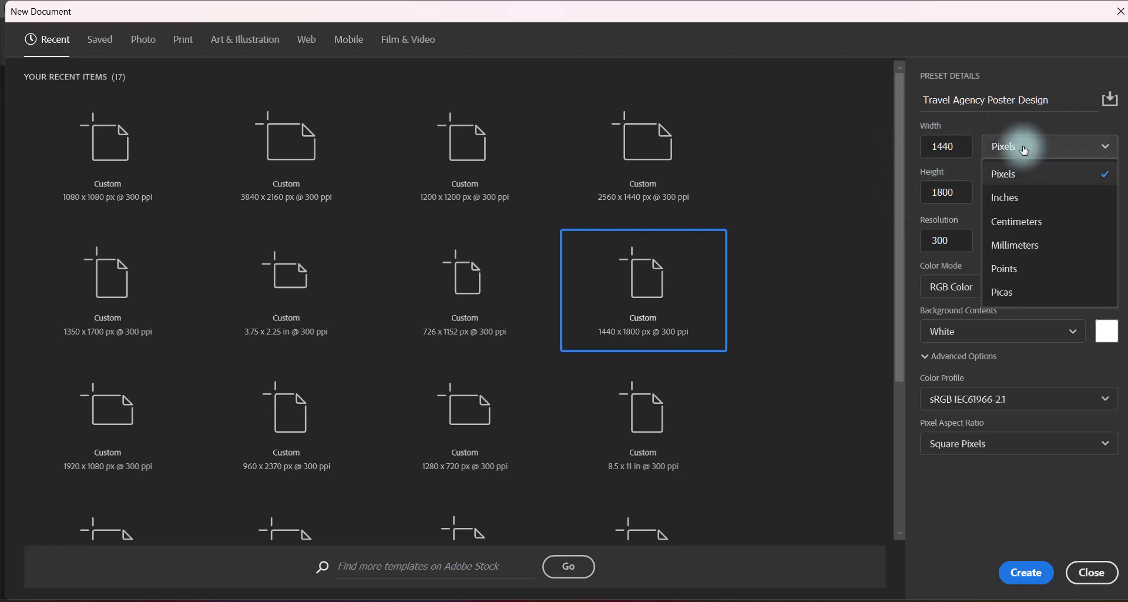
{"action": "left_click", "coordinate": [1026, 174]}
{"action": "left_click", "coordinate": [920, 240]}
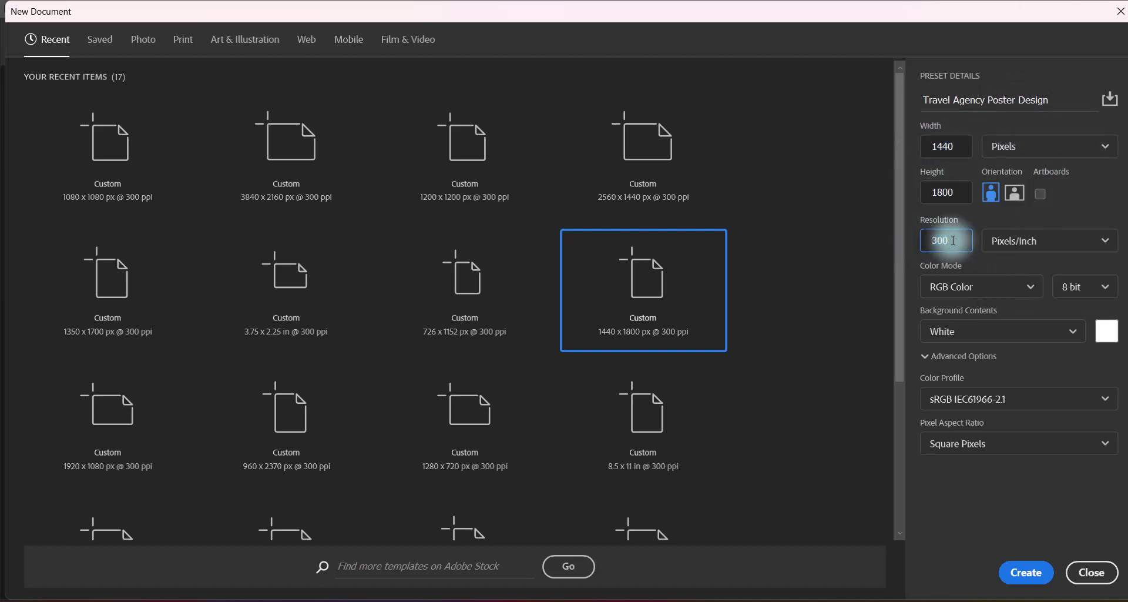
{"action": "left_click", "coordinate": [980, 288]}
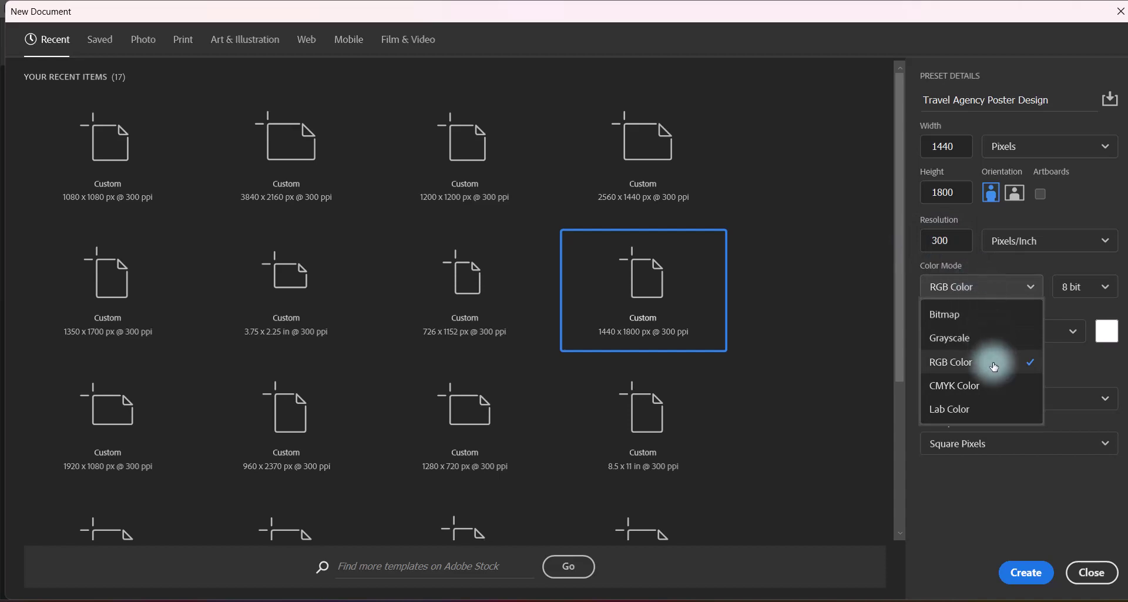
{"action": "left_click", "coordinate": [952, 362]}
{"action": "left_click", "coordinate": [1021, 399]}
{"action": "left_click", "coordinate": [999, 259]}
{"action": "left_click", "coordinate": [1028, 573]}
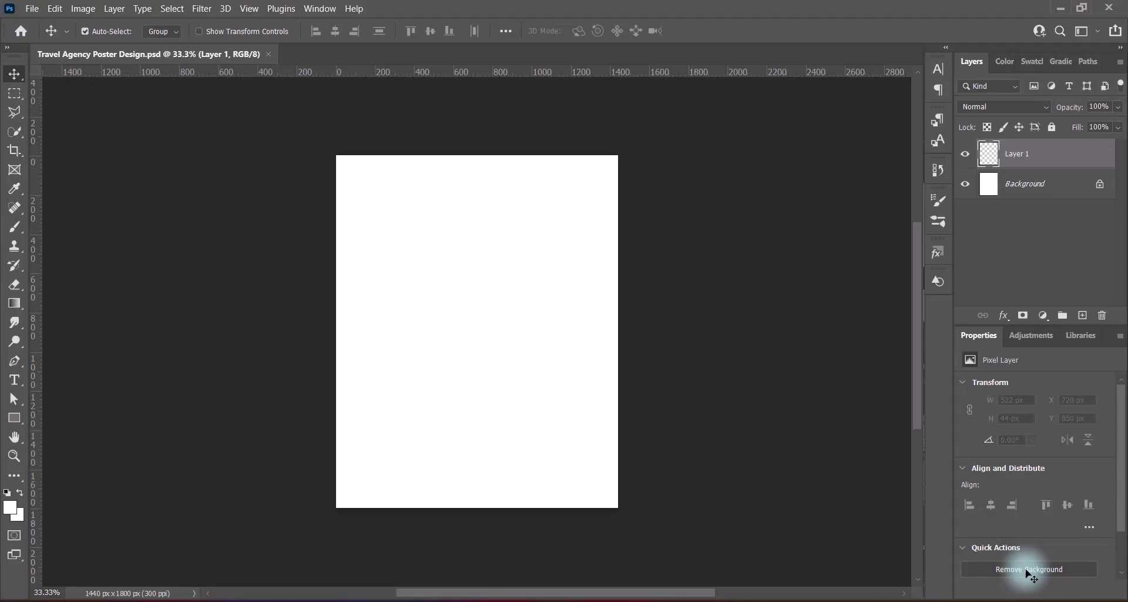
Draw a rectangle shape over the whole page and centre it with the Move tool
{"action": "scroll", "coordinate": [487, 355], "scroll_direction": "up", "scroll_amount": 2}
{"action": "scroll", "coordinate": [487, 355], "scroll_direction": "up", "scroll_amount": 1}
{"action": "scroll", "coordinate": [487, 355], "scroll_direction": "down", "scroll_amount": 1}
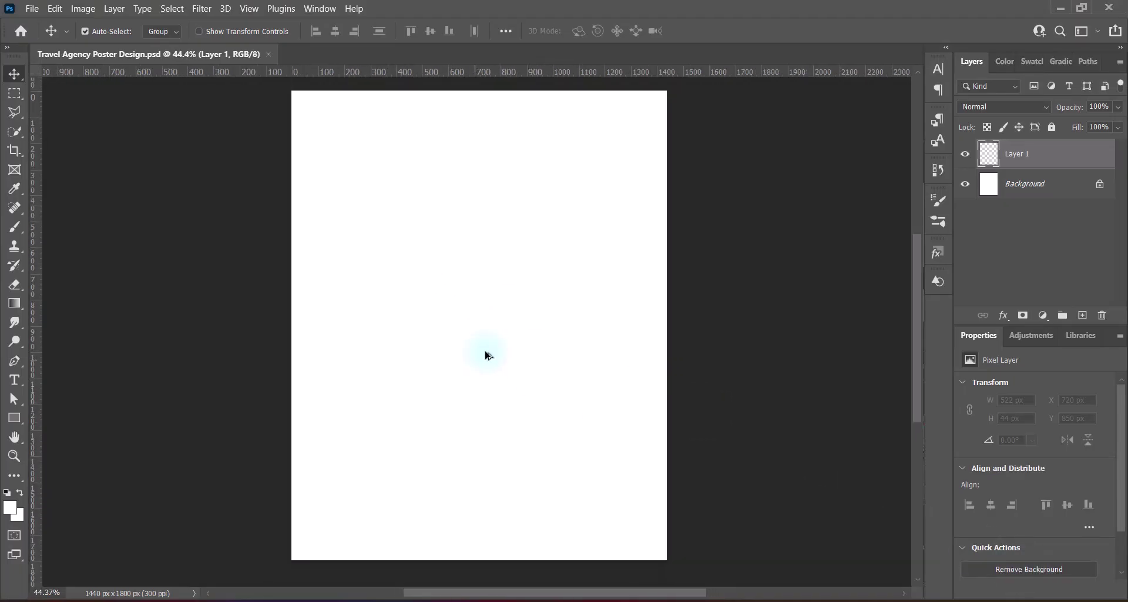
{"action": "right_click", "coordinate": [20, 421]}
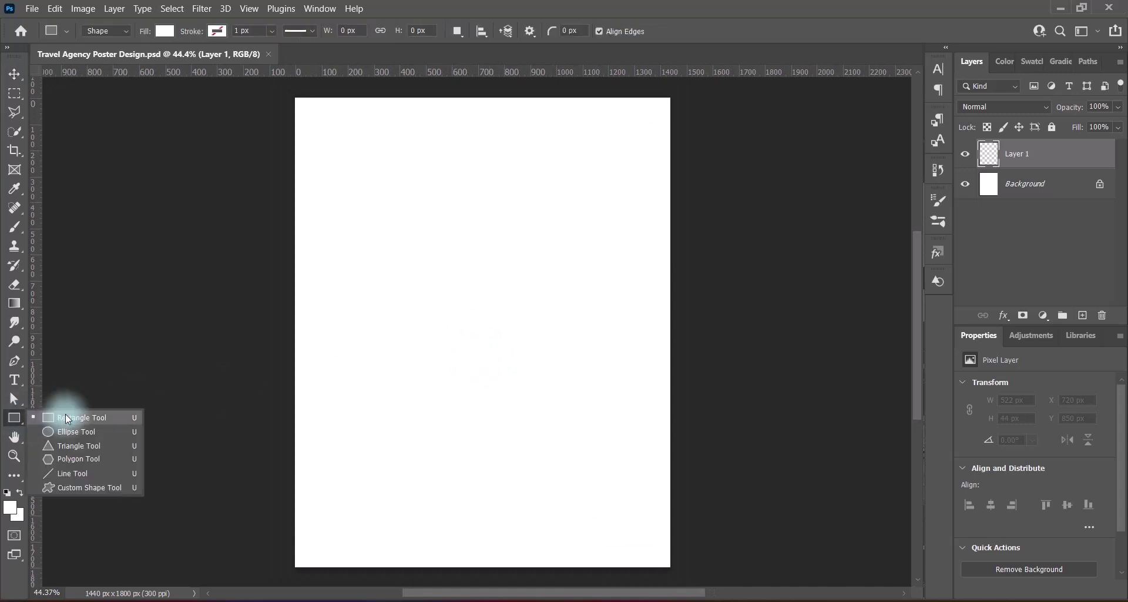
{"action": "left_click", "coordinate": [76, 416]}
{"action": "left_click_drag", "start_coordinate": [290, 85], "coordinate": [678, 560]}
{"action": "key", "text": "v"}
{"action": "left_click_drag", "start_coordinate": [487, 336], "coordinate": [479, 370]}
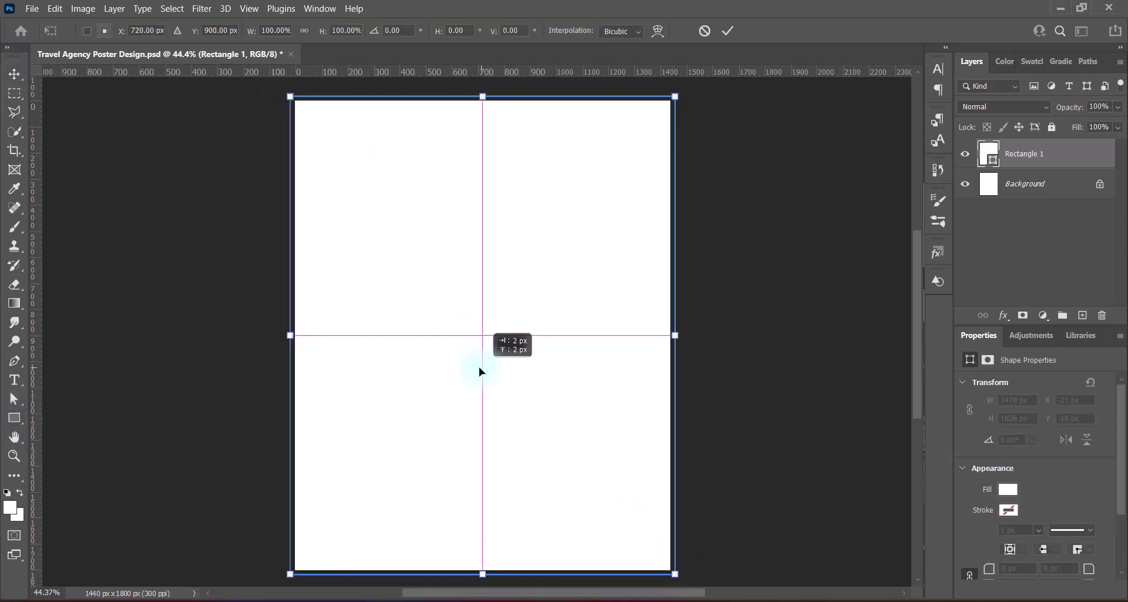
Add a Gradient Overlay to Rectangle 1 running vertically at 90°
{"action": "right_click", "coordinate": [989, 159]}
{"action": "left_click", "coordinate": [989, 158]}
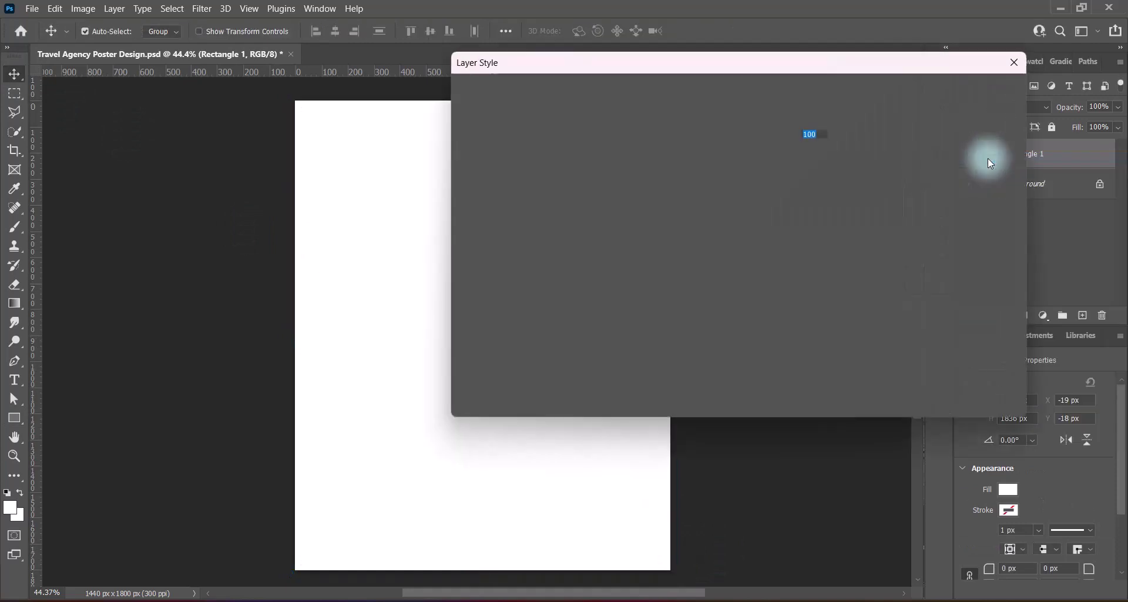
{"action": "left_click", "coordinate": [498, 285]}
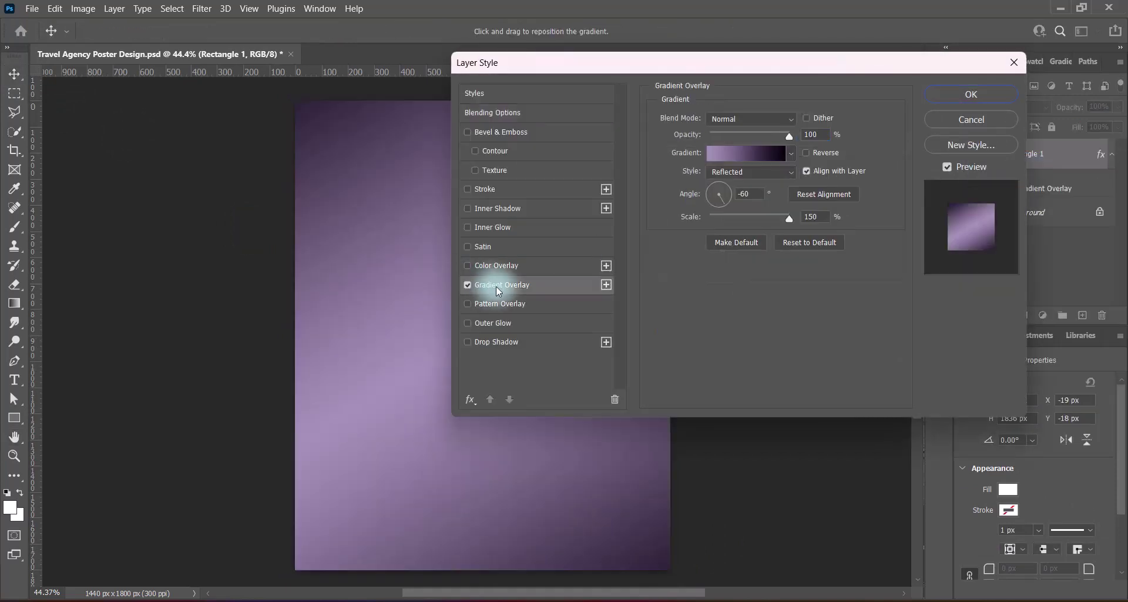
{"action": "double_click", "coordinate": [750, 193]}
{"action": "type", "text": "0"}
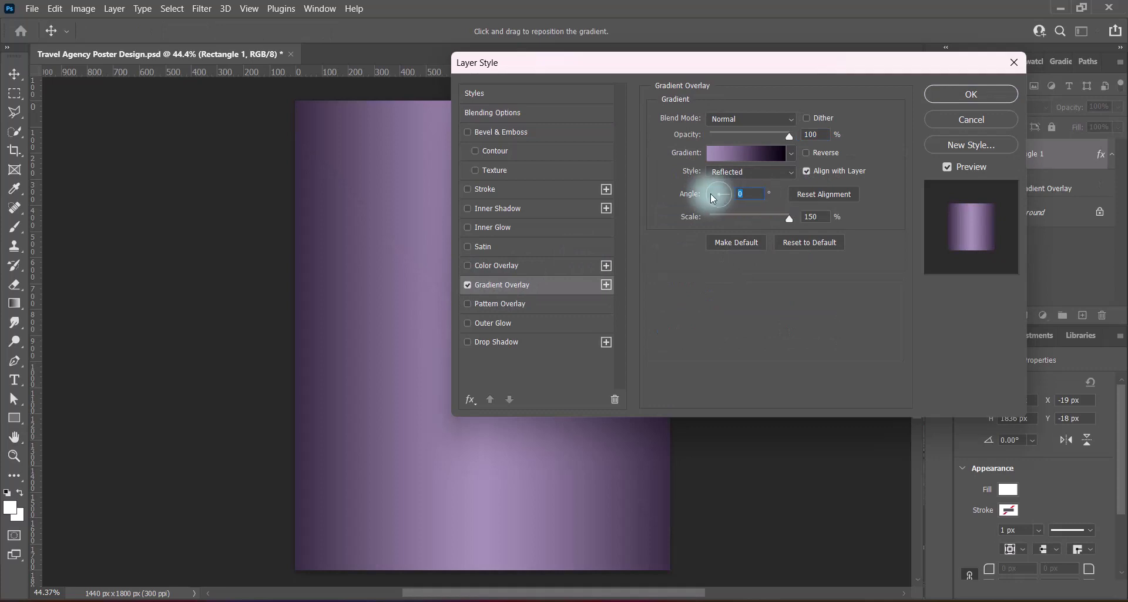
{"action": "left_click", "coordinate": [713, 198]}
Choose the light Blue_03 gradient from the Blues presets
{"action": "left_click", "coordinate": [791, 153]}
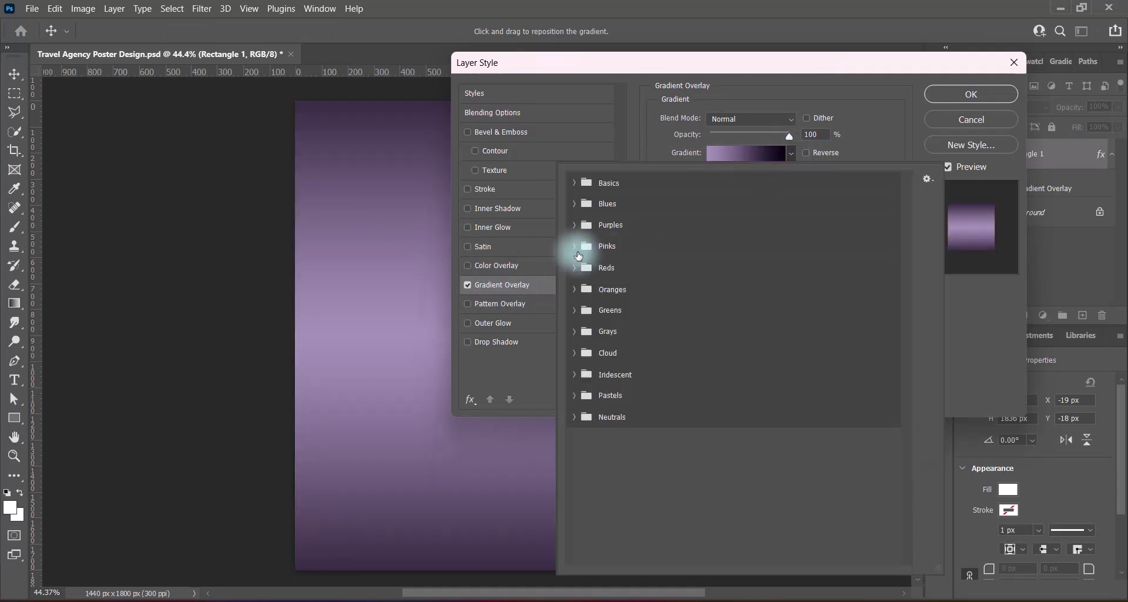
{"action": "left_click", "coordinate": [575, 206]}
{"action": "left_click", "coordinate": [682, 246]}
{"action": "left_click", "coordinate": [665, 249]}
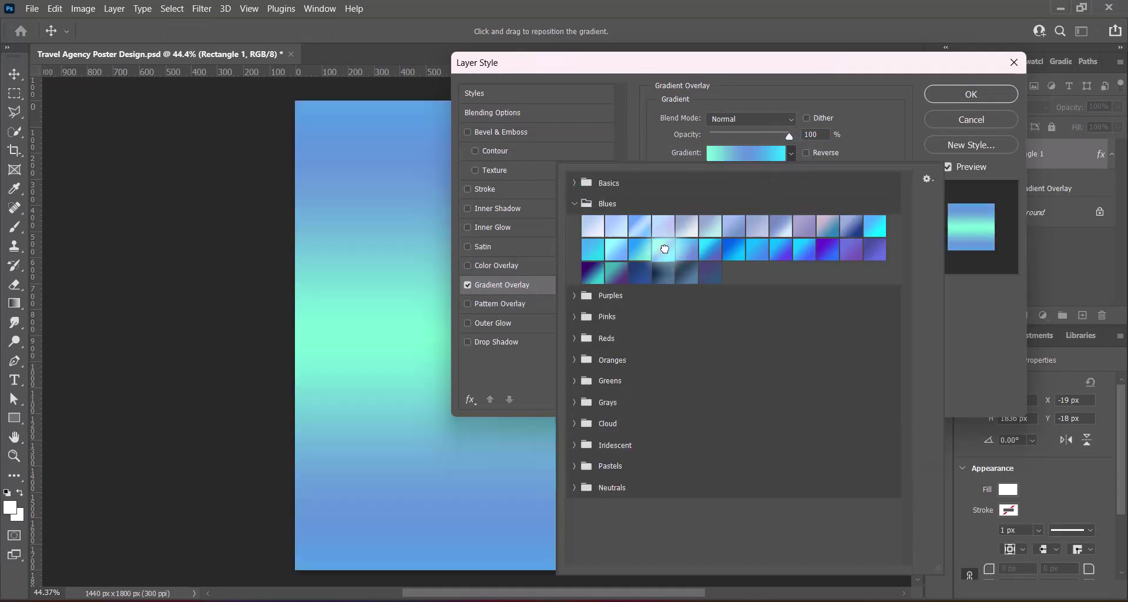
{"action": "left_click", "coordinate": [852, 224]}
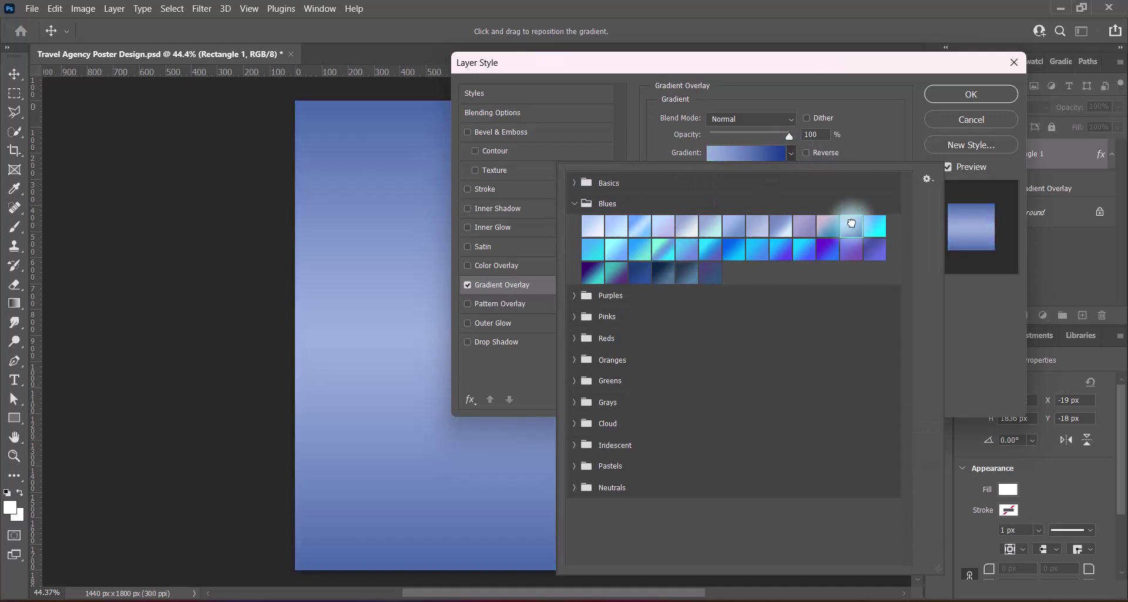
{"action": "left_click", "coordinate": [631, 223]}
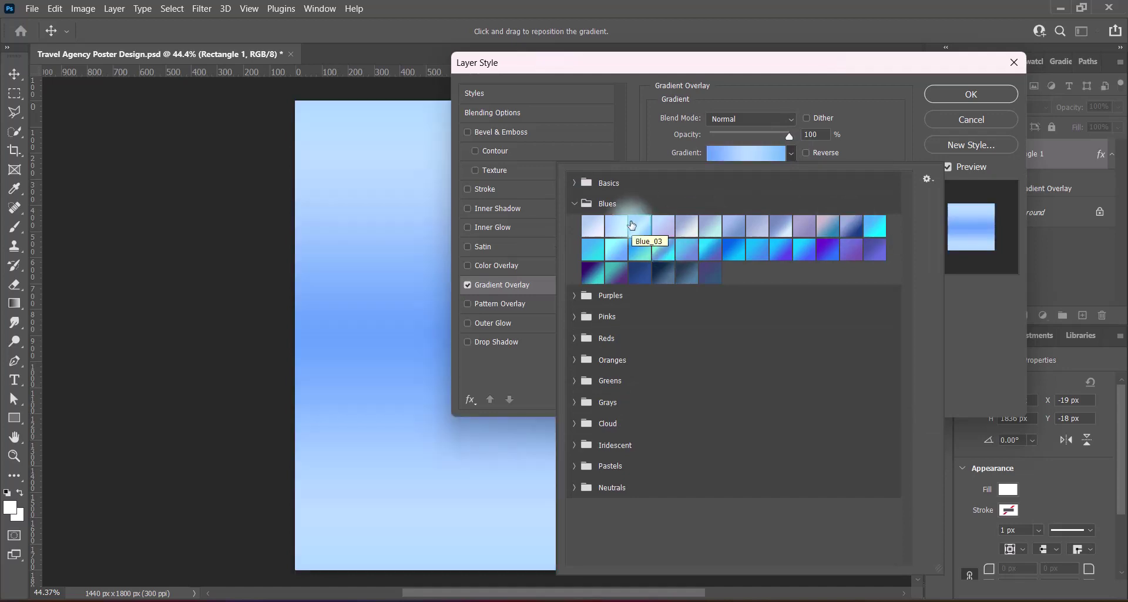
{"action": "left_click", "coordinate": [663, 251]}
{"action": "left_click", "coordinate": [640, 226]}
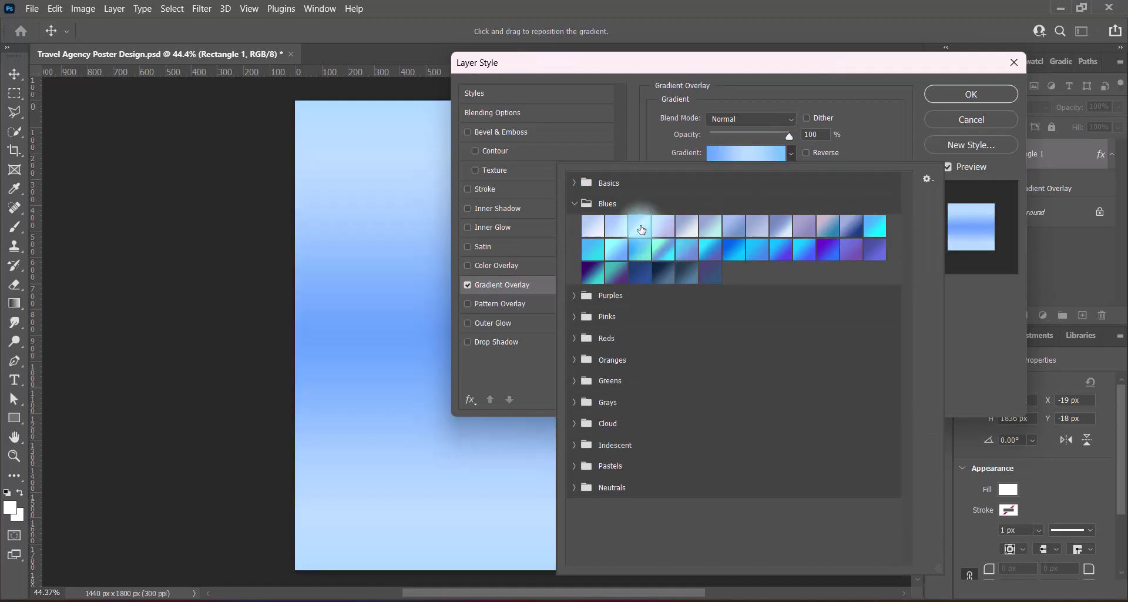
{"action": "left_click", "coordinate": [969, 306]}
Settle the Reverse setting and recolour the middle 50% stop to pale cyan b6efff
{"action": "left_click", "coordinate": [806, 153]}
{"action": "left_click", "coordinate": [807, 153]}
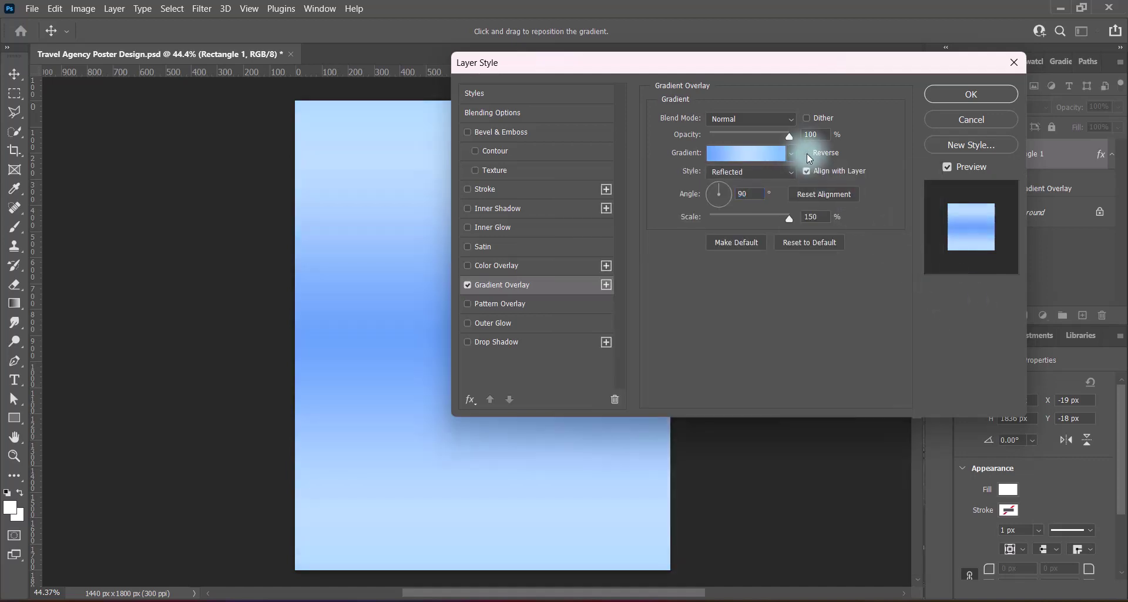
{"action": "left_click", "coordinate": [807, 153]}
{"action": "left_click", "coordinate": [807, 153]}
{"action": "left_click", "coordinate": [751, 154]}
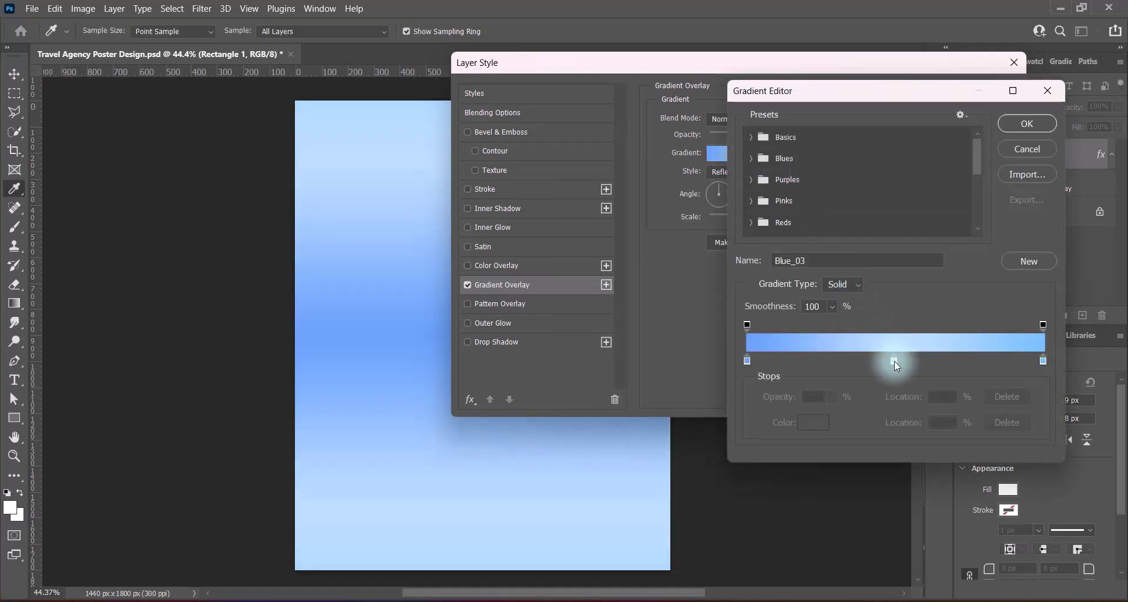
{"action": "double_click", "coordinate": [894, 360]}
{"action": "left_click", "coordinate": [905, 212]}
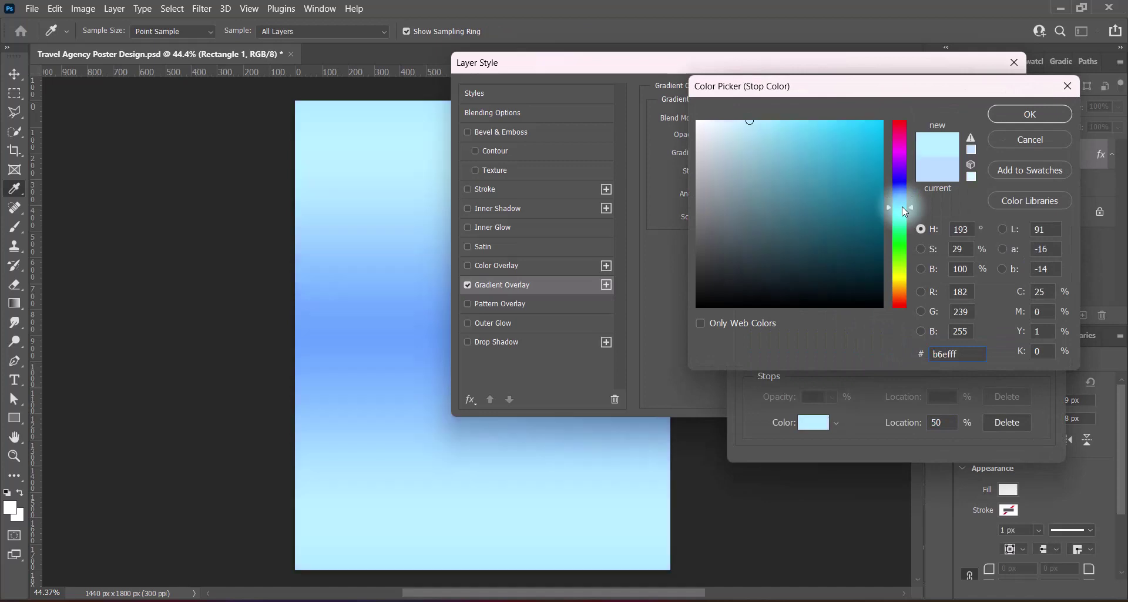
{"action": "left_click", "coordinate": [1025, 115]}
{"action": "left_click", "coordinate": [1027, 119]}
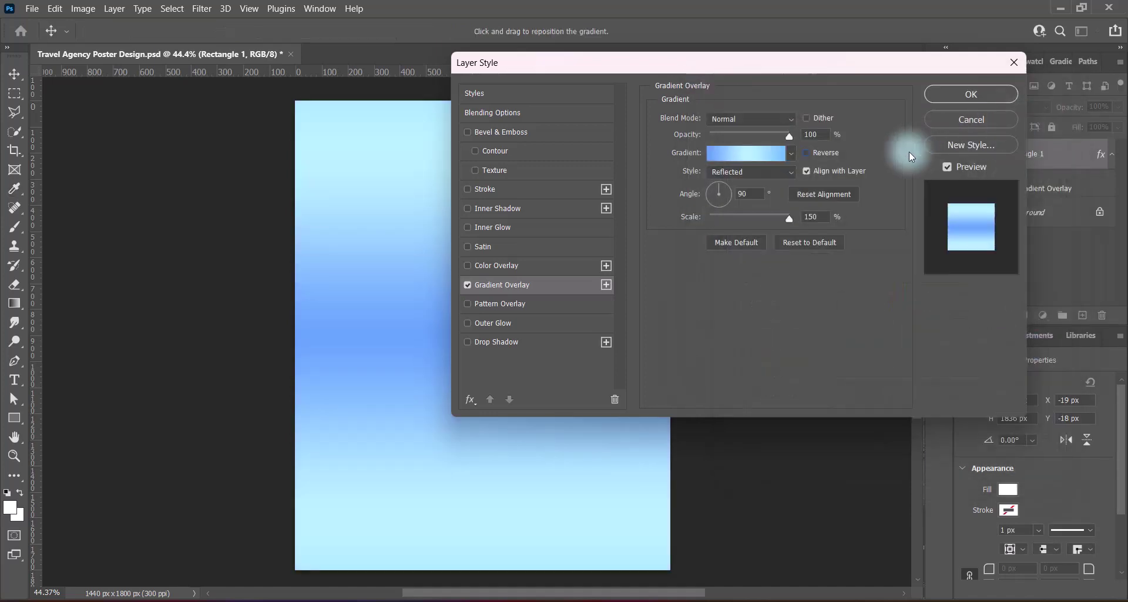
Add Bevel & Emboss with a light Water texture at 1% scale and +99 depth
{"action": "left_click", "coordinate": [476, 169]}
{"action": "left_click", "coordinate": [494, 170]}
{"action": "left_click", "coordinate": [739, 136]}
{"action": "left_click", "coordinate": [606, 221]}
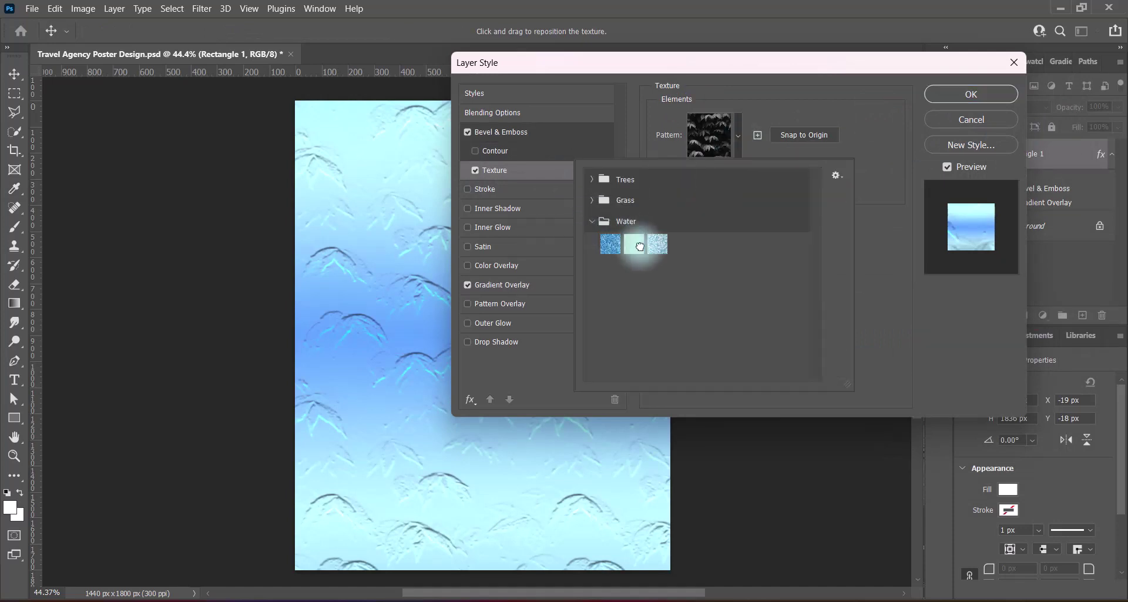
{"action": "double_click", "coordinate": [640, 247]}
{"action": "mouse_move", "coordinate": [725, 170]}
{"action": "left_mouse_down"}
{"action": "mouse_move", "coordinate": [683, 173]}
{"action": "mouse_move", "coordinate": [739, 184]}
{"action": "left_mouse_up"}
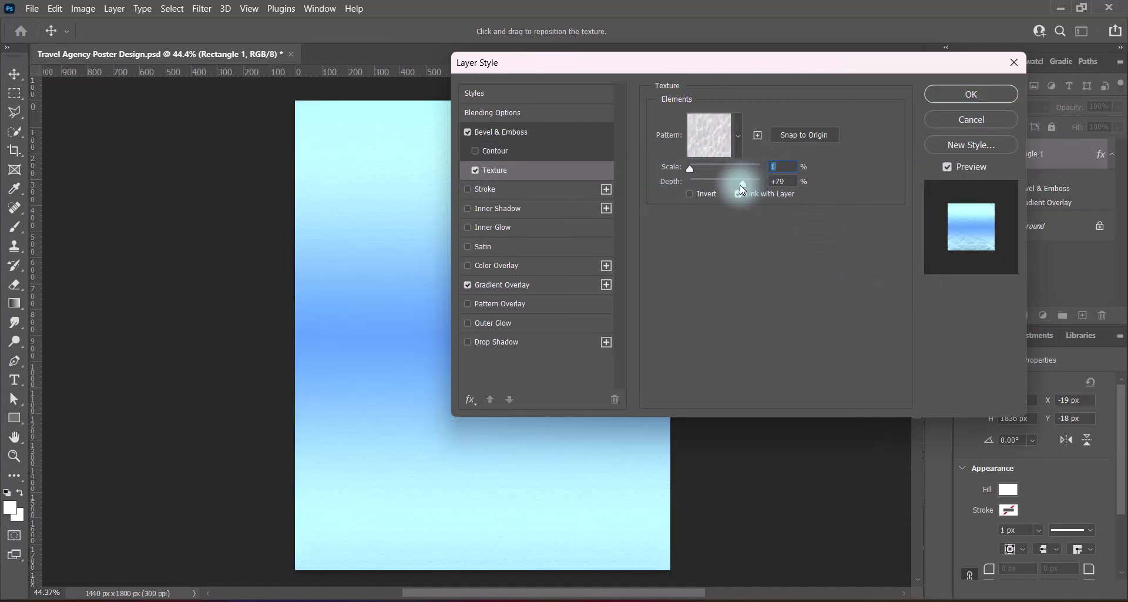
{"action": "type", "text": "9"}
{"action": "key", "text": "shift+Tab"}
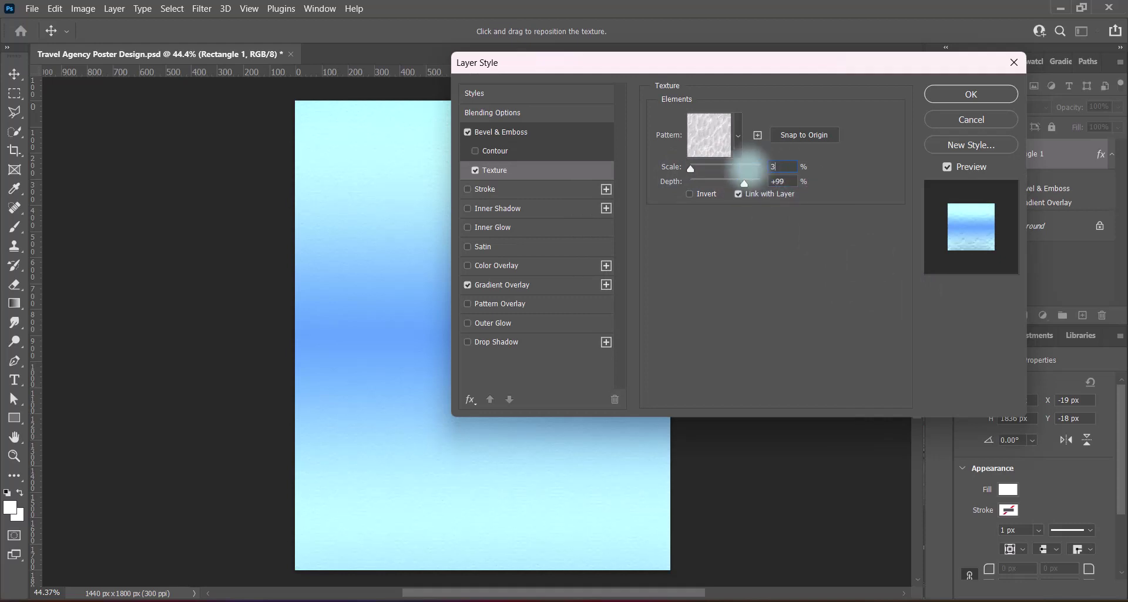
Set the bevel shadow colour to white and the highlight colour to pale blue d1e8f4
{"action": "left_click", "coordinate": [517, 133]}
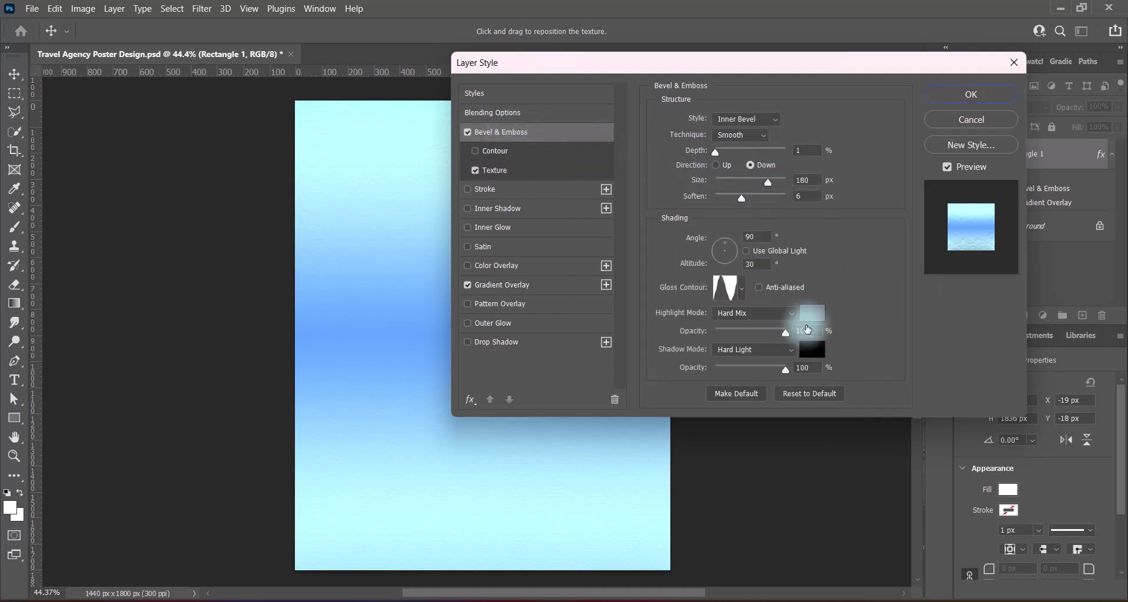
{"action": "left_click", "coordinate": [813, 349]}
{"action": "left_click_drag", "start_coordinate": [743, 194], "coordinate": [674, 90]}
{"action": "left_click", "coordinate": [1030, 114]}
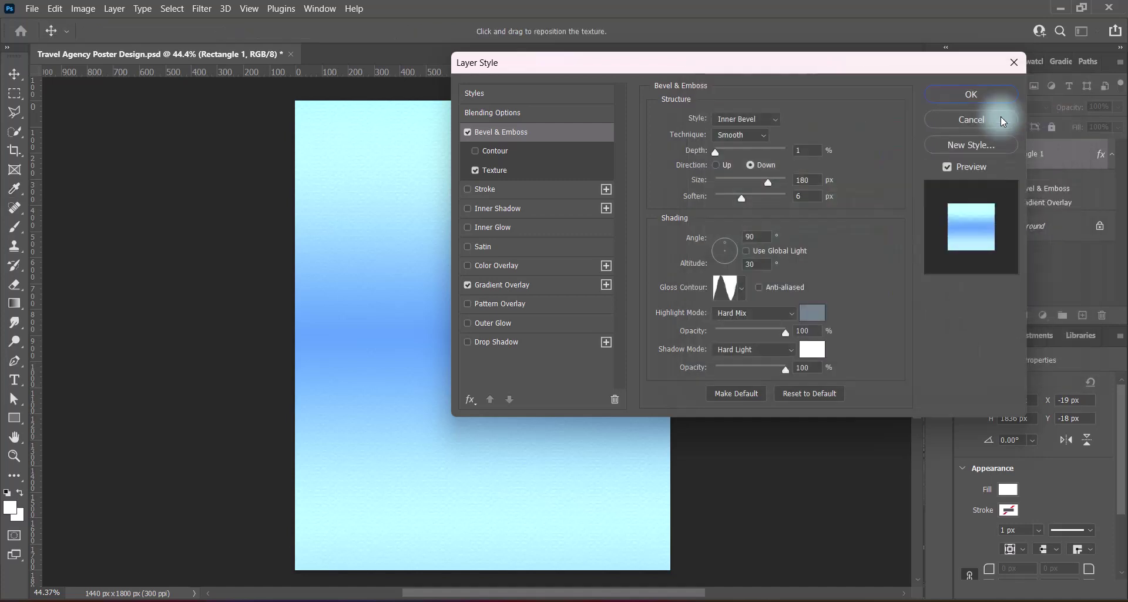
{"action": "left_click", "coordinate": [806, 312]}
{"action": "left_click", "coordinate": [723, 274]}
{"action": "left_click_drag", "start_coordinate": [723, 275], "coordinate": [724, 128]}
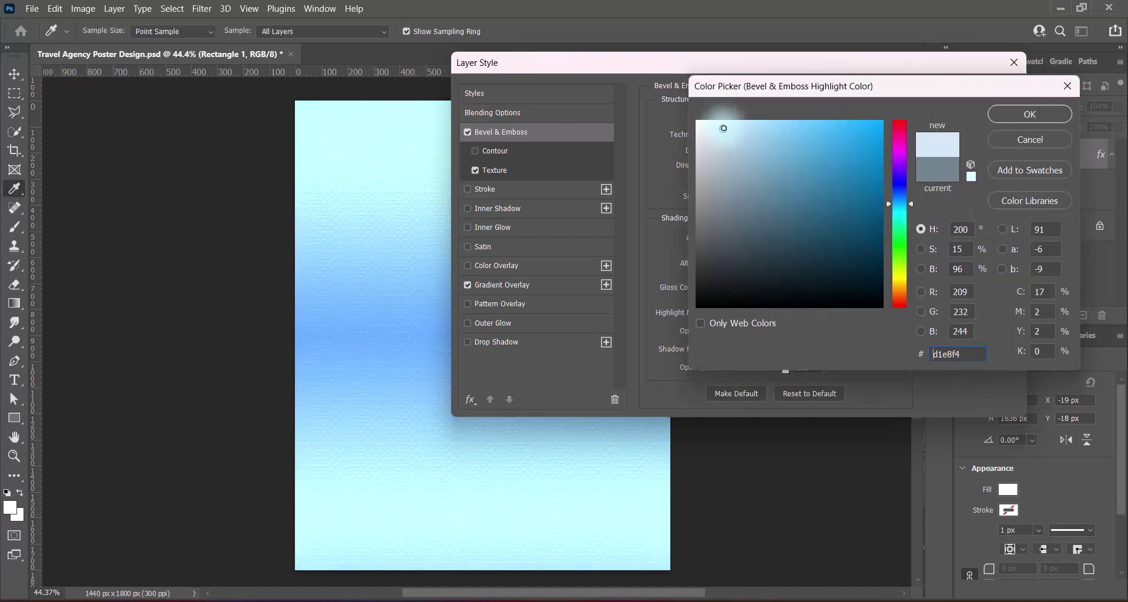
{"action": "left_click", "coordinate": [1012, 121]}
Set highlight mode to Linear Light, try cove gloss contours, and reduce Soften to 4
{"action": "left_click", "coordinate": [755, 312]}
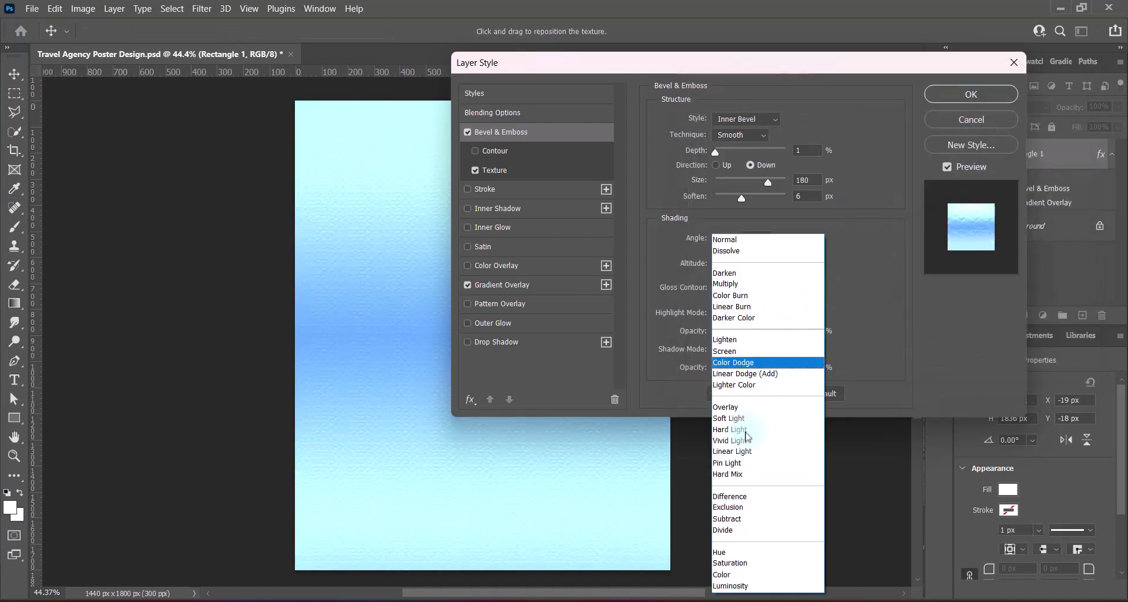
{"action": "left_click", "coordinate": [740, 453]}
{"action": "left_click", "coordinate": [742, 288]}
{"action": "left_click", "coordinate": [836, 322]}
{"action": "left_click", "coordinate": [803, 328]}
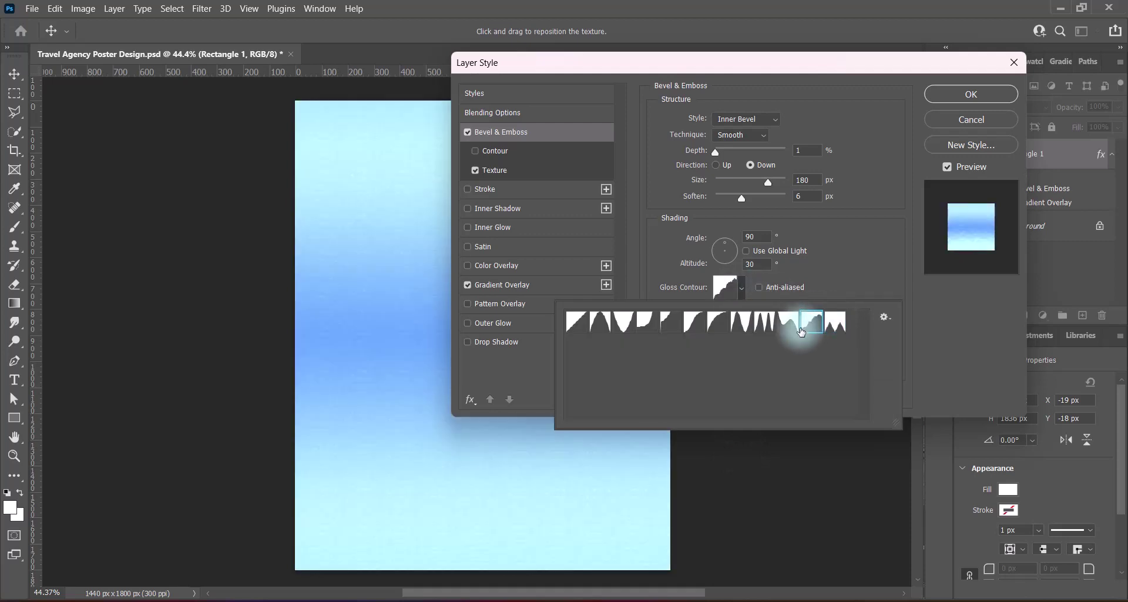
{"action": "left_click", "coordinate": [791, 327]}
{"action": "left_click_drag", "start_coordinate": [698, 201], "coordinate": [696, 204]}
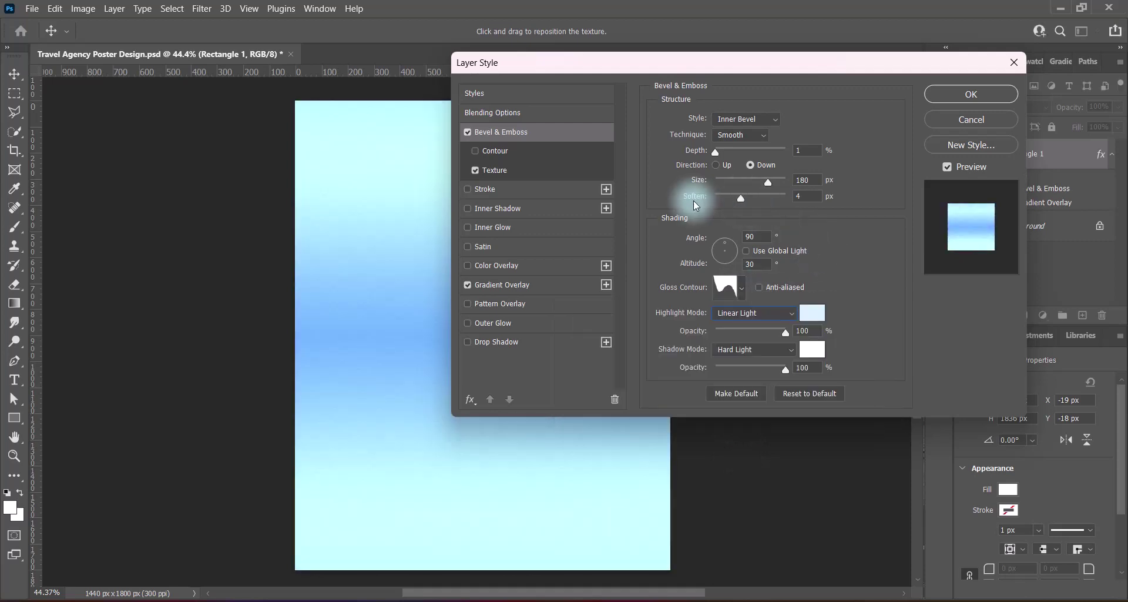
Compare the gloss contour presets one by one to find a suitable shape
{"action": "left_click", "coordinate": [727, 287]}
{"action": "left_click", "coordinate": [764, 322]}
{"action": "left_click", "coordinate": [740, 323]}
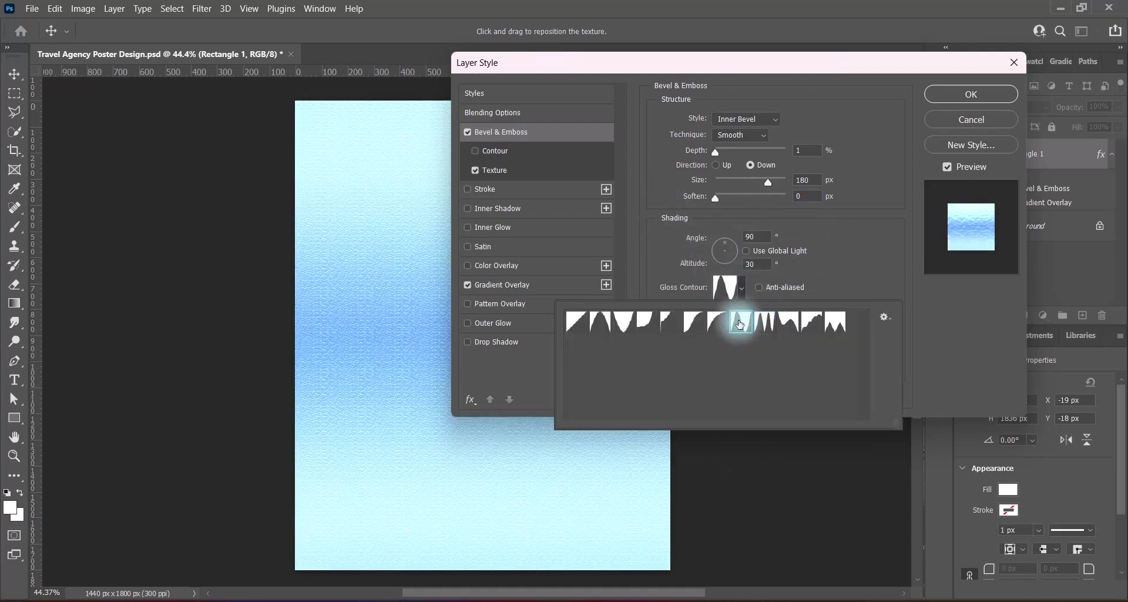
{"action": "left_click", "coordinate": [718, 324]}
{"action": "left_click", "coordinate": [695, 324]}
{"action": "left_click", "coordinate": [647, 324]}
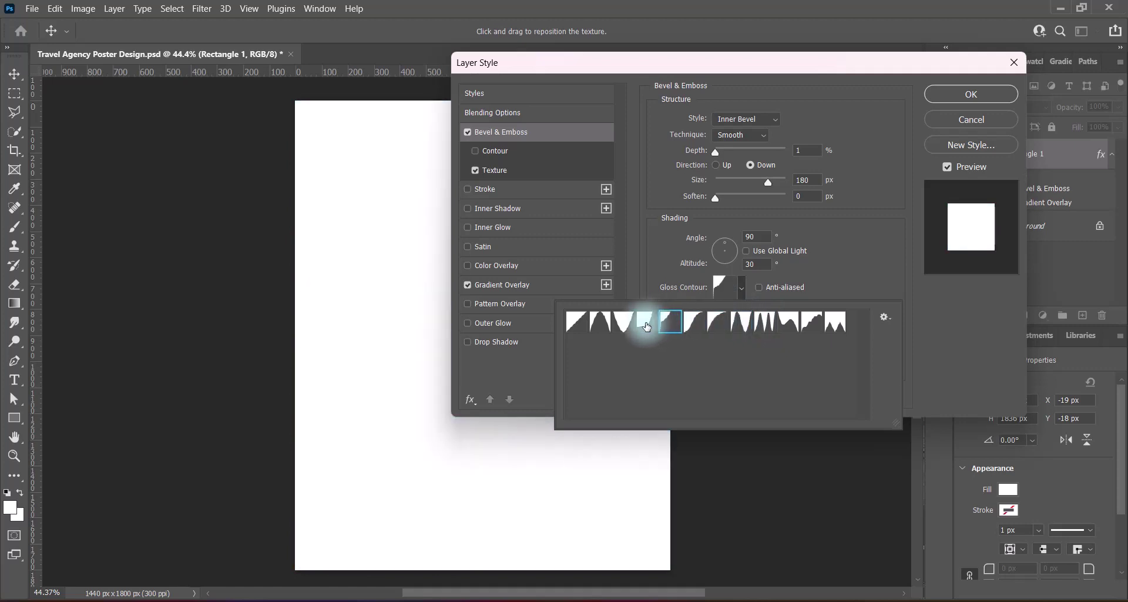
{"action": "left_click", "coordinate": [788, 323]}
{"action": "left_click", "coordinate": [764, 323]}
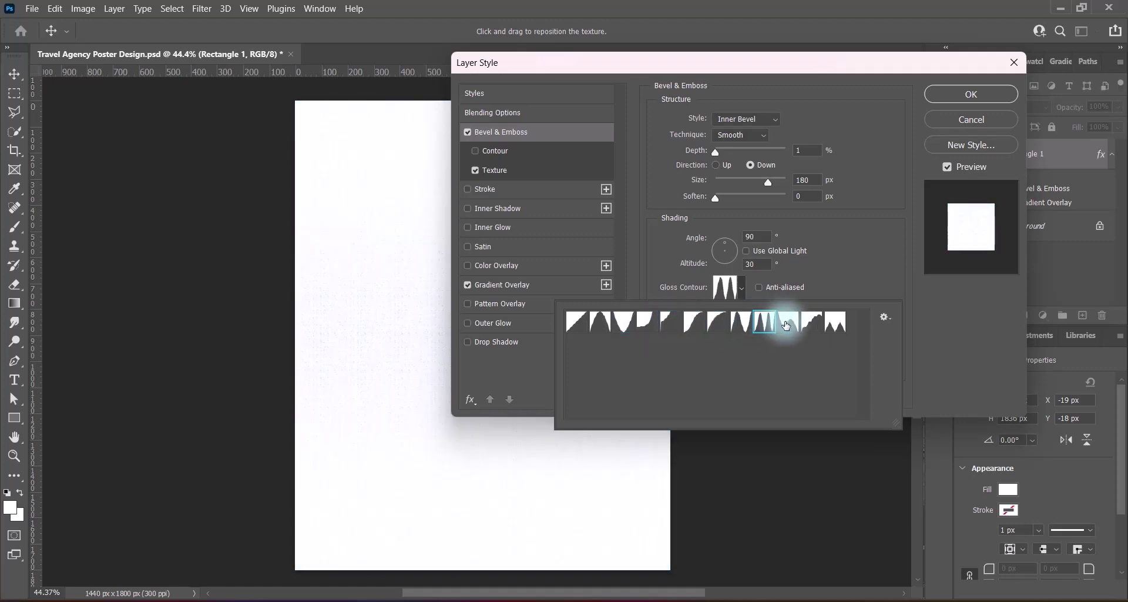
{"action": "left_click", "coordinate": [812, 324]}
{"action": "left_click", "coordinate": [836, 323]}
{"action": "left_click", "coordinate": [944, 324]}
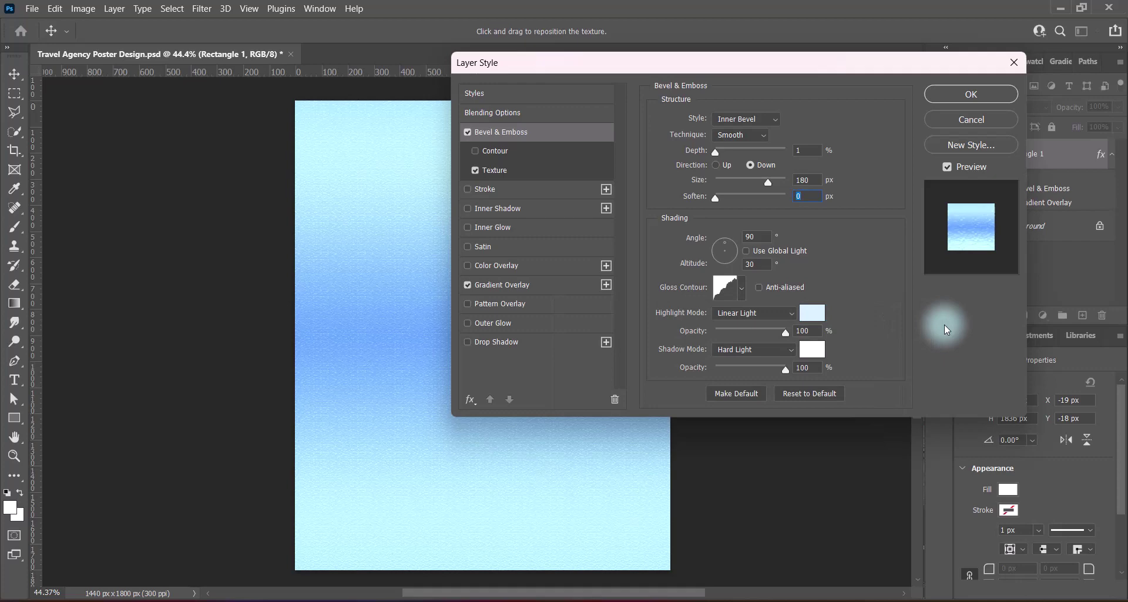
Set highlight mode Overlay, bevel size 250 px, and shadow mode Dissolve
{"action": "left_click", "coordinate": [777, 310]}
{"action": "left_click", "coordinate": [740, 408]}
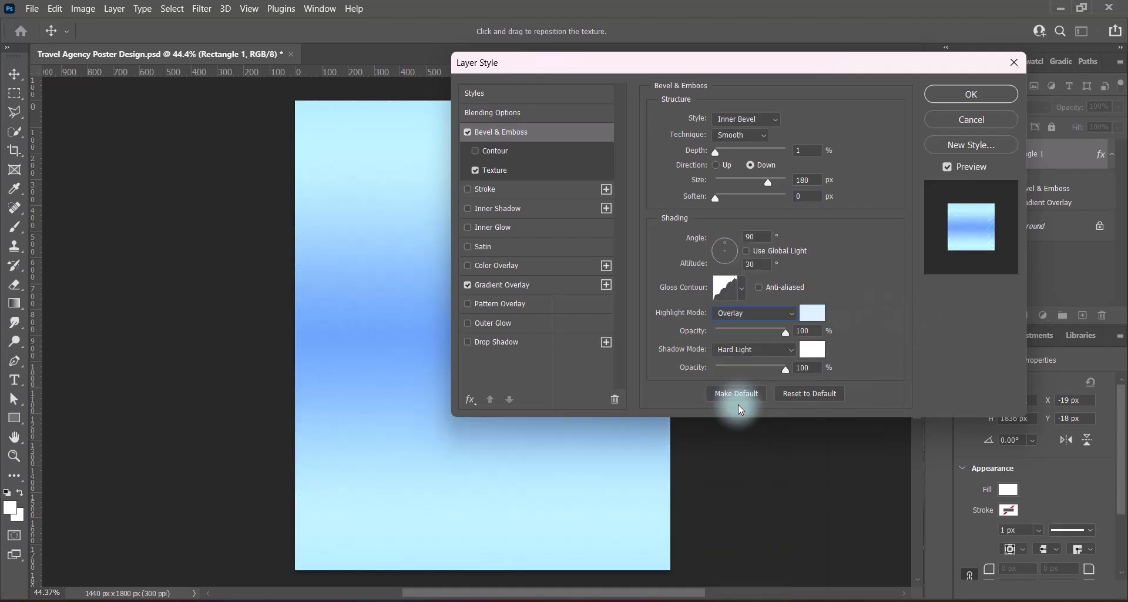
{"action": "mouse_move", "coordinate": [715, 152]}
{"action": "left_mouse_down"}
{"action": "mouse_move", "coordinate": [745, 152]}
{"action": "mouse_move", "coordinate": [714, 161]}
{"action": "left_mouse_up"}
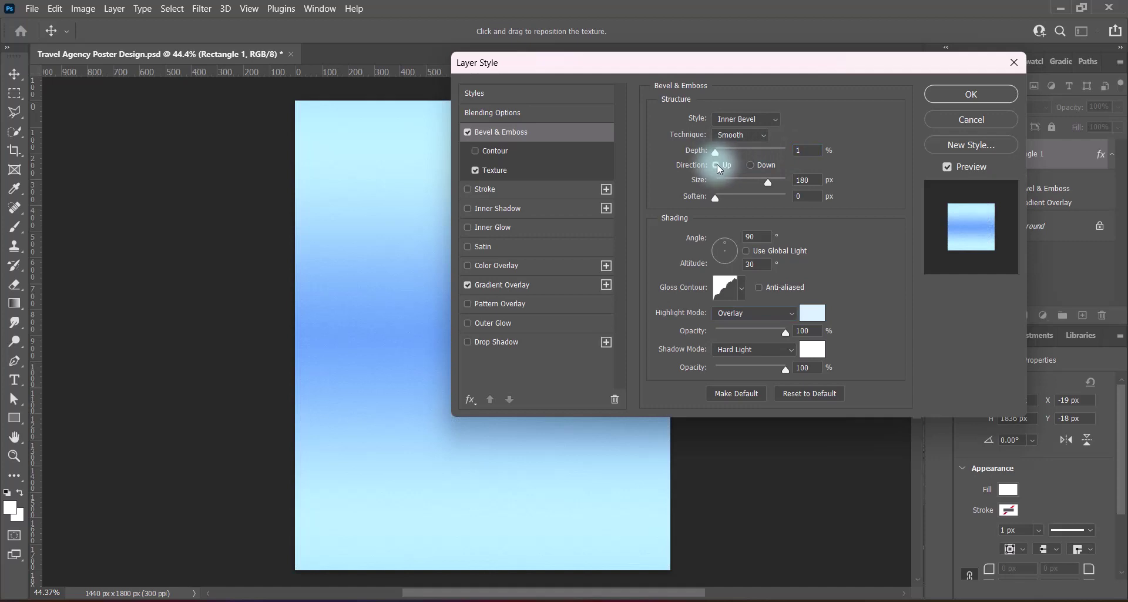
{"action": "left_click_drag", "start_coordinate": [717, 179], "coordinate": [849, 210]}
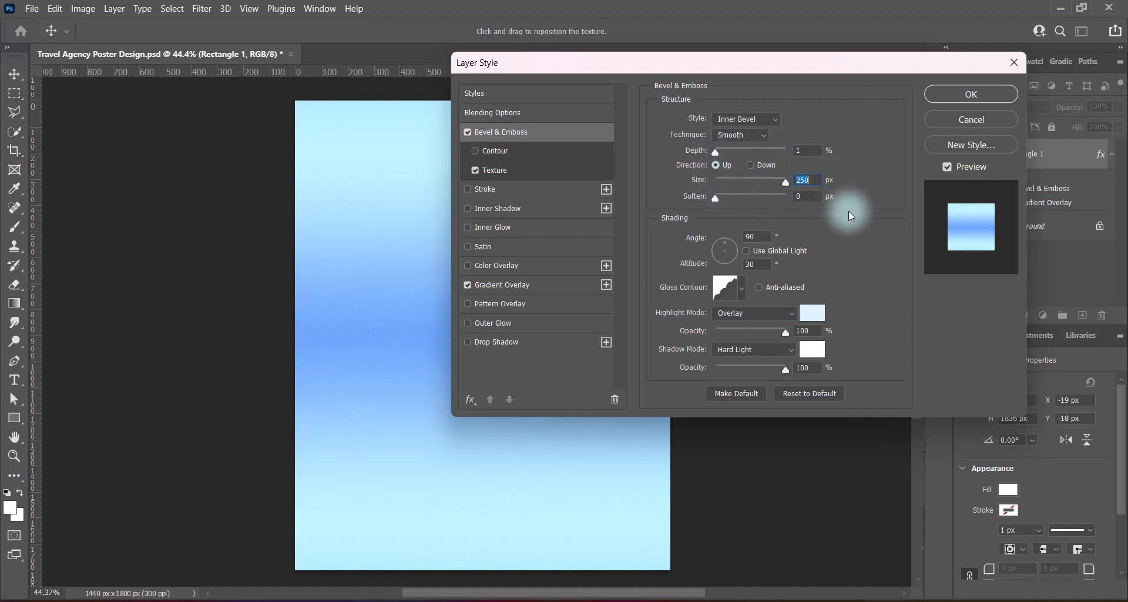
{"action": "left_click", "coordinate": [754, 349]}
{"action": "left_click", "coordinate": [757, 470]}
{"action": "left_click", "coordinate": [754, 349]}
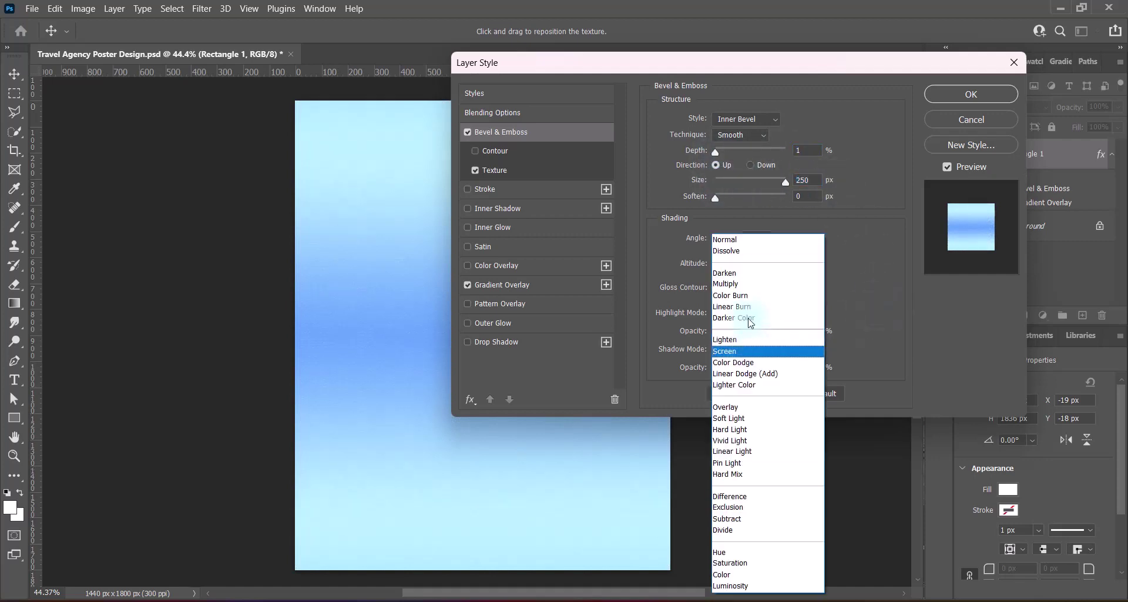
{"action": "left_click", "coordinate": [732, 249]}
Pick the final gloss contour, set Soften to 2 px with depth 1%, and apply the style
{"action": "left_click", "coordinate": [742, 288]}
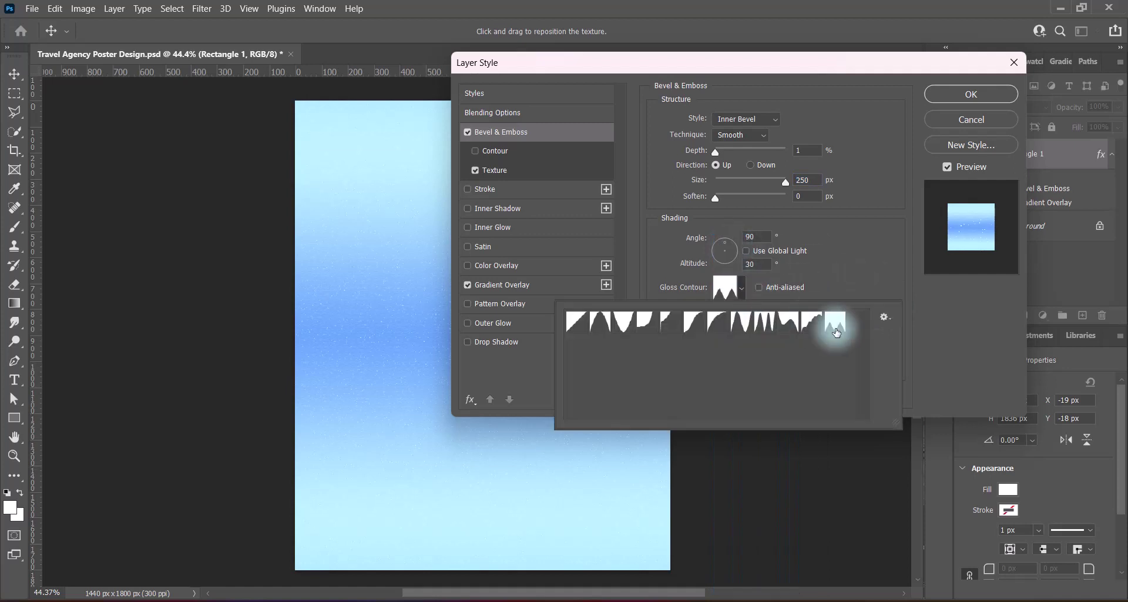
{"action": "left_click", "coordinate": [743, 322]}
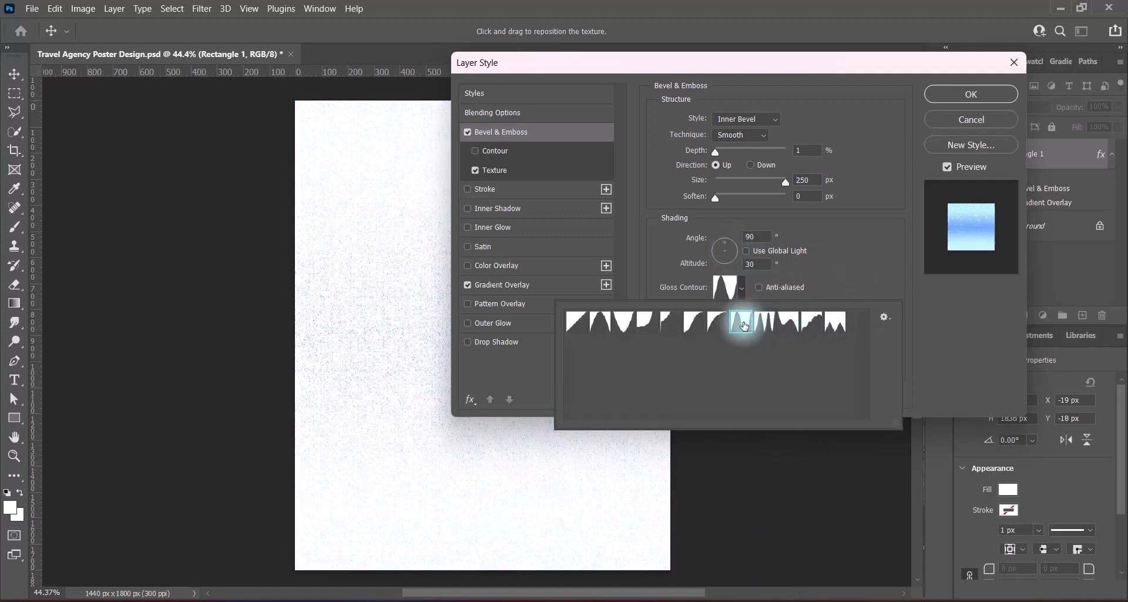
{"action": "left_click", "coordinate": [730, 323]}
{"action": "left_click", "coordinate": [723, 322]}
{"action": "left_click", "coordinate": [908, 284]}
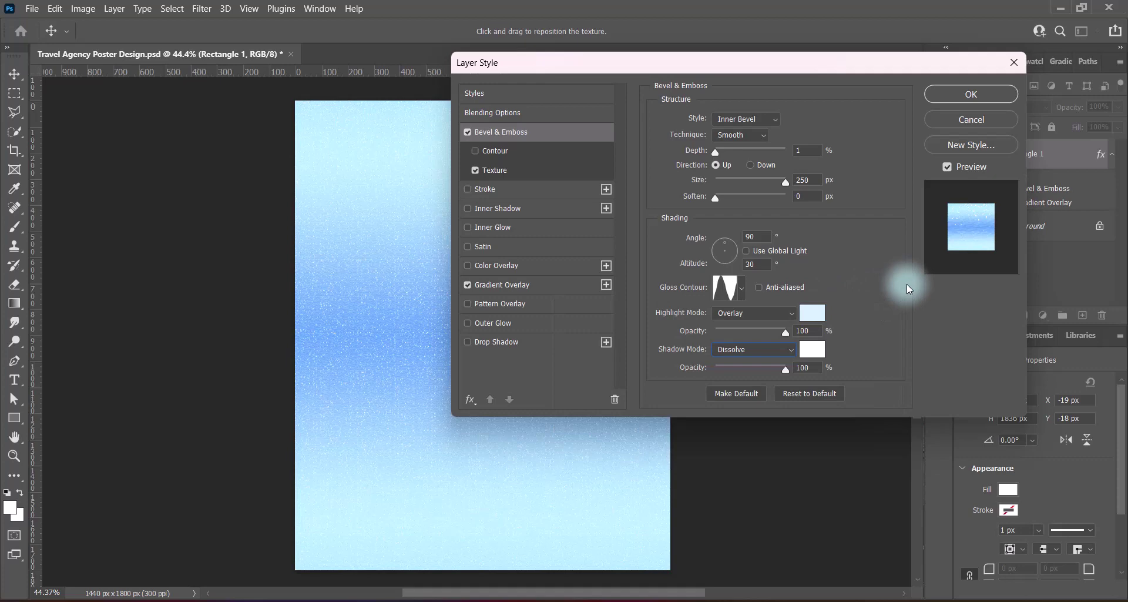
{"action": "left_click_drag", "start_coordinate": [784, 182], "coordinate": [715, 183]}
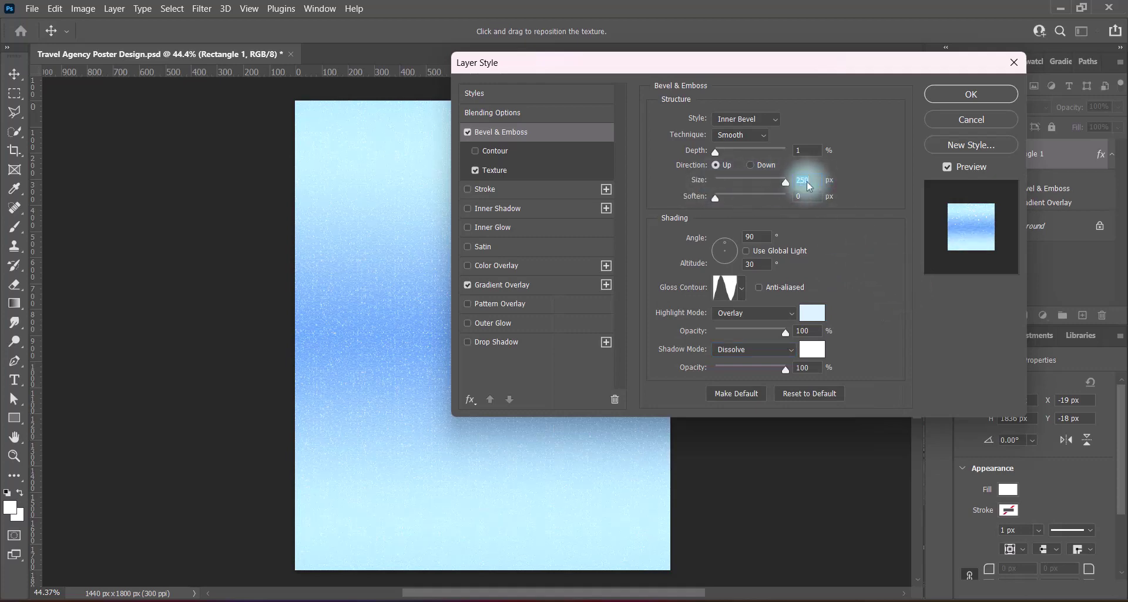
{"action": "left_click", "coordinate": [721, 197]}
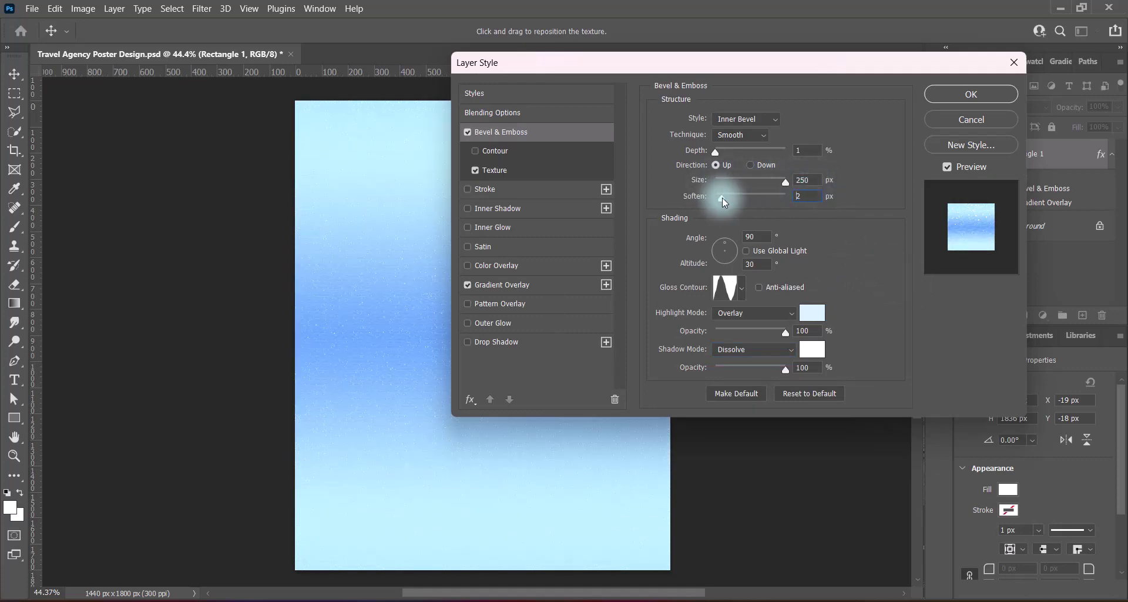
{"action": "mouse_move", "coordinate": [716, 158]}
{"action": "left_mouse_down"}
{"action": "mouse_move", "coordinate": [747, 156]}
{"action": "mouse_move", "coordinate": [716, 158]}
{"action": "left_mouse_up"}
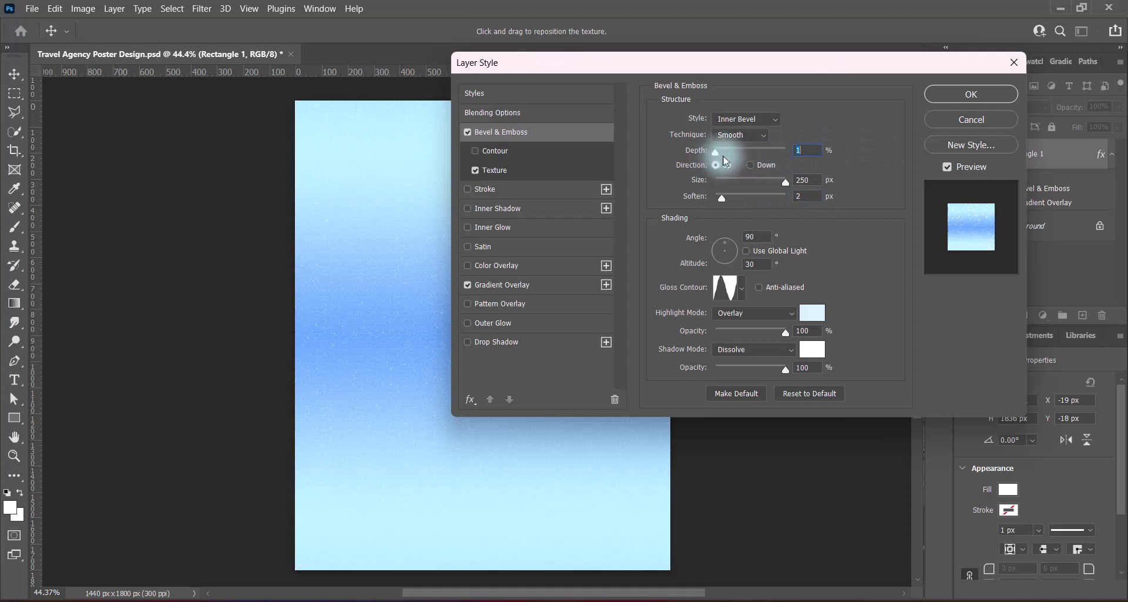
{"action": "left_click", "coordinate": [939, 104]}
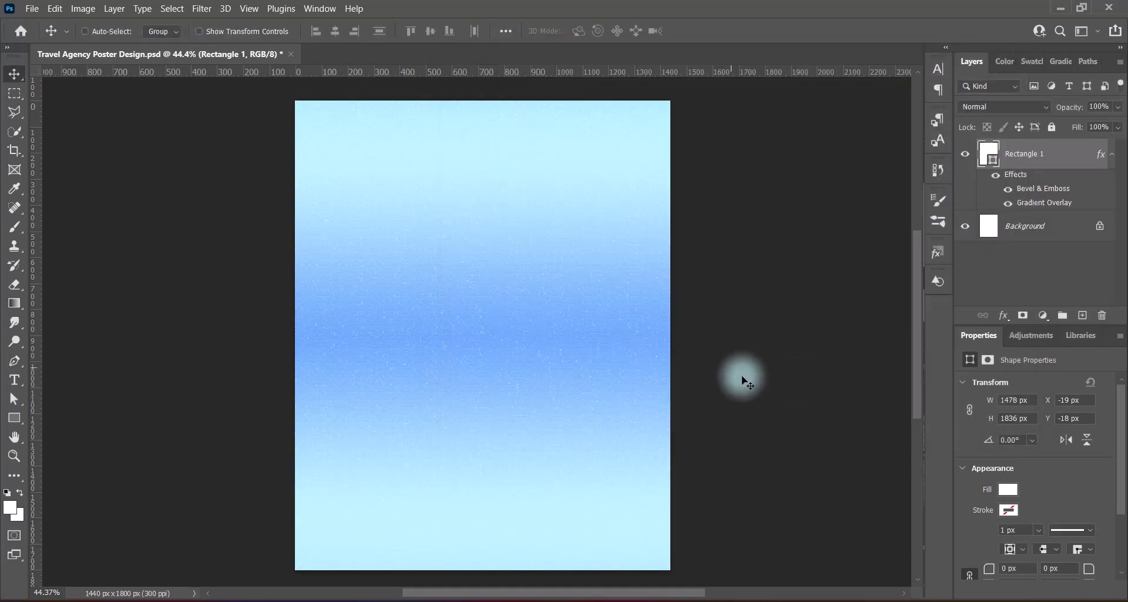
Paste the island photo and scale it up to fill the poster
{"action": "key", "text": "ctrl+v"}
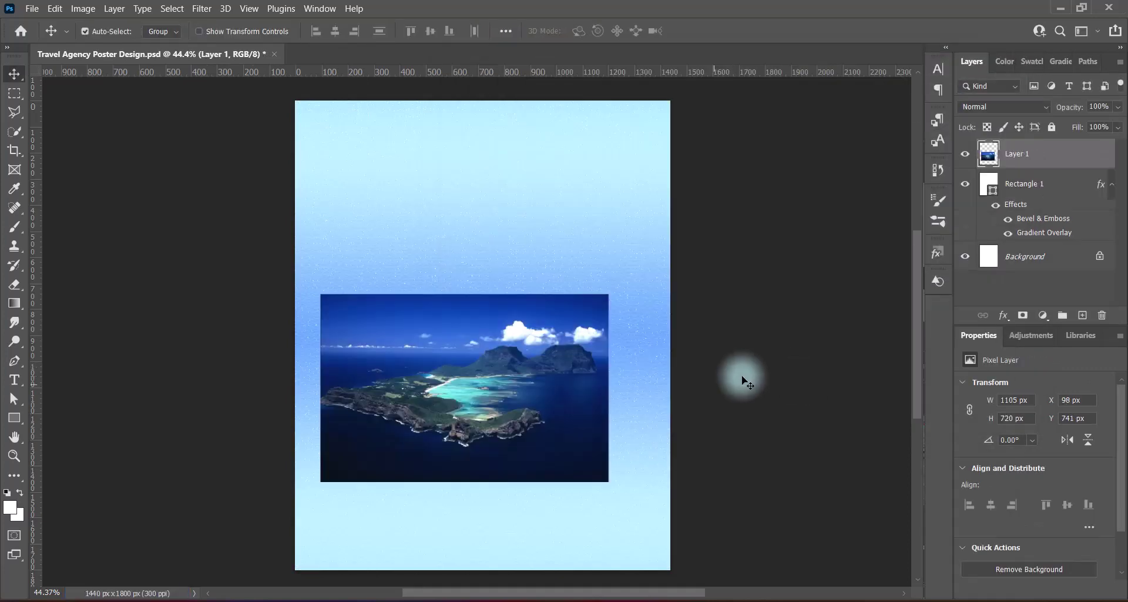
{"action": "key", "text": "ctrl+t"}
{"action": "left_click_drag", "start_coordinate": [470, 422], "coordinate": [477, 385]}
{"action": "left_click_drag", "start_coordinate": [474, 439], "coordinate": [473, 525]}
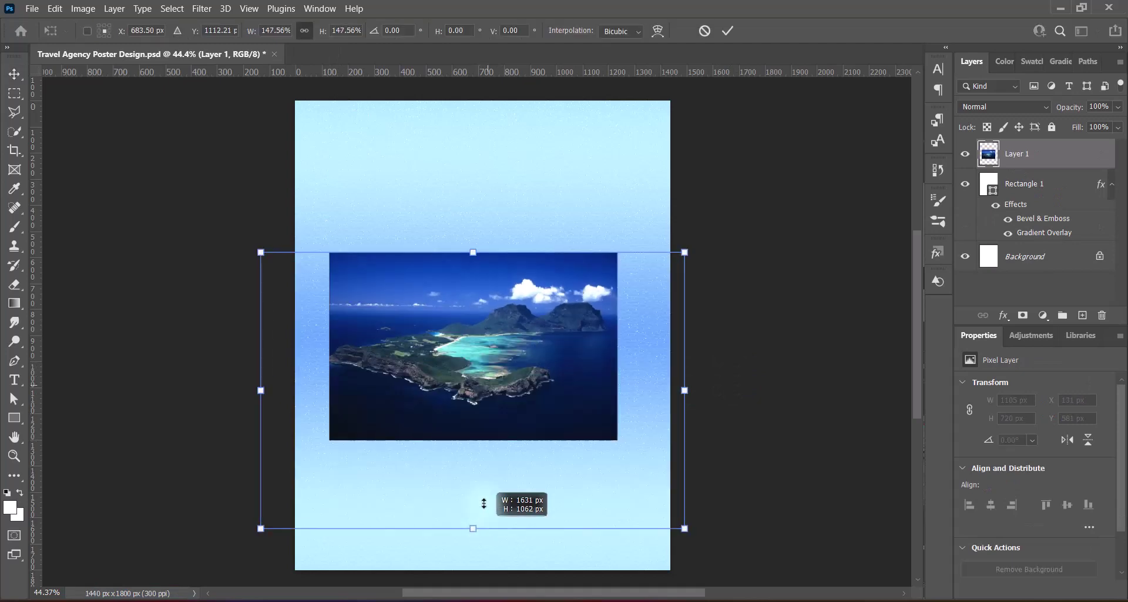
{"action": "left_click_drag", "start_coordinate": [473, 252], "coordinate": [483, 154]}
{"action": "left_click_drag", "start_coordinate": [492, 305], "coordinate": [507, 316]}
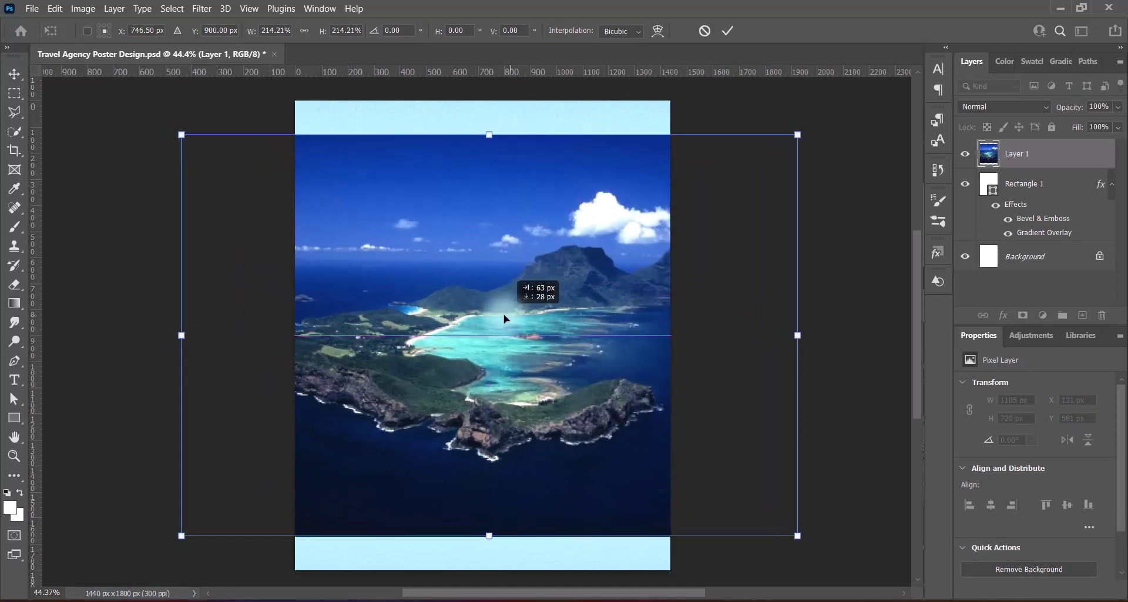
{"action": "key", "text": "Return"}
Apply a Zoom Radial Blur to the island photo
{"action": "left_click", "coordinate": [202, 8]}
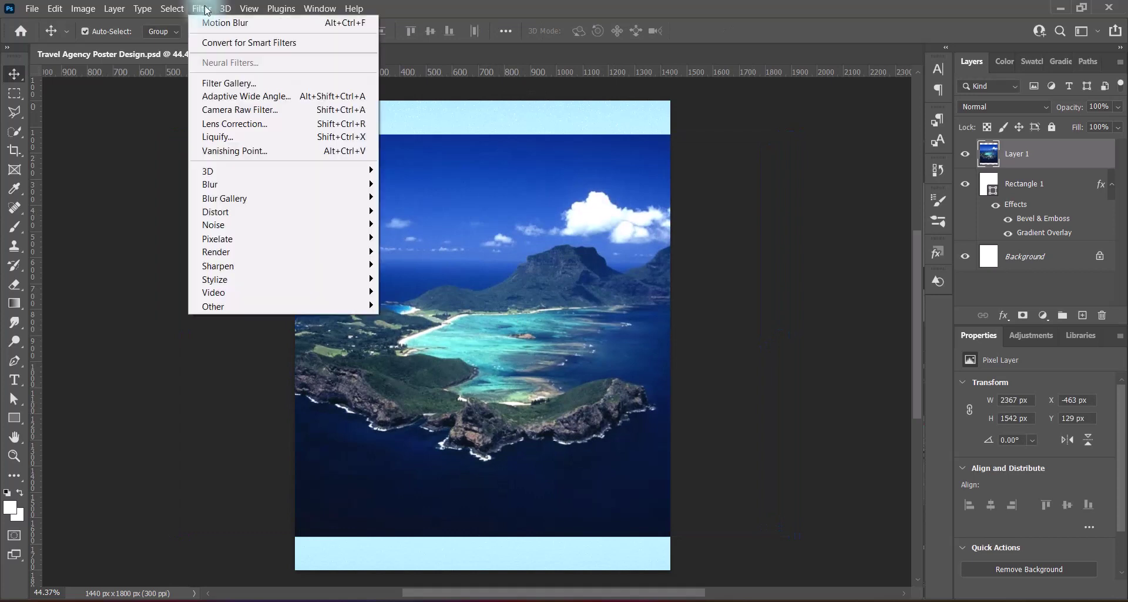
{"action": "left_click", "coordinate": [429, 281]}
{"action": "left_click", "coordinate": [739, 282]}
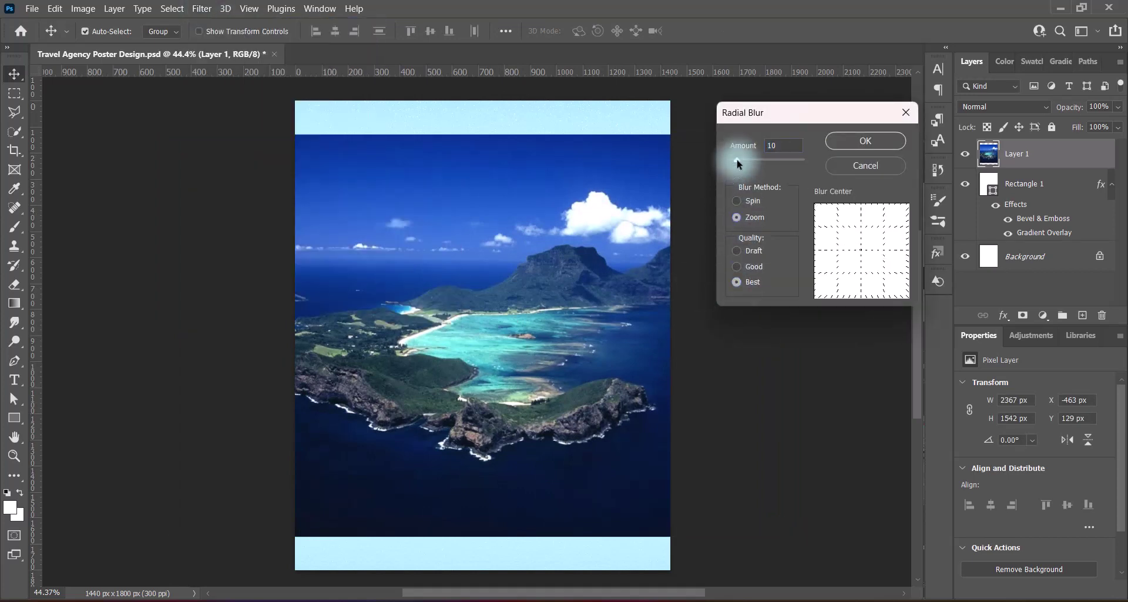
{"action": "key", "text": "Return"}
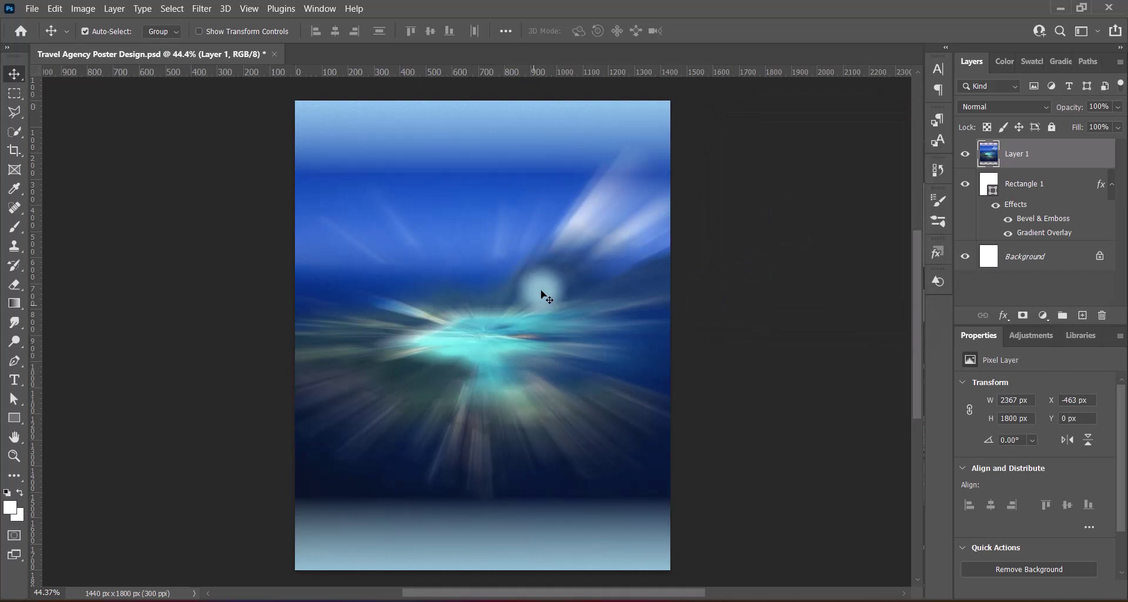
Tint the photo with the Cyanotype Hue/Saturation preset, then apply Increase Saturation
{"action": "left_click", "coordinate": [83, 8]}
{"action": "left_click", "coordinate": [248, 117]}
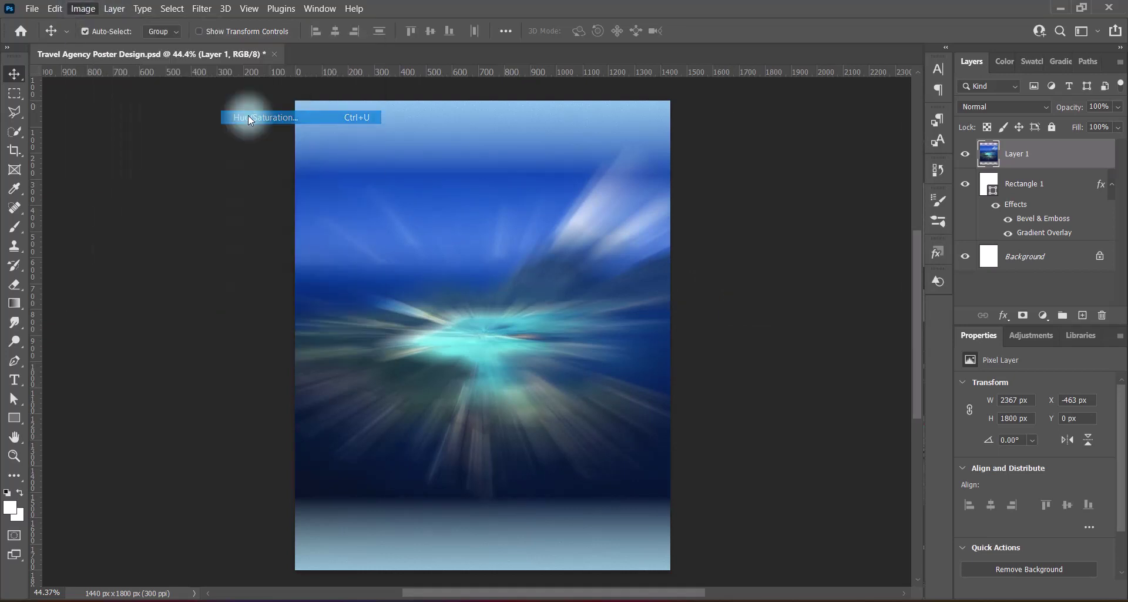
{"action": "left_click", "coordinate": [764, 114]}
{"action": "left_click", "coordinate": [734, 156]}
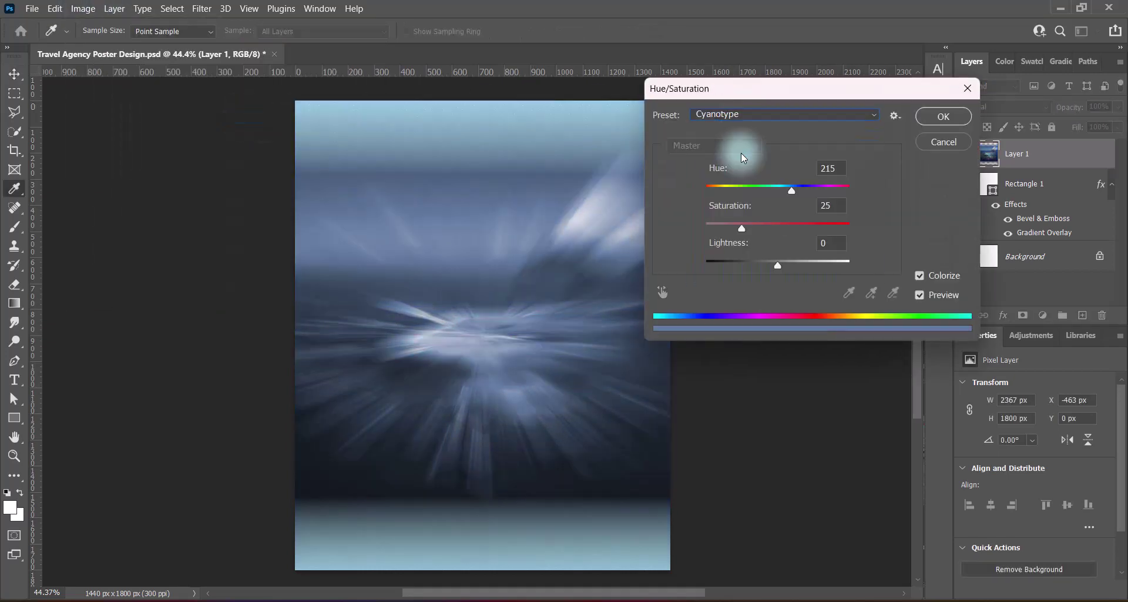
{"action": "left_click", "coordinate": [944, 116]}
{"action": "left_click", "coordinate": [83, 8]}
{"action": "left_click", "coordinate": [248, 117]}
{"action": "left_click", "coordinate": [723, 114]}
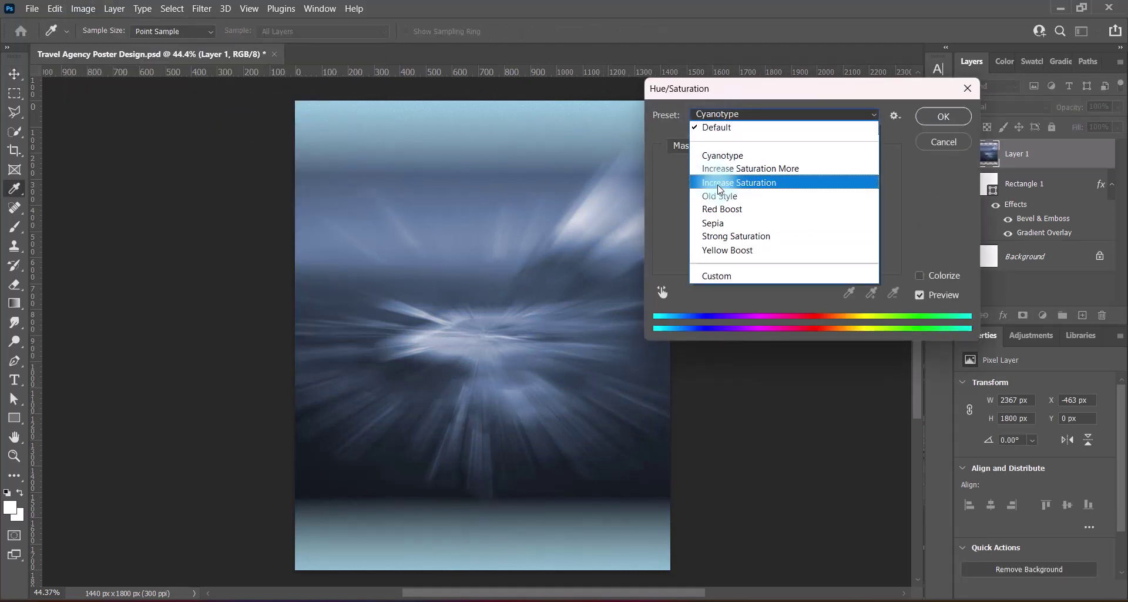
{"action": "left_click", "coordinate": [720, 182]}
{"action": "left_click", "coordinate": [943, 116]}
Apply the Levels presets Increase Contrast 1 and Midtones Brighter to the photo
{"action": "left_click", "coordinate": [83, 9]}
{"action": "left_click", "coordinate": [360, 59]}
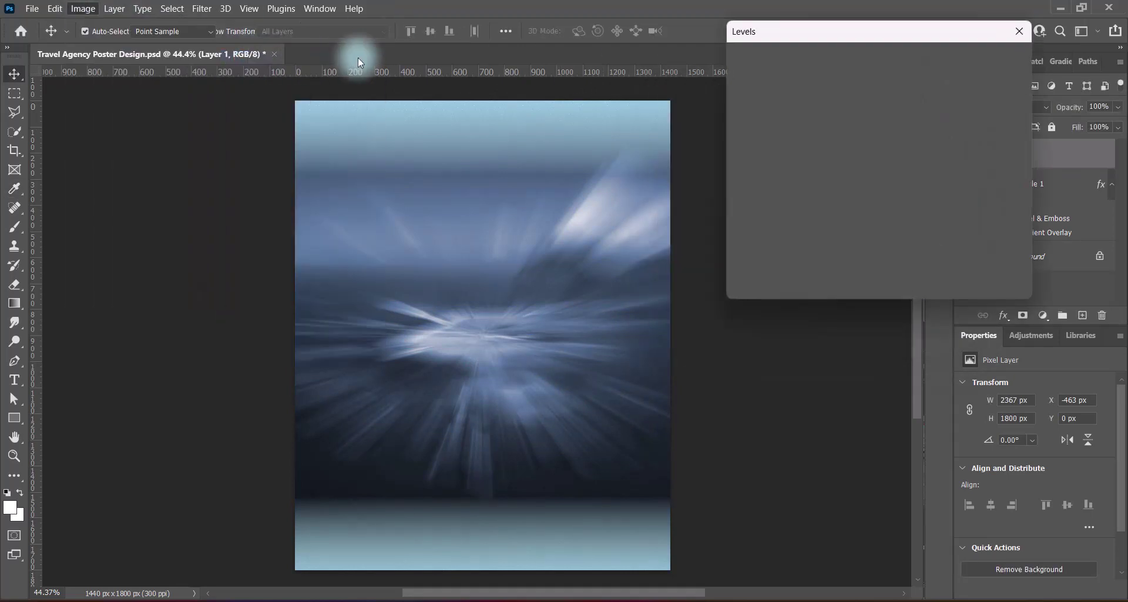
{"action": "left_click", "coordinate": [849, 57]}
{"action": "left_click", "coordinate": [834, 125]}
{"action": "left_click", "coordinate": [822, 57]}
{"action": "left_click", "coordinate": [834, 110]}
{"action": "left_click", "coordinate": [989, 59]}
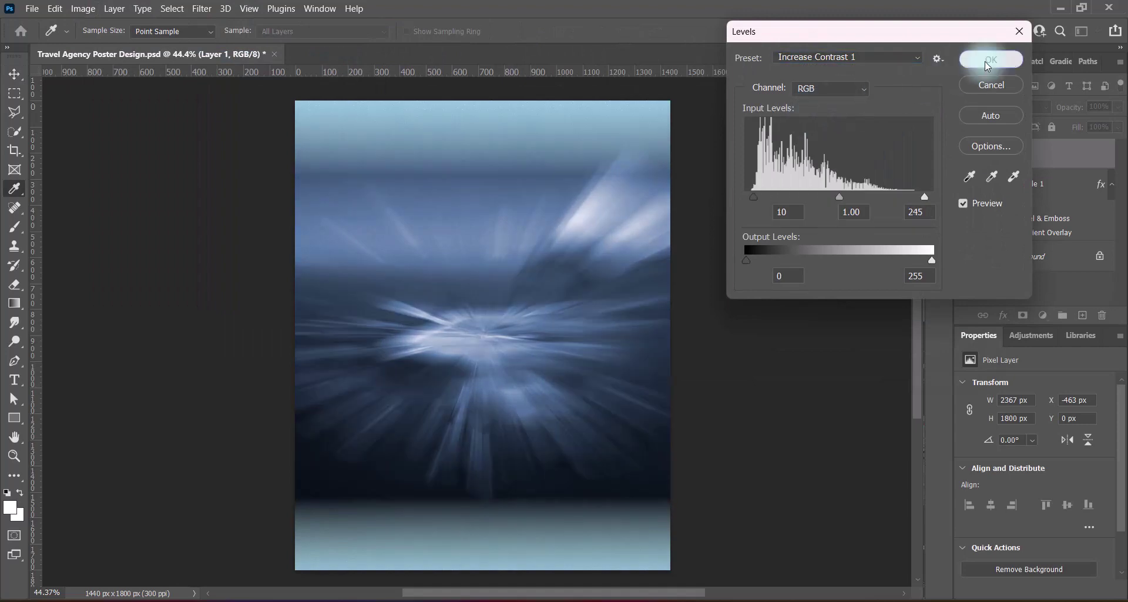
{"action": "left_click", "coordinate": [83, 9]}
{"action": "left_click", "coordinate": [353, 58]}
{"action": "left_click", "coordinate": [824, 57]}
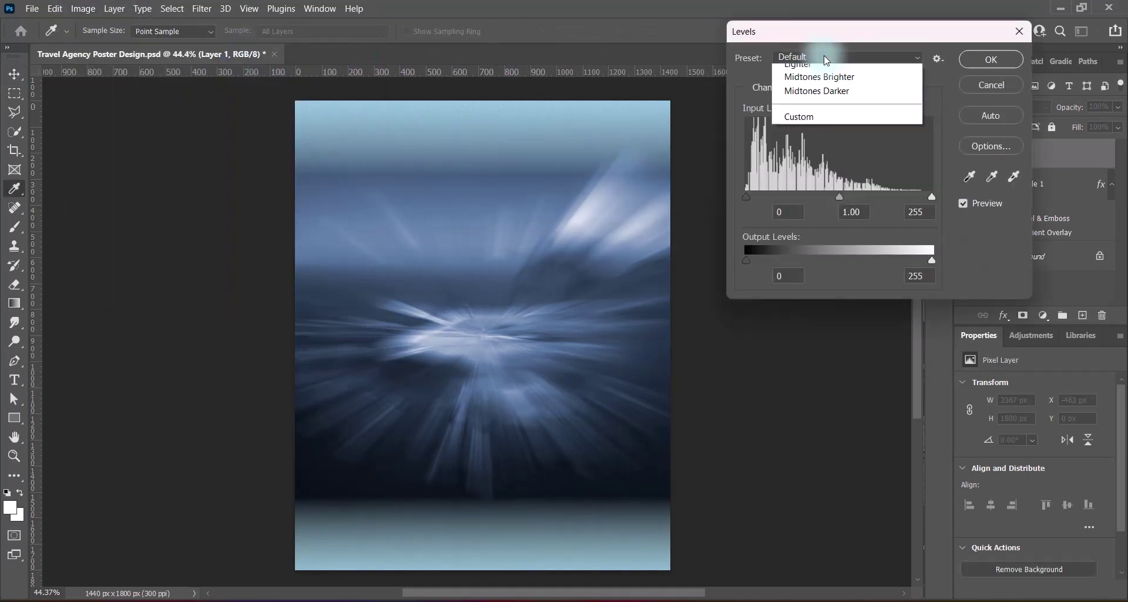
{"action": "left_click", "coordinate": [825, 178]}
{"action": "left_click", "coordinate": [984, 60]}
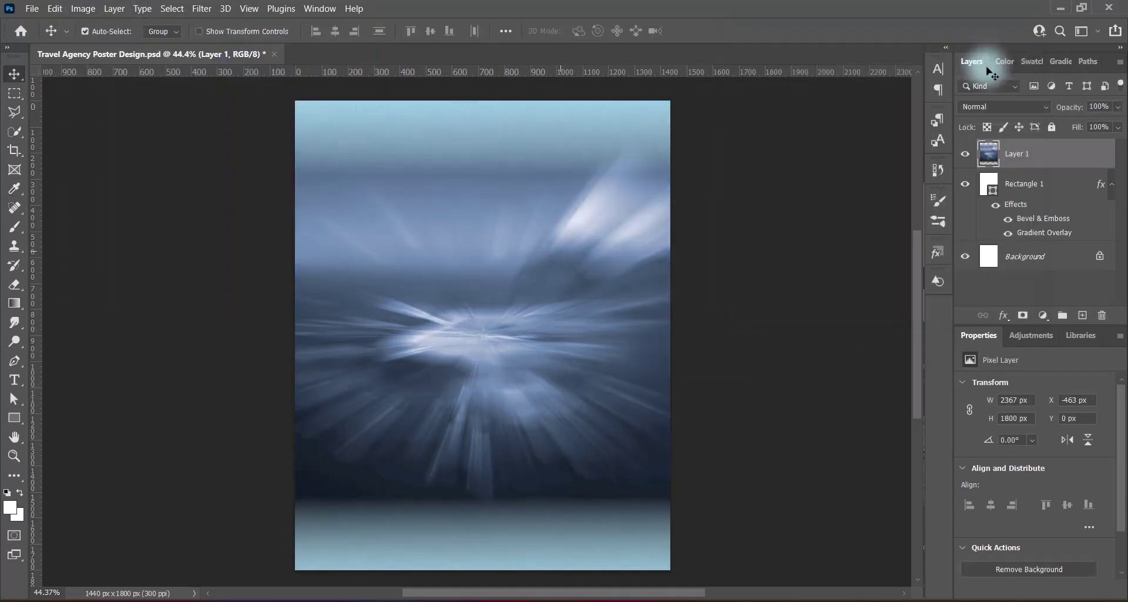
Compare Screen and Darker Color, then keep the sky layer in Overlay blend mode
{"action": "left_click", "coordinate": [1003, 106]}
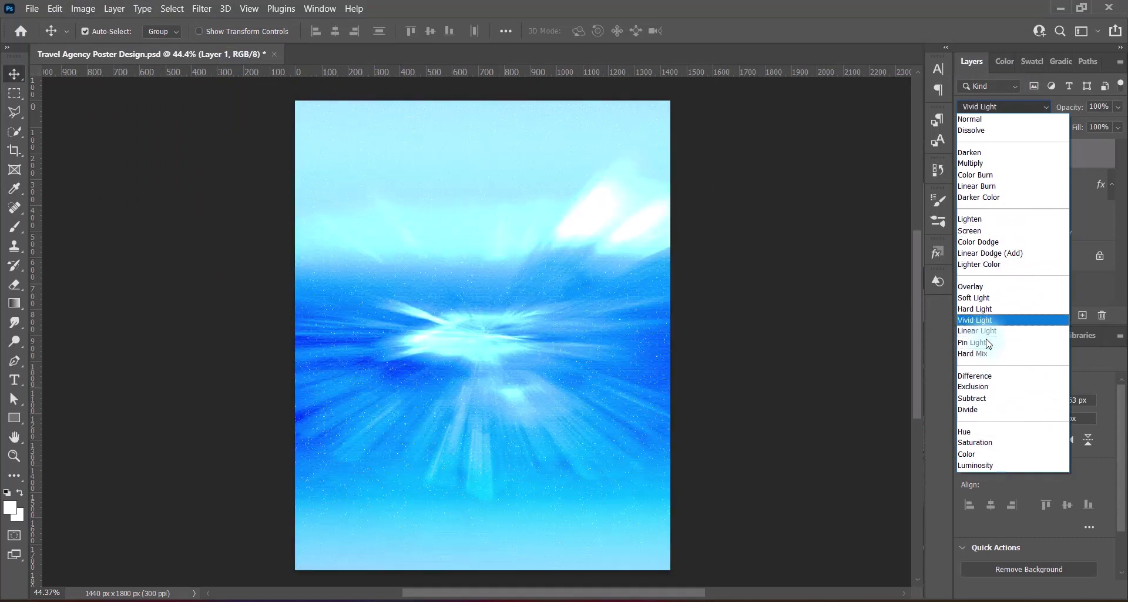
{"action": "key", "text": "Up"}
{"action": "key", "text": "Up"}
{"action": "key", "text": "Up"}
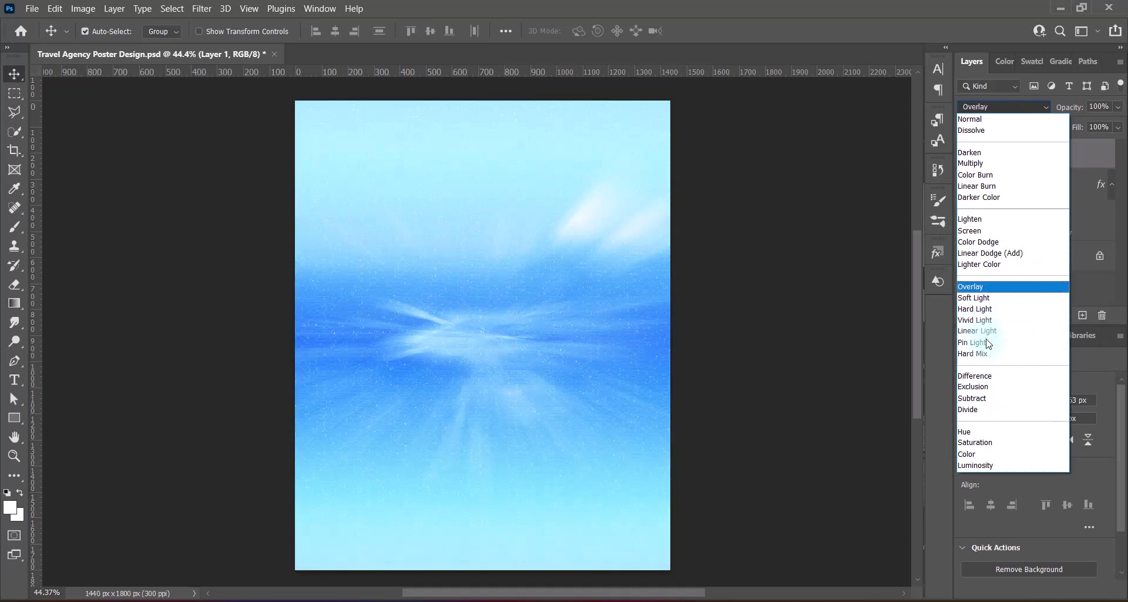
{"action": "key", "text": "Up"}
{"action": "key", "text": "Up"}
{"action": "key", "text": "Up"}
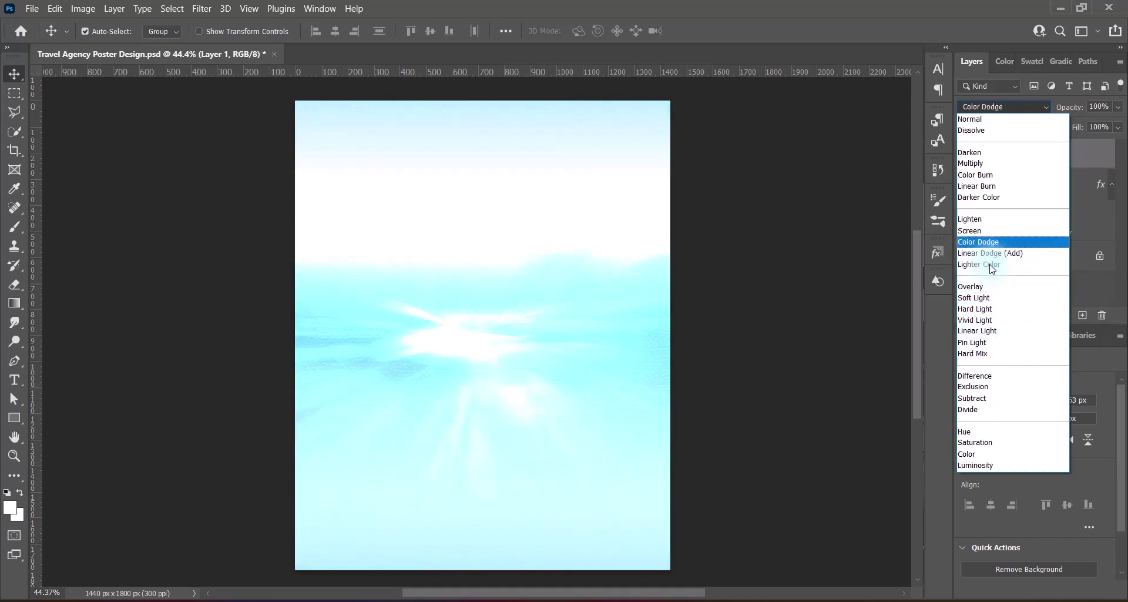
{"action": "key", "text": "Up"}
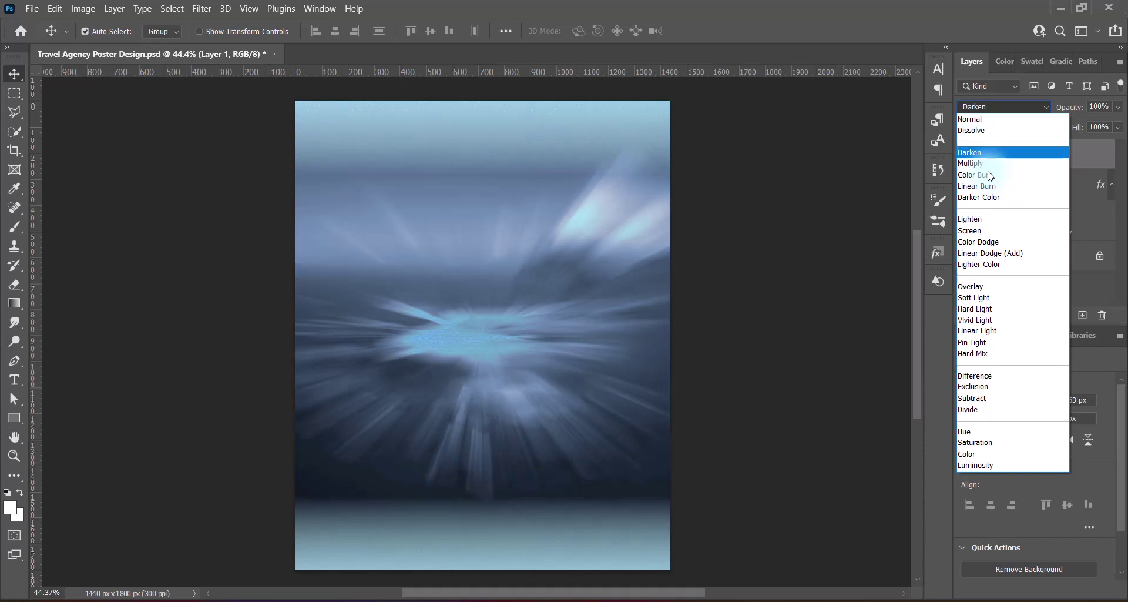
{"action": "key", "text": "Down"}
{"action": "key", "text": "Down"}
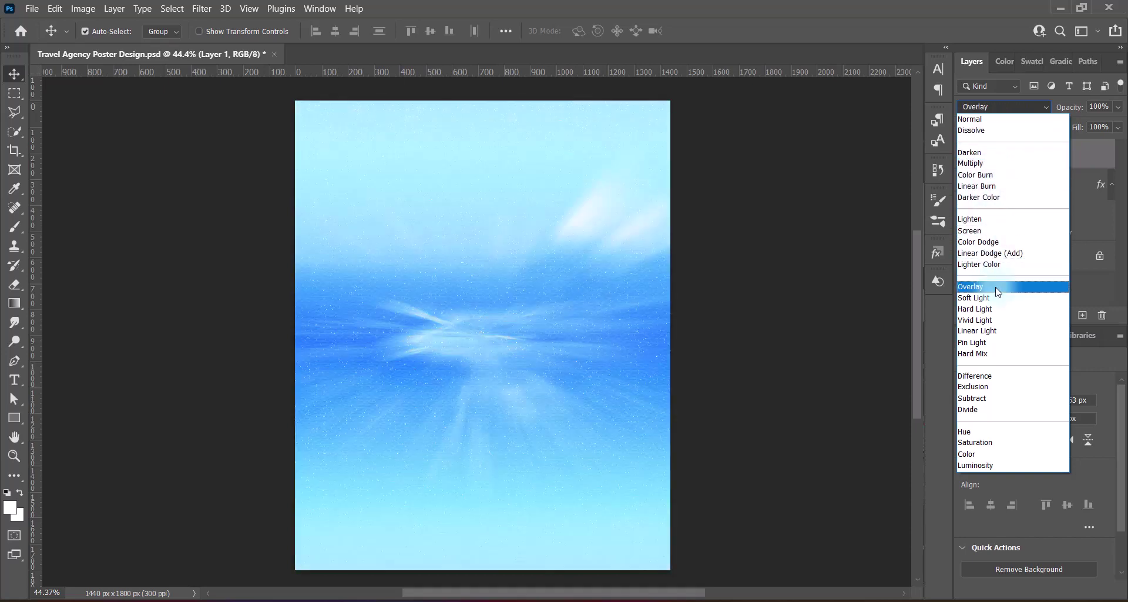
{"action": "left_click", "coordinate": [852, 323]}
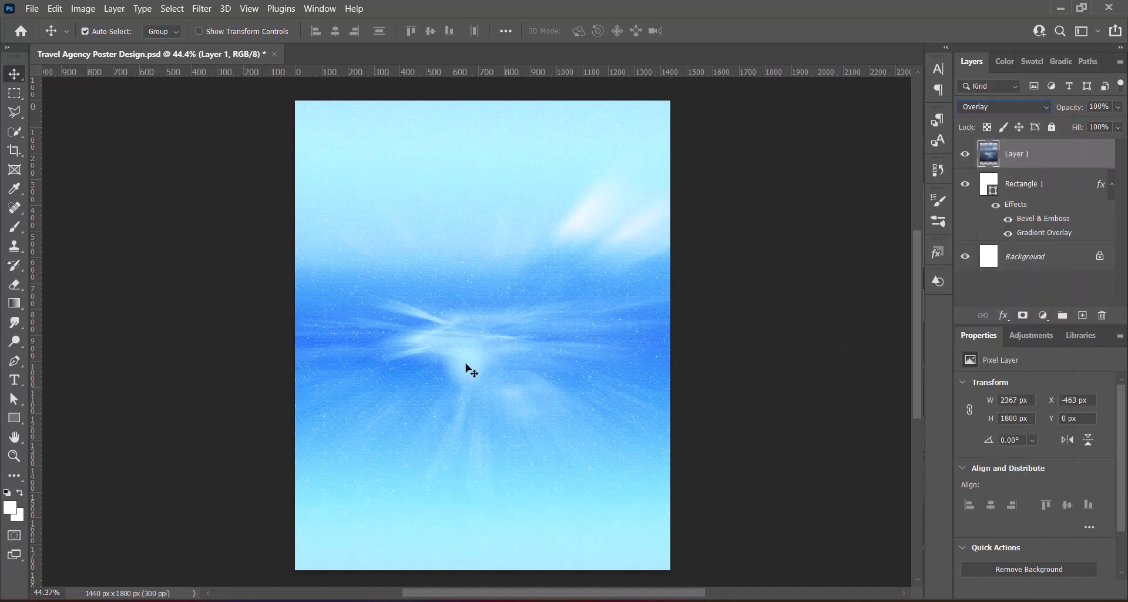
Duplicate the sky layer, group both copies into Group 1, and make it an Overlay smart object
{"action": "left_click_drag", "start_coordinate": [1051, 155], "coordinate": [1082, 318]}
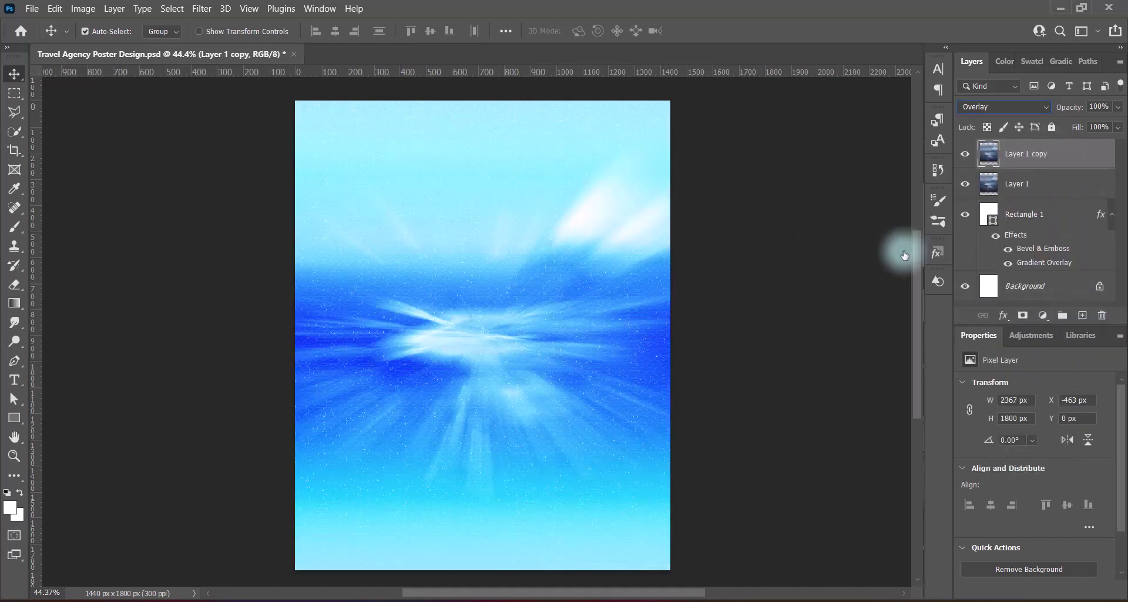
{"action": "left_click", "coordinate": [1063, 187], "text": "shift"}
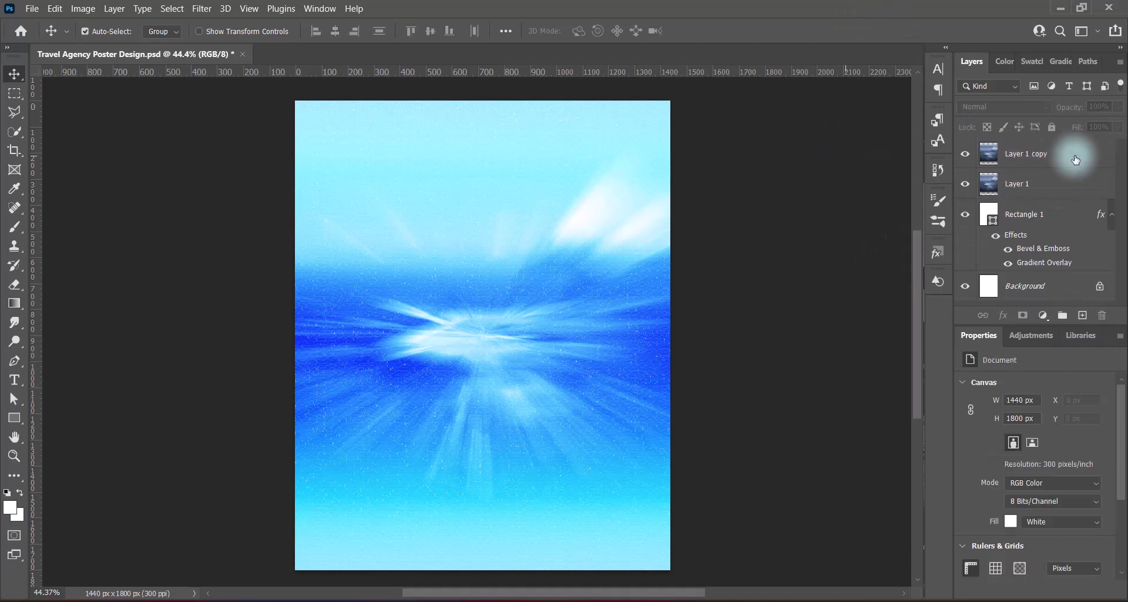
{"action": "key", "text": "ctrl+g"}
{"action": "right_click", "coordinate": [1052, 147]}
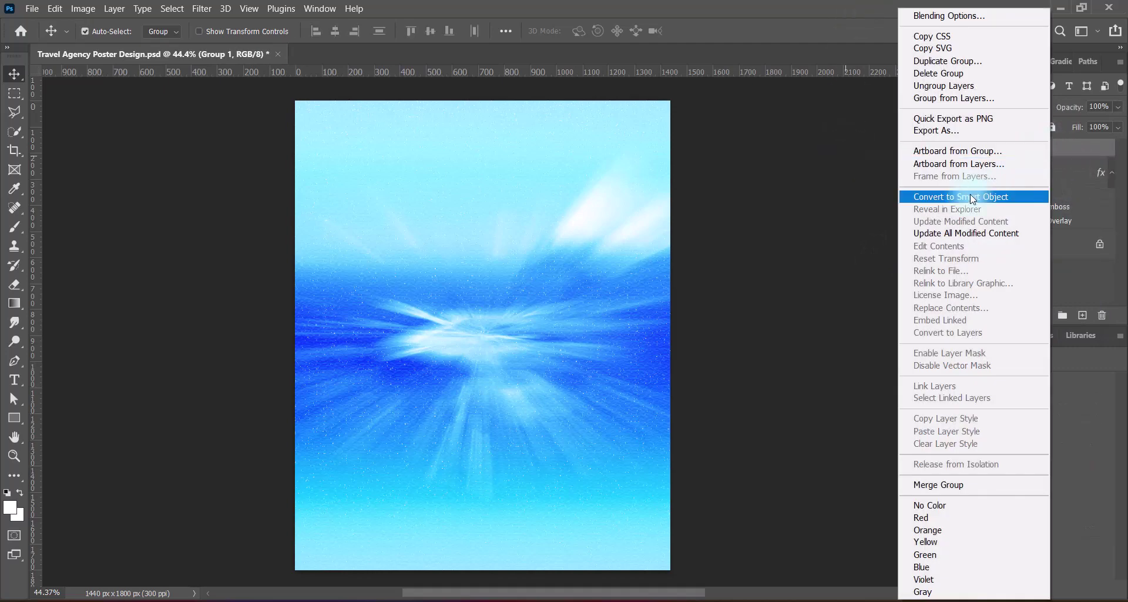
{"action": "left_click", "coordinate": [971, 197]}
{"action": "left_click", "coordinate": [1004, 107]}
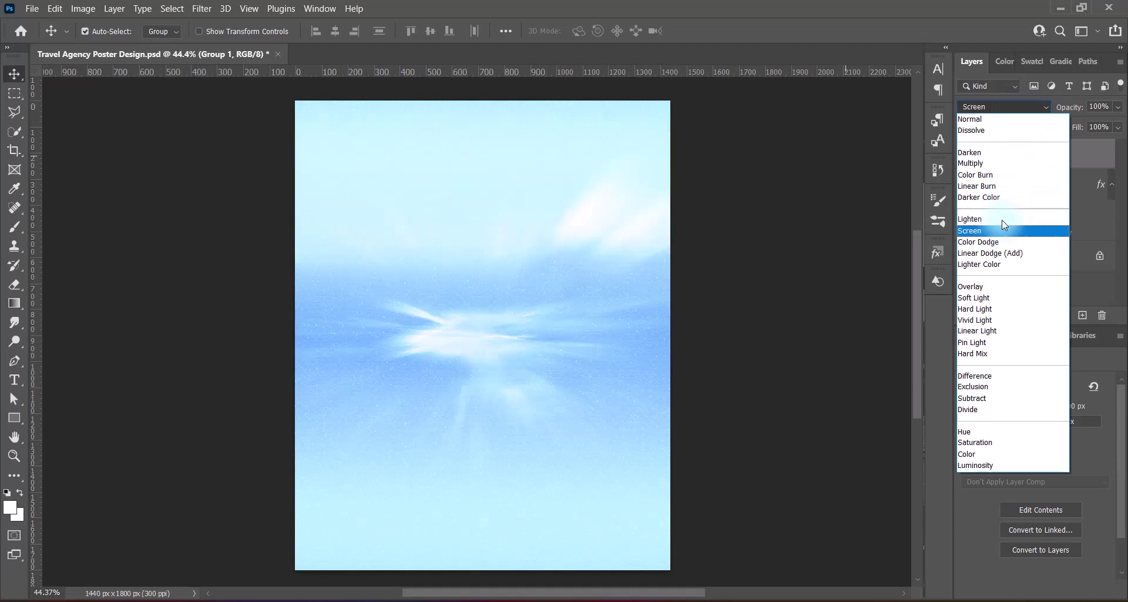
{"action": "left_click", "coordinate": [971, 286]}
Scale the Group 1 smart object up slightly from its centre
{"action": "key", "text": "ctrl+t"}
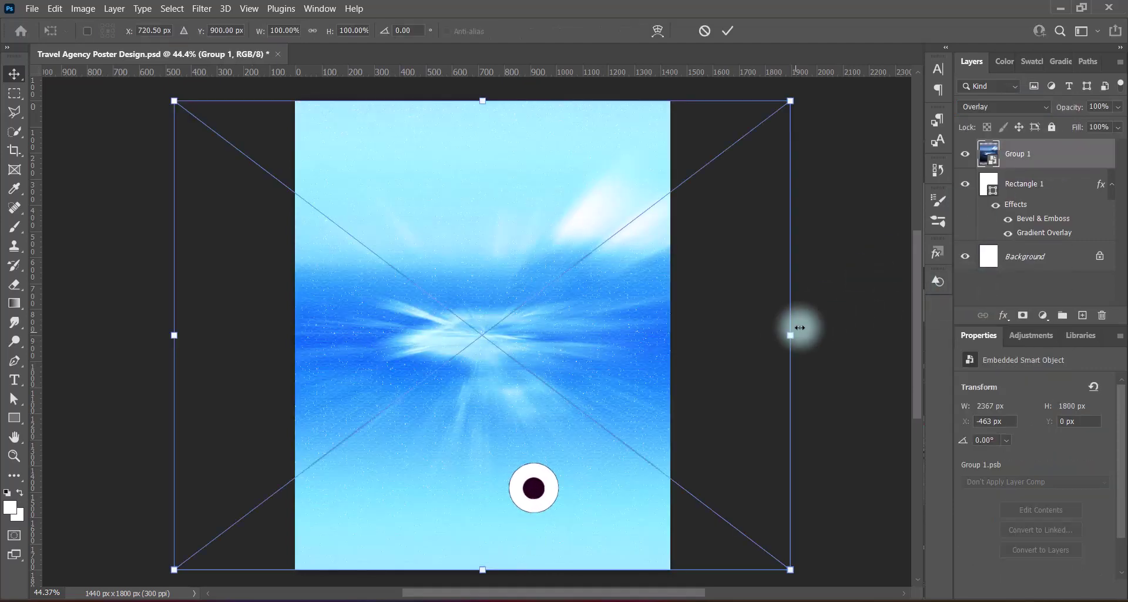
{"action": "left_click_drag", "start_coordinate": [483, 101], "coordinate": [483, 82]}
{"action": "scroll", "coordinate": [517, 475], "scroll_direction": "down", "scroll_amount": 1}
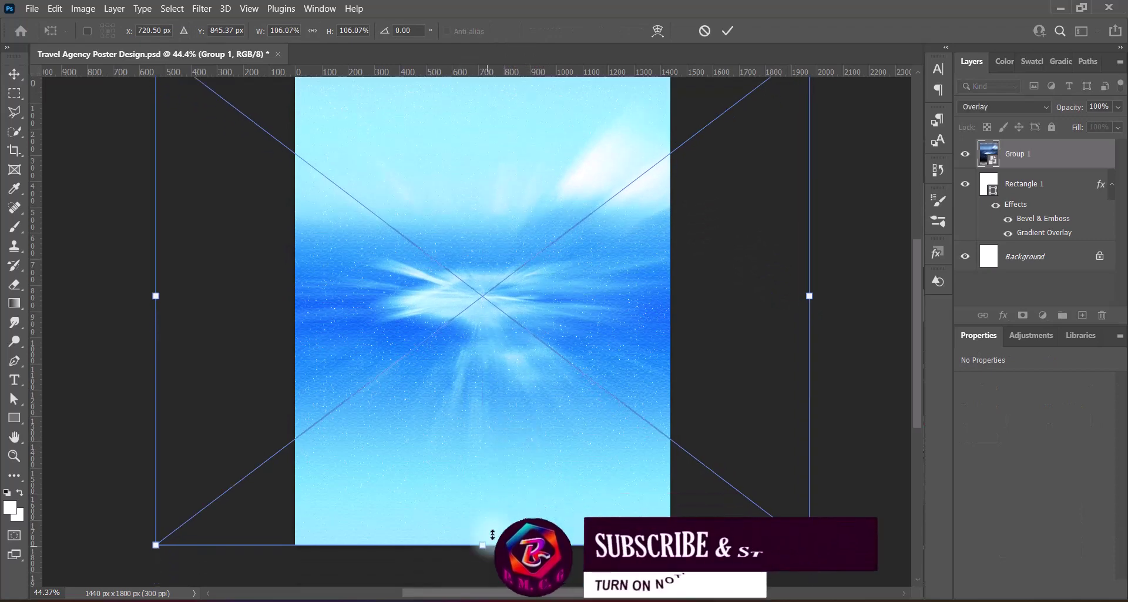
{"action": "left_click_drag", "start_coordinate": [483, 545], "coordinate": [487, 589]}
{"action": "scroll", "coordinate": [597, 377], "scroll_direction": "up", "scroll_amount": 1}
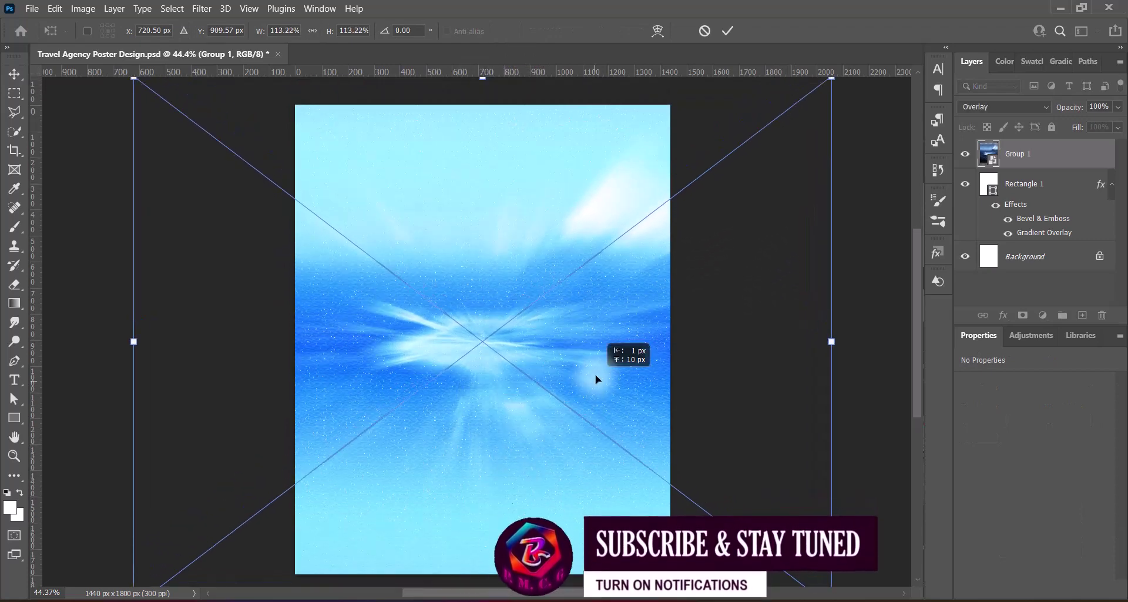
{"action": "key", "text": "Return"}
Save the poster, hide the guides, and paste the water-drops image as a new layer
{"action": "key", "text": "ctrl+s"}
{"action": "key", "text": "ctrl+semicolon"}
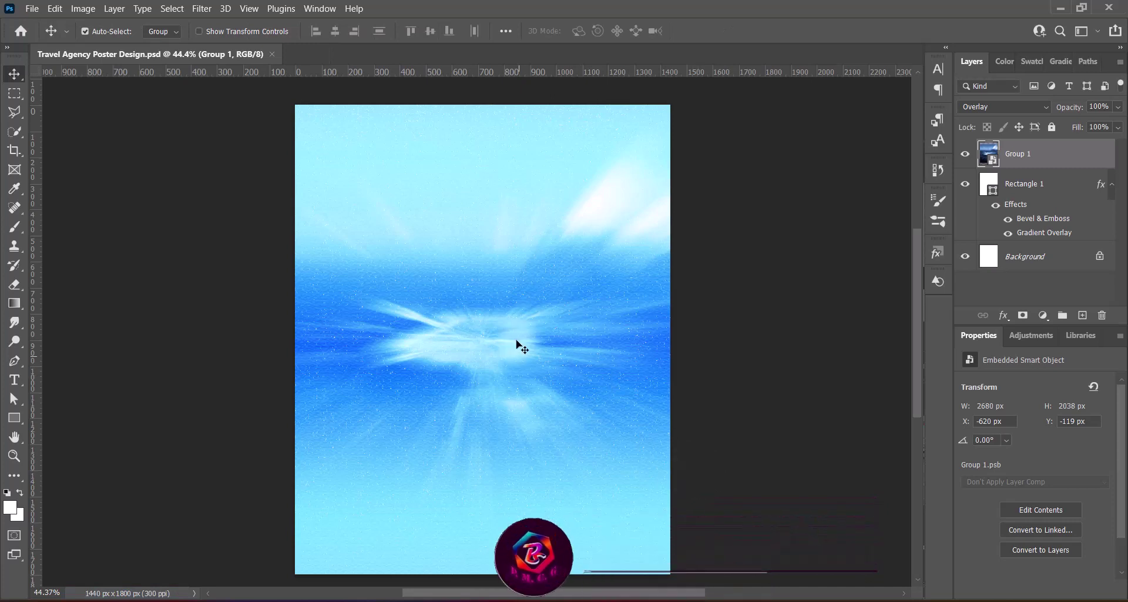
{"action": "key", "text": "ctrl+v"}
Rotate the water drops 90°, stretch them over the whole poster, and blend them in Multiply
{"action": "key", "text": "ctrl+t"}
{"action": "right_click", "coordinate": [494, 354]}
{"action": "left_click", "coordinate": [529, 301]}
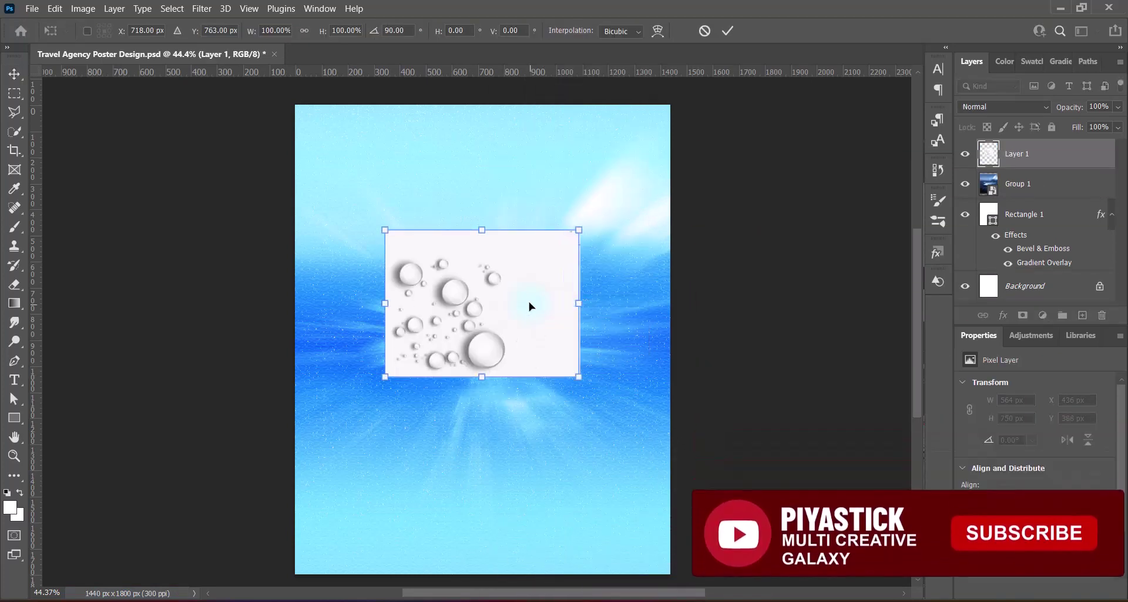
{"action": "left_click_drag", "start_coordinate": [580, 304], "coordinate": [785, 341]}
{"action": "left_click_drag", "start_coordinate": [560, 512], "coordinate": [555, 574]}
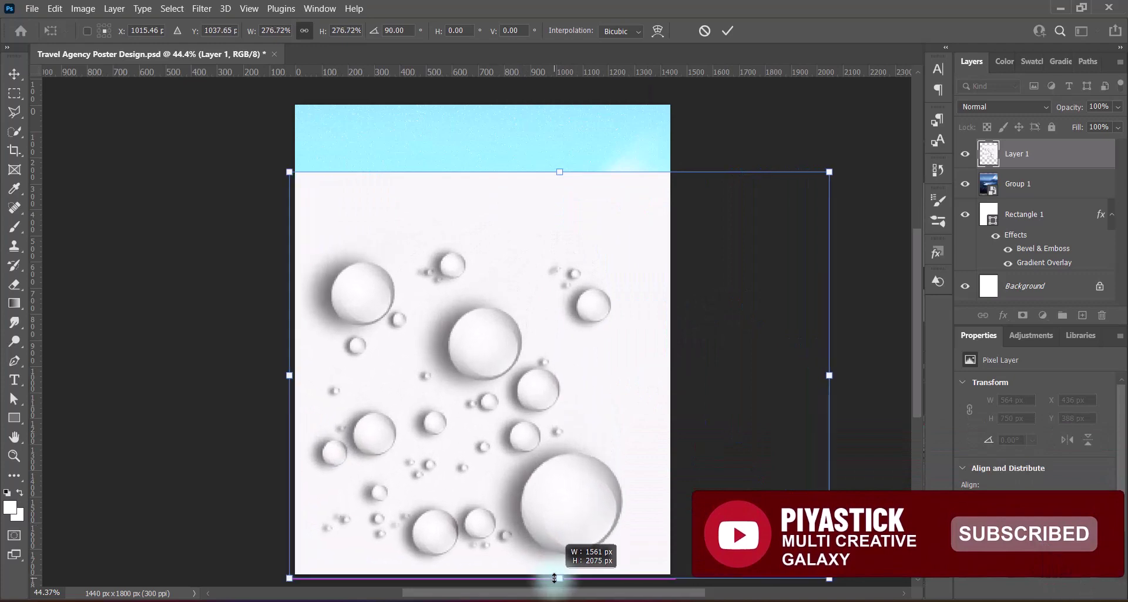
{"action": "key", "text": "Return"}
{"action": "left_click", "coordinate": [1004, 106]}
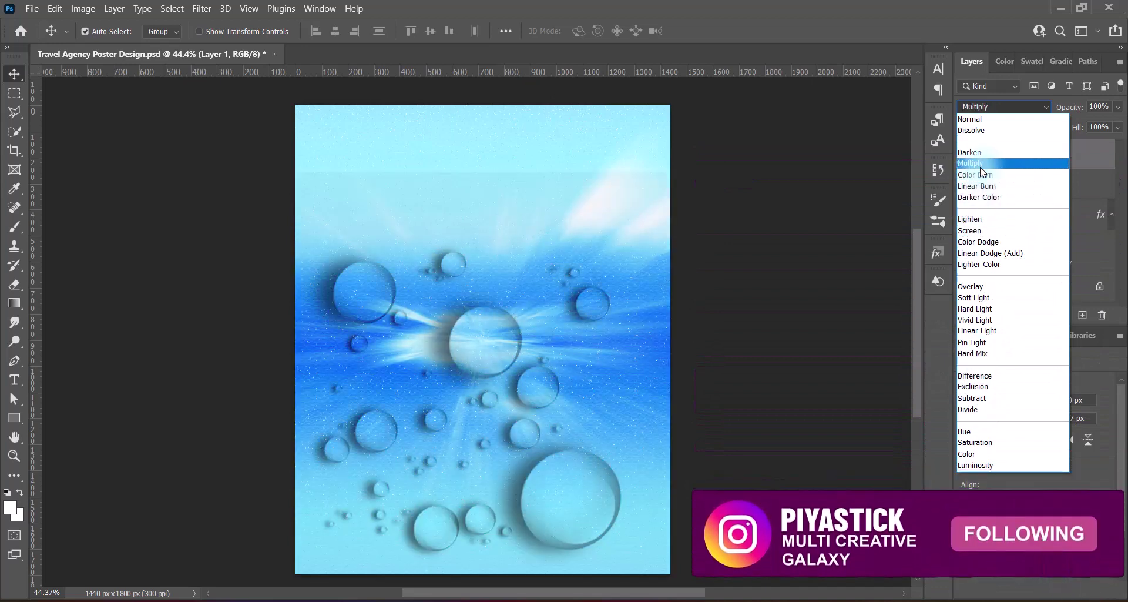
{"action": "left_click", "coordinate": [981, 164]}
Apply Levels with the Increase Contrast 3 preset to the water drops
{"action": "left_click", "coordinate": [83, 8]}
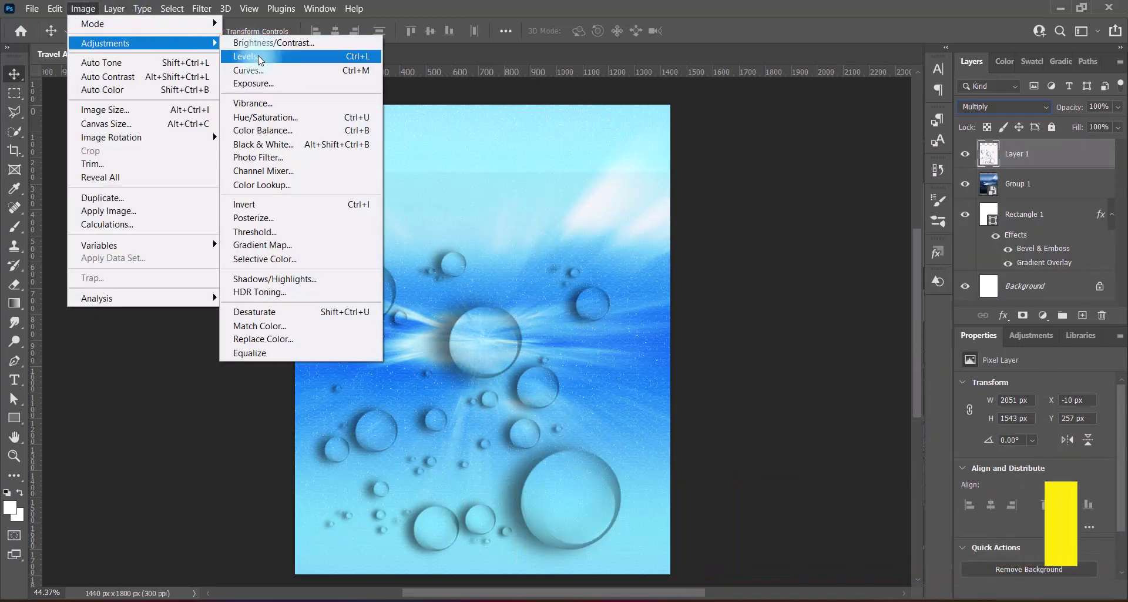
{"action": "left_click", "coordinate": [259, 60]}
{"action": "left_click", "coordinate": [790, 57]}
{"action": "left_click", "coordinate": [820, 141]}
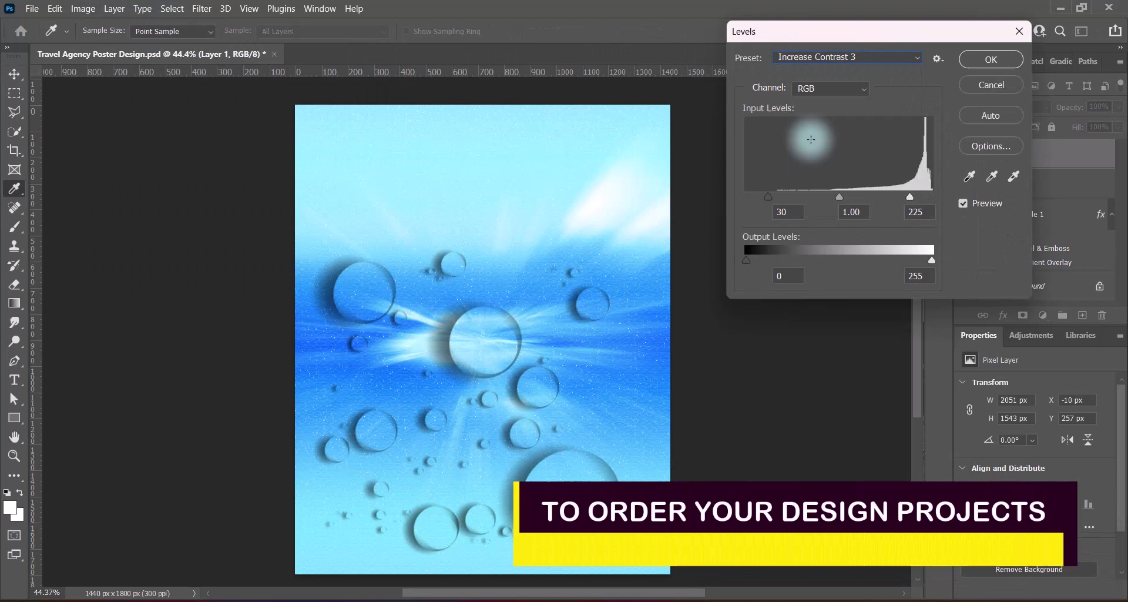
{"action": "left_click", "coordinate": [991, 60]}
Lighten the water drops with a second Levels pass using the Lighter preset
{"action": "left_click", "coordinate": [83, 9]}
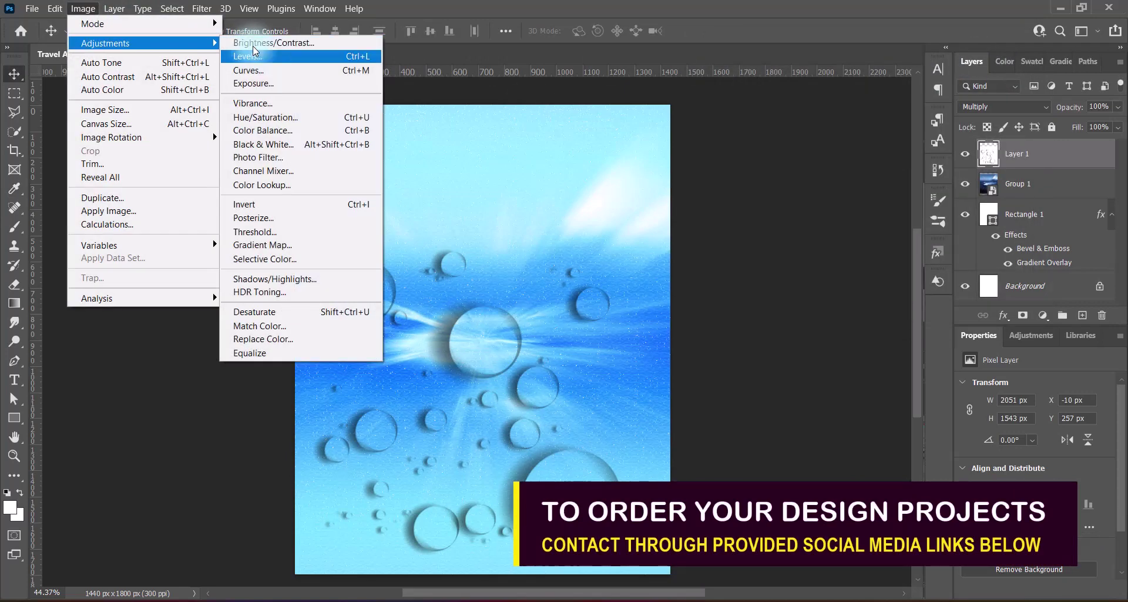
{"action": "left_click", "coordinate": [255, 56]}
{"action": "left_click", "coordinate": [846, 57]}
{"action": "left_click", "coordinate": [799, 168]}
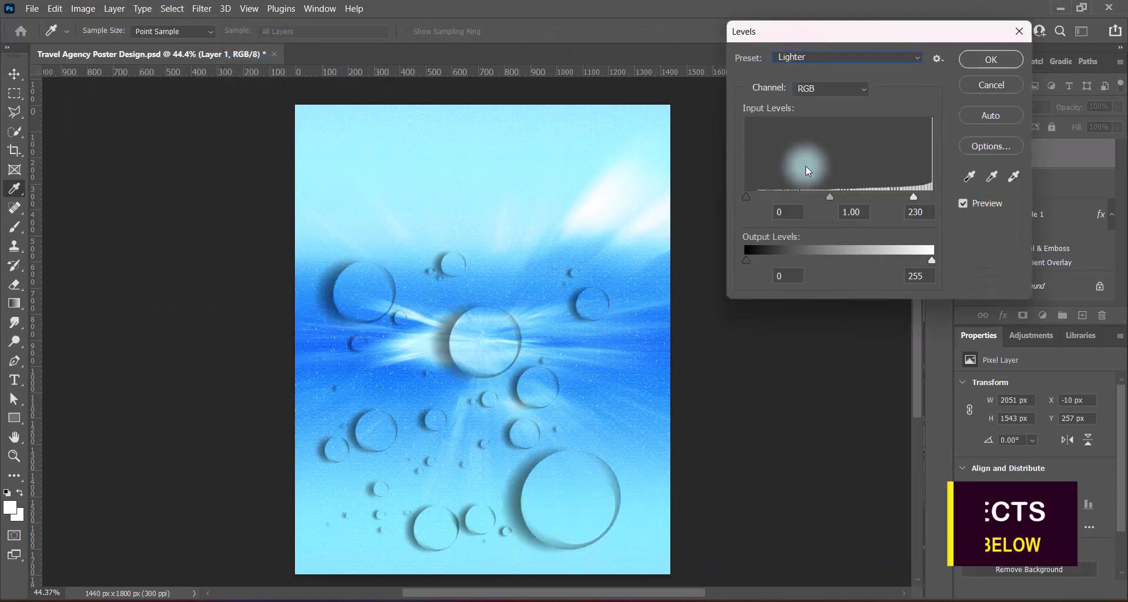
{"action": "left_click", "coordinate": [991, 59]}
Duplicate the water drops, flip the copy vertically and rotate it 90° clockwise
{"action": "left_click_drag", "start_coordinate": [1047, 154], "coordinate": [1082, 316]}
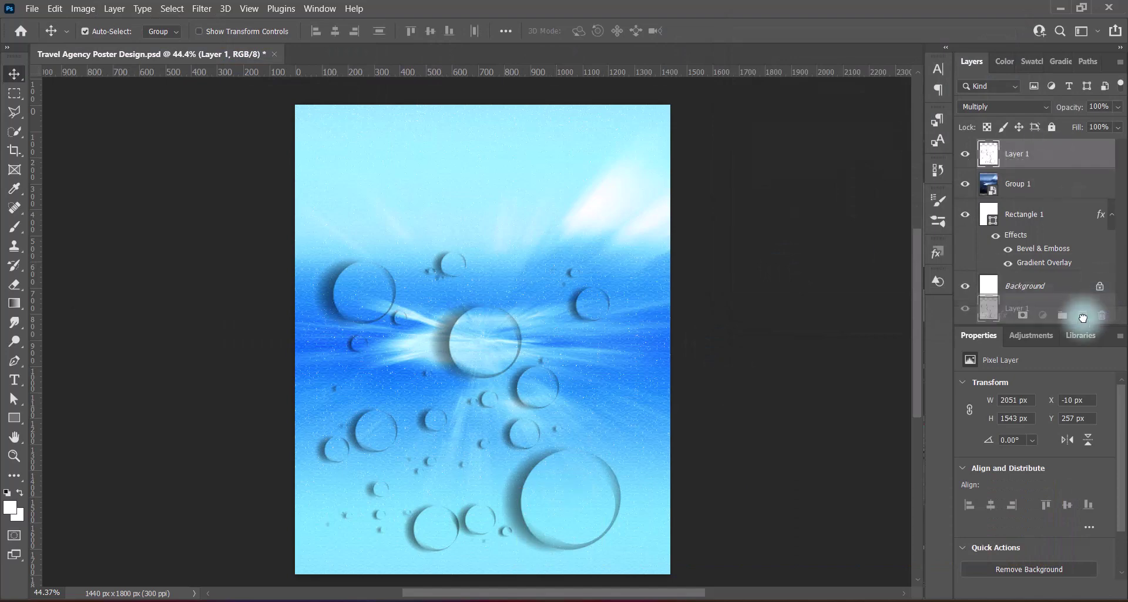
{"action": "key", "text": "ctrl+t"}
{"action": "right_click", "coordinate": [501, 330]}
{"action": "left_click", "coordinate": [518, 319]}
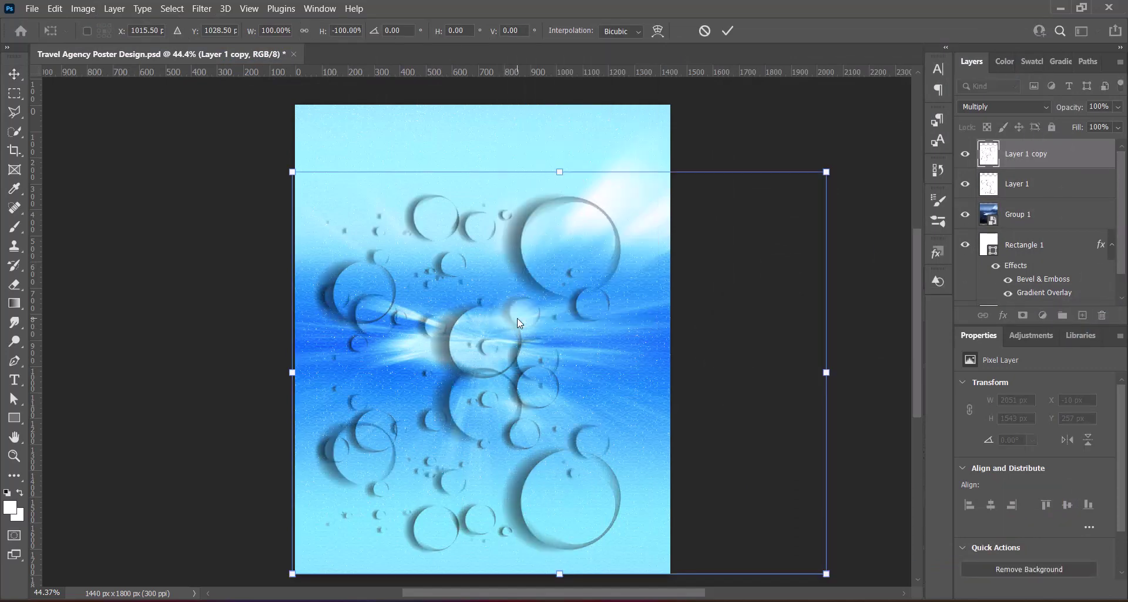
{"action": "left_click_drag", "start_coordinate": [550, 255], "coordinate": [566, 169]}
{"action": "right_click", "coordinate": [566, 169]}
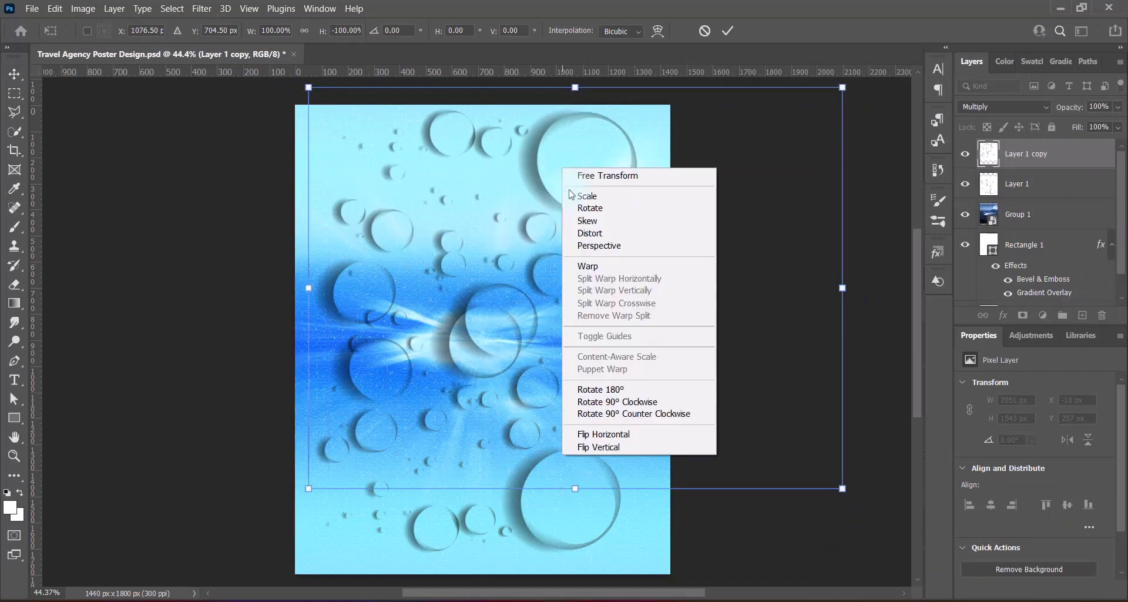
{"action": "left_click", "coordinate": [636, 403]}
{"action": "mouse_move", "coordinate": [542, 218]}
{"action": "left_mouse_down"}
{"action": "mouse_move", "coordinate": [468, 239]}
{"action": "mouse_move", "coordinate": [470, 257]}
{"action": "left_mouse_up"}
Rotate the copy to about 39°, shrink it to about 82%, and place it across the upper poster
{"action": "mouse_move", "coordinate": [786, 323]}
{"action": "left_mouse_down"}
{"action": "mouse_move", "coordinate": [711, 227]}
{"action": "mouse_move", "coordinate": [716, 242]}
{"action": "left_mouse_up"}
{"action": "mouse_move", "coordinate": [620, 284]}
{"action": "left_mouse_down"}
{"action": "mouse_move", "coordinate": [625, 258]}
{"action": "mouse_move", "coordinate": [632, 286]}
{"action": "left_mouse_up"}
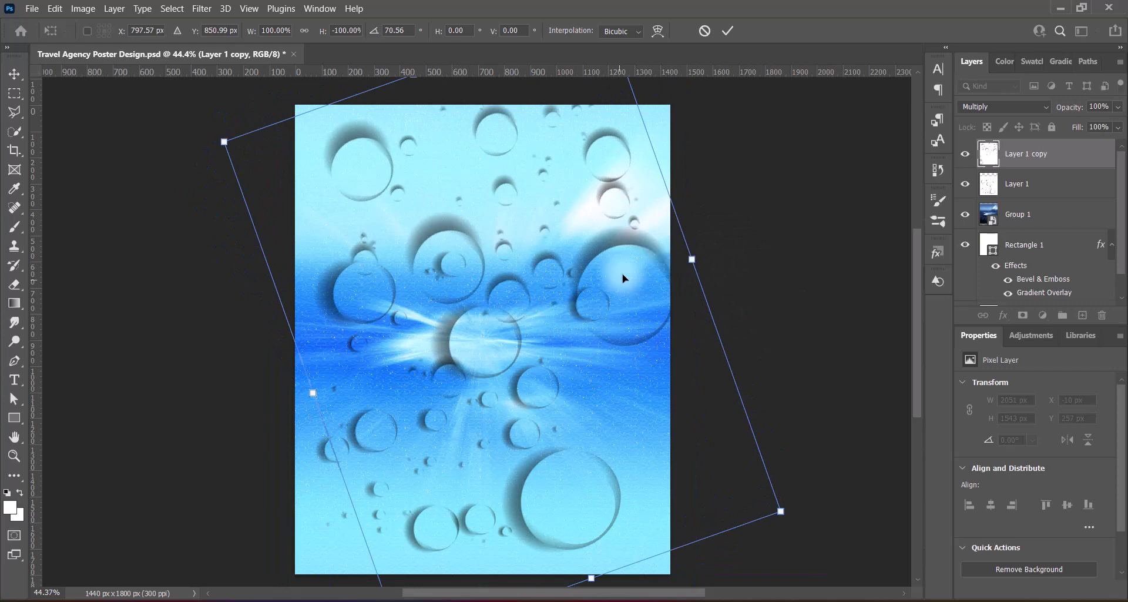
{"action": "mouse_move", "coordinate": [394, 86]}
{"action": "left_mouse_down"}
{"action": "mouse_move", "coordinate": [464, 138]}
{"action": "mouse_move", "coordinate": [614, 308]}
{"action": "mouse_move", "coordinate": [605, 282]}
{"action": "mouse_move", "coordinate": [583, 277]}
{"action": "left_mouse_up"}
{"action": "left_click_drag", "start_coordinate": [730, 398], "coordinate": [788, 245]}
{"action": "mouse_move", "coordinate": [676, 223]}
{"action": "left_mouse_down"}
{"action": "mouse_move", "coordinate": [650, 206]}
{"action": "mouse_move", "coordinate": [583, 234]}
{"action": "mouse_move", "coordinate": [613, 247]}
{"action": "left_mouse_up"}
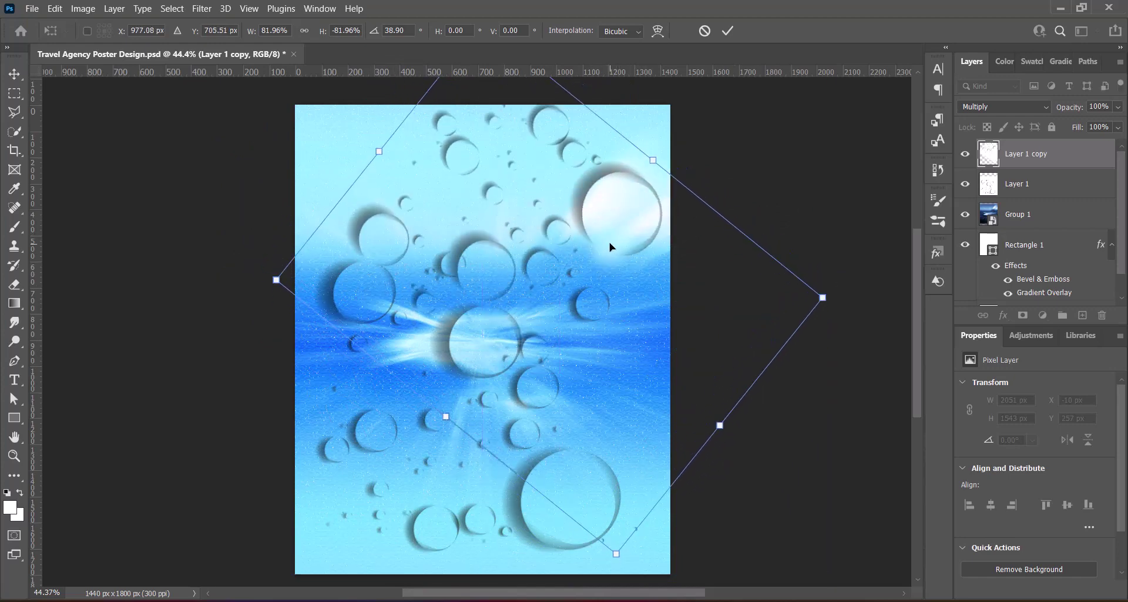
{"action": "left_click", "coordinate": [827, 363]}
Group both drop layers into Group 2, nudge it down, save, and paste the bokeh image
{"action": "left_click", "coordinate": [1070, 183], "text": "shift"}
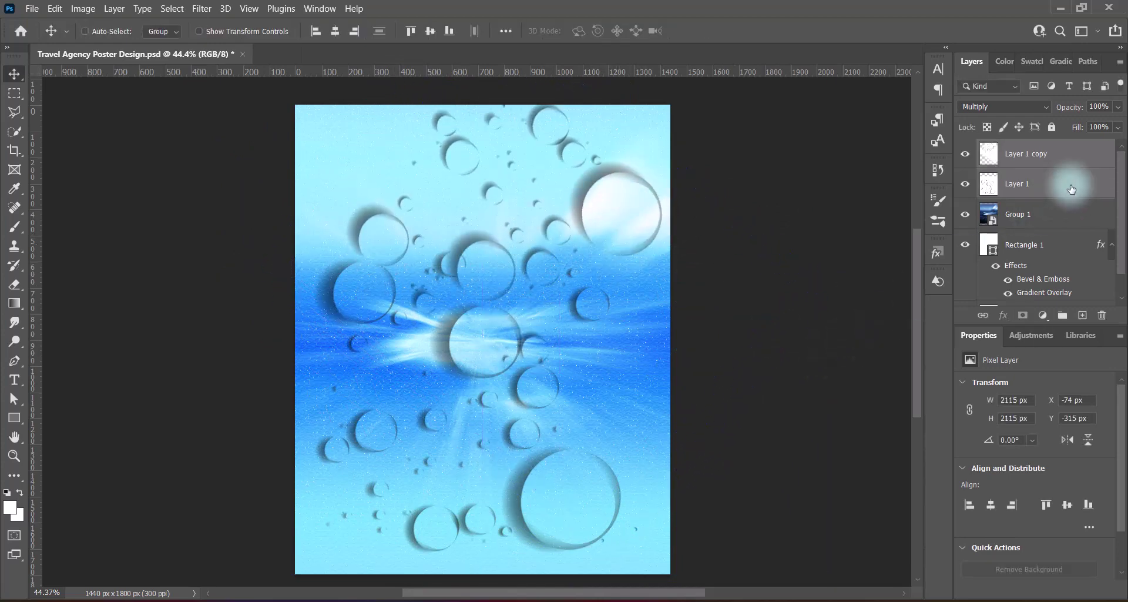
{"action": "key", "text": "ctrl+g"}
{"action": "left_click_drag", "start_coordinate": [622, 214], "coordinate": [622, 228]}
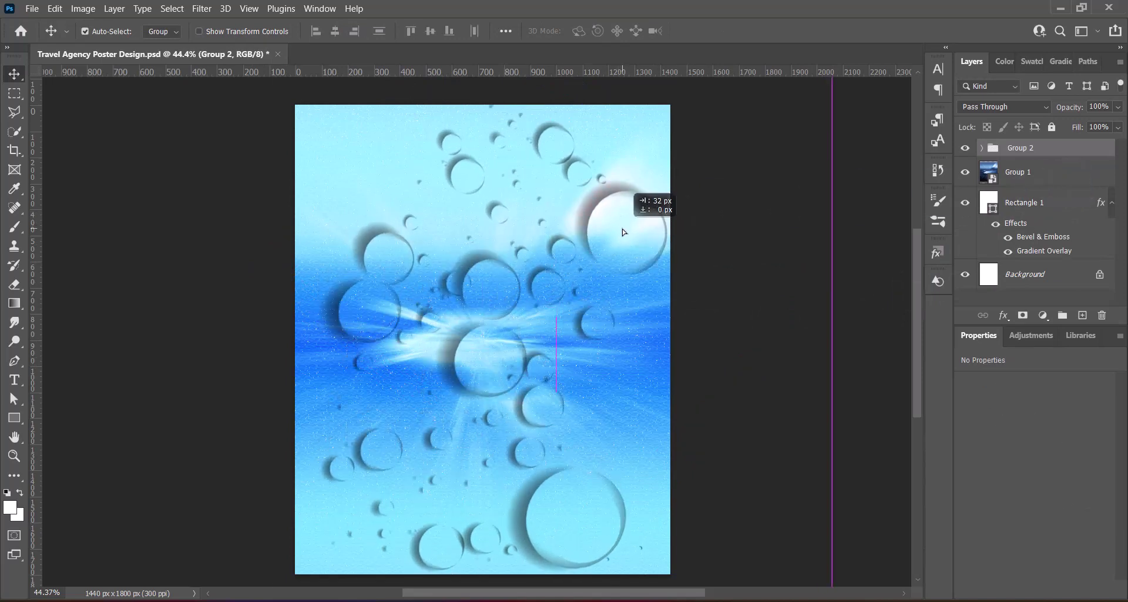
{"action": "key", "text": "ctrl+s"}
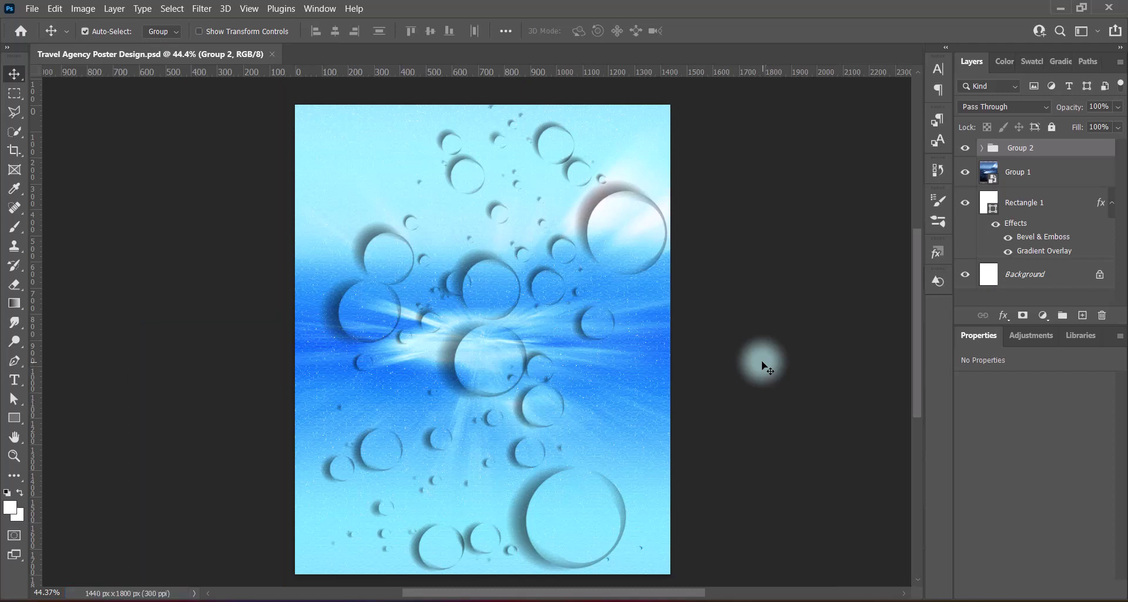
{"action": "key", "text": "ctrl+v"}
Mirror the bokeh photo, stretch it to 1606 × 2249 px over the poster, and place it below Group 1
{"action": "key", "text": "ctrl+t"}
{"action": "right_click", "coordinate": [431, 287]}
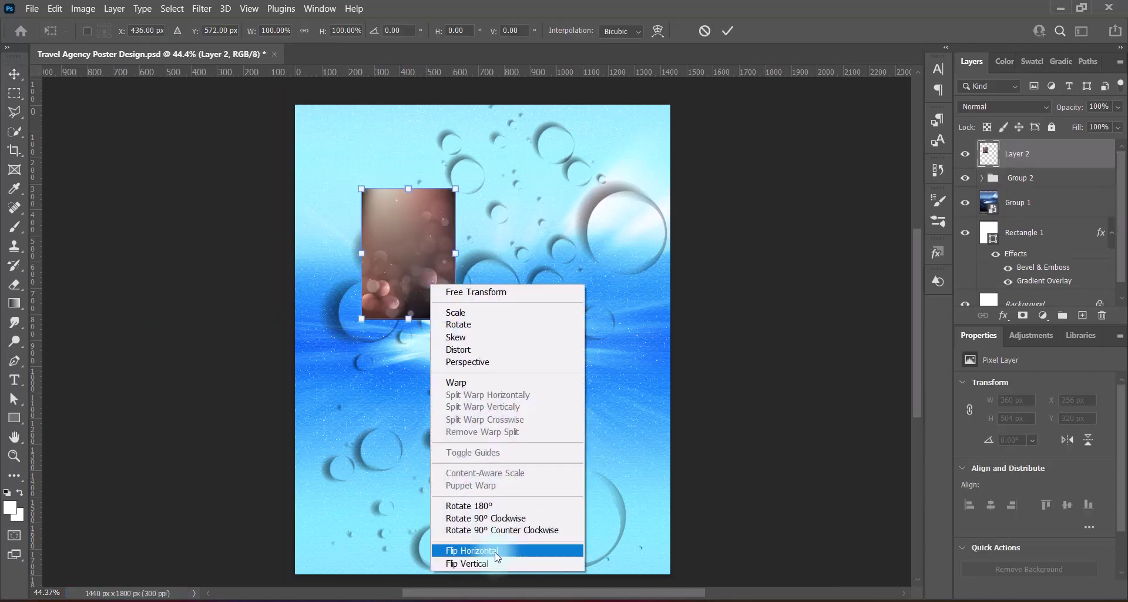
{"action": "left_click", "coordinate": [497, 550]}
{"action": "mouse_move", "coordinate": [456, 254]}
{"action": "left_mouse_down"}
{"action": "mouse_move", "coordinate": [522, 493]}
{"action": "mouse_move", "coordinate": [521, 577]}
{"action": "left_mouse_up"}
{"action": "left_click_drag", "start_coordinate": [327, 304], "coordinate": [291, 305]}
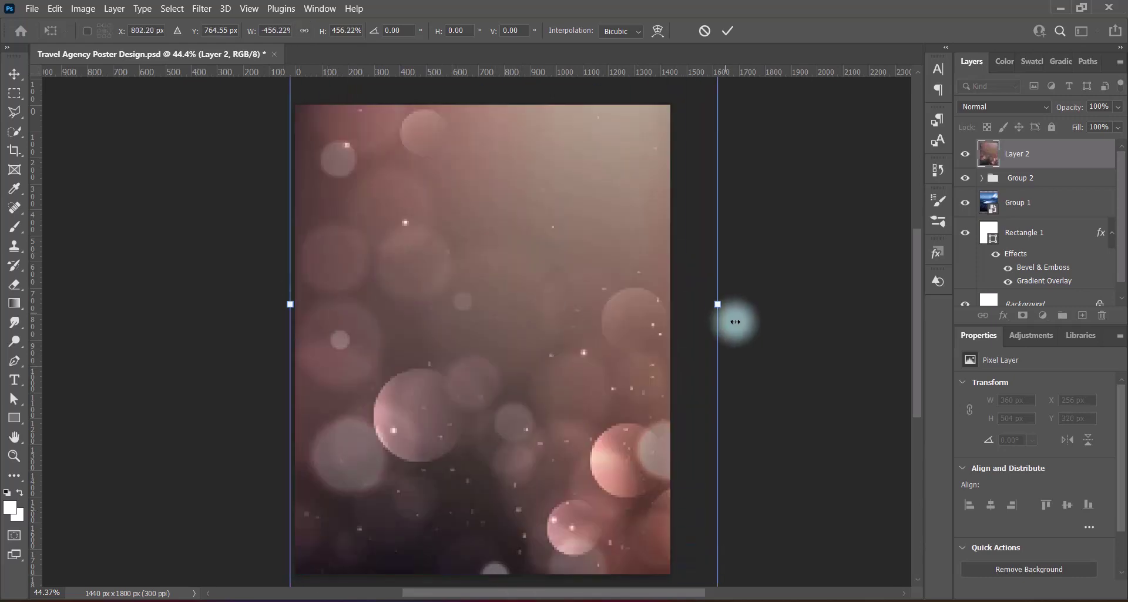
{"action": "left_click_drag", "start_coordinate": [586, 409], "coordinate": [577, 384]}
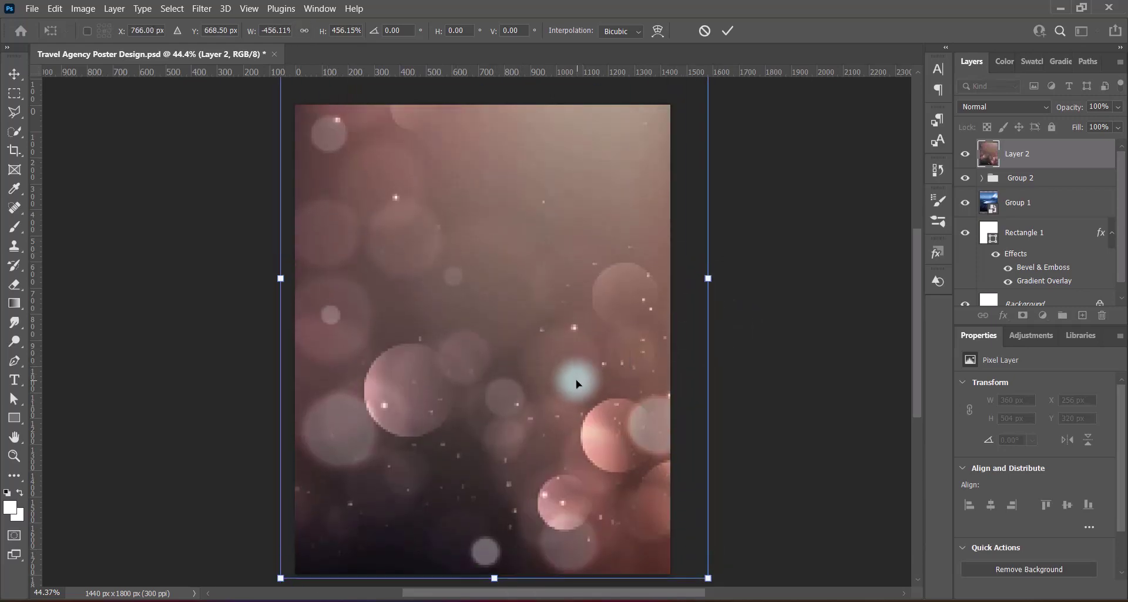
{"action": "left_click_drag", "start_coordinate": [282, 278], "coordinate": [291, 278]}
{"action": "left_click_drag", "start_coordinate": [544, 349], "coordinate": [543, 356]}
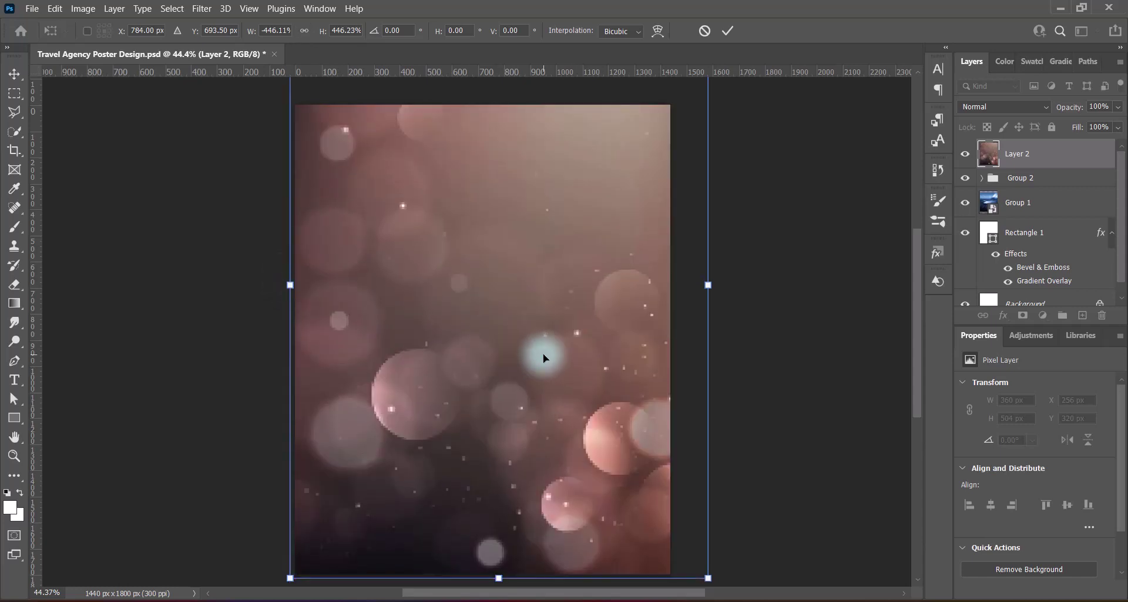
{"action": "key", "text": "Return"}
{"action": "left_click_drag", "start_coordinate": [1019, 154], "coordinate": [1021, 209]}
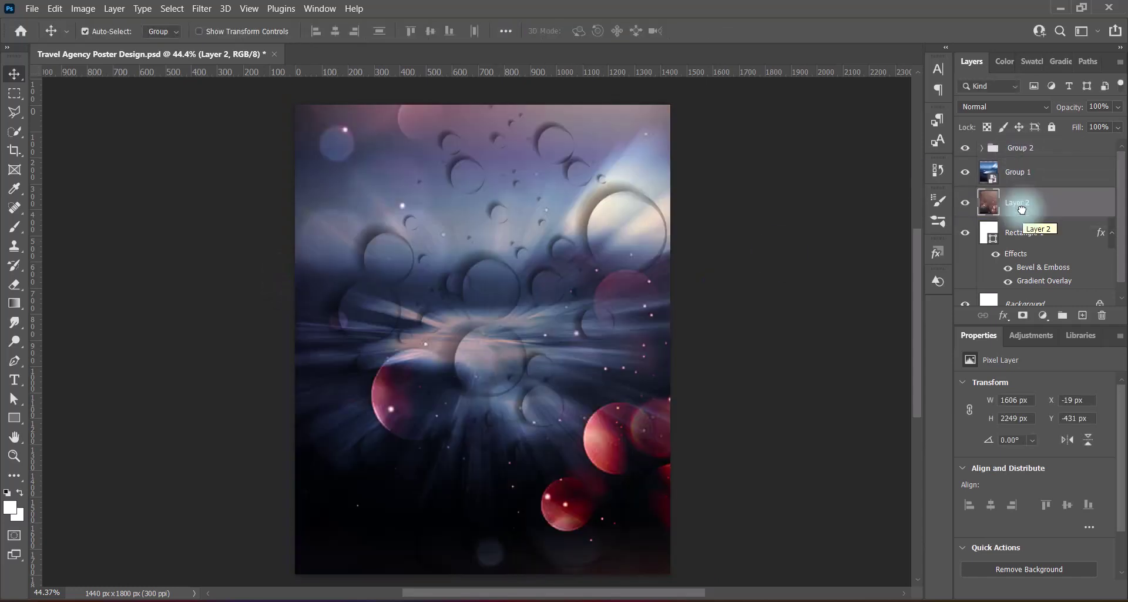
Brighten the bokeh layer with the Levels presets Midtones Brighter, then Lighter
{"action": "left_click", "coordinate": [83, 8]}
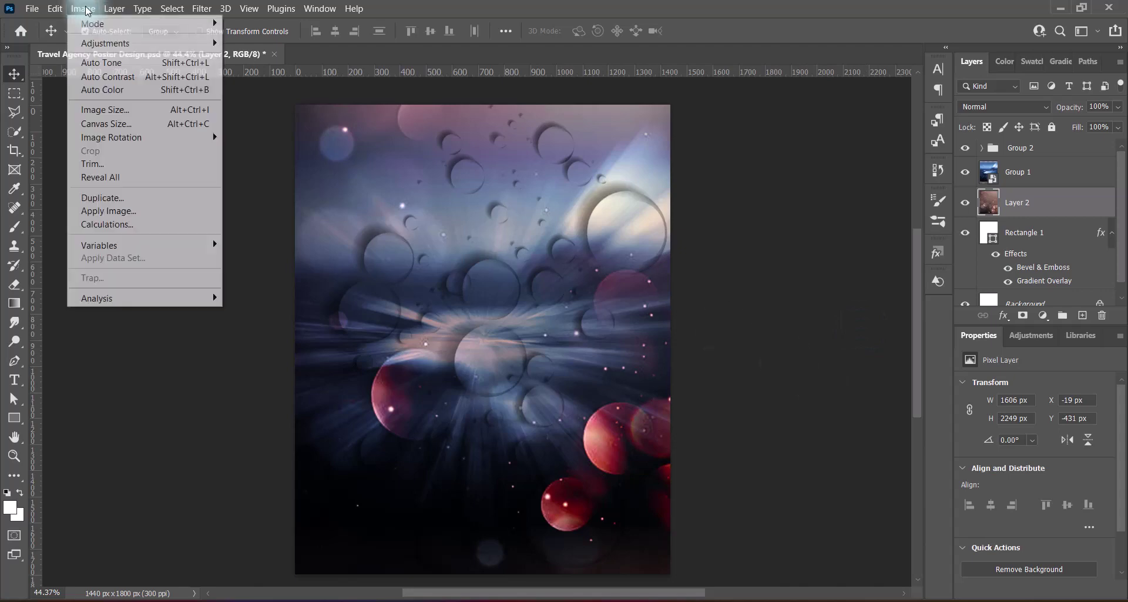
{"action": "left_click", "coordinate": [378, 55]}
{"action": "left_click", "coordinate": [792, 57]}
{"action": "mouse_move", "coordinate": [105, 44]}
{"action": "left_click", "coordinate": [806, 178]}
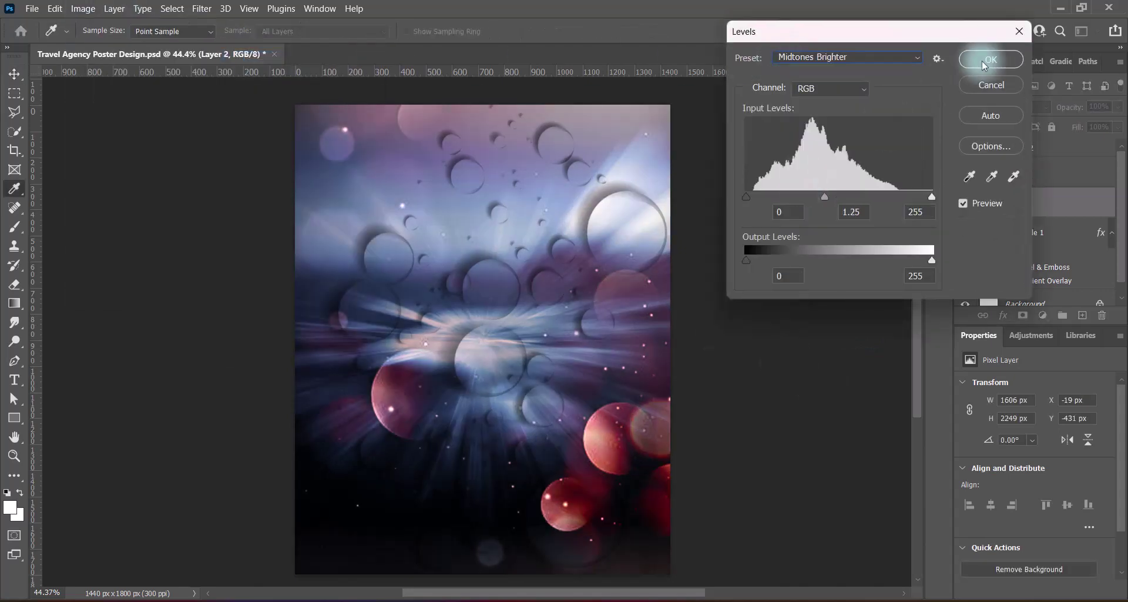
{"action": "left_click", "coordinate": [991, 59]}
{"action": "left_click", "coordinate": [83, 8]}
{"action": "left_click", "coordinate": [261, 56]}
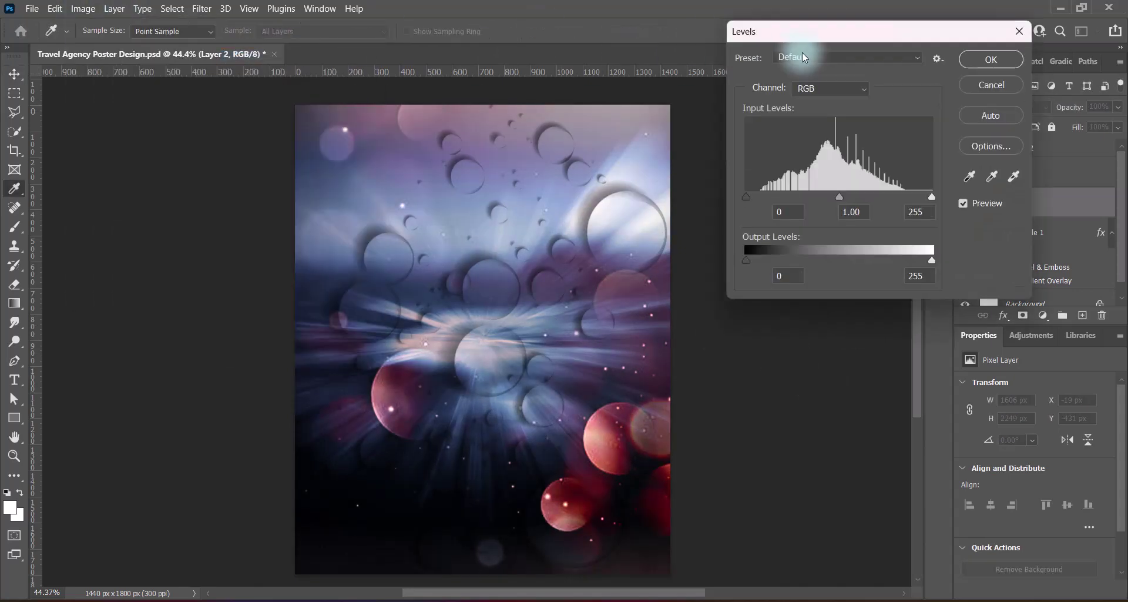
{"action": "left_click", "coordinate": [793, 54]}
{"action": "left_click", "coordinate": [805, 167]}
{"action": "left_click", "coordinate": [982, 59]}
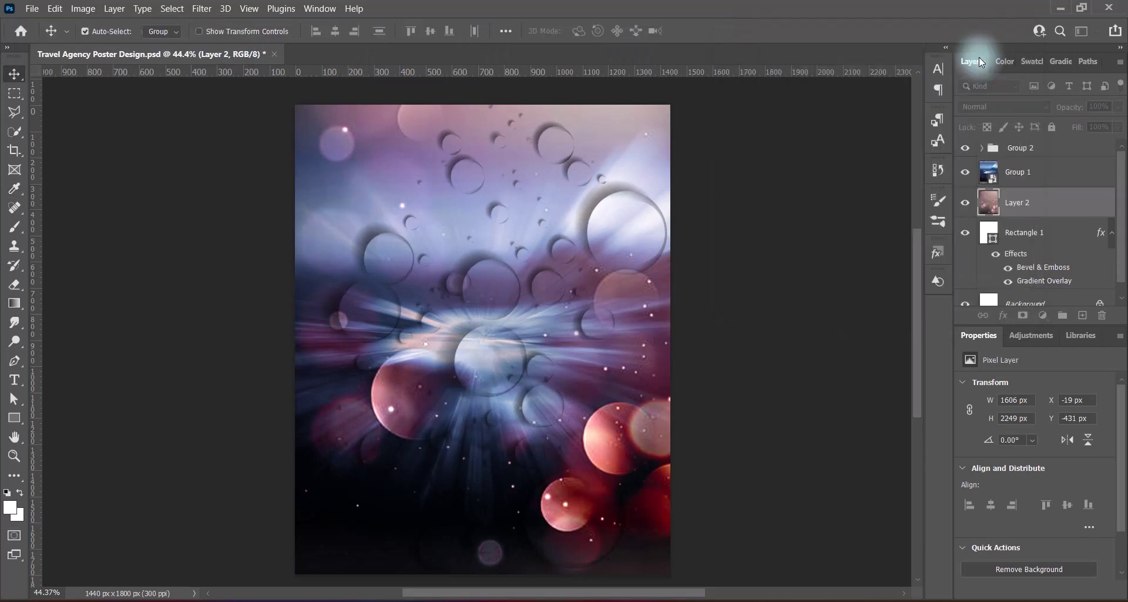
Apply a third Levels pass using the Lighten Shadows preset
{"action": "left_click", "coordinate": [83, 8]}
{"action": "left_click", "coordinate": [262, 57]}
{"action": "left_click", "coordinate": [811, 56]}
{"action": "left_click", "coordinate": [817, 154]}
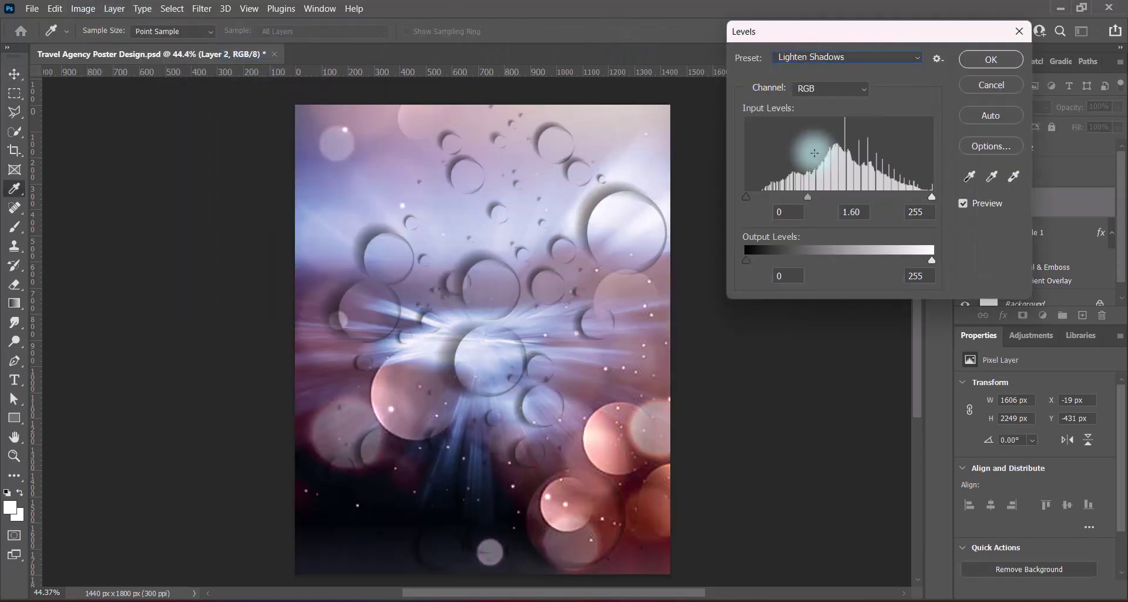
{"action": "left_click", "coordinate": [974, 63]}
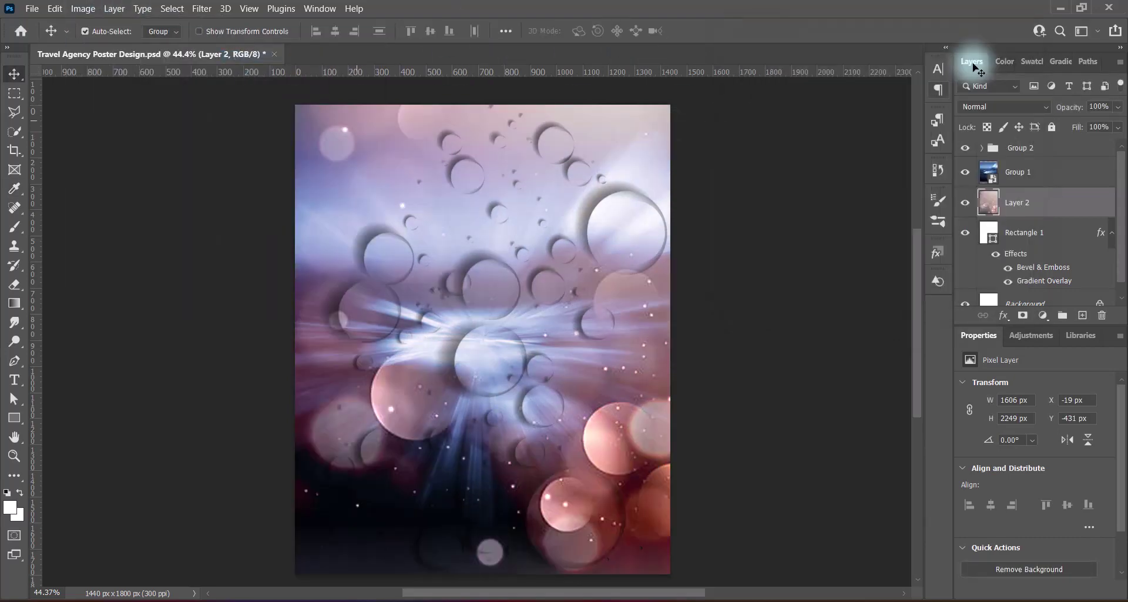
Tint the bokeh layer with the Hue/Saturation Old Style preset
{"action": "left_click", "coordinate": [83, 8]}
{"action": "left_click", "coordinate": [269, 117]}
{"action": "left_click", "coordinate": [776, 115]}
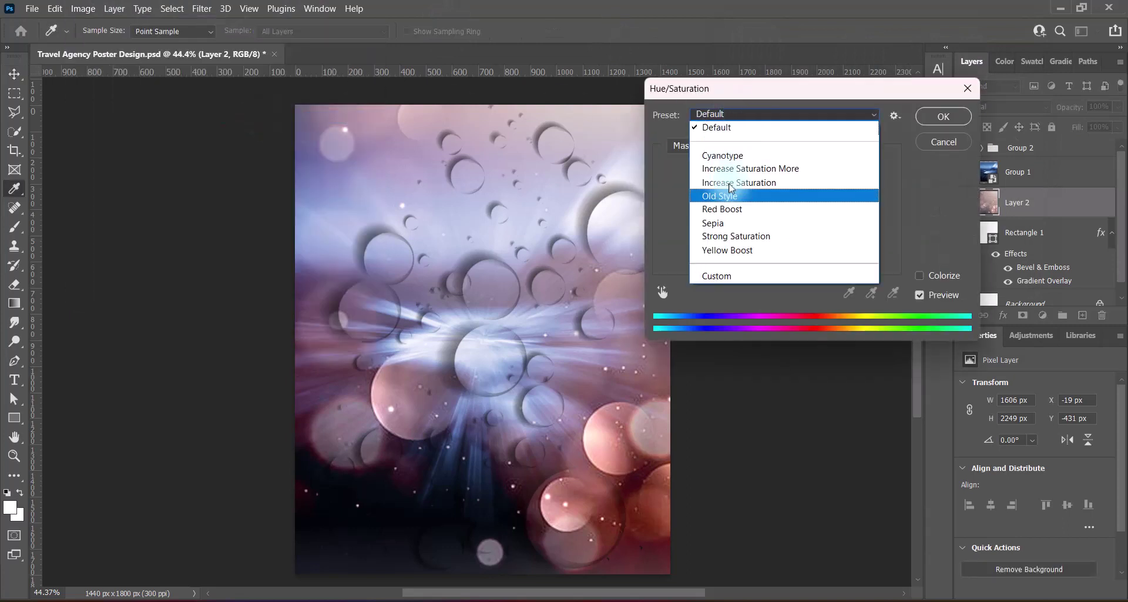
{"action": "left_click", "coordinate": [734, 198]}
{"action": "left_click", "coordinate": [940, 115]}
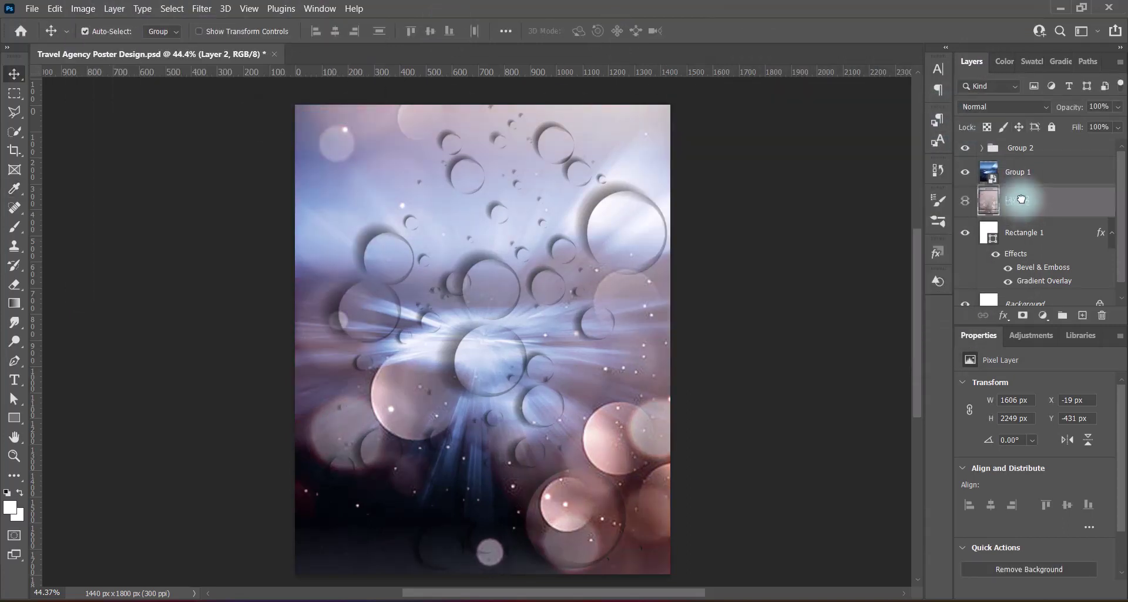
{"action": "left_click_drag", "start_coordinate": [1021, 200], "coordinate": [1022, 203]}
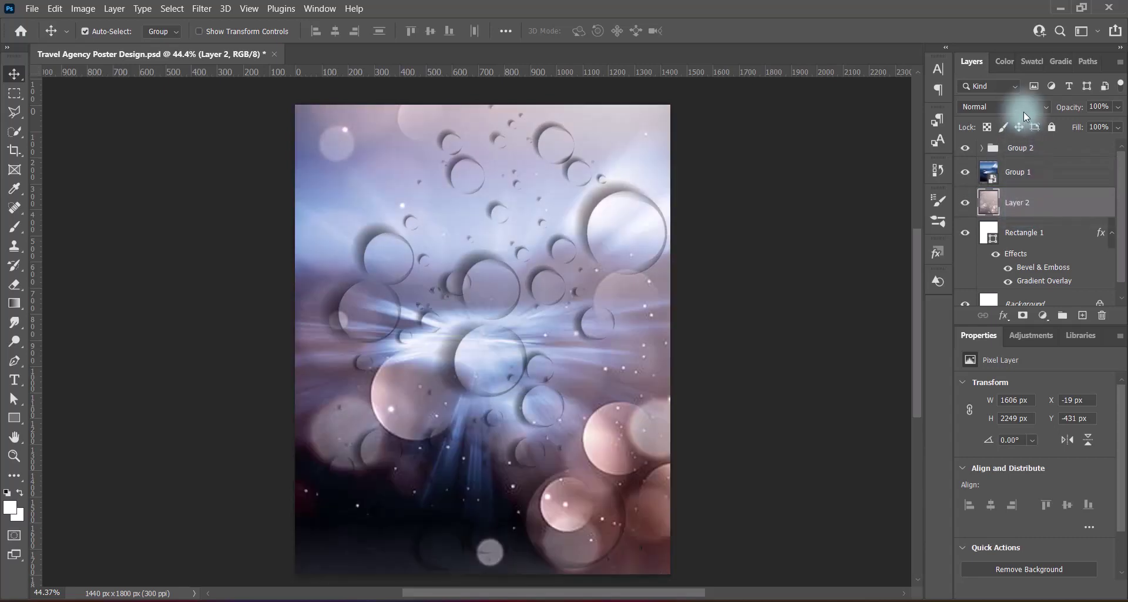
Preview several blend modes on Layer 2 and set it to Luminosity
{"action": "left_click", "coordinate": [1023, 108]}
{"action": "key", "text": "Down"}
{"action": "key", "text": "Down"}
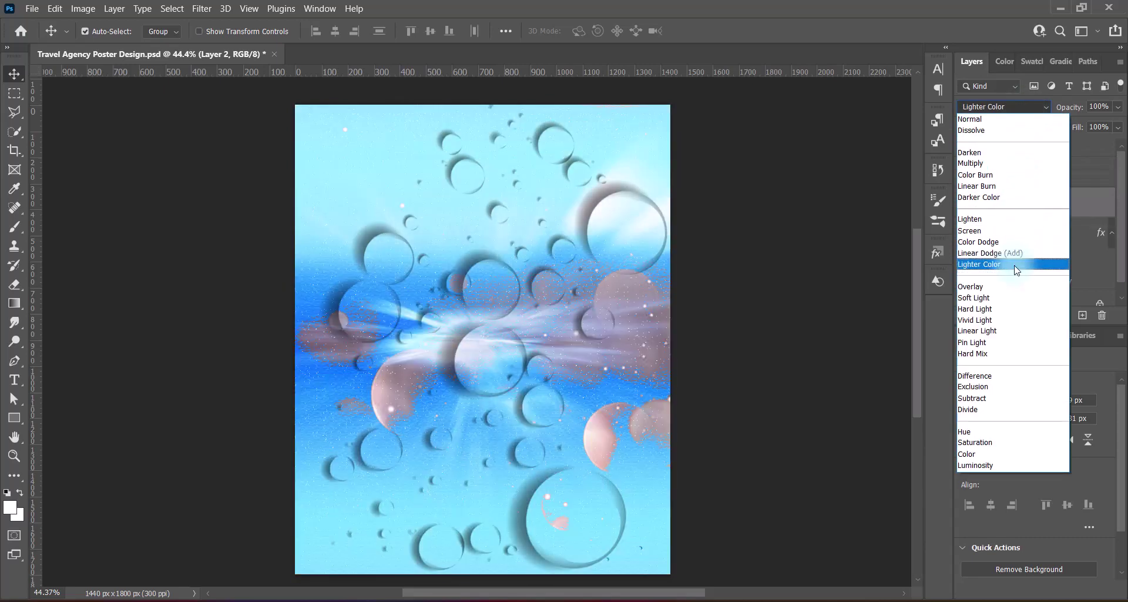
{"action": "key", "text": "Down"}
{"action": "key", "text": "Down"}
{"action": "key", "text": "Down"}
{"action": "key", "text": "Down"}
{"action": "key", "text": "Down"}
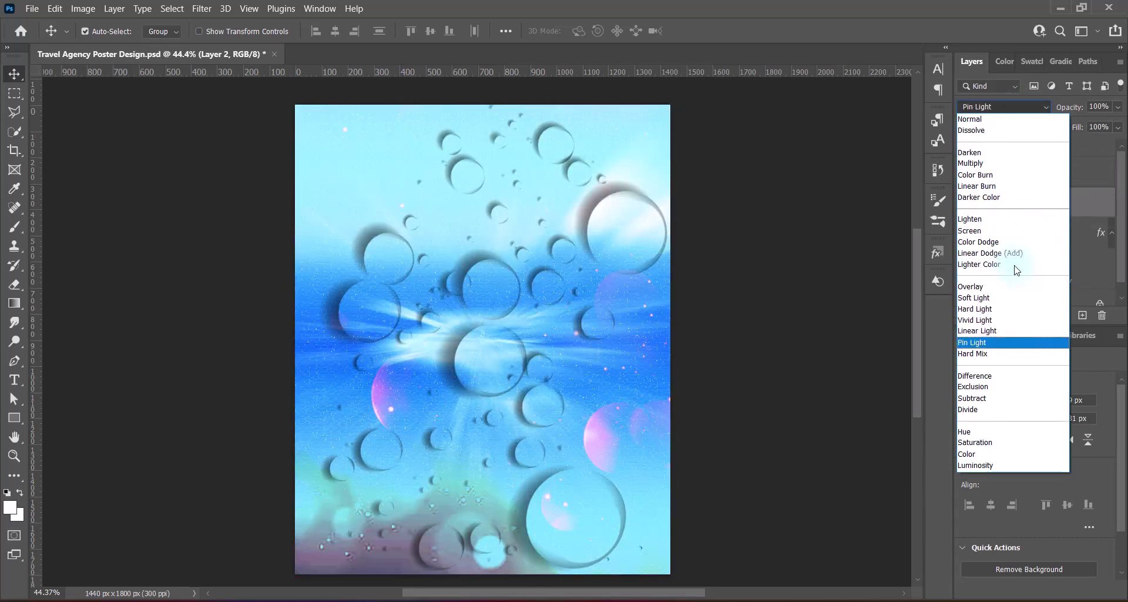
{"action": "key", "text": "Down"}
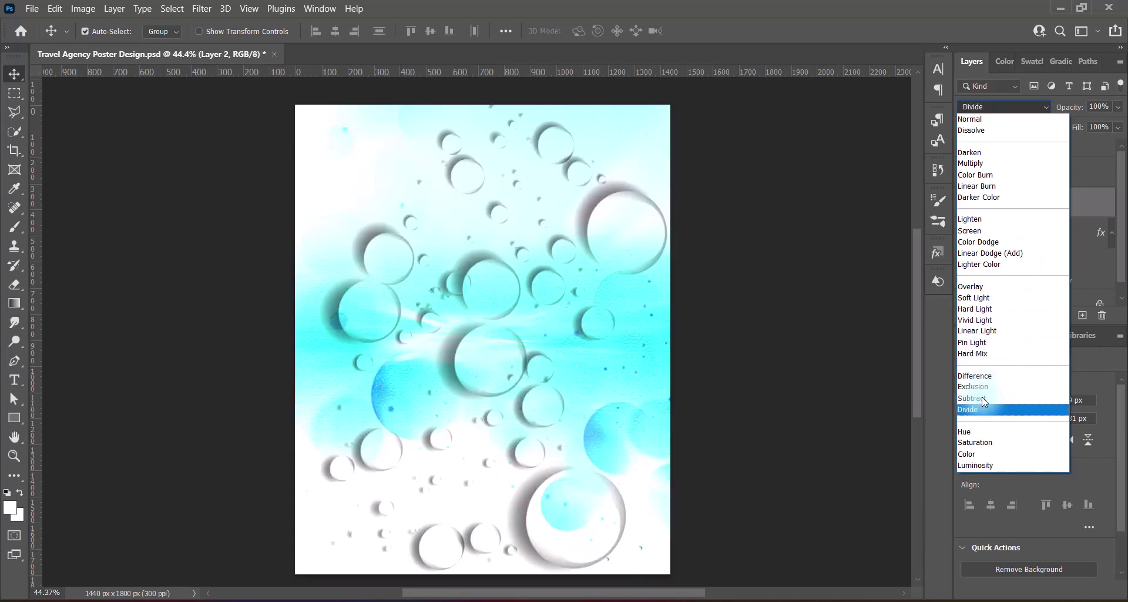
{"action": "left_click", "coordinate": [985, 465]}
Move Layer 2 above Group 1 and switch its blend mode to Hard Light
{"action": "left_click_drag", "start_coordinate": [1023, 207], "coordinate": [1020, 162]}
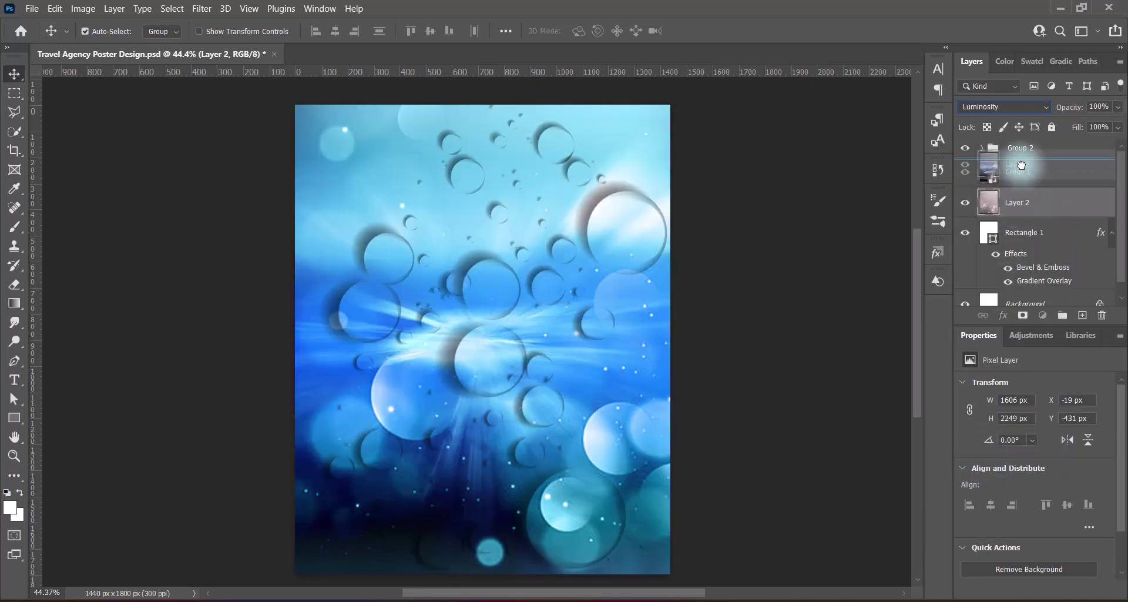
{"action": "left_click", "coordinate": [1004, 106]}
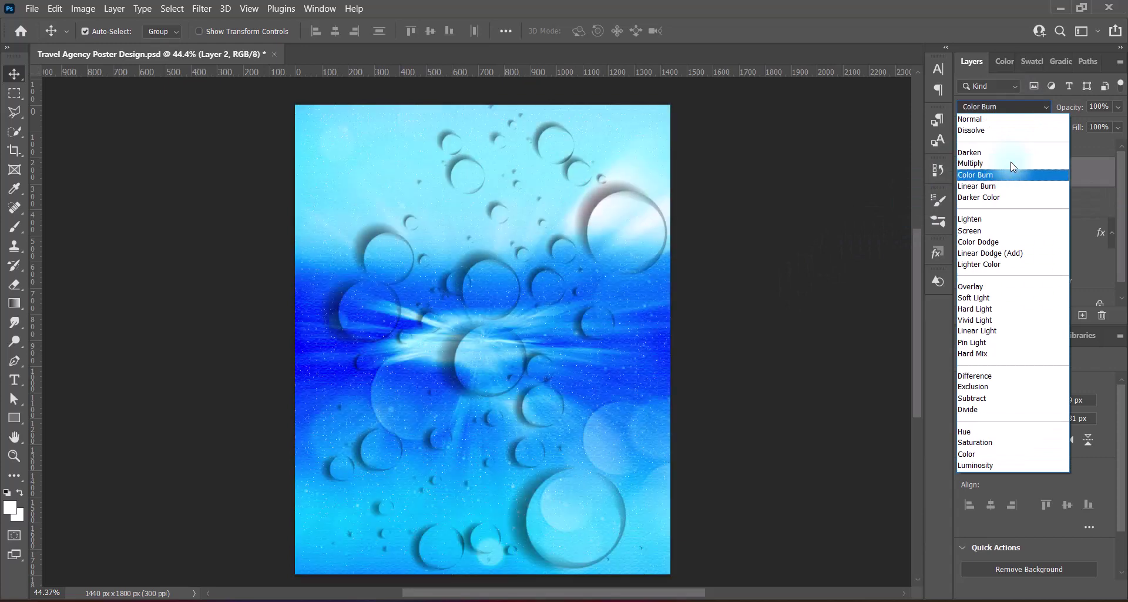
{"action": "key", "text": "Down"}
{"action": "key", "text": "Down"}
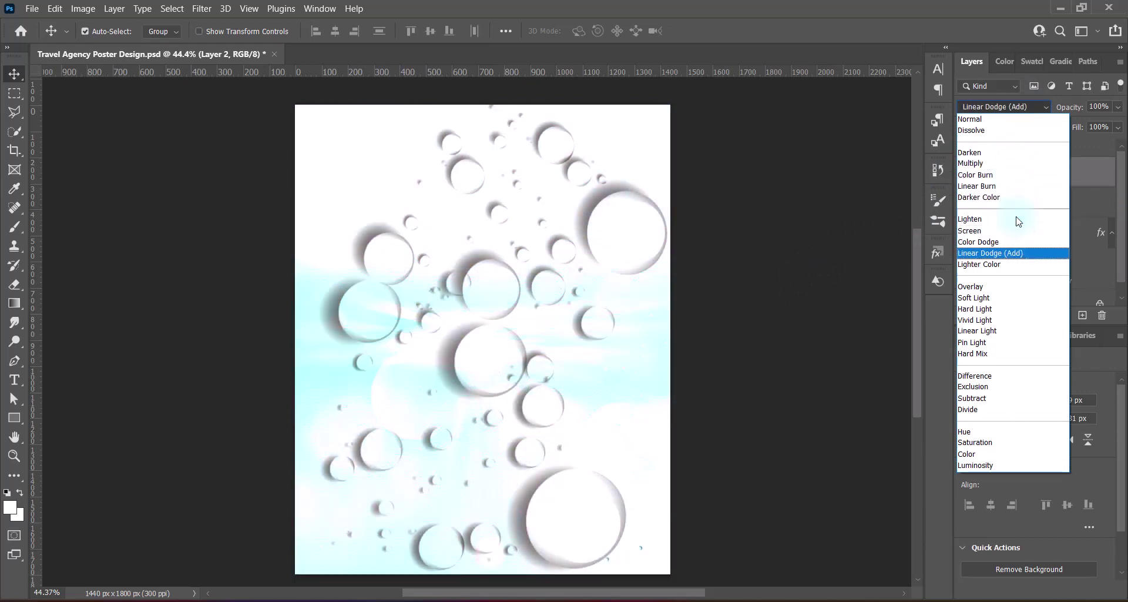
{"action": "key", "text": "Down"}
{"action": "key", "text": "Down"}
{"action": "key", "text": "Down"}
{"action": "key", "text": "Down"}
{"action": "key", "text": "Down"}
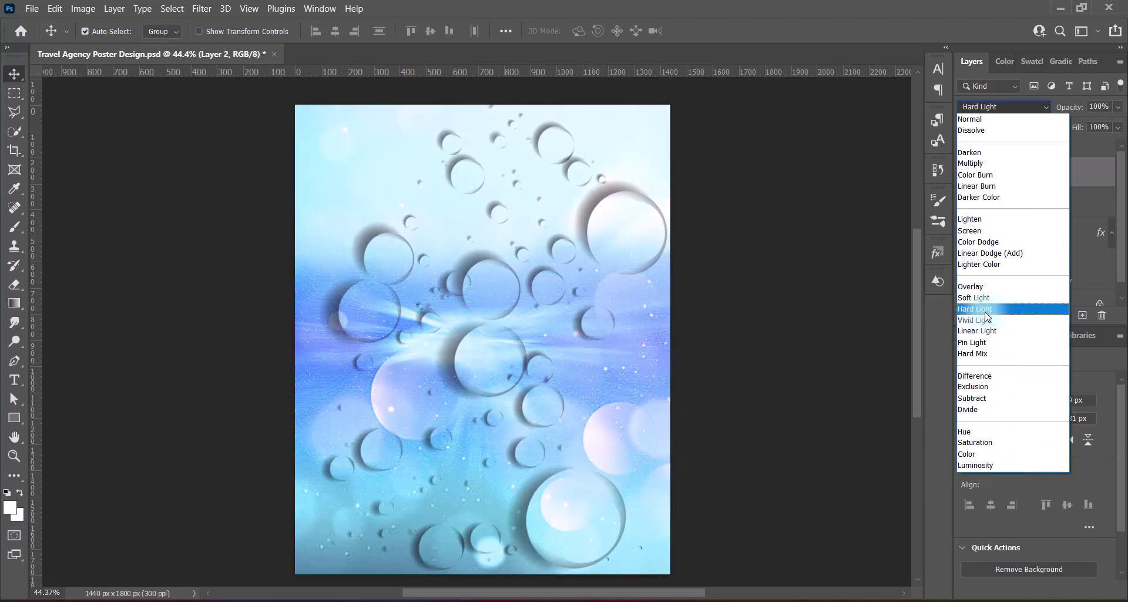
{"action": "left_click", "coordinate": [978, 309]}
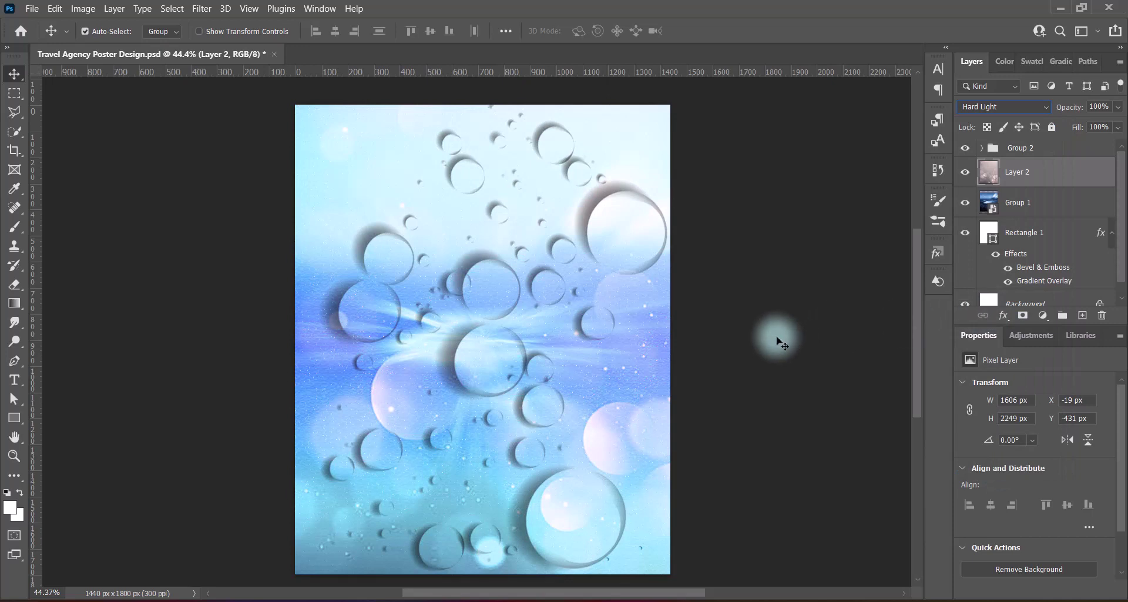
Apply Auto Brightness/Contrast to Layer 2, raising the contrast to 100
{"action": "left_click", "coordinate": [83, 8]}
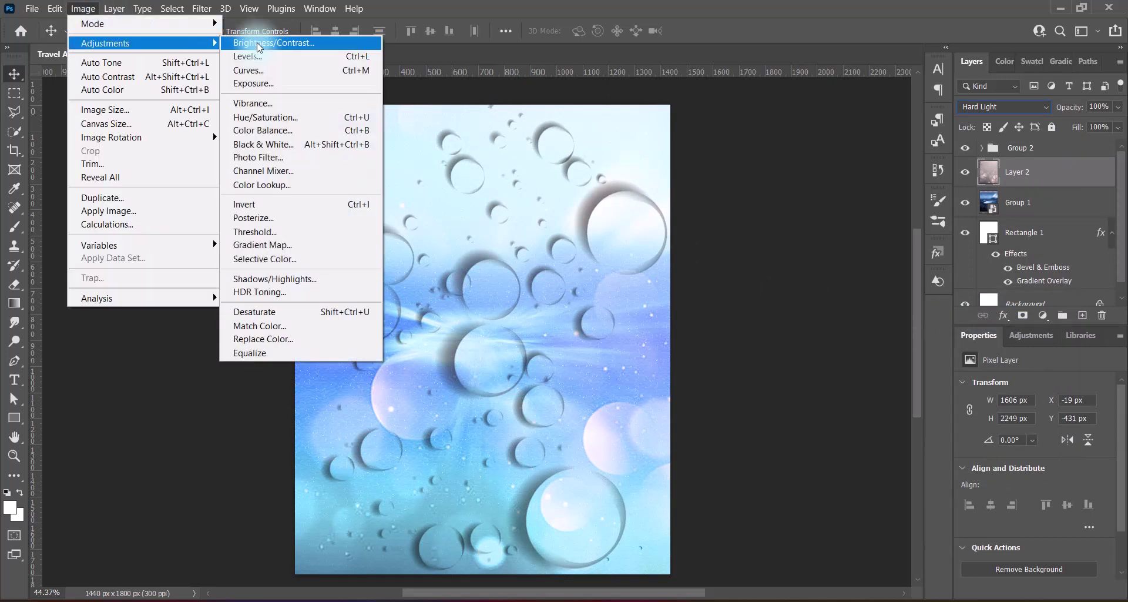
{"action": "left_click", "coordinate": [429, 41]}
{"action": "left_click", "coordinate": [946, 152]}
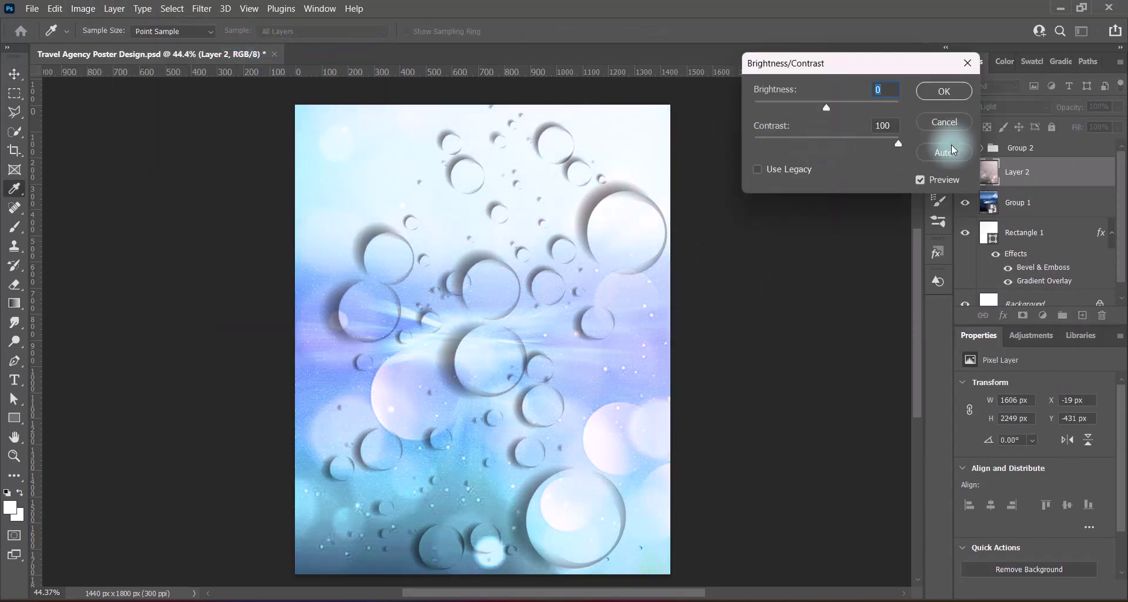
{"action": "left_click", "coordinate": [941, 92]}
Apply Levels with the Increase Contrast 1 preset to Layer 2
{"action": "left_click", "coordinate": [83, 8]}
{"action": "left_click", "coordinate": [247, 55]}
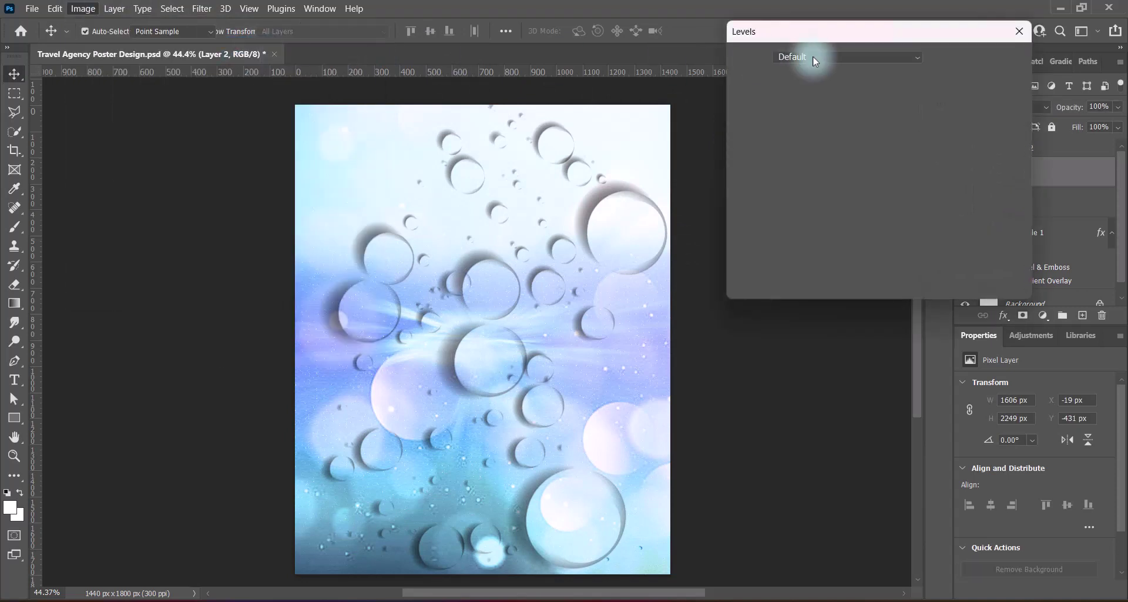
{"action": "left_click", "coordinate": [847, 57]}
{"action": "left_click", "coordinate": [830, 141]}
{"action": "left_click", "coordinate": [846, 56]}
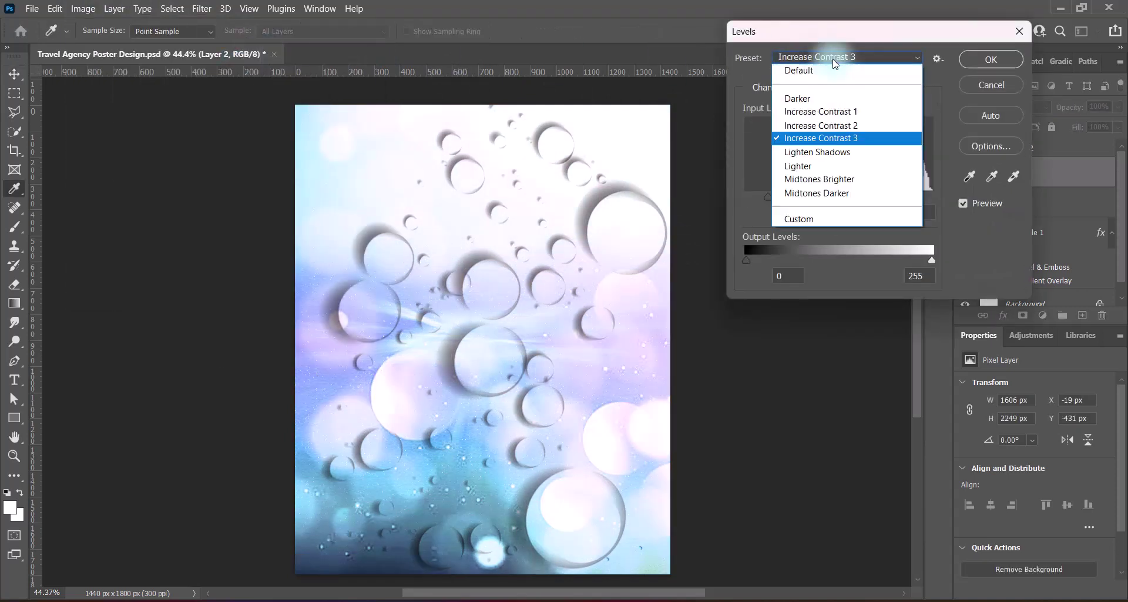
{"action": "left_click", "coordinate": [824, 71]}
{"action": "left_click", "coordinate": [846, 56]}
{"action": "left_click", "coordinate": [872, 109]}
{"action": "left_click", "coordinate": [991, 59]}
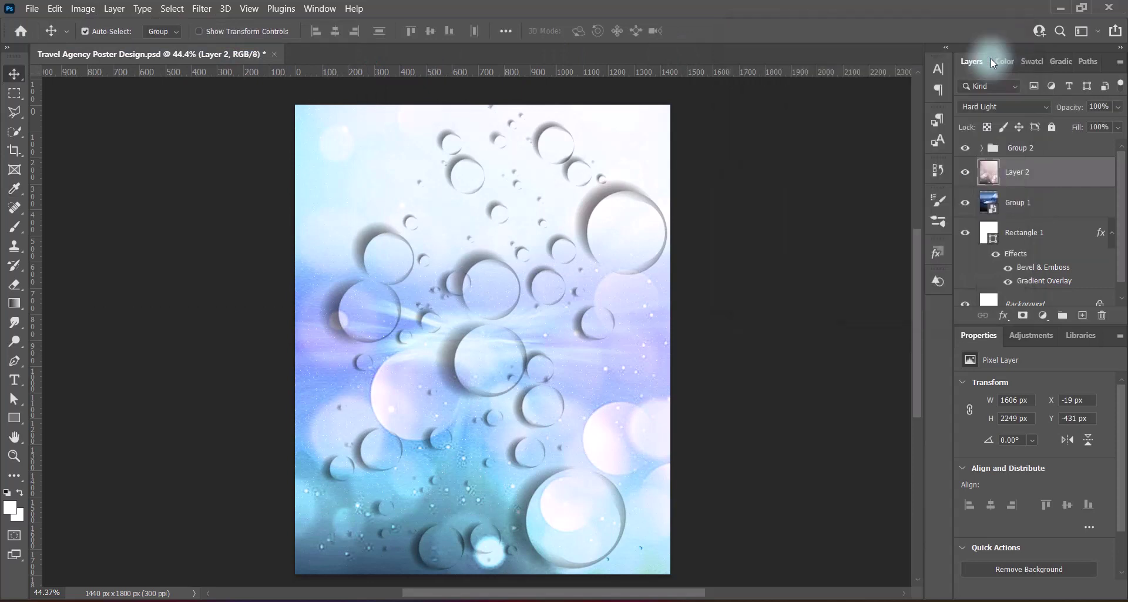
Erase Layer 2's whitish top with a 1500 px eraser and save the poster
{"action": "left_click", "coordinate": [14, 284]}
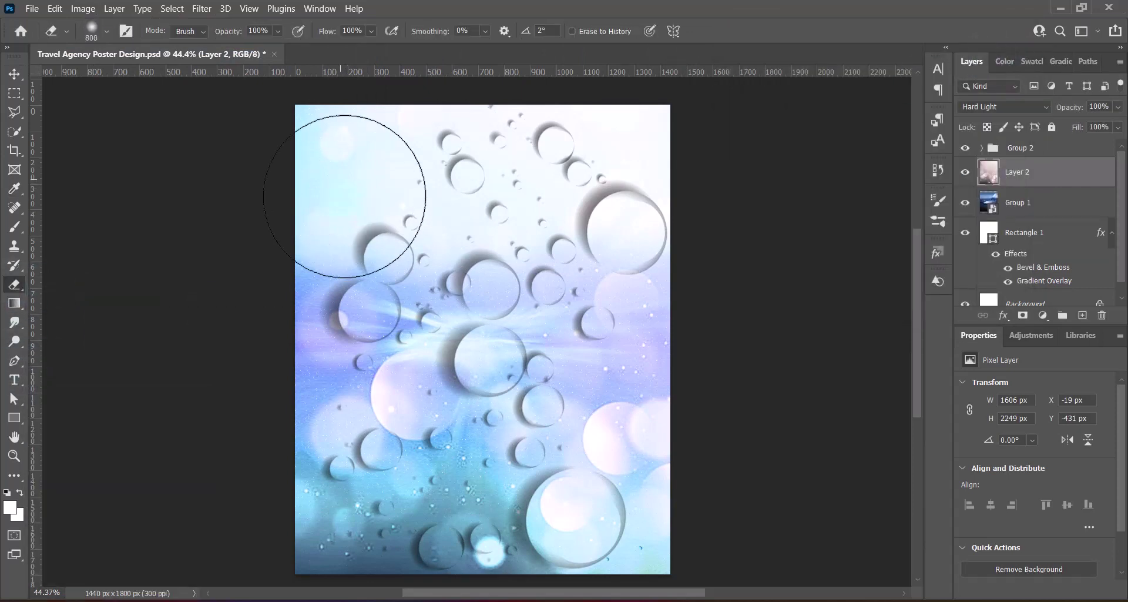
{"action": "key", "text": "]"}
{"action": "left_click_drag", "start_coordinate": [415, 101], "coordinate": [718, 139]}
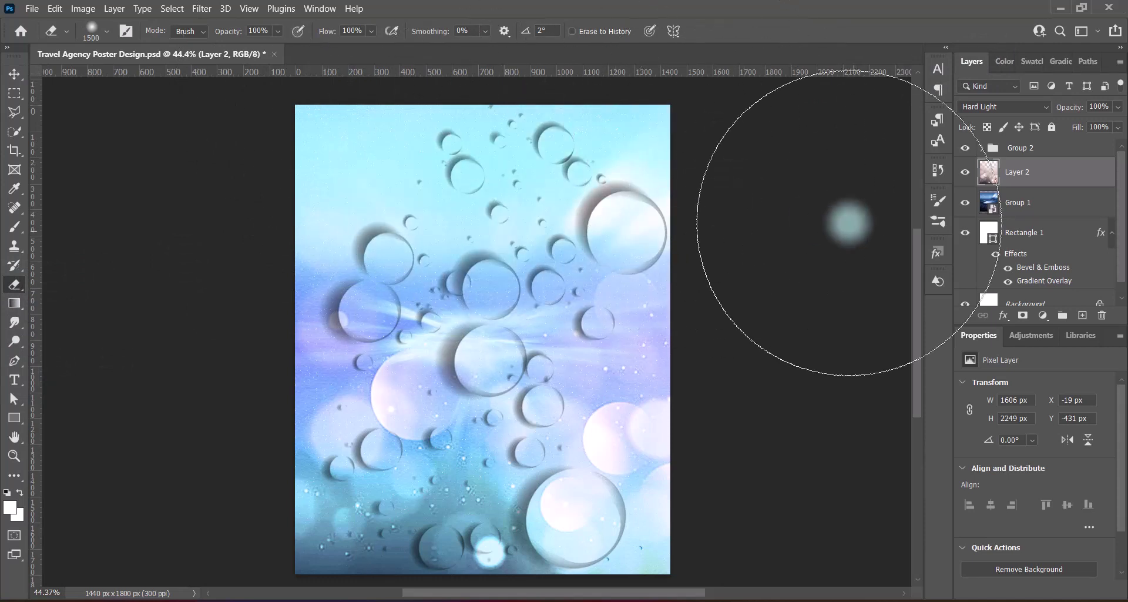
{"action": "left_click", "coordinate": [14, 74]}
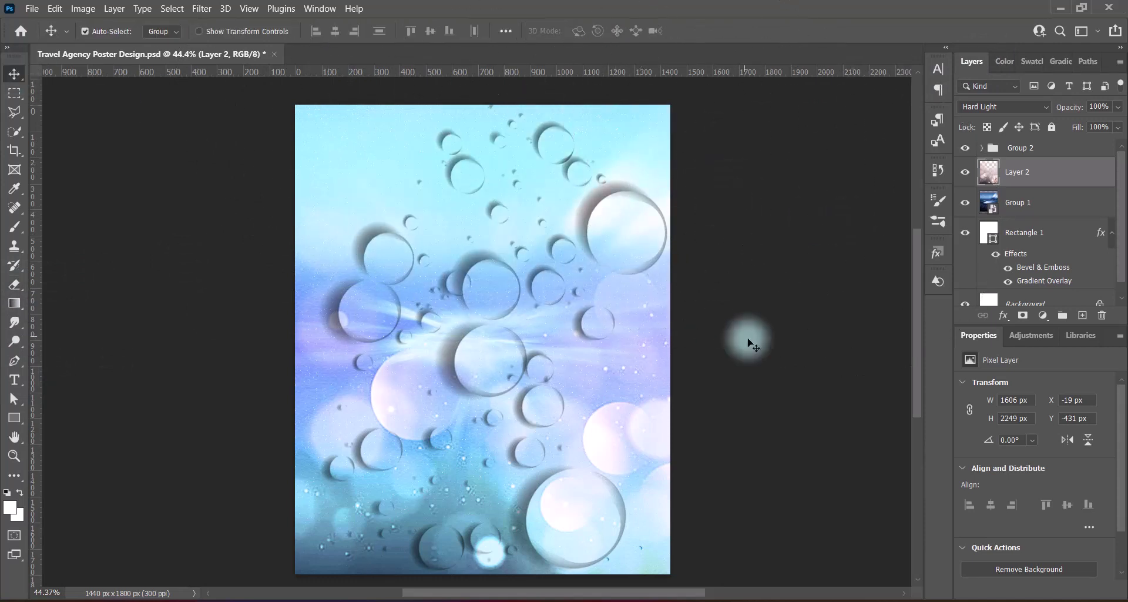
{"action": "key", "text": "ctrl+s"}
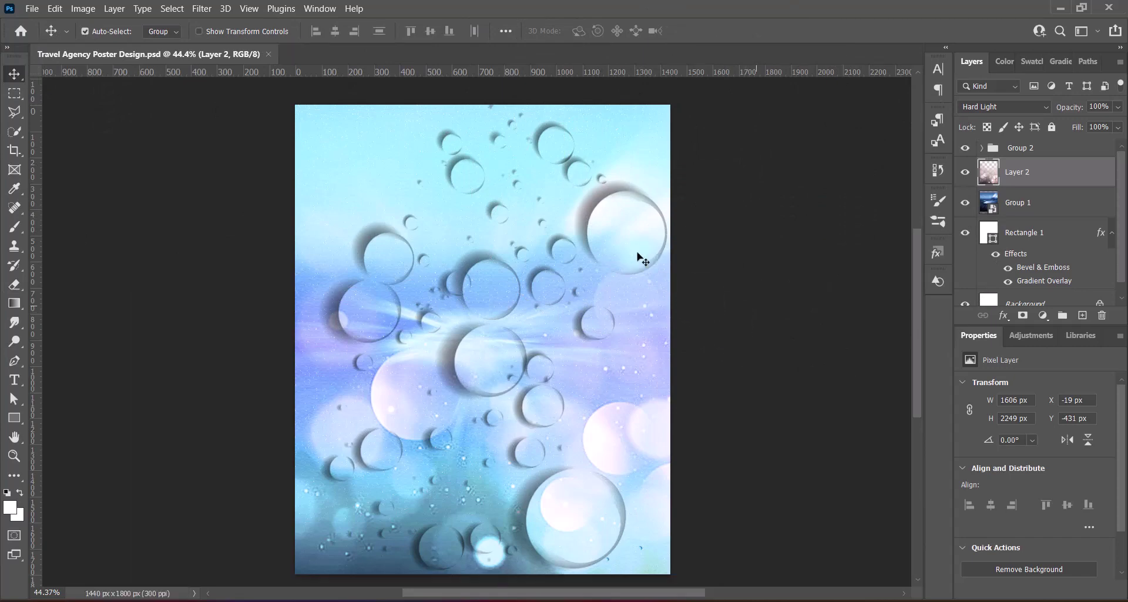
Convert Group 2 to a Multiply smart object and restack Layer 2 above it
{"action": "left_click", "coordinate": [621, 243]}
{"action": "right_click", "coordinate": [1056, 152]}
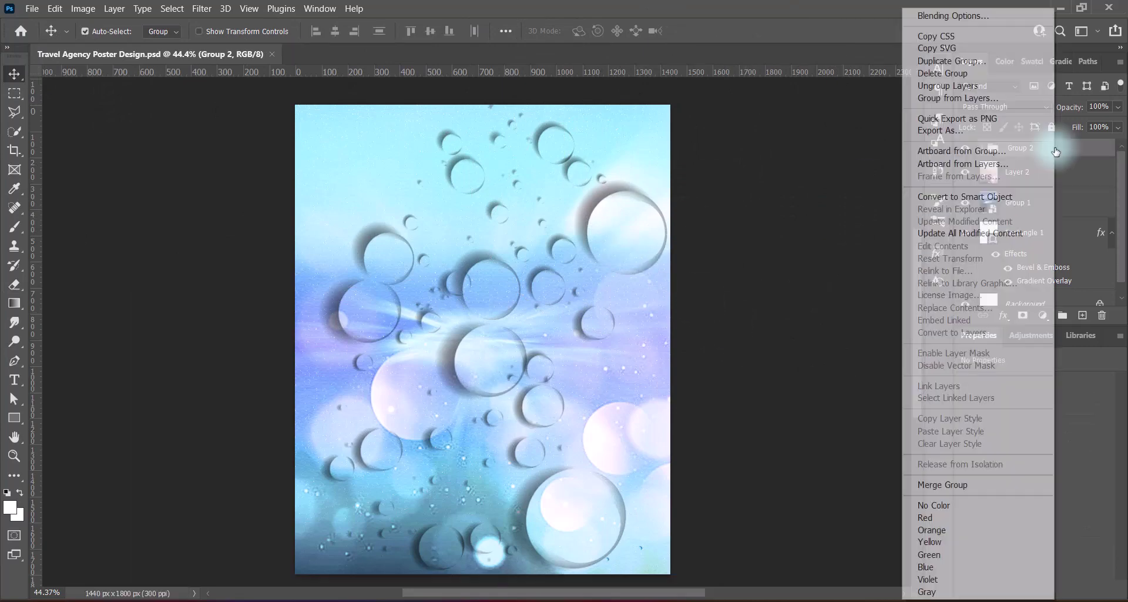
{"action": "left_click", "coordinate": [954, 196]}
{"action": "left_click", "coordinate": [999, 107]}
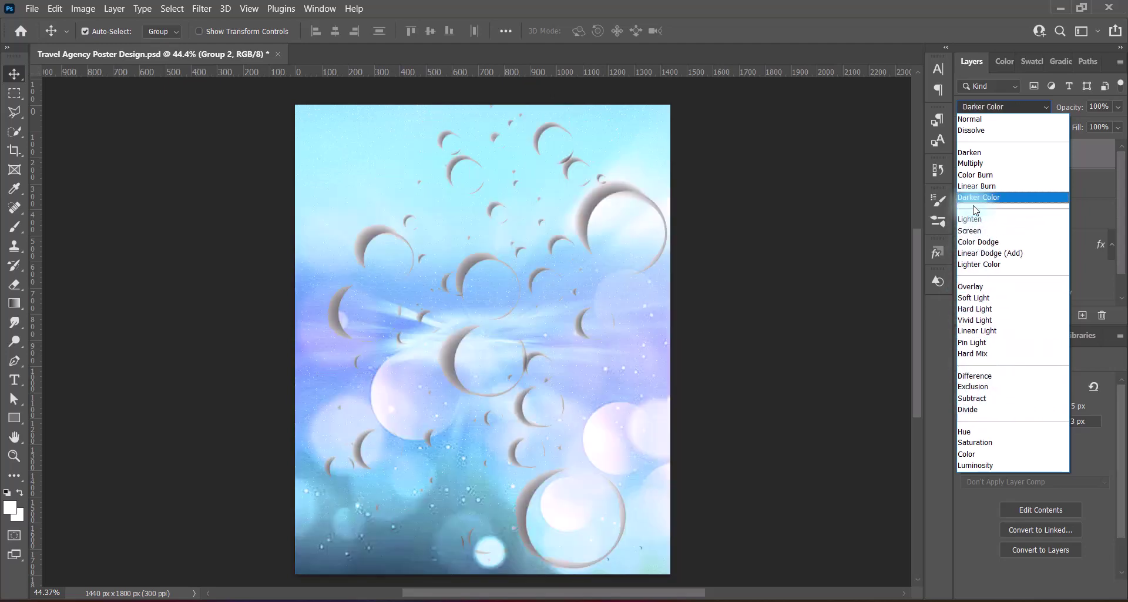
{"action": "key", "text": "Up"}
{"action": "key", "text": "Up"}
{"action": "key", "text": "Up"}
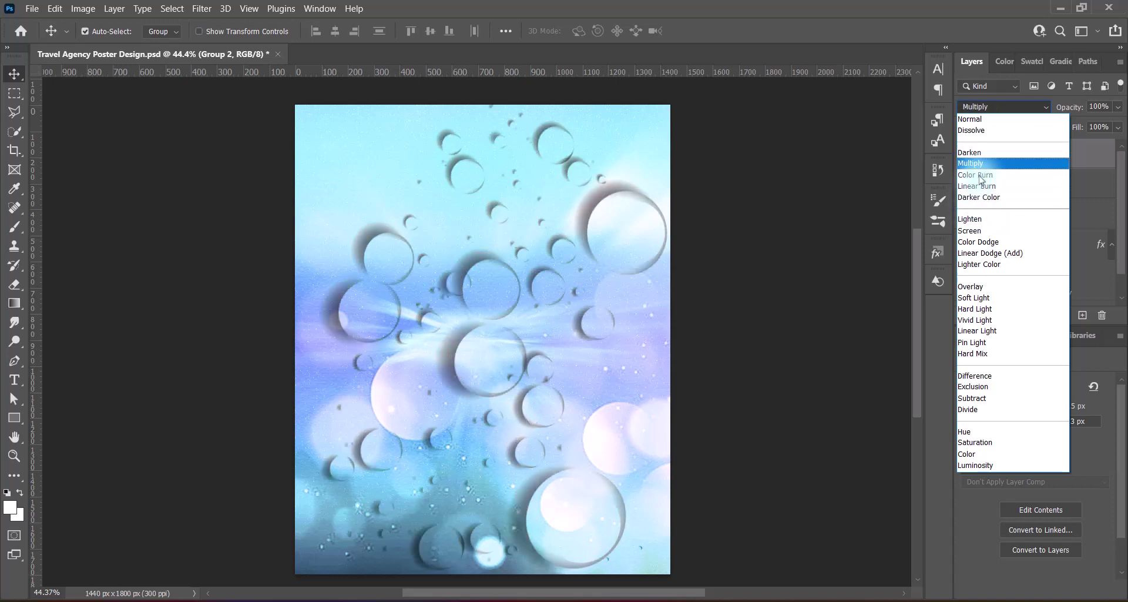
{"action": "key", "text": "Return"}
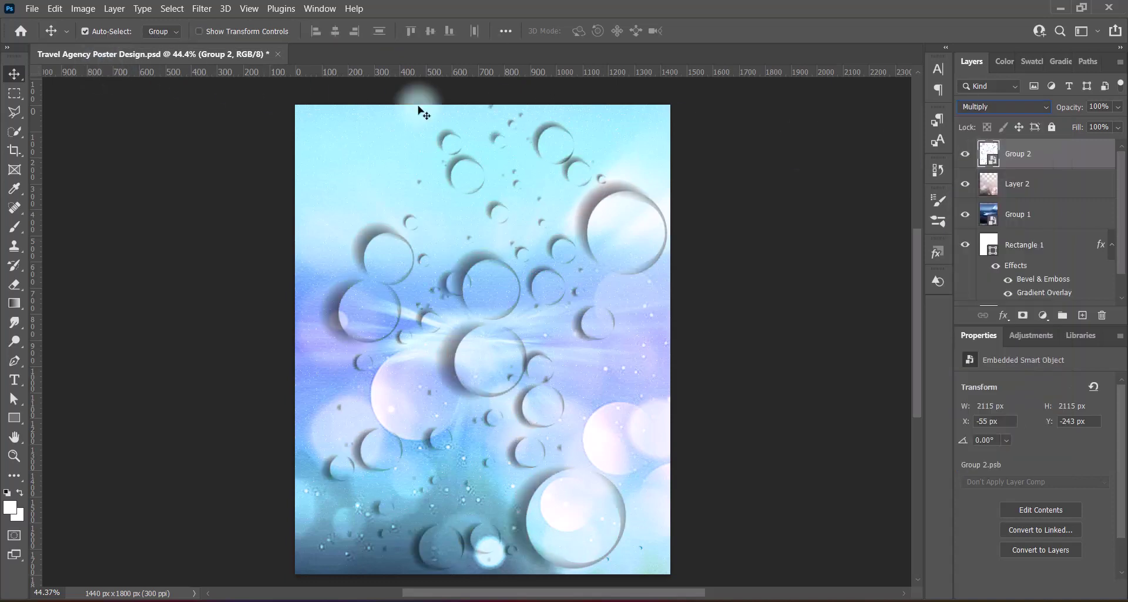
{"action": "left_click_drag", "start_coordinate": [1026, 183], "coordinate": [1027, 140]}
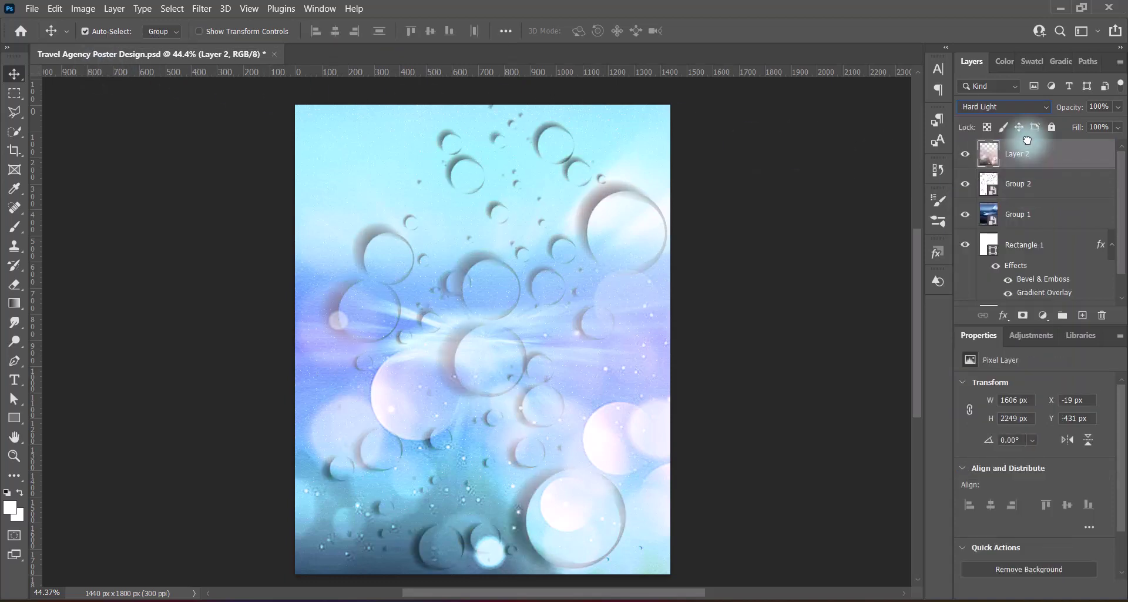
{"action": "left_click", "coordinate": [735, 329]}
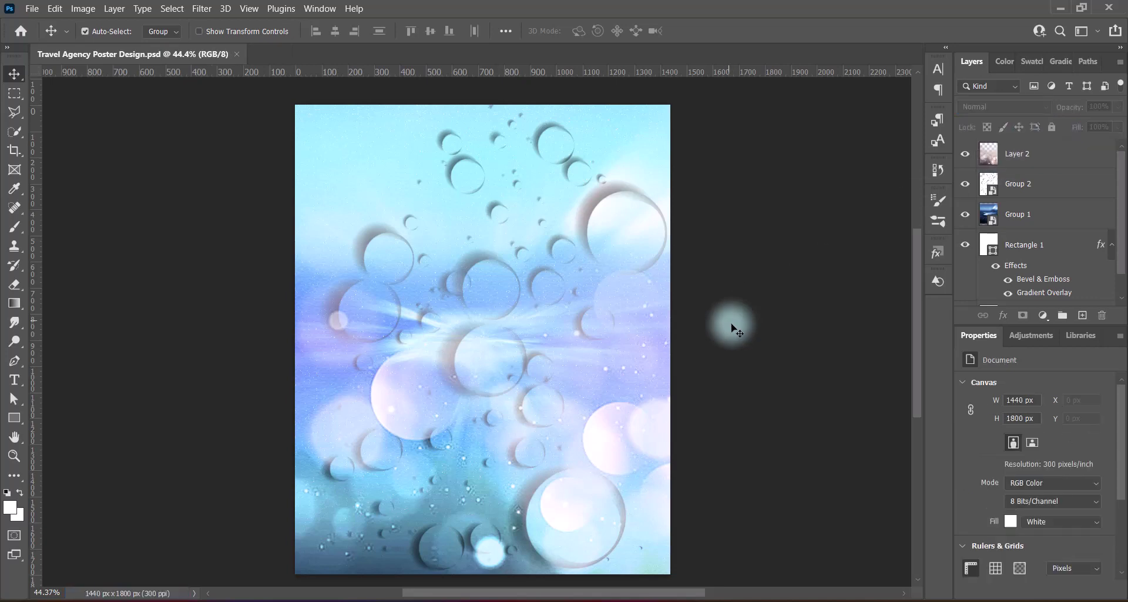
Add a new empty Layer 3 and switch to the Custom Shape Tool
{"action": "left_click", "coordinate": [1083, 315]}
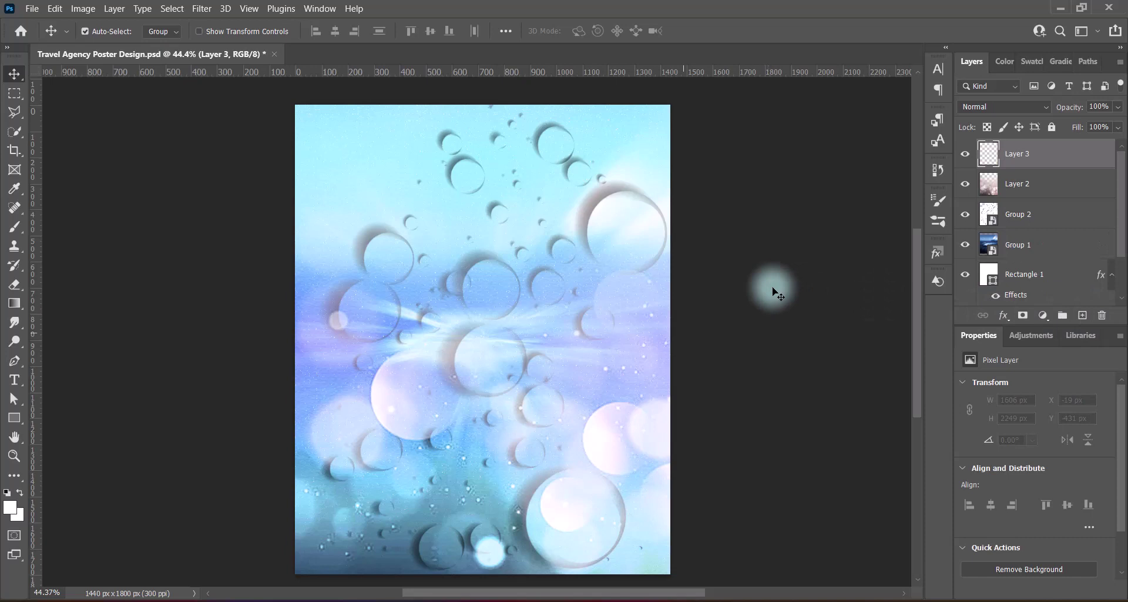
{"action": "right_click", "coordinate": [14, 417]}
{"action": "left_click", "coordinate": [153, 483]}
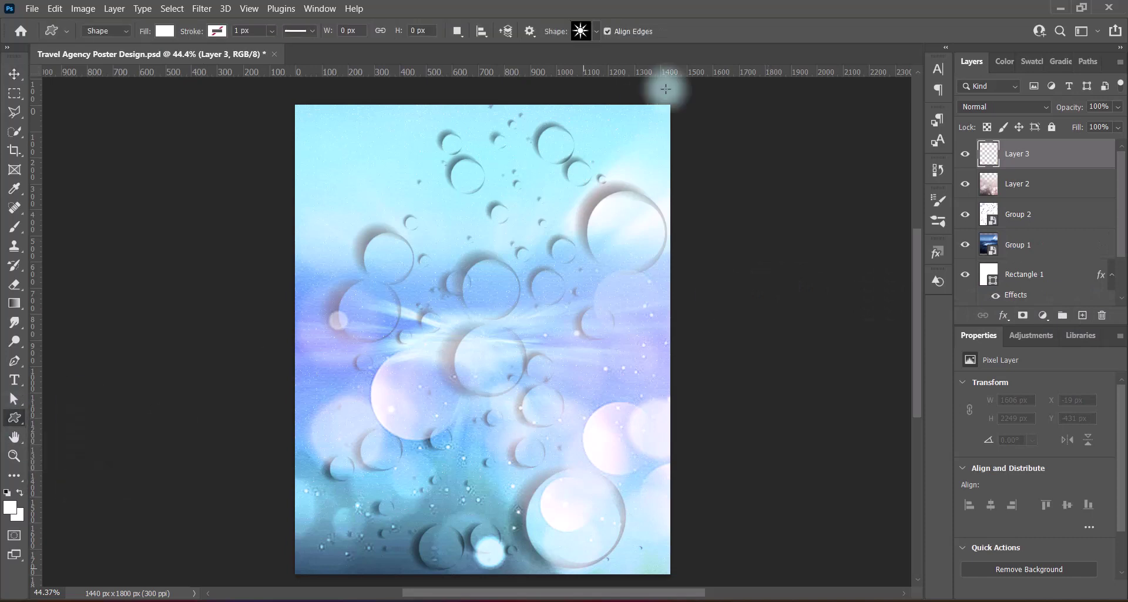
Pick the many-petalled flower from the Legacy Default Shapes Nature set
{"action": "left_click", "coordinate": [597, 31]}
{"action": "left_click", "coordinate": [315, 146]}
{"action": "left_click", "coordinate": [329, 188]}
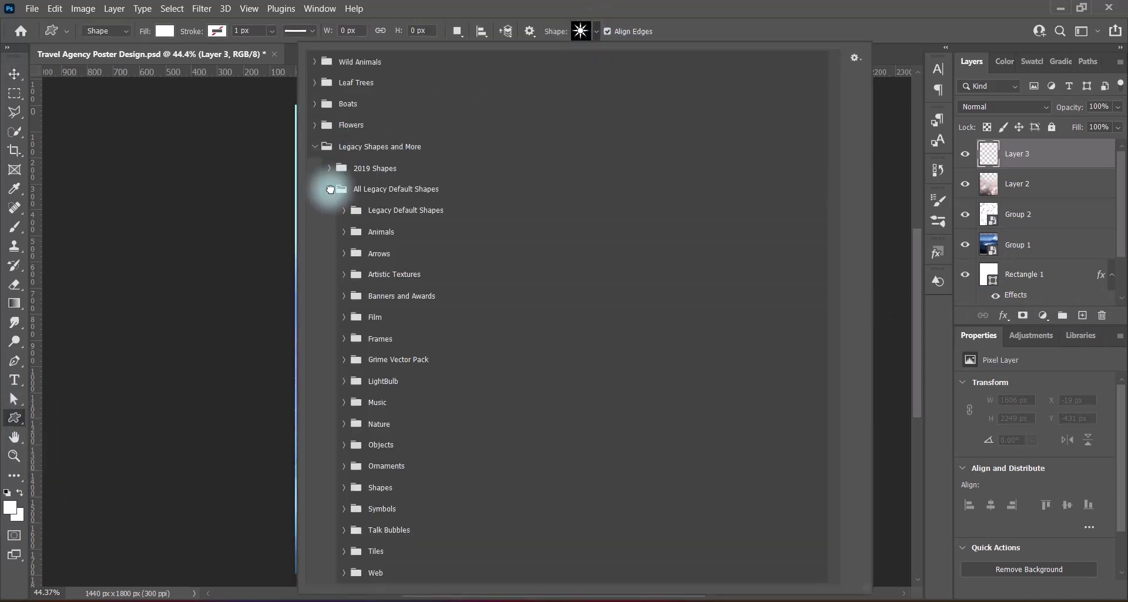
{"action": "left_click", "coordinate": [342, 210]}
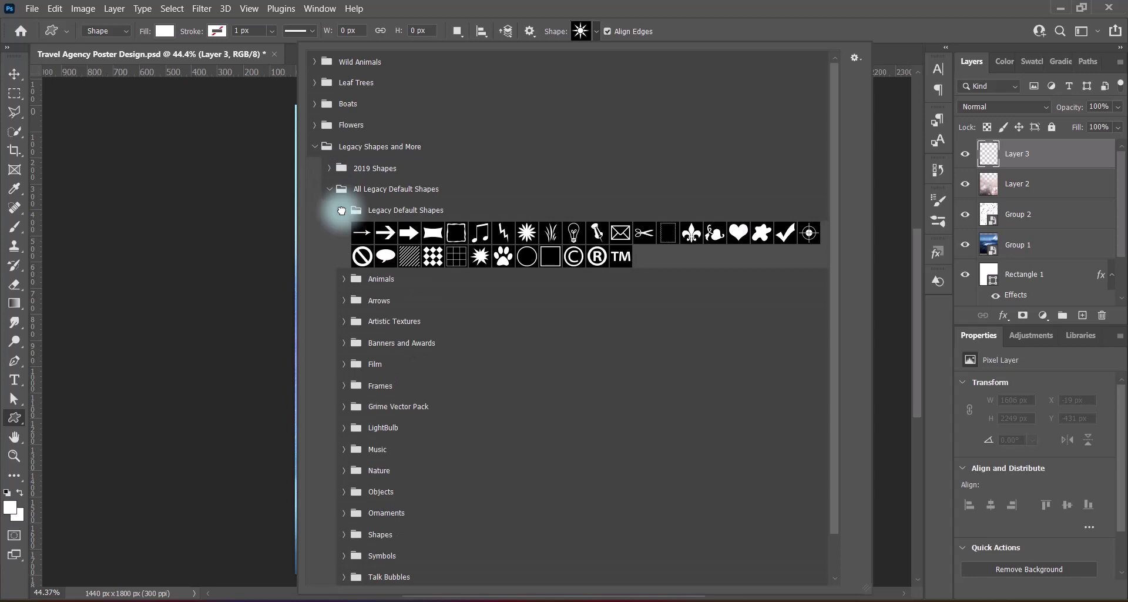
{"action": "left_click", "coordinate": [342, 209]}
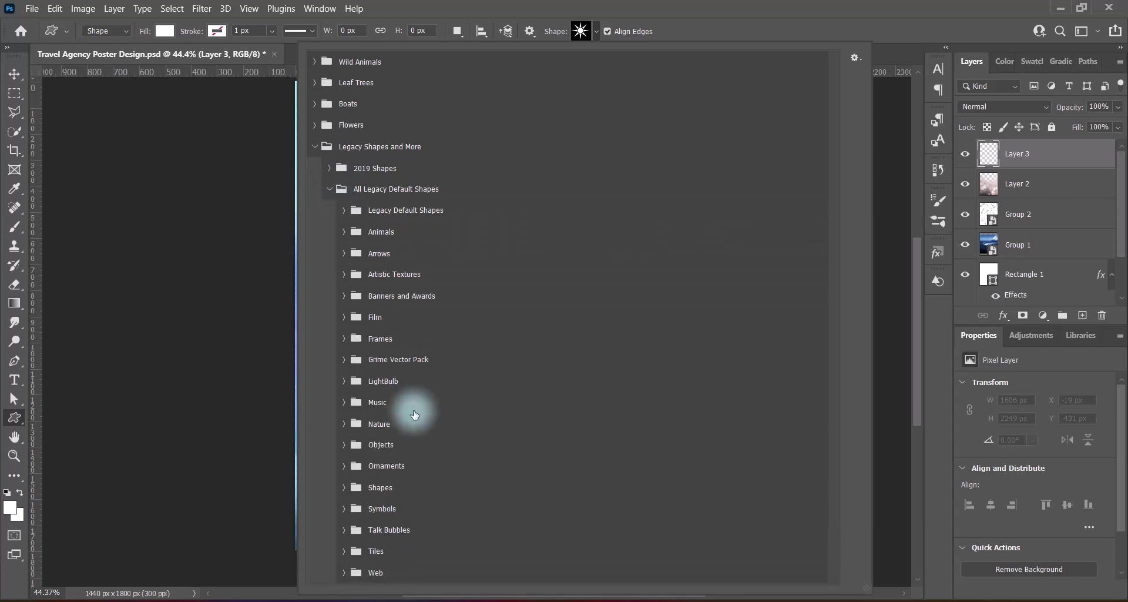
{"action": "left_click", "coordinate": [342, 444]}
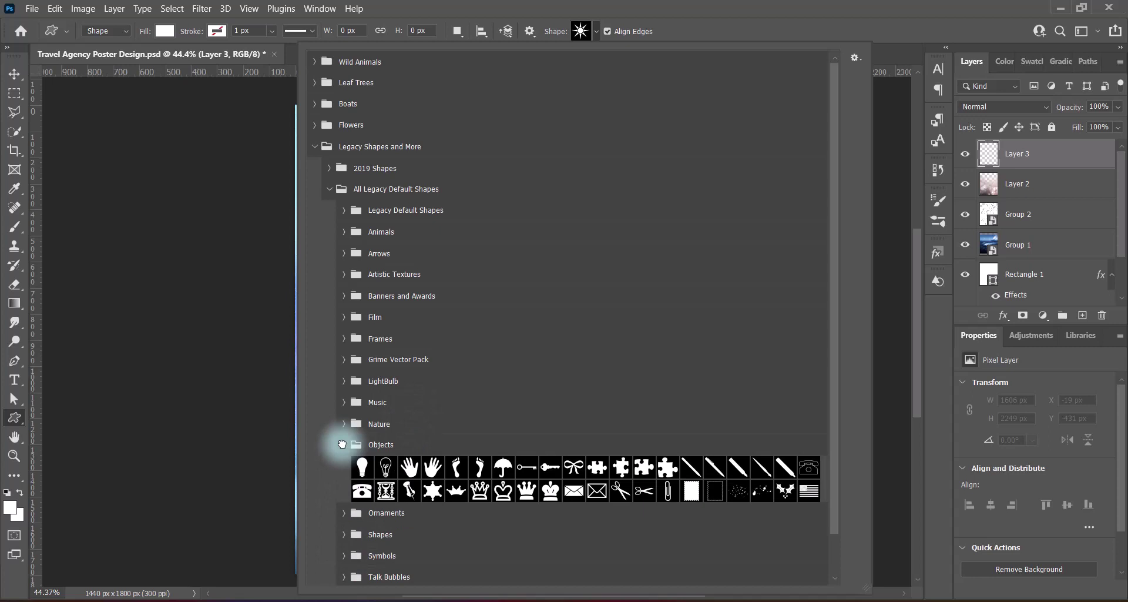
{"action": "left_click", "coordinate": [342, 444]}
{"action": "left_click", "coordinate": [342, 423]}
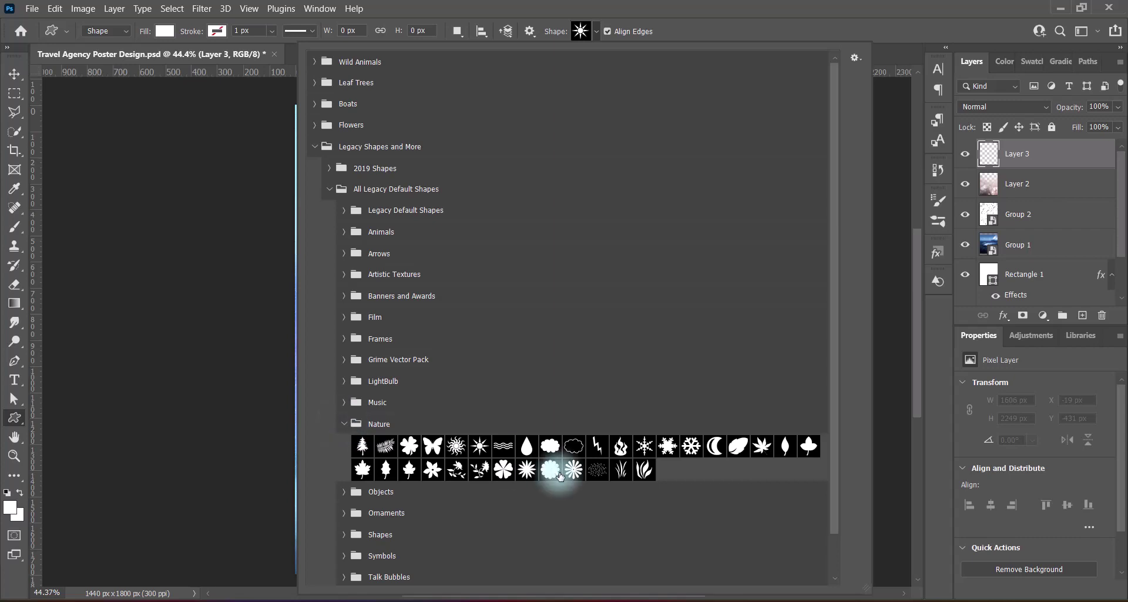
{"action": "left_click", "coordinate": [689, 12]}
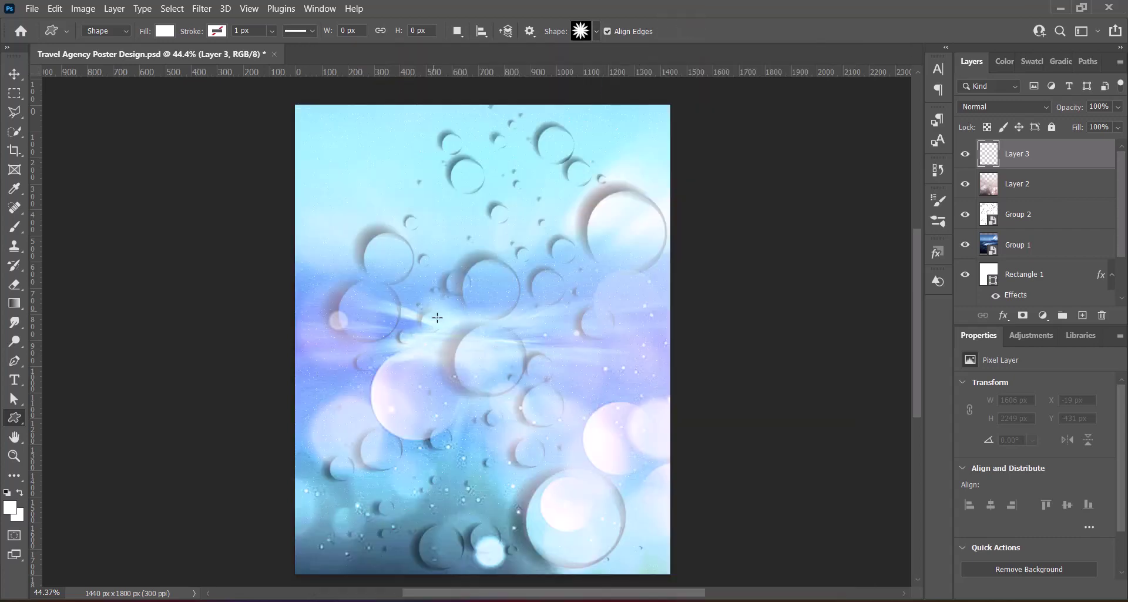
Draw a large white Flower 5 shape, move it to the poster's upper middle, and convert it to a smart object
{"action": "left_click_drag", "start_coordinate": [421, 266], "coordinate": [759, 432]}
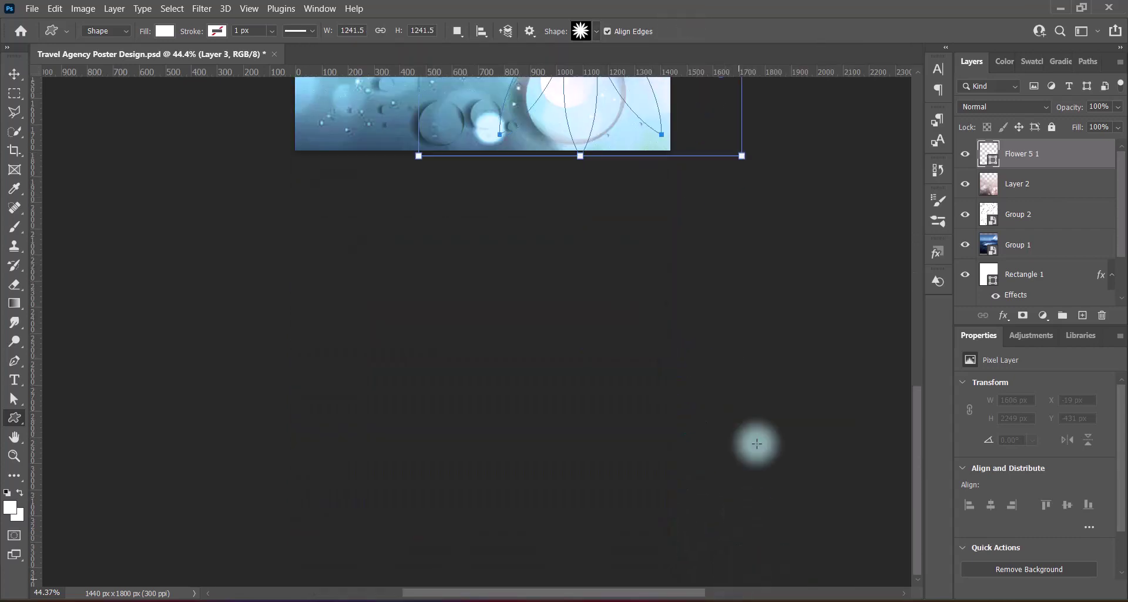
{"action": "key", "text": "v"}
{"action": "left_click_drag", "start_coordinate": [594, 395], "coordinate": [474, 327]}
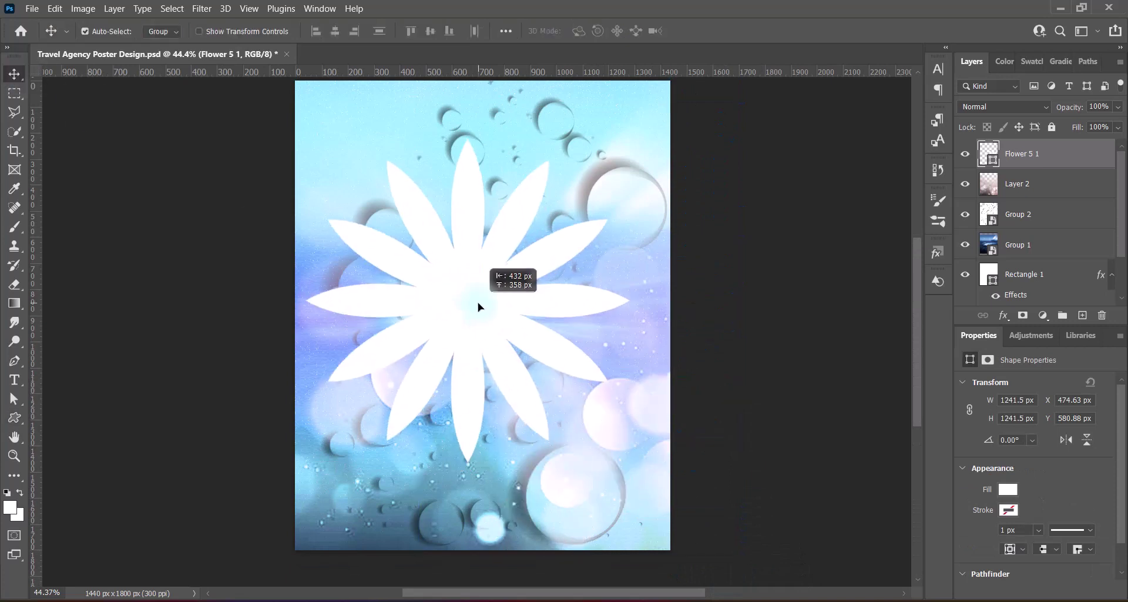
{"action": "key", "text": "ctrl+t"}
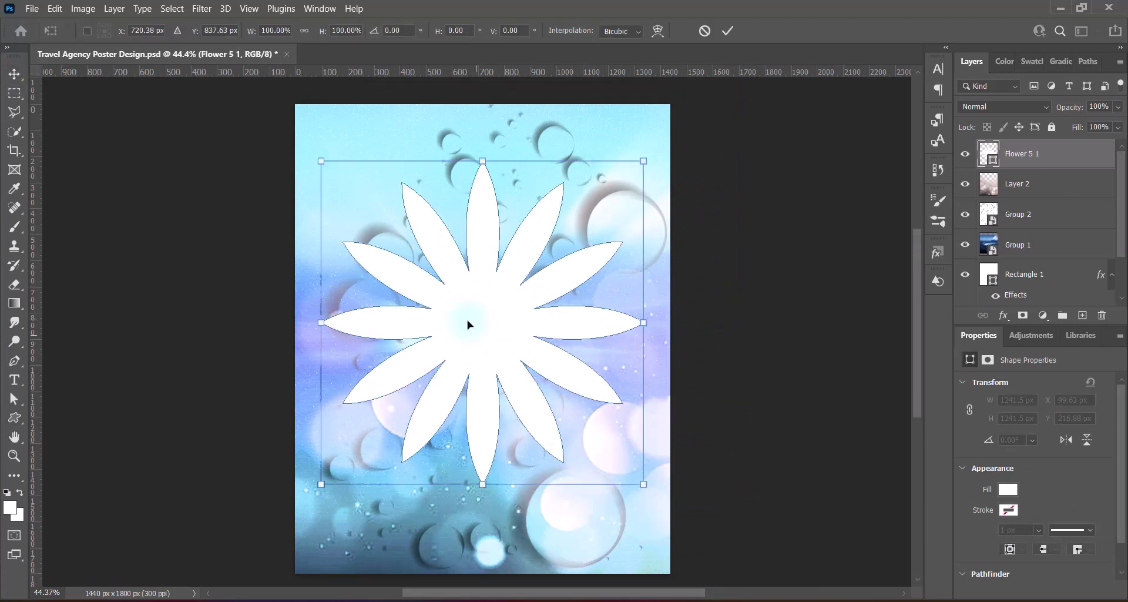
{"action": "left_click_drag", "start_coordinate": [470, 328], "coordinate": [484, 305]}
{"action": "key", "text": "Return"}
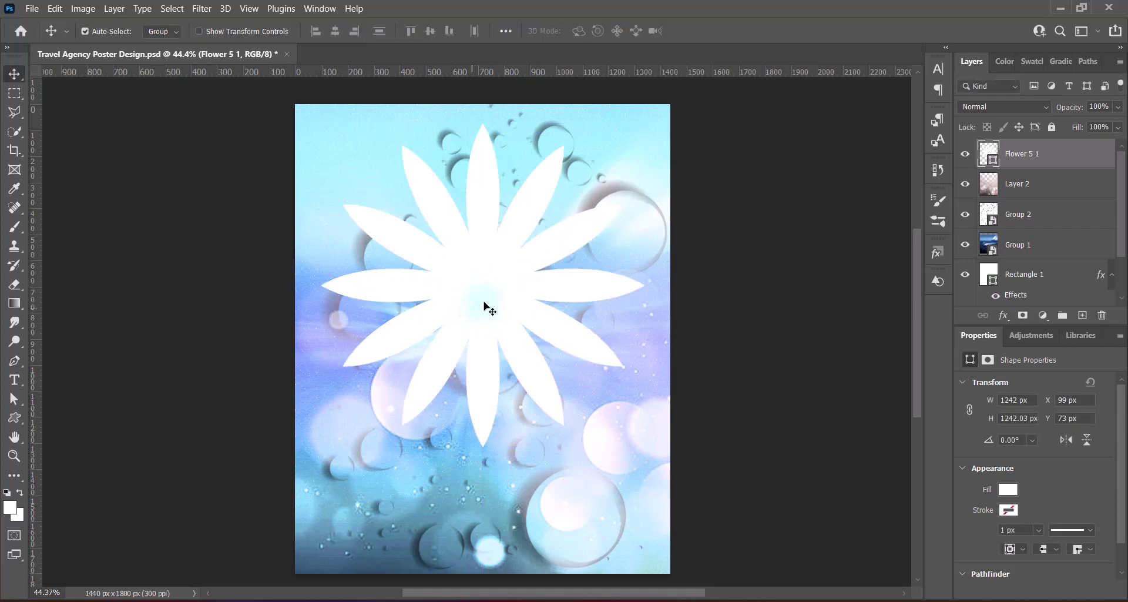
{"action": "right_click", "coordinate": [1070, 154]}
{"action": "left_click", "coordinate": [968, 188]}
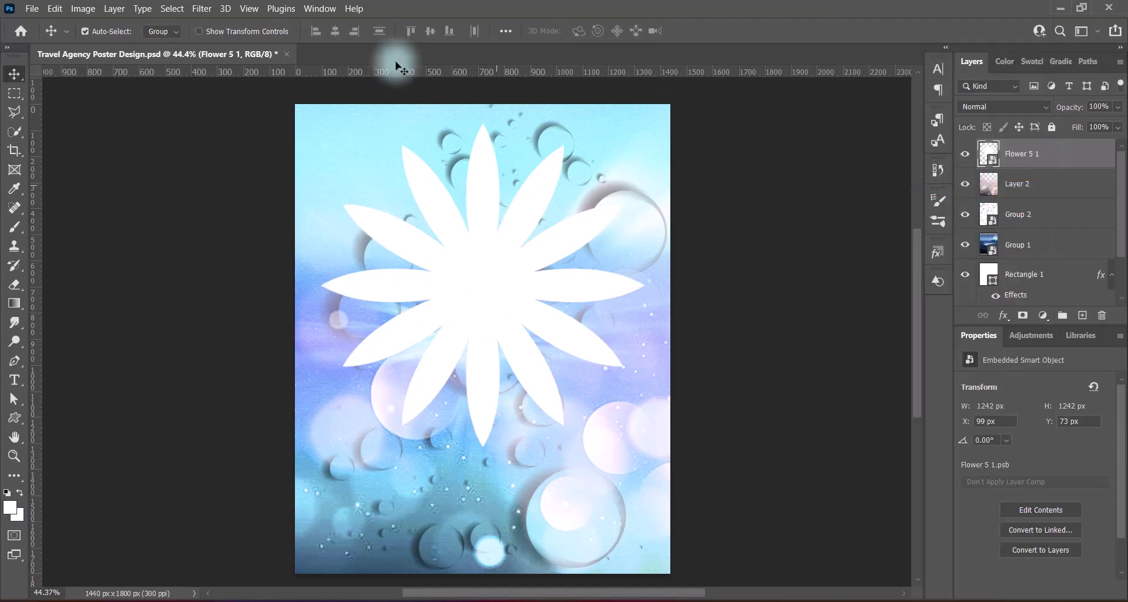
Rasterize the flower and apply a Zoom Radial Blur at amount 100 twice
{"action": "right_click", "coordinate": [1048, 156]}
{"action": "left_click", "coordinate": [912, 273]}
{"action": "left_click", "coordinate": [201, 8]}
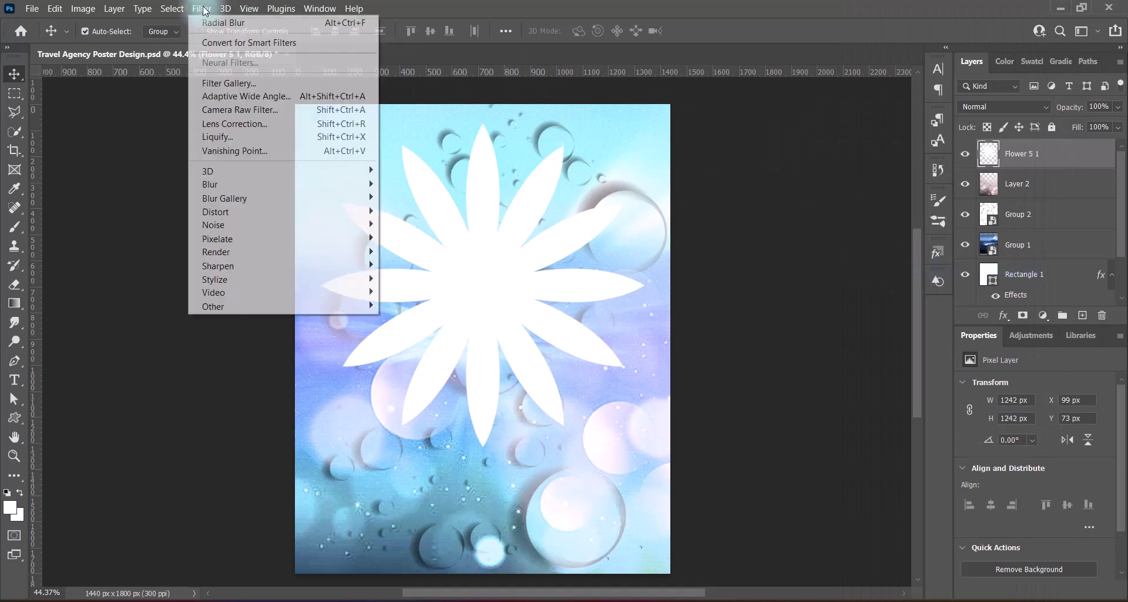
{"action": "left_click", "coordinate": [406, 278]}
{"action": "left_click", "coordinate": [864, 139]}
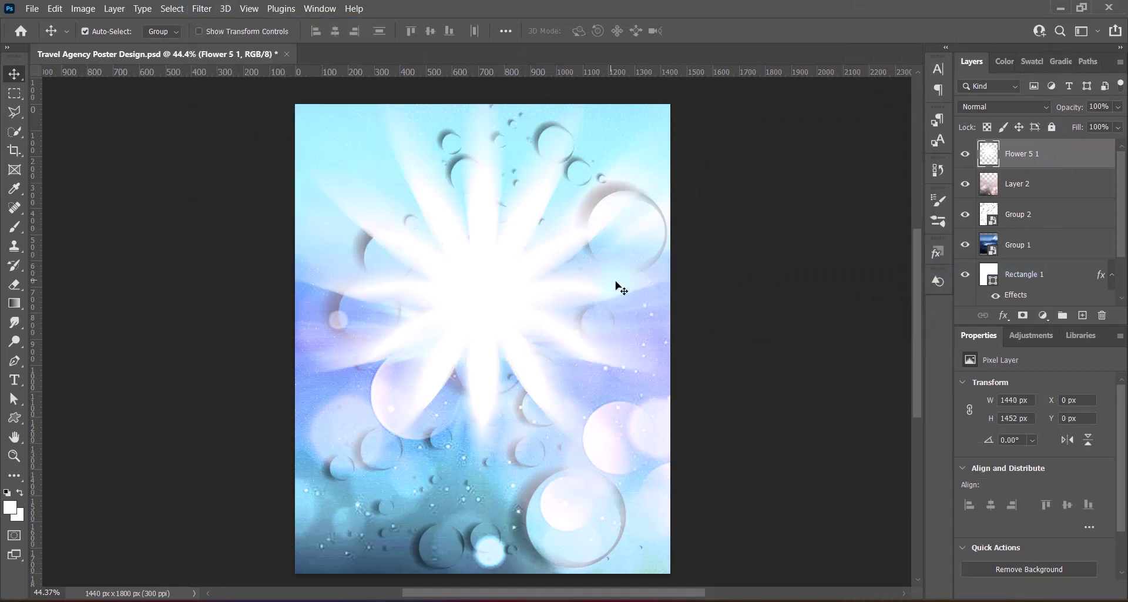
{"action": "left_click", "coordinate": [201, 9]}
{"action": "left_click", "coordinate": [405, 278]}
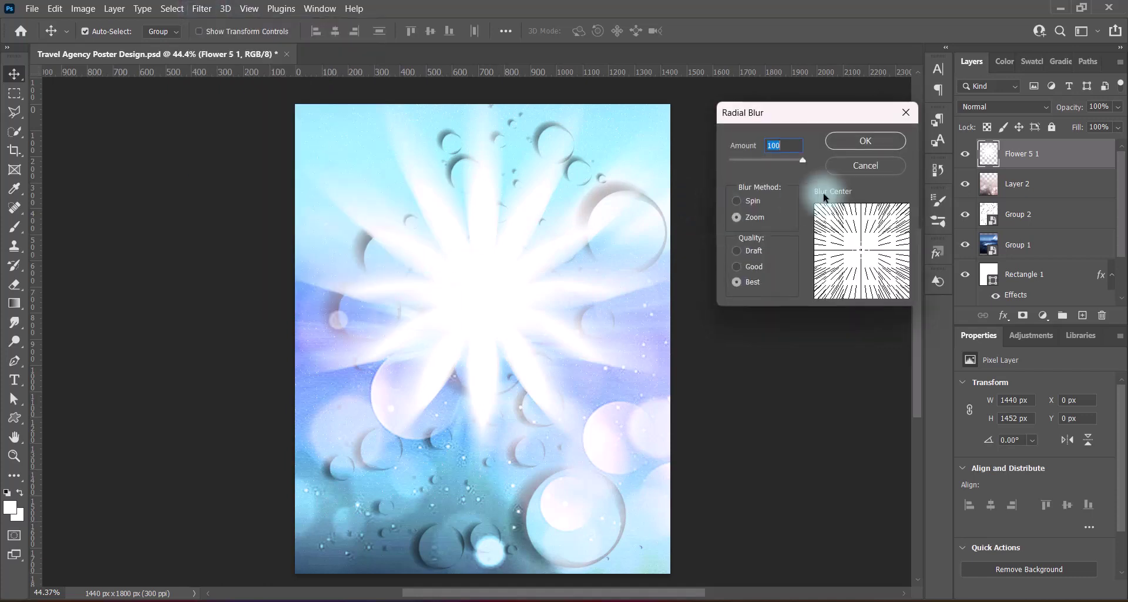
{"action": "left_click", "coordinate": [865, 140]}
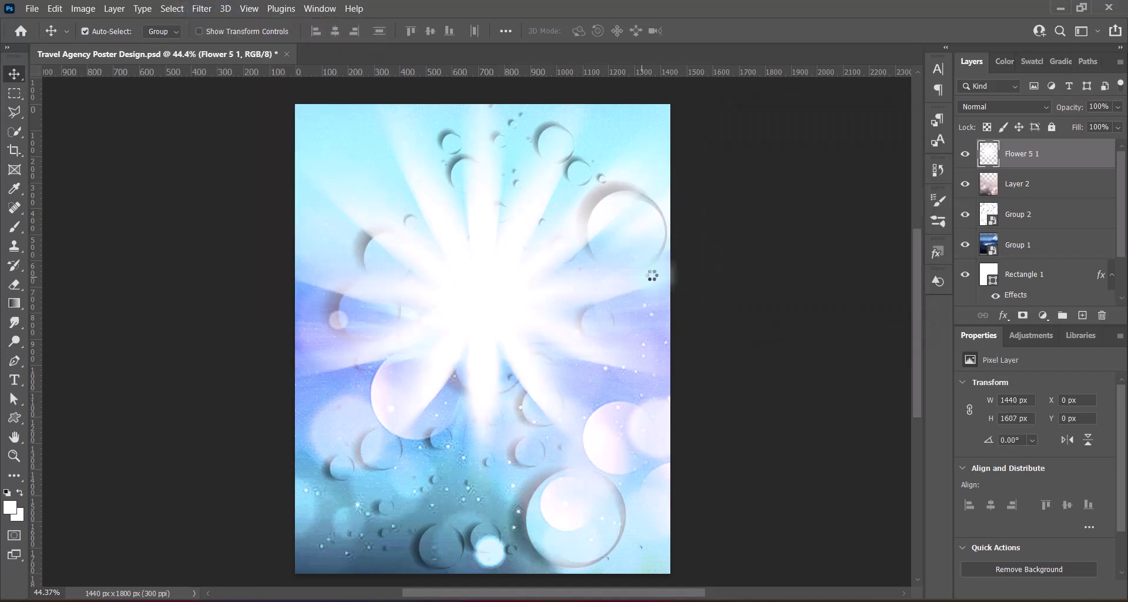
Stretch the light burst vertically to about 1698 × 1895 px so it fills the poster
{"action": "key", "text": "ctrl+t"}
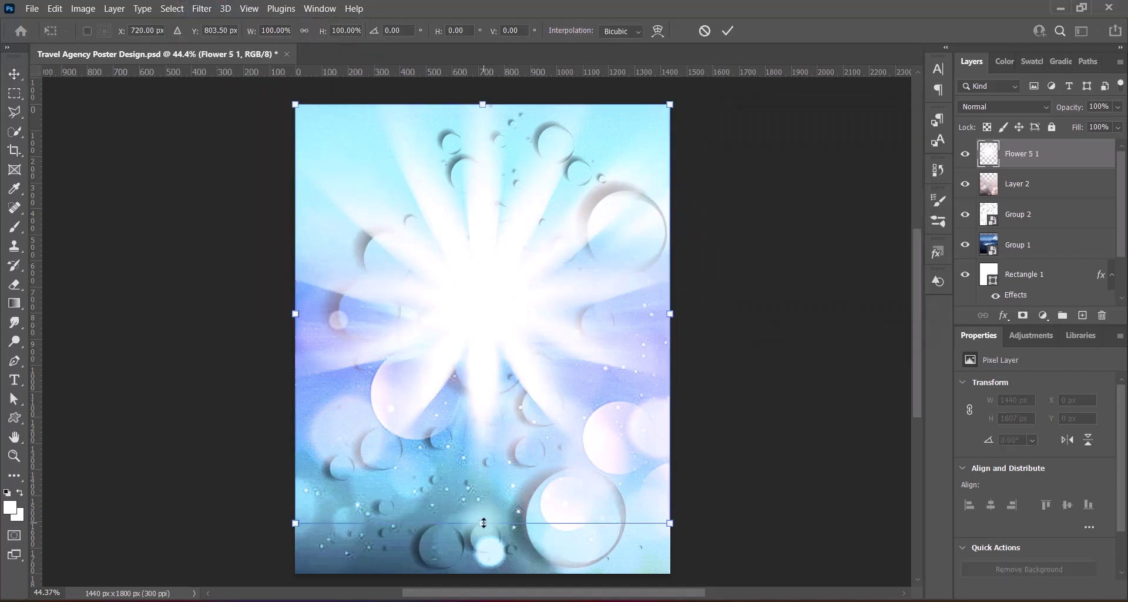
{"action": "left_click_drag", "start_coordinate": [483, 523], "coordinate": [483, 573]}
{"action": "left_click_drag", "start_coordinate": [483, 104], "coordinate": [483, 81]}
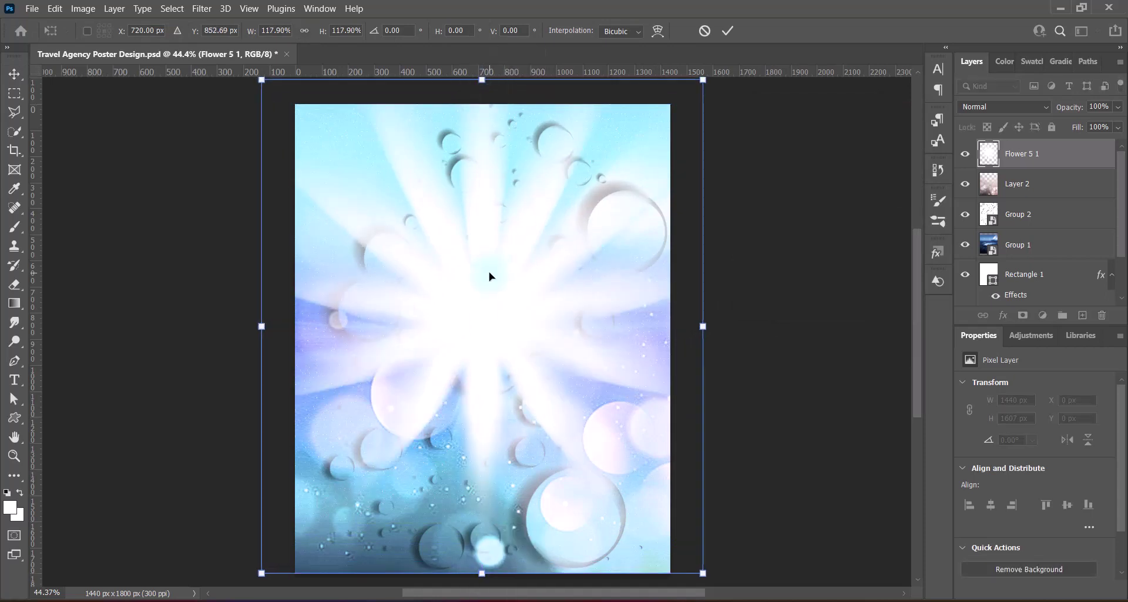
{"action": "key", "text": "Return"}
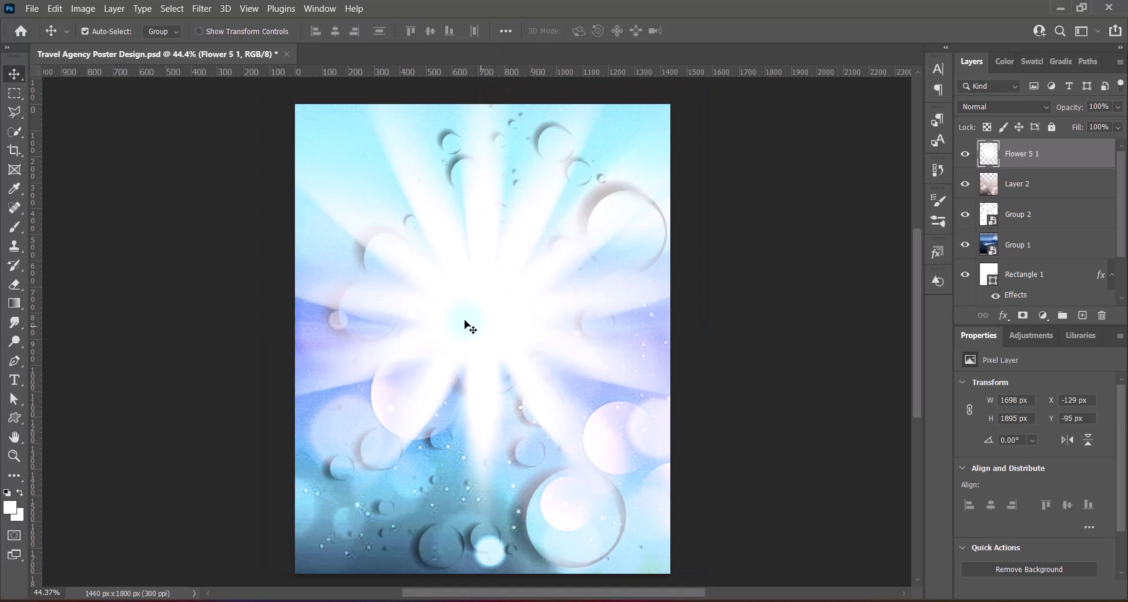
{"action": "key", "text": "ctrl+t"}
Save the poster, paste the Sydney Opera House photo and clip it to the light burst
{"action": "key", "text": "Return"}
{"action": "key", "text": "ctrl+s"}
{"action": "key", "text": "ctrl+v"}
{"action": "right_click", "coordinate": [1028, 155]}
{"action": "left_click", "coordinate": [976, 222]}
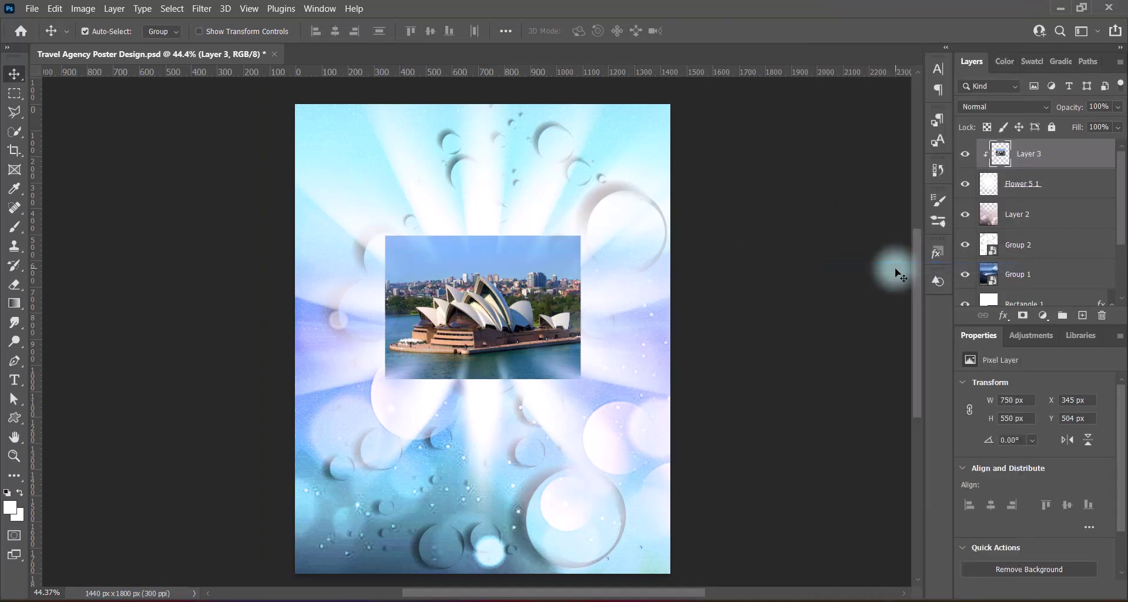
Enlarge the Opera House photo to about 1640 × 1203 px across the poster's top
{"action": "key", "text": "ctrl+t"}
{"action": "left_click_drag", "start_coordinate": [482, 236], "coordinate": [482, 104]}
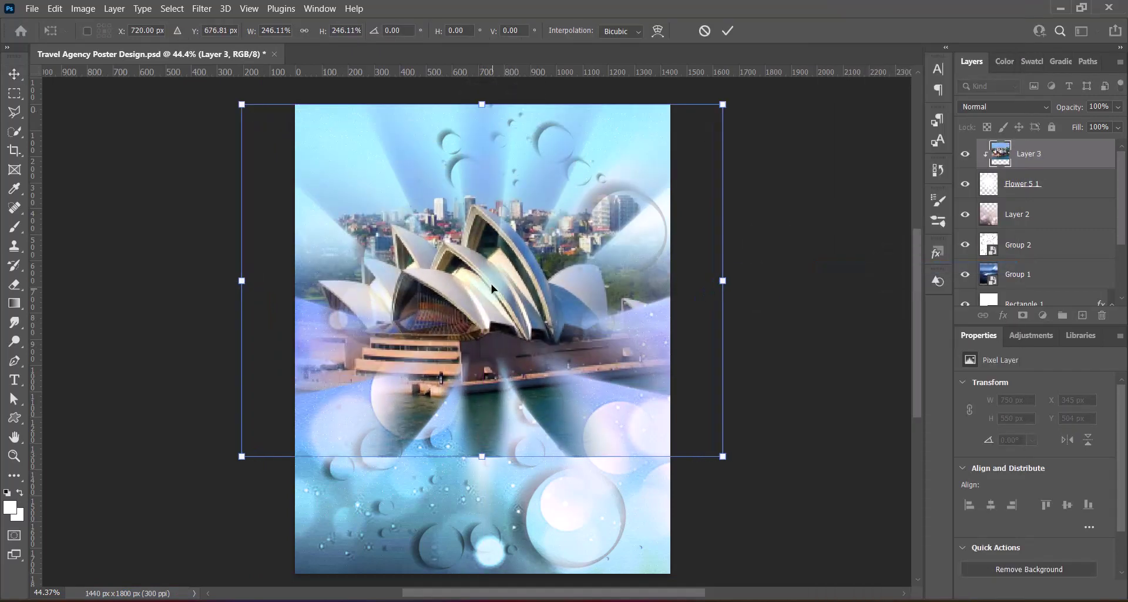
{"action": "mouse_move", "coordinate": [482, 456]}
{"action": "left_mouse_down"}
{"action": "mouse_move", "coordinate": [487, 529]}
{"action": "mouse_move", "coordinate": [504, 474]}
{"action": "left_mouse_up"}
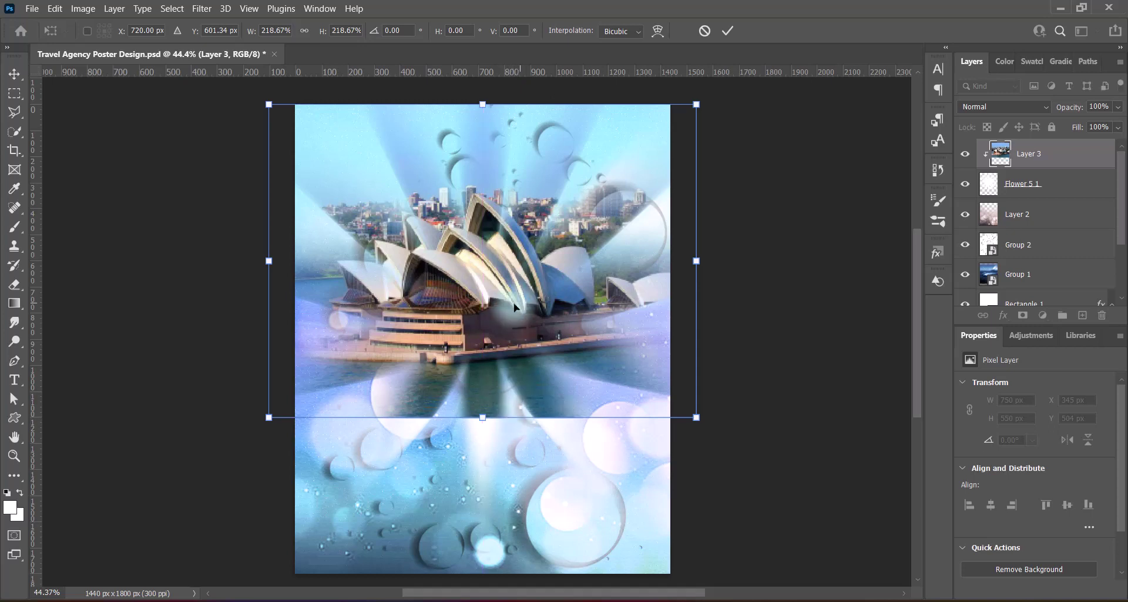
{"action": "left_click_drag", "start_coordinate": [517, 309], "coordinate": [517, 304]}
{"action": "left_click", "coordinate": [767, 373]}
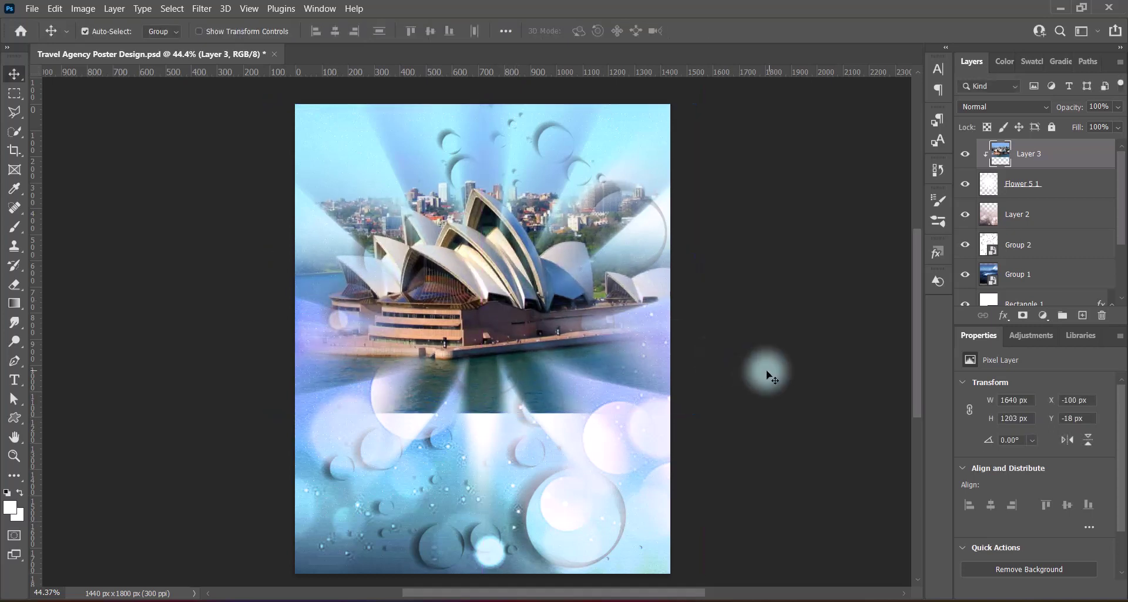
Apply the Increase Saturation Hue/Saturation preset to the photo
{"action": "left_click", "coordinate": [83, 8]}
{"action": "left_click", "coordinate": [412, 121]}
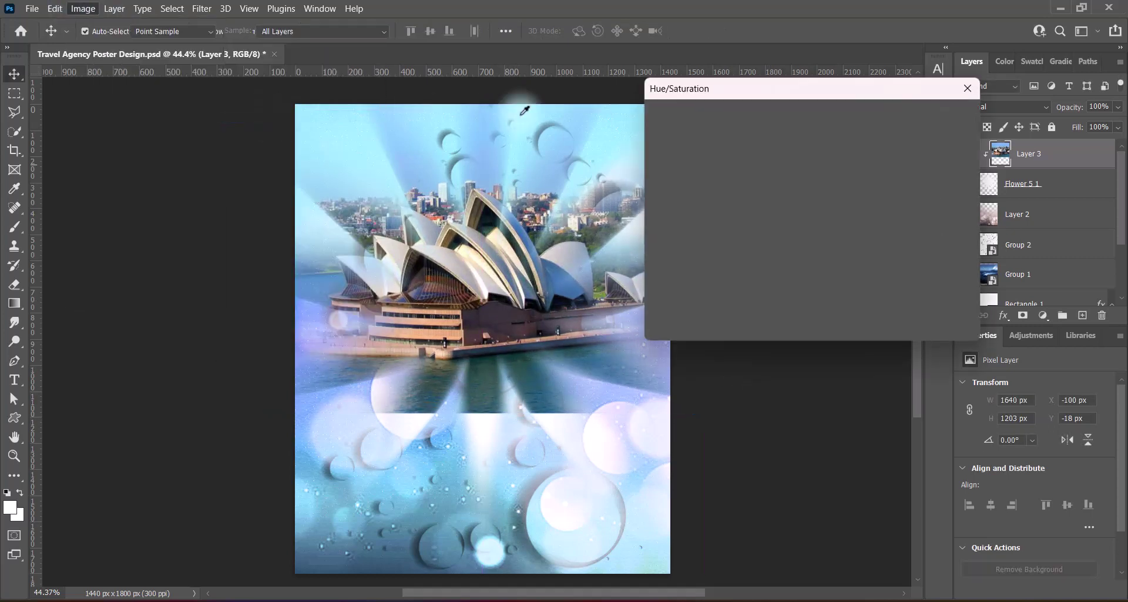
{"action": "left_click", "coordinate": [782, 114]}
{"action": "left_click", "coordinate": [739, 182]}
{"action": "left_click", "coordinate": [943, 116]}
Apply a contrast-increasing Levels preset to the photo
{"action": "left_click", "coordinate": [83, 9]}
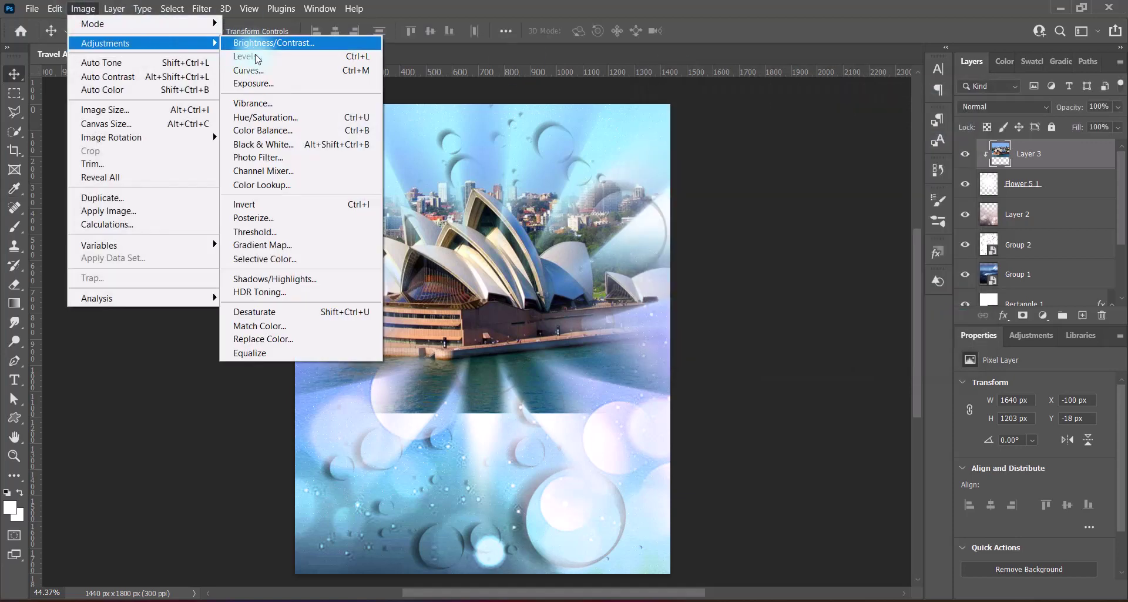
{"action": "left_click", "coordinate": [423, 53]}
{"action": "left_click", "coordinate": [852, 51]}
{"action": "left_click", "coordinate": [854, 128]}
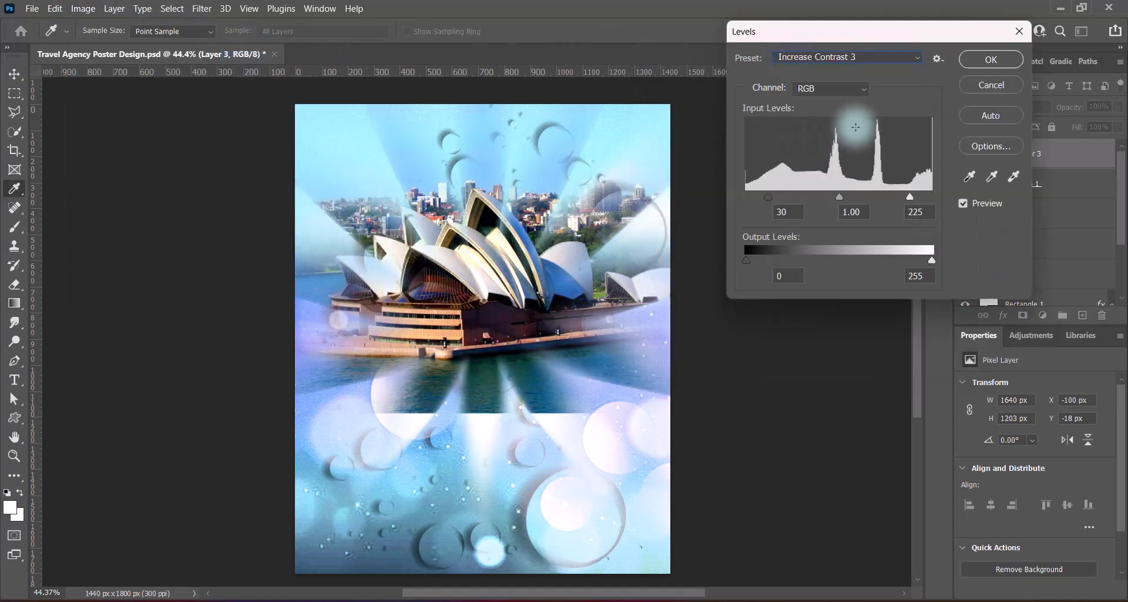
{"action": "left_click", "coordinate": [983, 59]}
Lighten the photo with the Levels Lighter preset
{"action": "left_click", "coordinate": [79, 9]}
{"action": "left_click", "coordinate": [253, 53]}
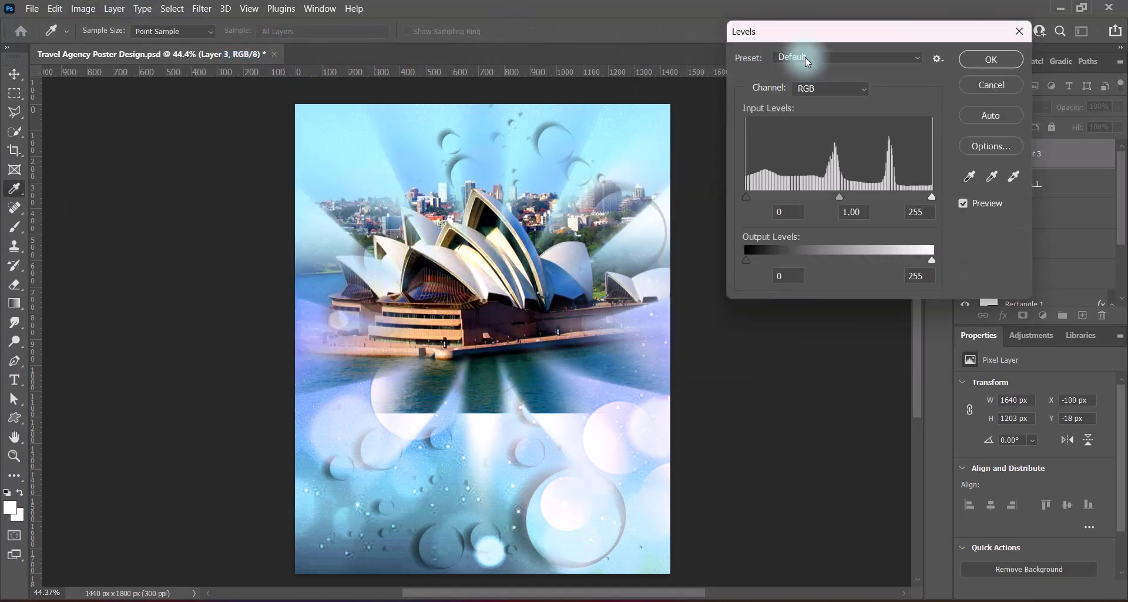
{"action": "left_click", "coordinate": [808, 57]}
{"action": "left_click", "coordinate": [798, 166]}
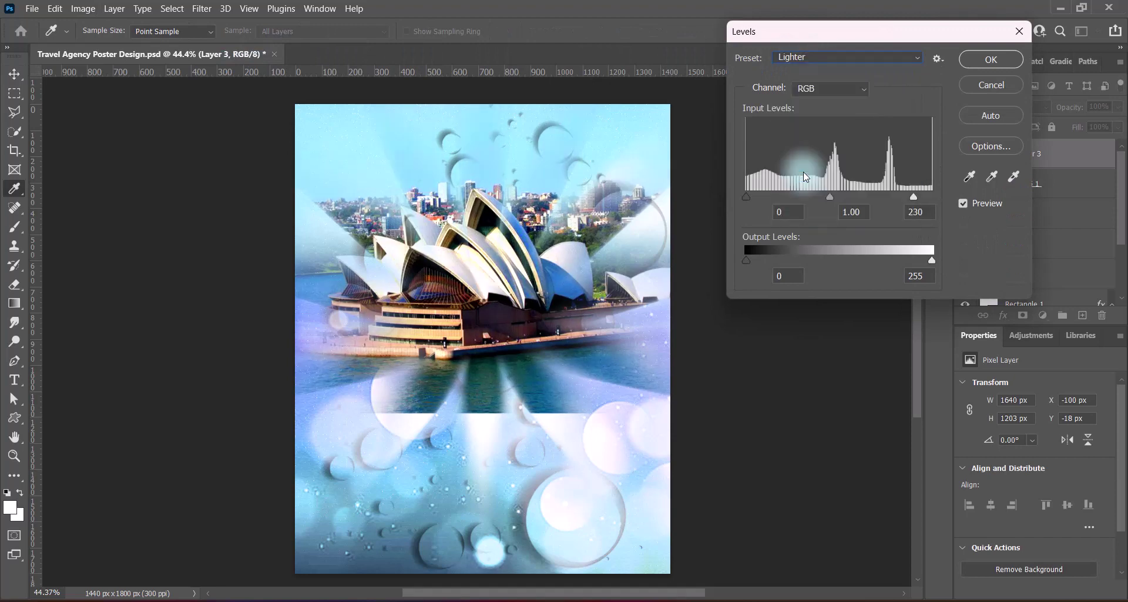
{"action": "left_click", "coordinate": [974, 66]}
Erase the Opera House photo's hard right side with a 700 px eraser, then save the poster
{"action": "right_click", "coordinate": [15, 284]}
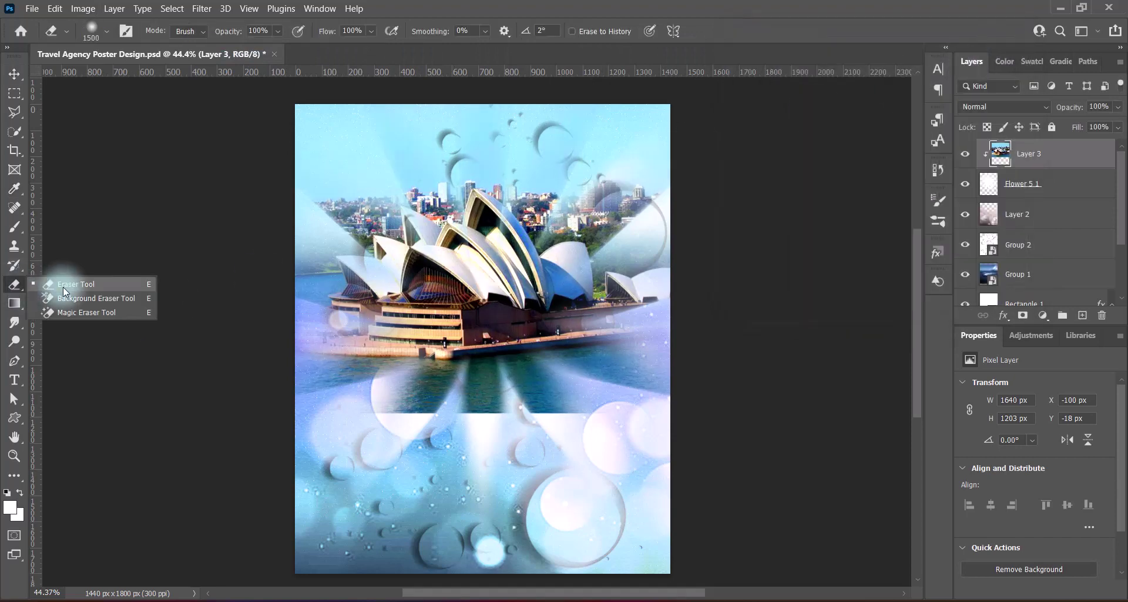
{"action": "left_click", "coordinate": [71, 282]}
{"action": "key", "text": "bracketleft"}
{"action": "key", "text": "bracketleft"}
{"action": "key", "text": "bracketleft"}
{"action": "key", "text": "bracketleft"}
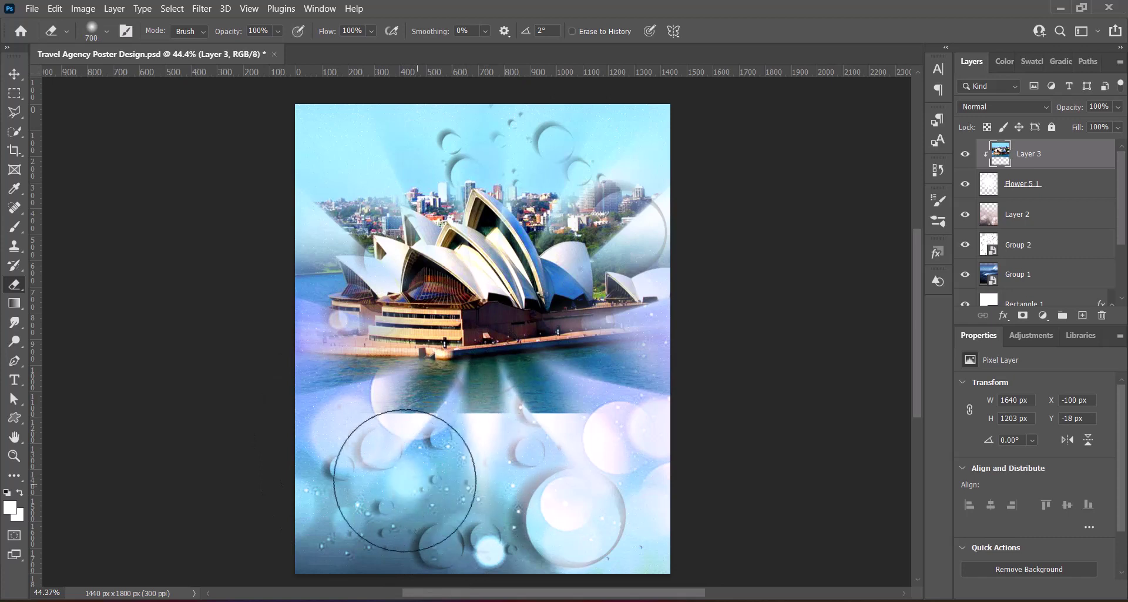
{"action": "key", "text": "bracketleft"}
{"action": "mouse_move", "coordinate": [523, 462]}
{"action": "left_mouse_down"}
{"action": "mouse_move", "coordinate": [567, 474]}
{"action": "mouse_move", "coordinate": [461, 461]}
{"action": "mouse_move", "coordinate": [403, 438]}
{"action": "mouse_move", "coordinate": [446, 463]}
{"action": "left_mouse_up"}
{"action": "key", "text": "bracketleft"}
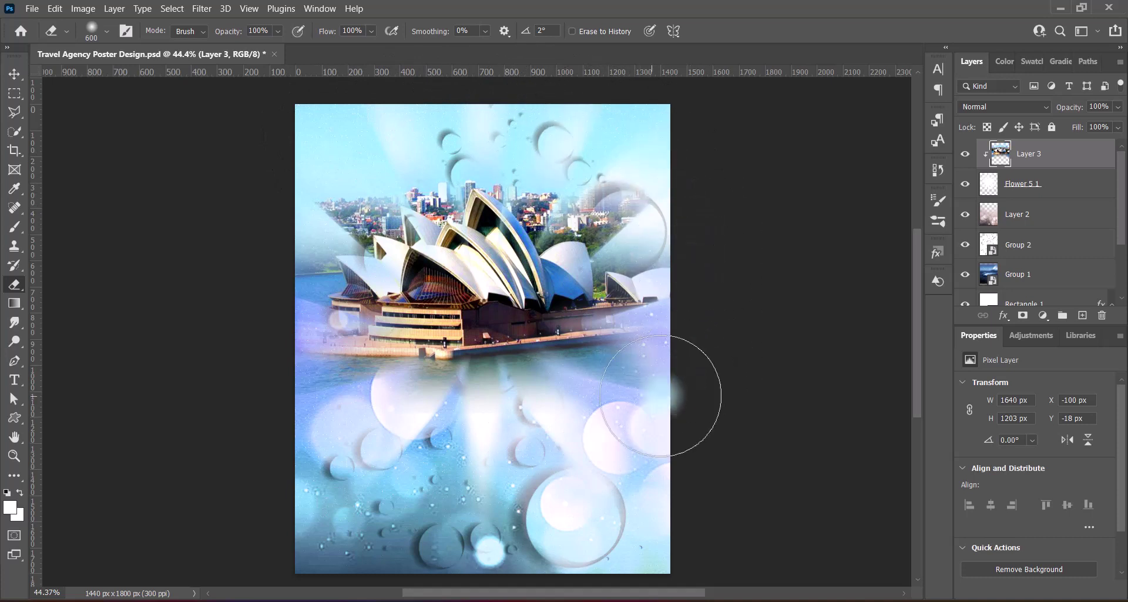
{"action": "left_click_drag", "start_coordinate": [265, 314], "coordinate": [277, 365]}
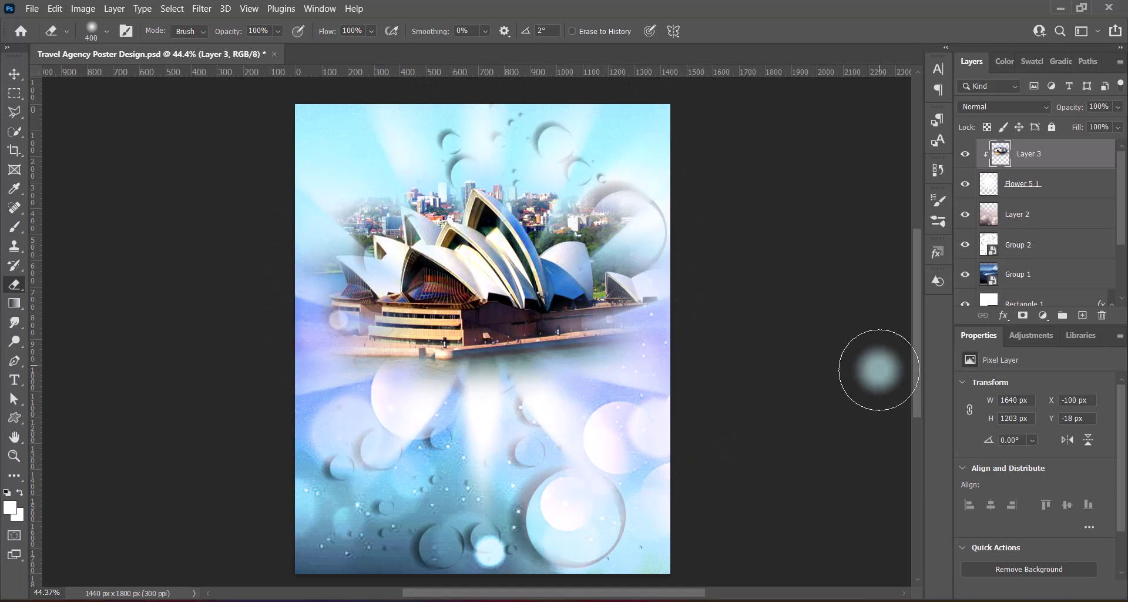
{"action": "key", "text": "v"}
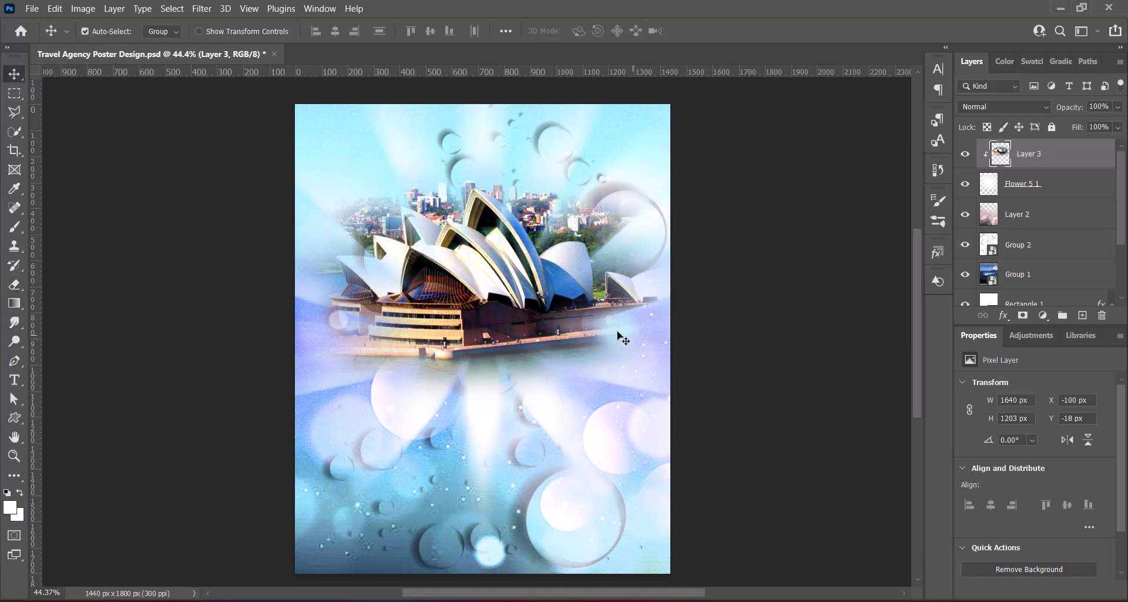
{"action": "key", "text": "ctrl+s"}
Give Flower 5 1 an Overlay Outer Glow with 100% opacity and range, enlarged to 196 px
{"action": "double_click", "coordinate": [999, 184]}
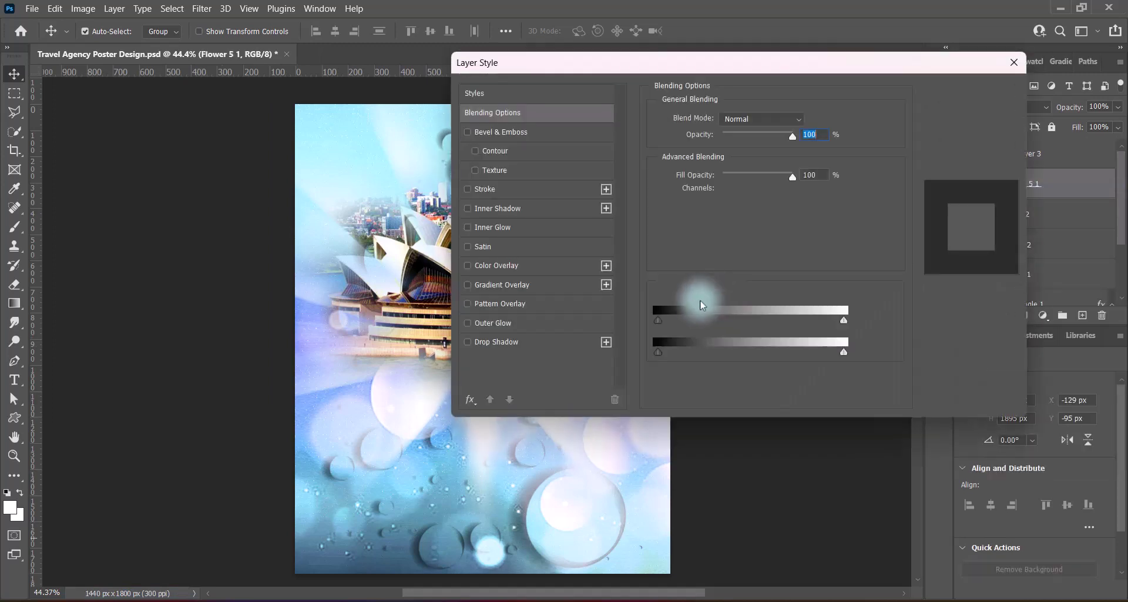
{"action": "left_click", "coordinate": [468, 323]}
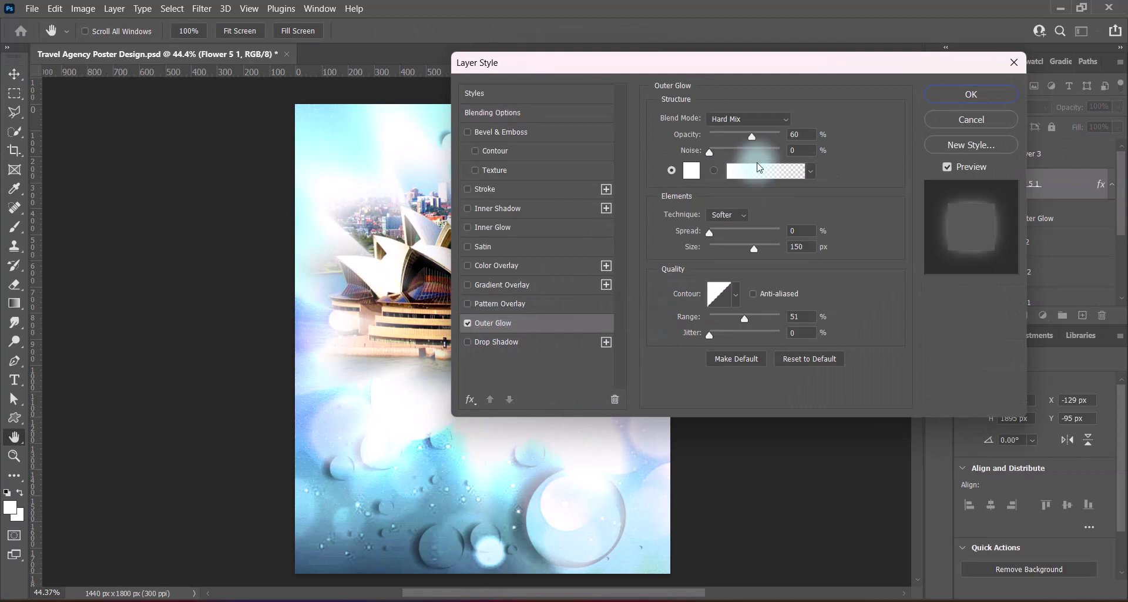
{"action": "left_click_drag", "start_coordinate": [764, 63], "coordinate": [884, 45]}
{"action": "left_click", "coordinate": [868, 100]}
{"action": "left_click", "coordinate": [865, 284]}
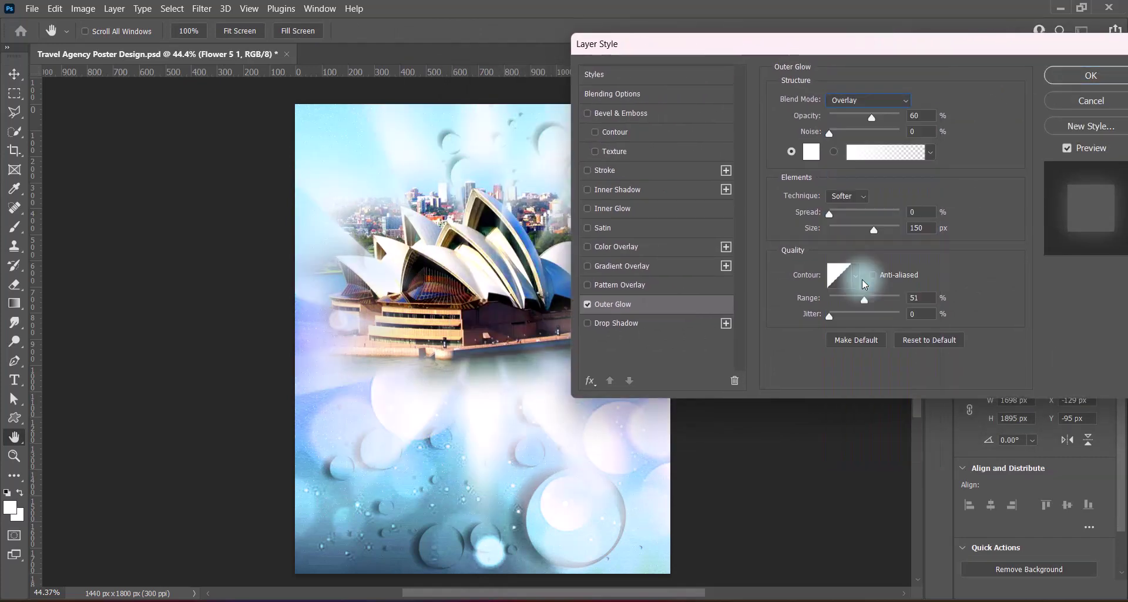
{"action": "left_click", "coordinate": [869, 100]}
{"action": "left_click", "coordinate": [864, 302]}
{"action": "left_click", "coordinate": [869, 100]}
{"action": "left_click", "coordinate": [864, 281]}
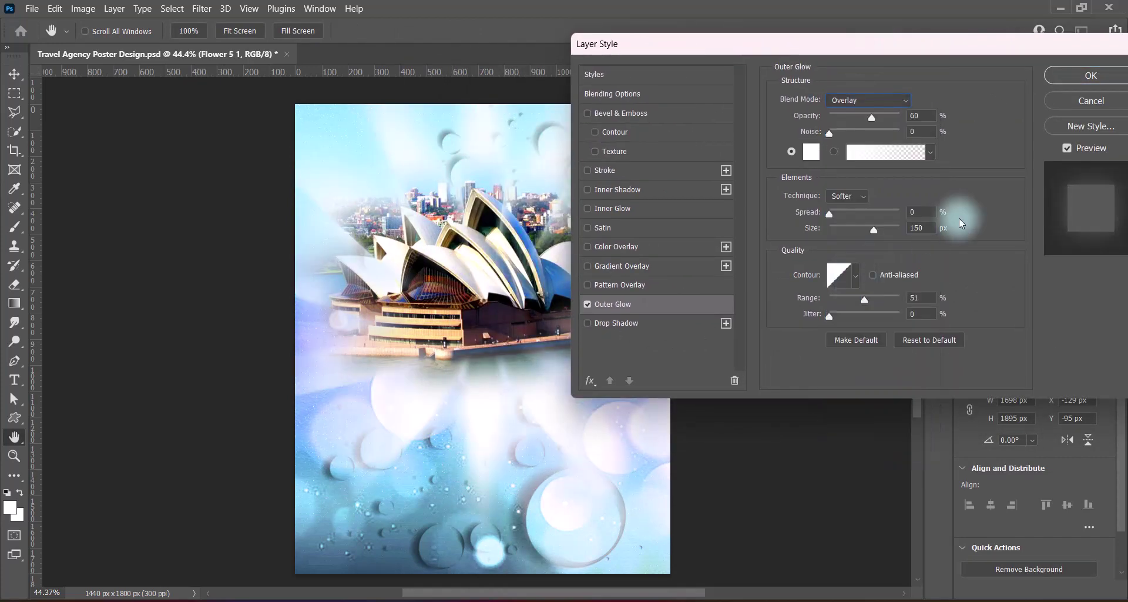
{"action": "left_click_drag", "start_coordinate": [865, 300], "coordinate": [964, 297]}
{"action": "left_click_drag", "start_coordinate": [872, 117], "coordinate": [959, 115]}
{"action": "left_click_drag", "start_coordinate": [874, 230], "coordinate": [911, 239]}
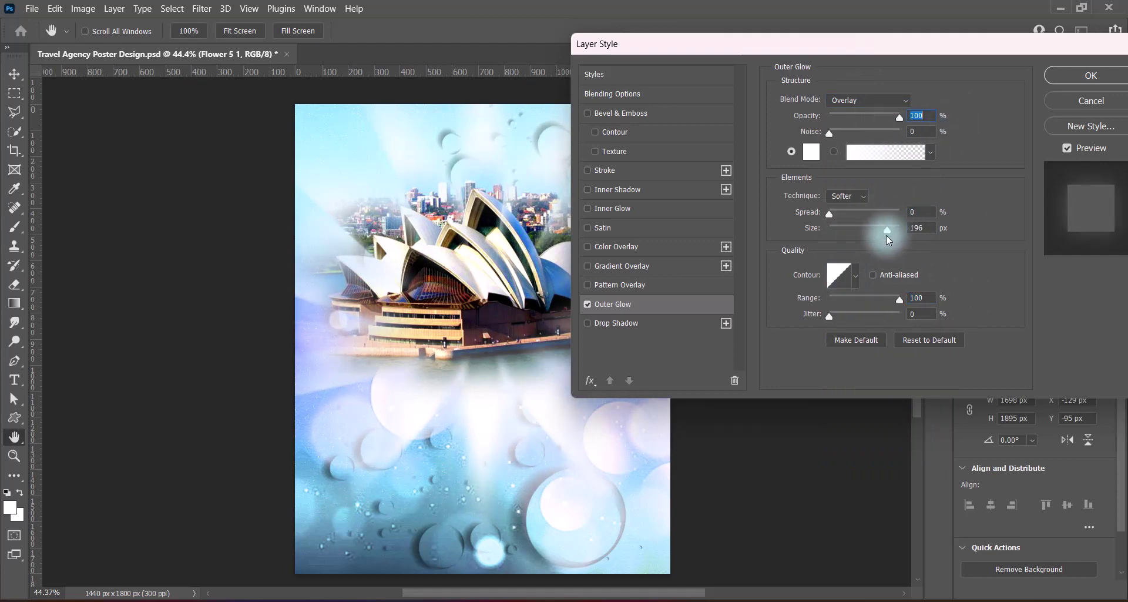
{"action": "left_click", "coordinate": [1092, 76]}
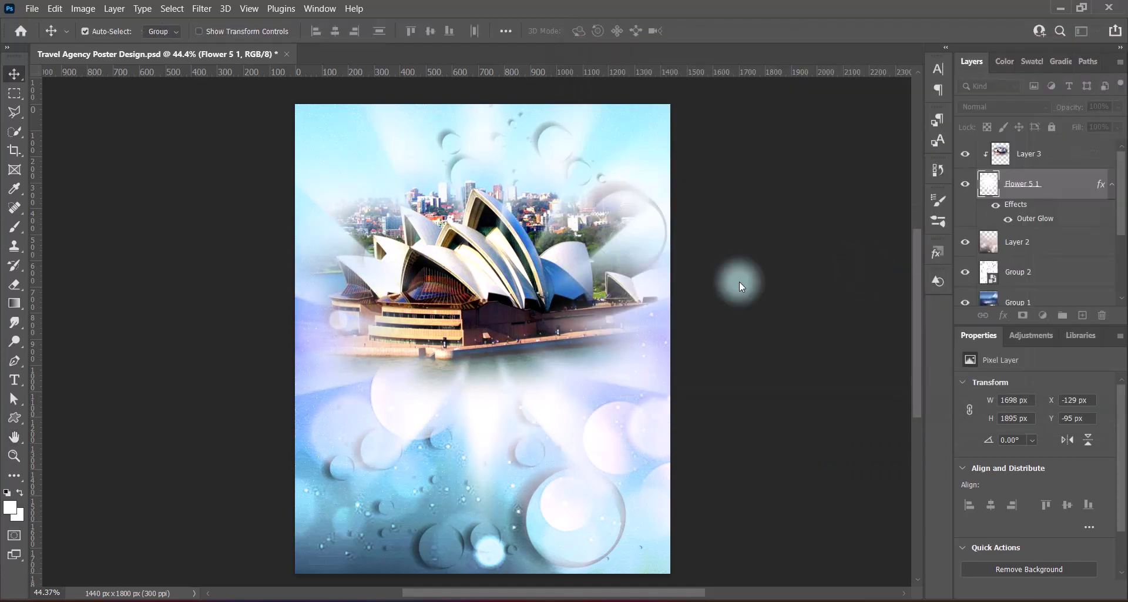
Save the poster and nudge the Opera House image slightly lower
{"action": "key", "text": "ctrl+s"}
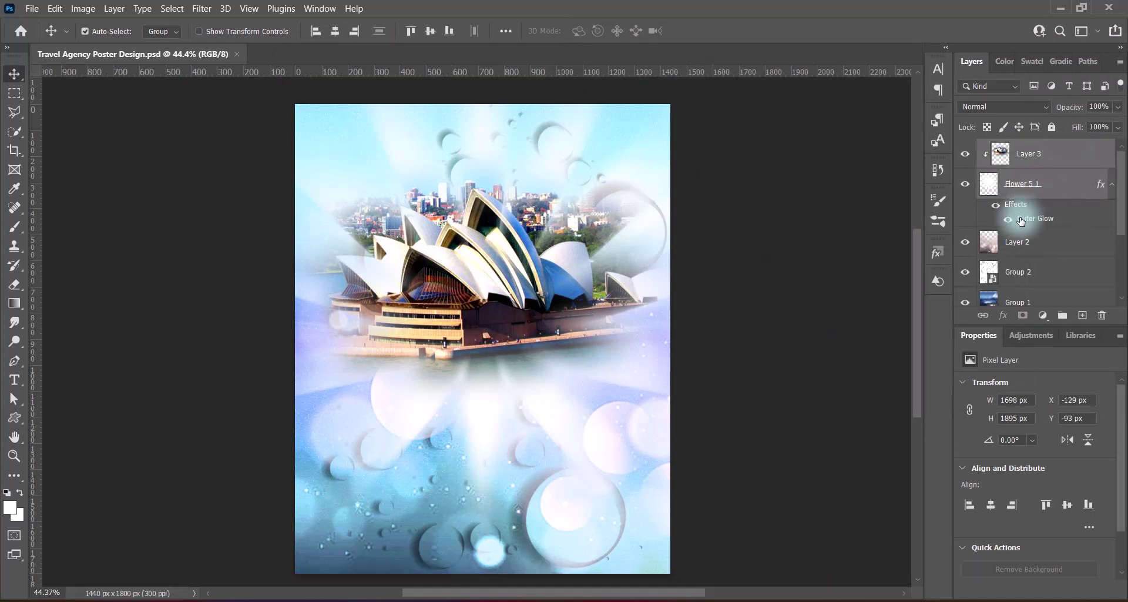
{"action": "key", "text": "ctrl+z"}
{"action": "key", "text": "ctrl+z"}
{"action": "key", "text": "ctrl+z"}
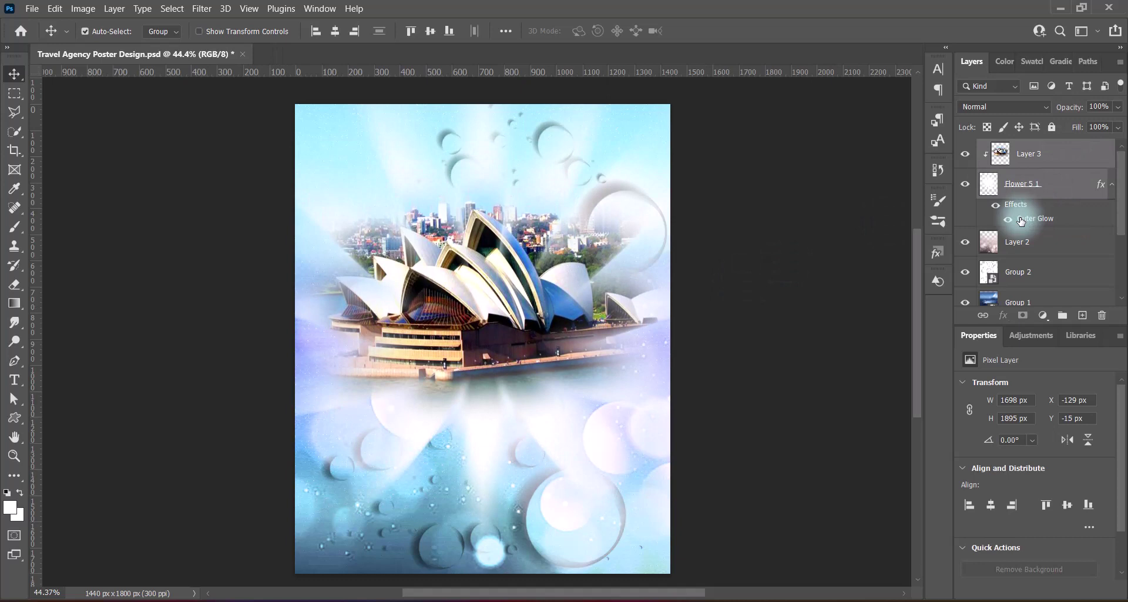
{"action": "key", "text": "ctrl+shift+z"}
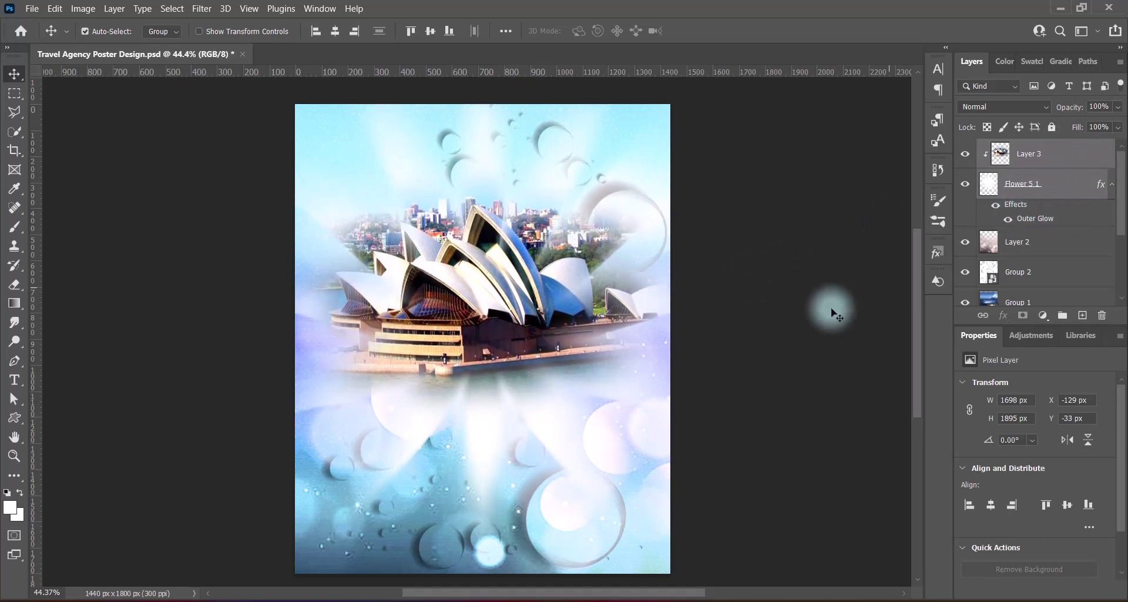
{"action": "left_click", "coordinate": [794, 320]}
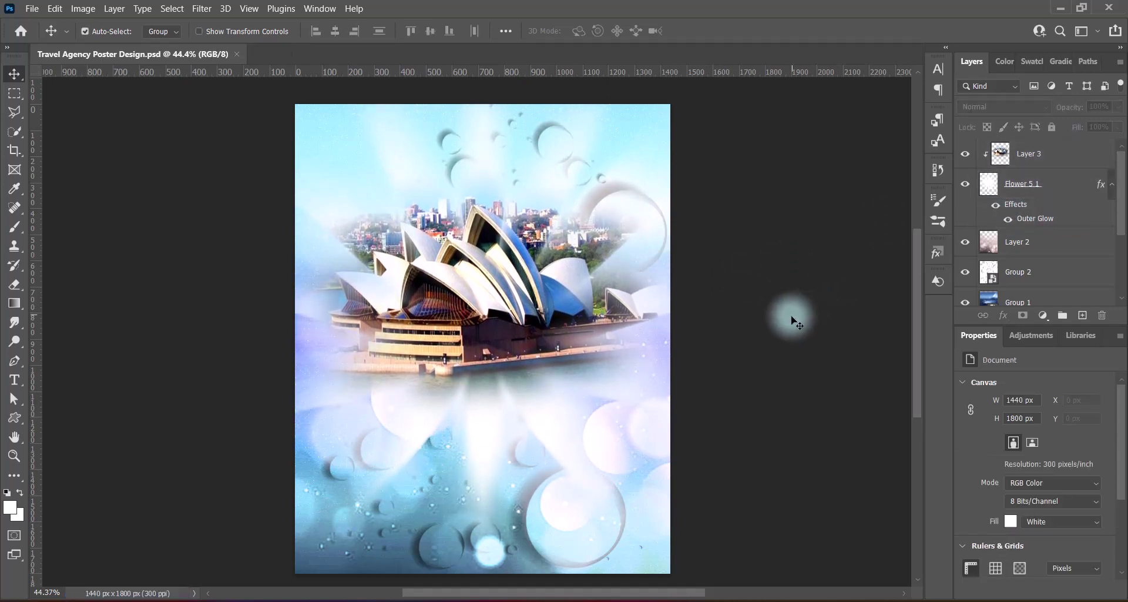
Paste the airplane and scale it to 1046 × 335 px, centred above the Opera House
{"action": "key", "text": "ctrl+v"}
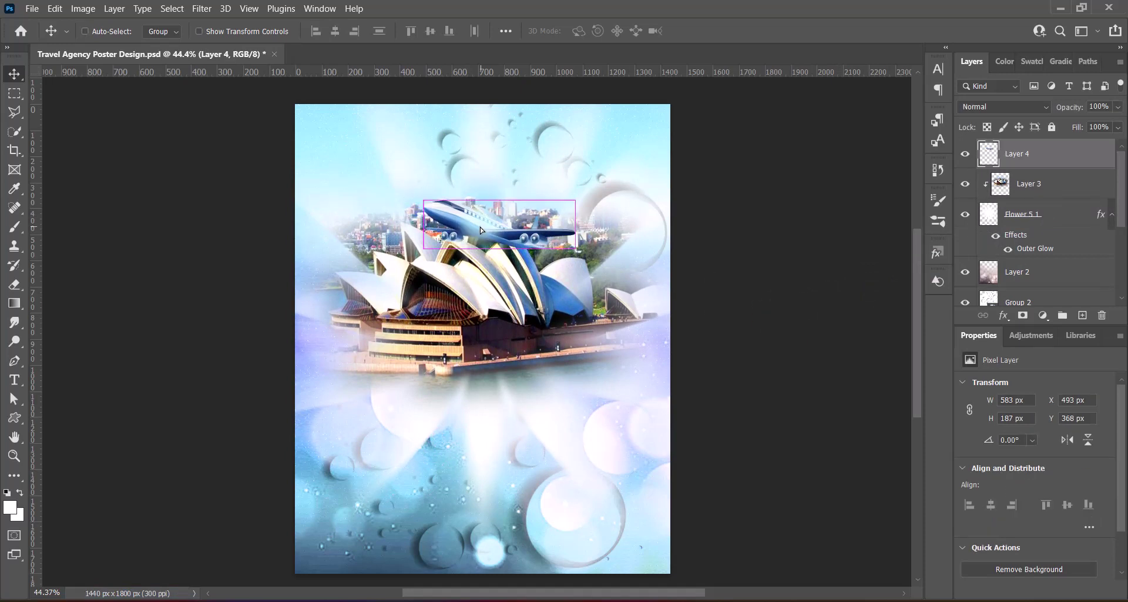
{"action": "key", "text": "ctrl+t"}
{"action": "left_click_drag", "start_coordinate": [499, 251], "coordinate": [499, 293]}
{"action": "left_click_drag", "start_coordinate": [488, 244], "coordinate": [468, 212]}
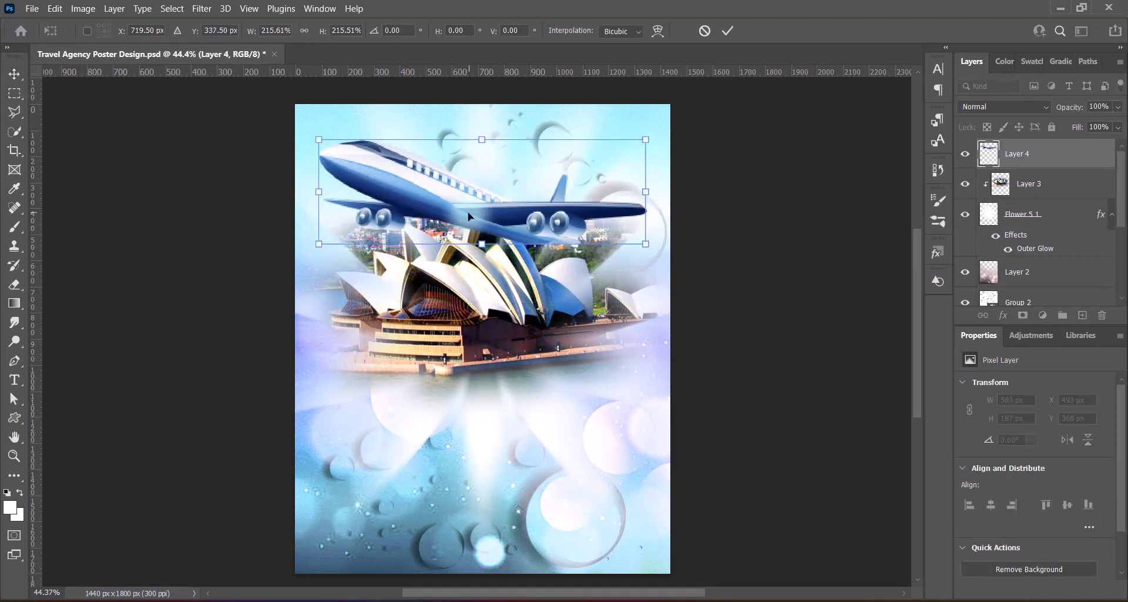
{"action": "key", "text": "Return"}
{"action": "key", "text": "ctrl+t"}
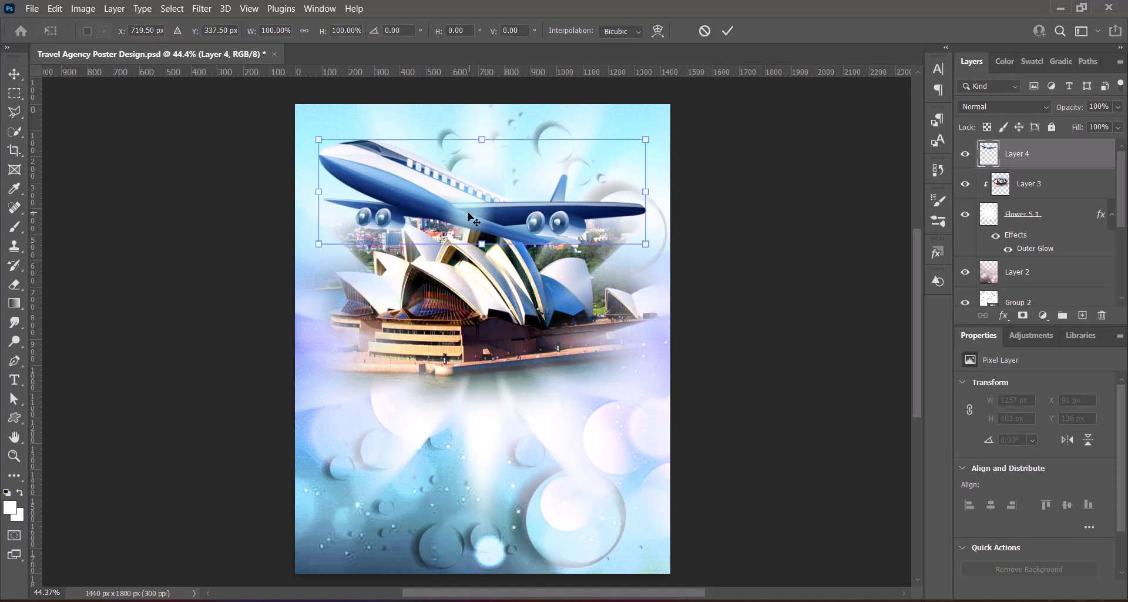
{"action": "left_click_drag", "start_coordinate": [479, 239], "coordinate": [464, 202]}
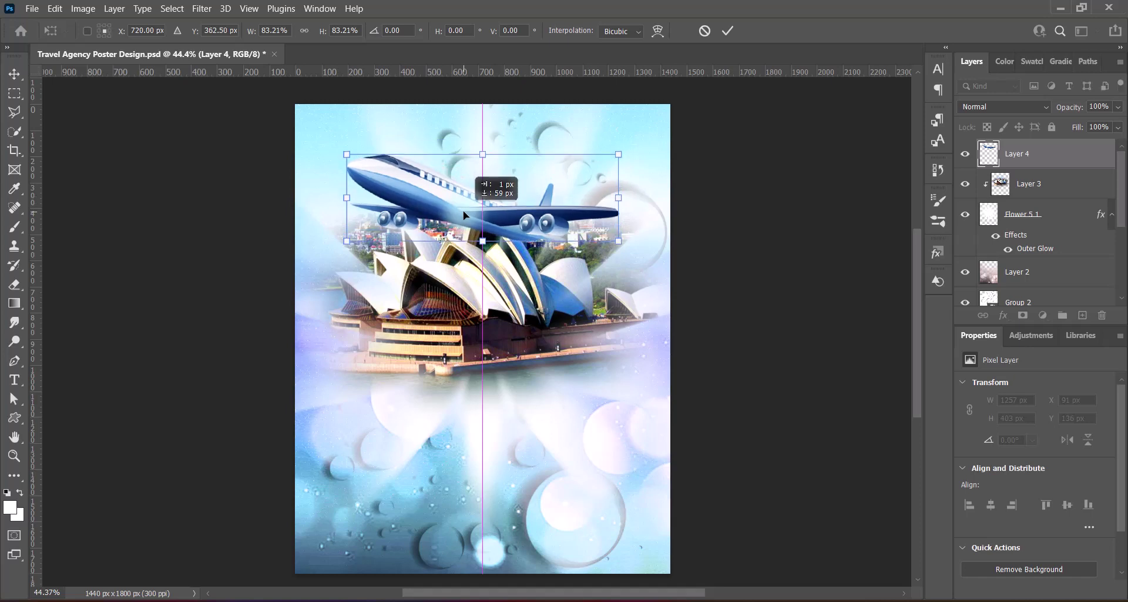
{"action": "double_click", "coordinate": [463, 207]}
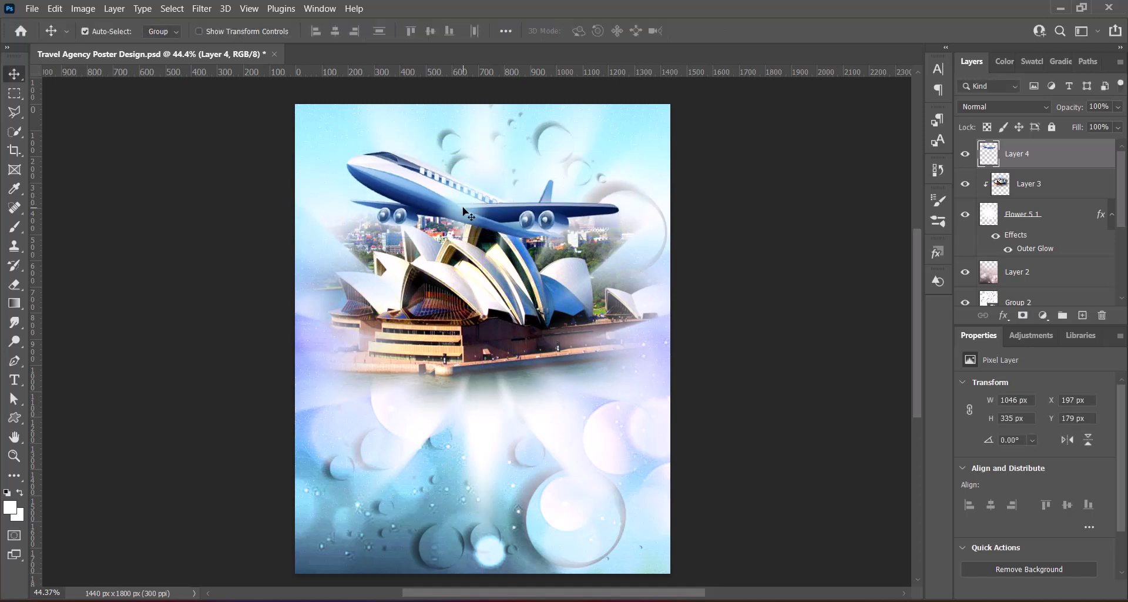
{"action": "left_click", "coordinate": [781, 292]}
Apply the Increase Saturation Hue/Saturation preset to the airplane
{"action": "left_click", "coordinate": [83, 9]}
{"action": "mouse_move", "coordinate": [144, 43]}
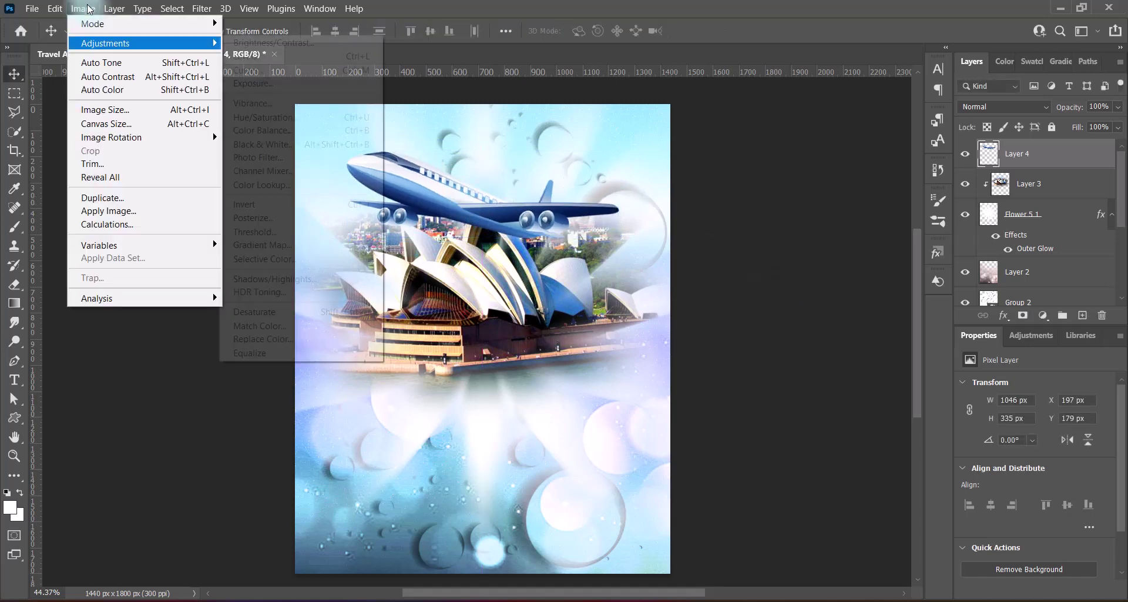
{"action": "left_click", "coordinate": [253, 114]}
{"action": "left_click", "coordinate": [767, 117]}
{"action": "left_click", "coordinate": [731, 222]}
{"action": "left_click", "coordinate": [943, 117]}
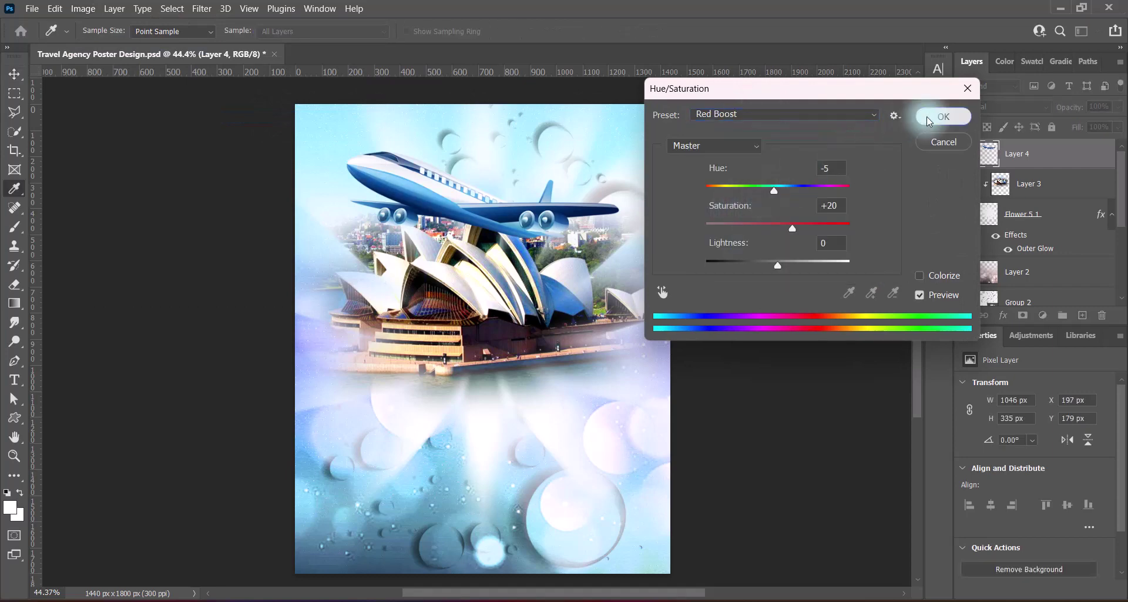
{"action": "left_click", "coordinate": [83, 9]}
{"action": "left_click", "coordinate": [270, 121]}
{"action": "left_click", "coordinate": [767, 116]}
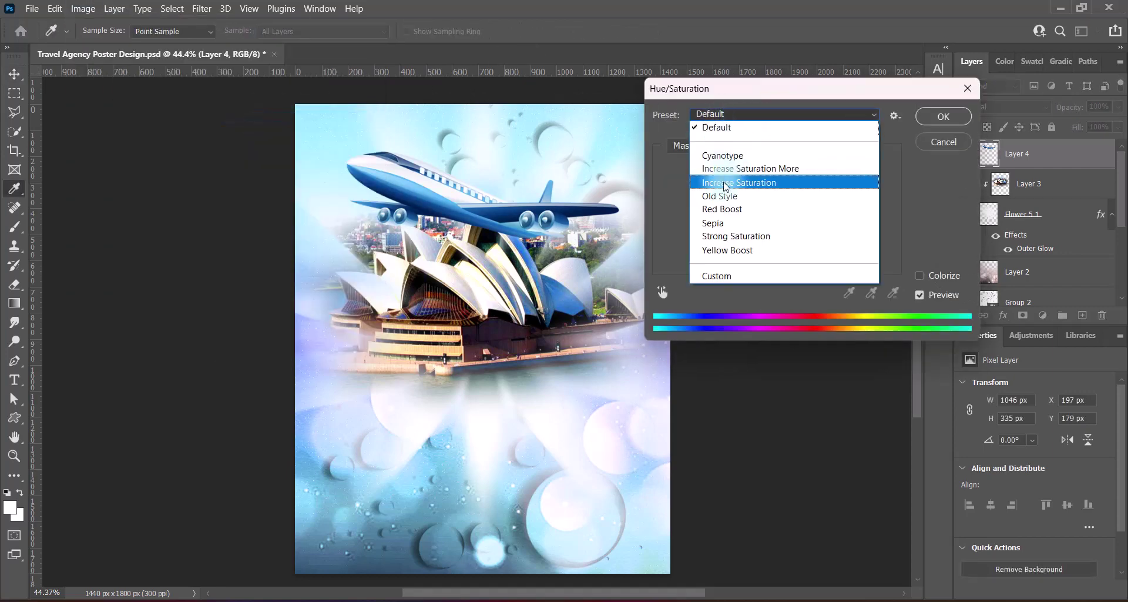
{"action": "left_click", "coordinate": [731, 182]}
{"action": "left_click", "coordinate": [942, 115]}
Apply a contrast-increasing Levels preset to the airplane
{"action": "left_click", "coordinate": [87, 8]}
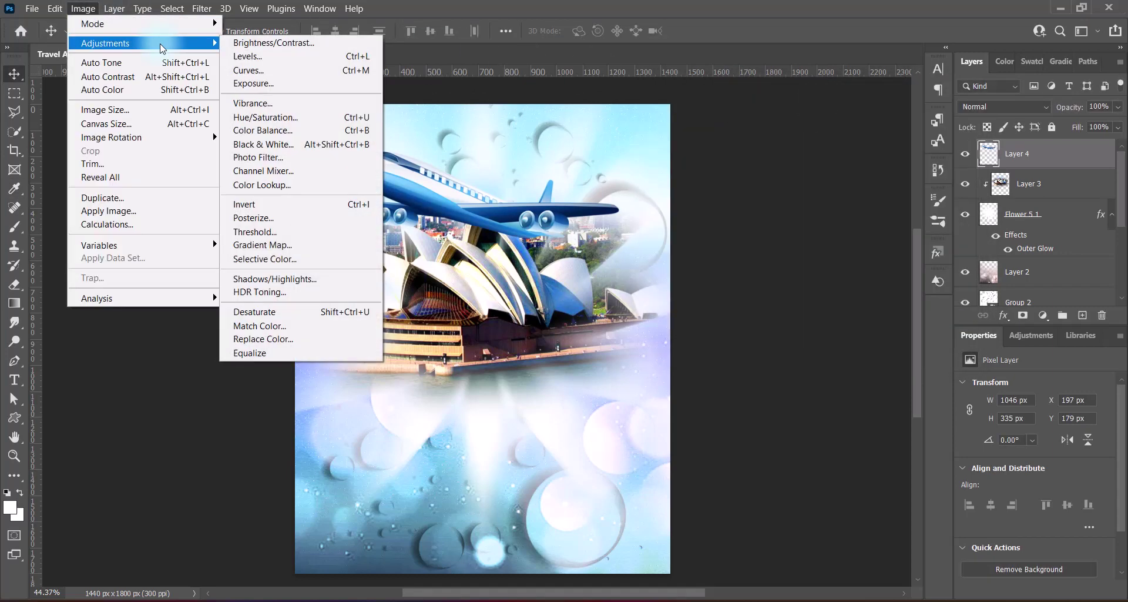
{"action": "left_click", "coordinate": [247, 52]}
{"action": "left_click", "coordinate": [790, 57]}
{"action": "left_click", "coordinate": [812, 144]}
{"action": "left_click", "coordinate": [820, 57]}
{"action": "left_click", "coordinate": [844, 104]}
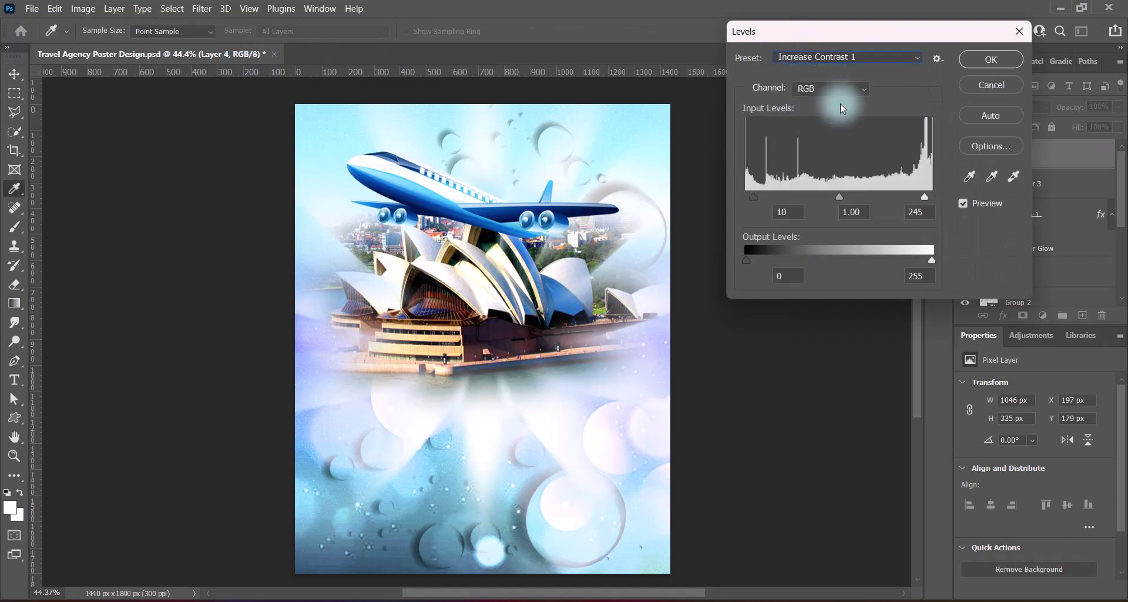
{"action": "left_click", "coordinate": [992, 59]}
Lighten the airplane with the Levels Lighter preset
{"action": "left_click", "coordinate": [85, 8]}
{"action": "left_click", "coordinate": [247, 52]}
{"action": "left_click", "coordinate": [846, 57]}
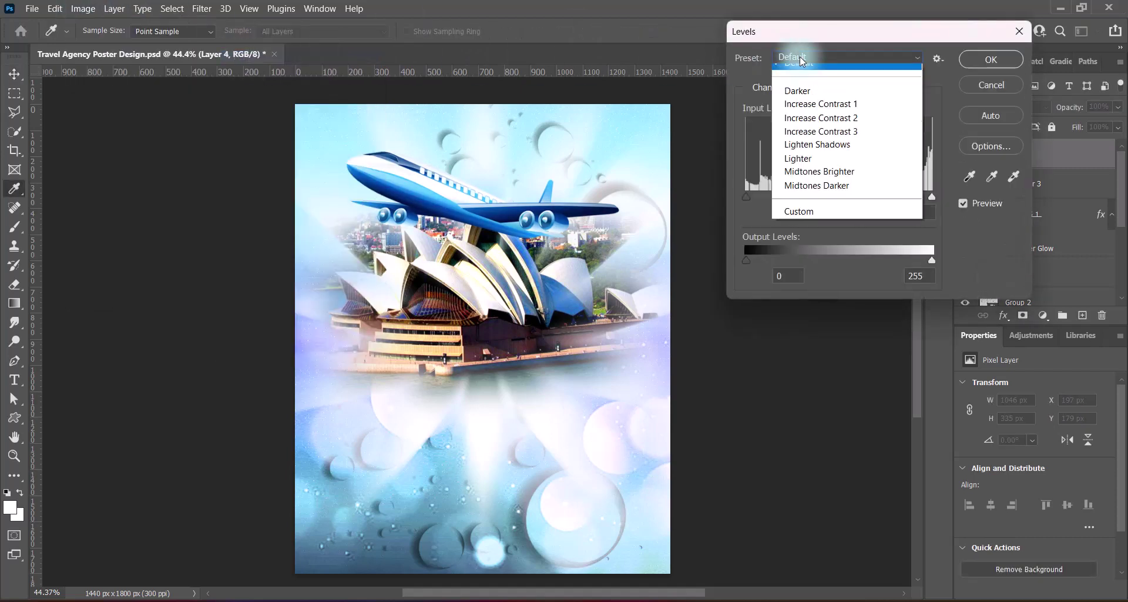
{"action": "key", "text": "Down"}
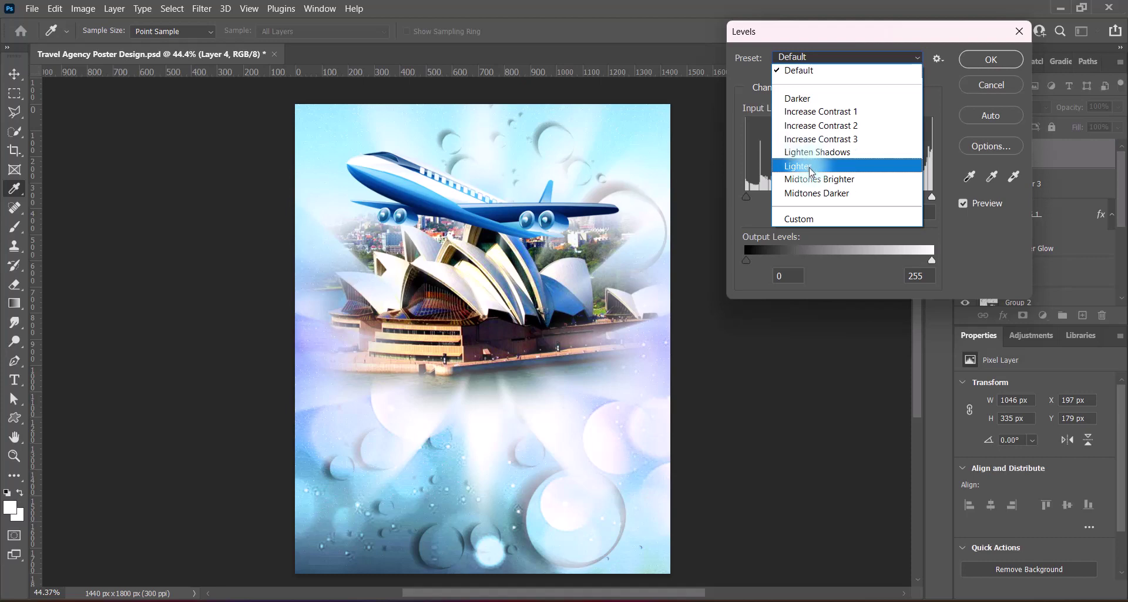
{"action": "left_click", "coordinate": [811, 167]}
{"action": "left_click", "coordinate": [992, 60]}
Raise the airplane's vibrance to +100
{"action": "key", "text": "v"}
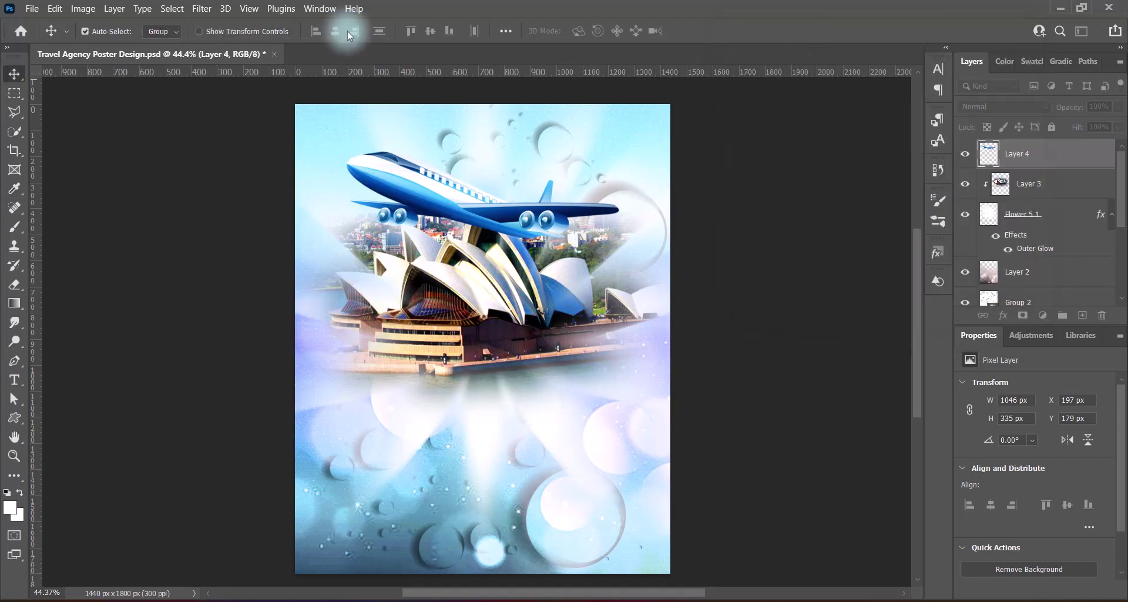
{"action": "left_click", "coordinate": [83, 8]}
{"action": "left_click", "coordinate": [247, 103]}
{"action": "left_click_drag", "start_coordinate": [774, 192], "coordinate": [943, 197]}
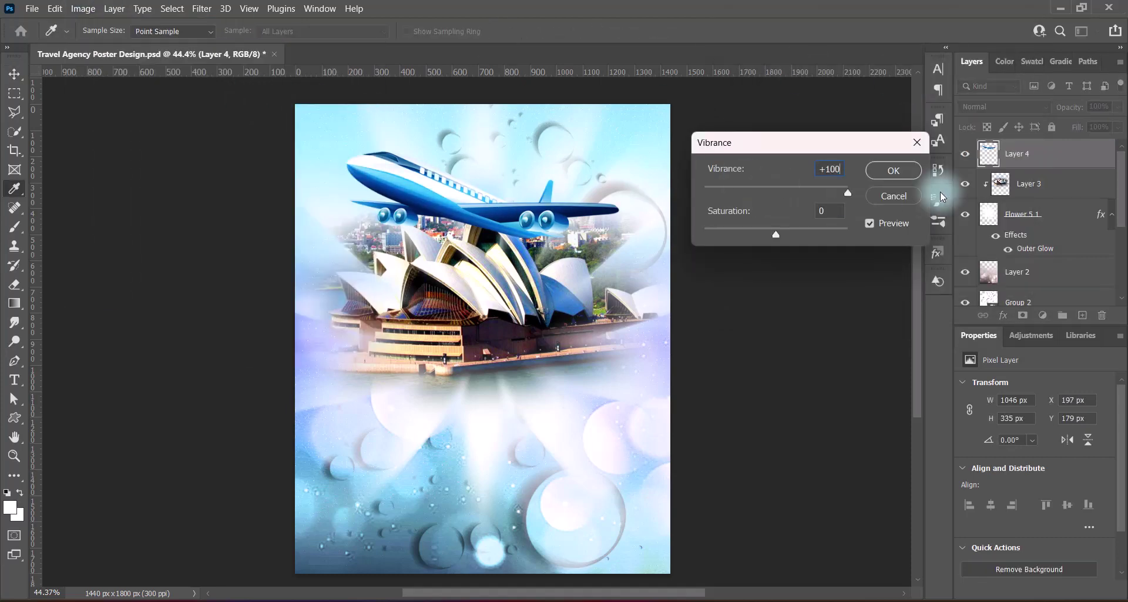
{"action": "left_click", "coordinate": [894, 170]}
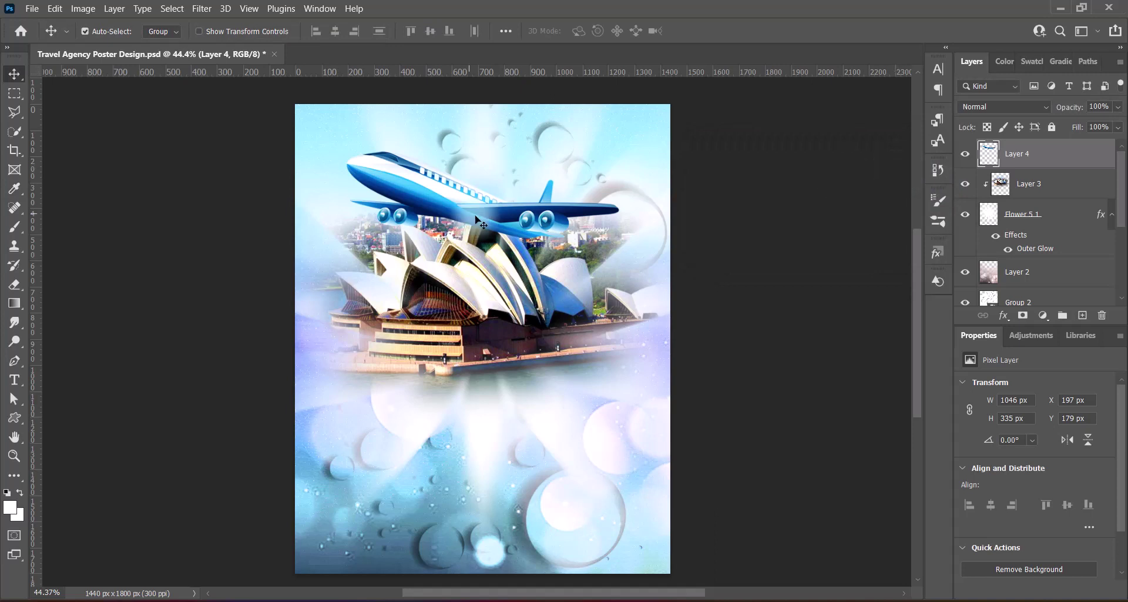
Scale the airplane up to about 104% (1088 × 349 px) and pick the standard Eraser
{"action": "key", "text": "ctrl+t"}
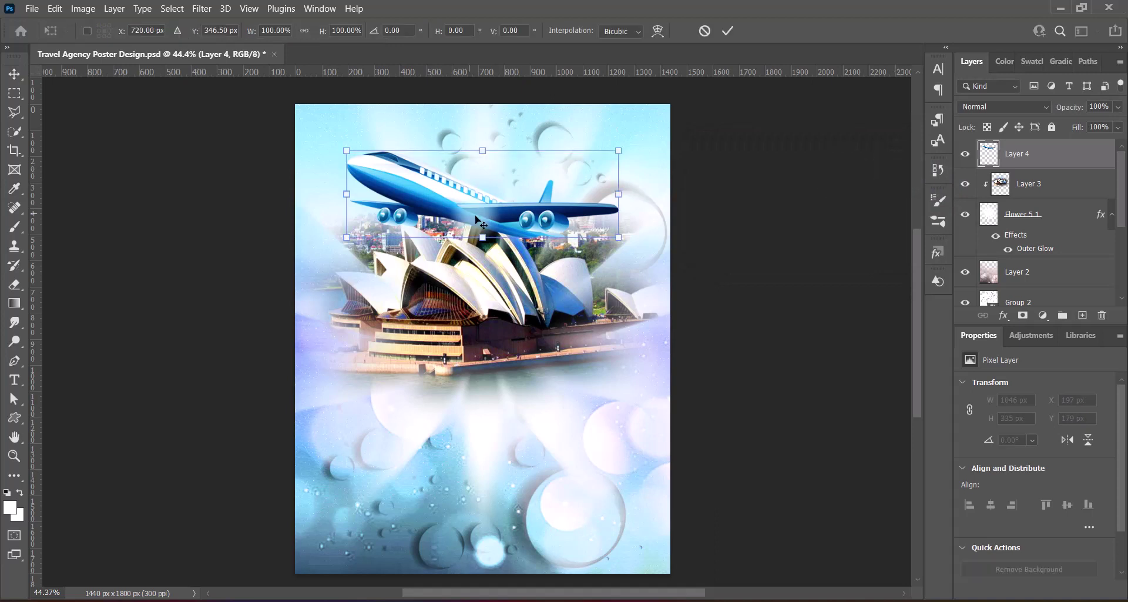
{"action": "left_click_drag", "start_coordinate": [484, 239], "coordinate": [483, 241]}
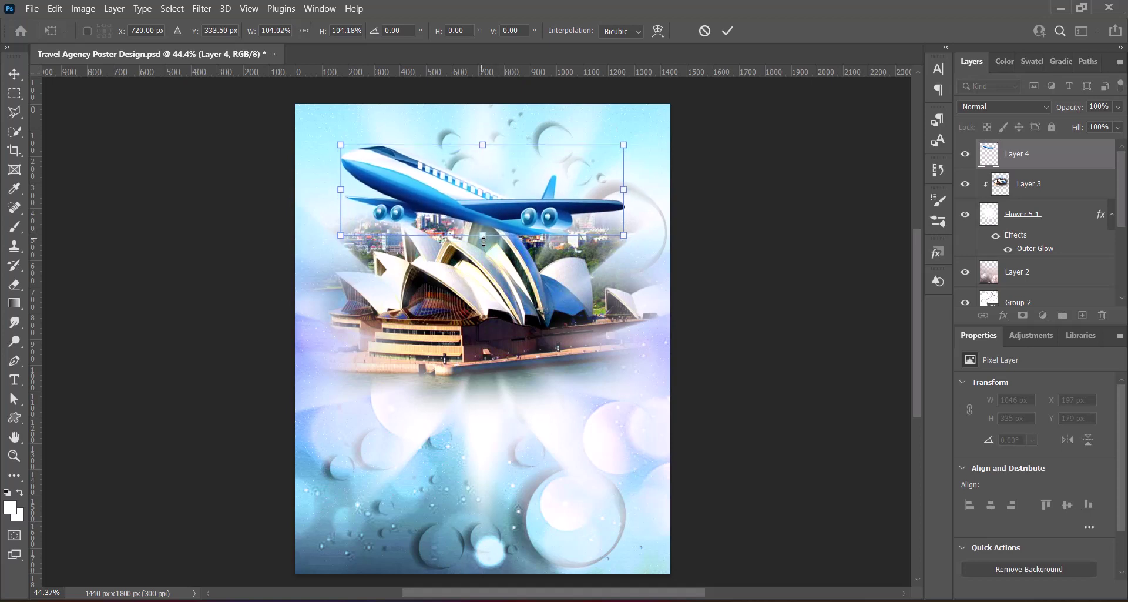
{"action": "key", "text": "Return"}
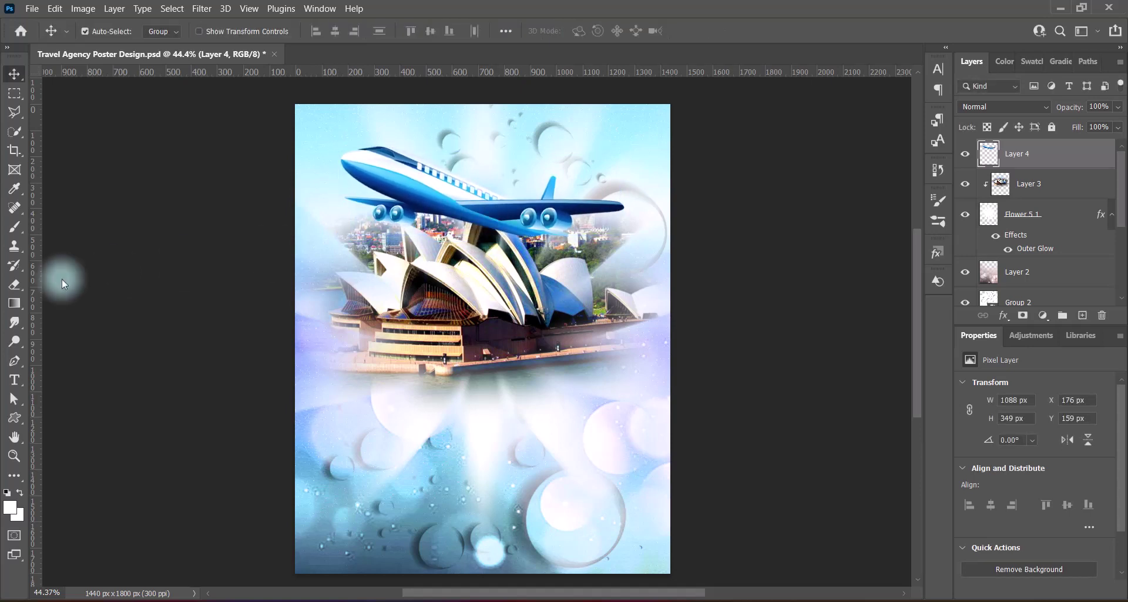
{"action": "right_click", "coordinate": [15, 284]}
{"action": "left_click", "coordinate": [65, 286]}
Erase the wing where it overlaps the tallest Opera House shell with a 150 px eraser
{"action": "key", "text": "bracketleft"}
{"action": "key", "text": "bracketleft"}
{"action": "key", "text": "bracketleft"}
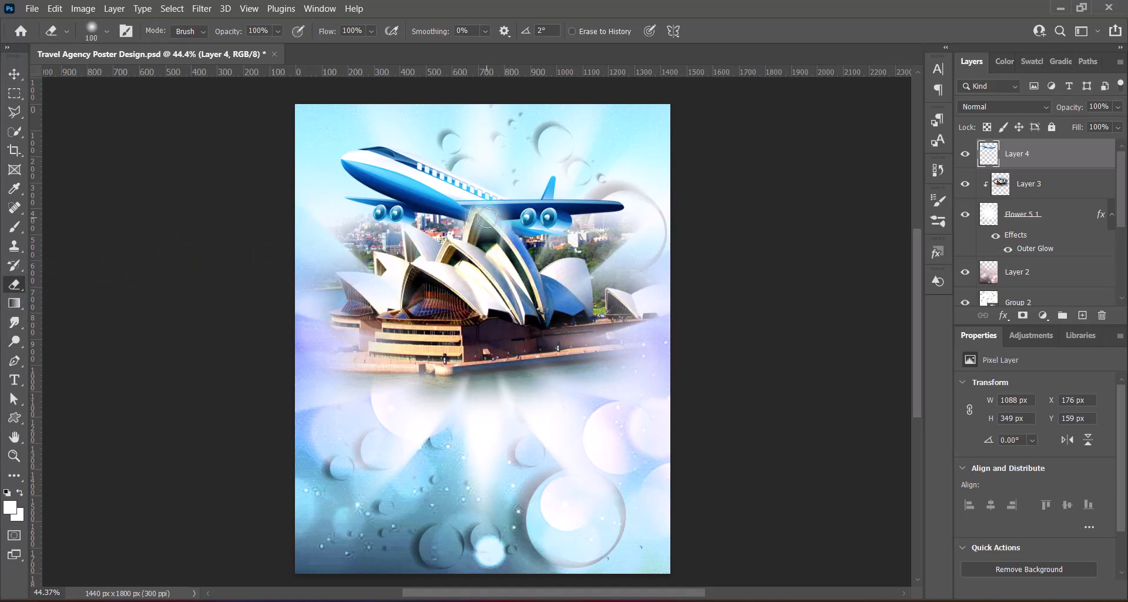
{"action": "mouse_move", "coordinate": [481, 226]}
{"action": "left_mouse_down"}
{"action": "mouse_move", "coordinate": [442, 254]}
{"action": "mouse_move", "coordinate": [504, 241]}
{"action": "left_mouse_up"}
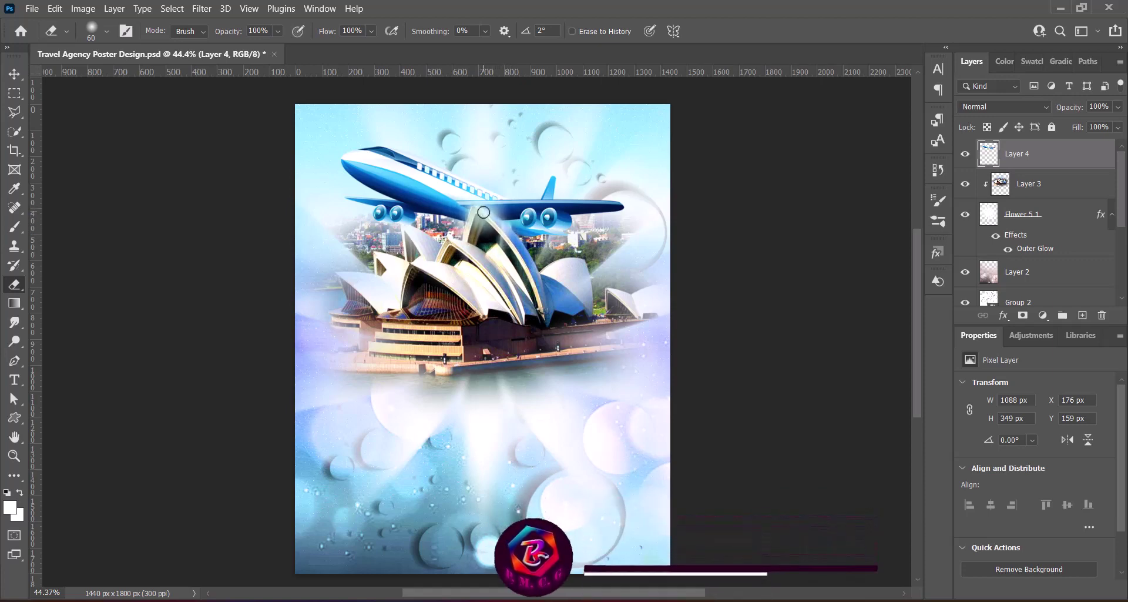
{"action": "left_click_drag", "start_coordinate": [512, 227], "coordinate": [527, 270]}
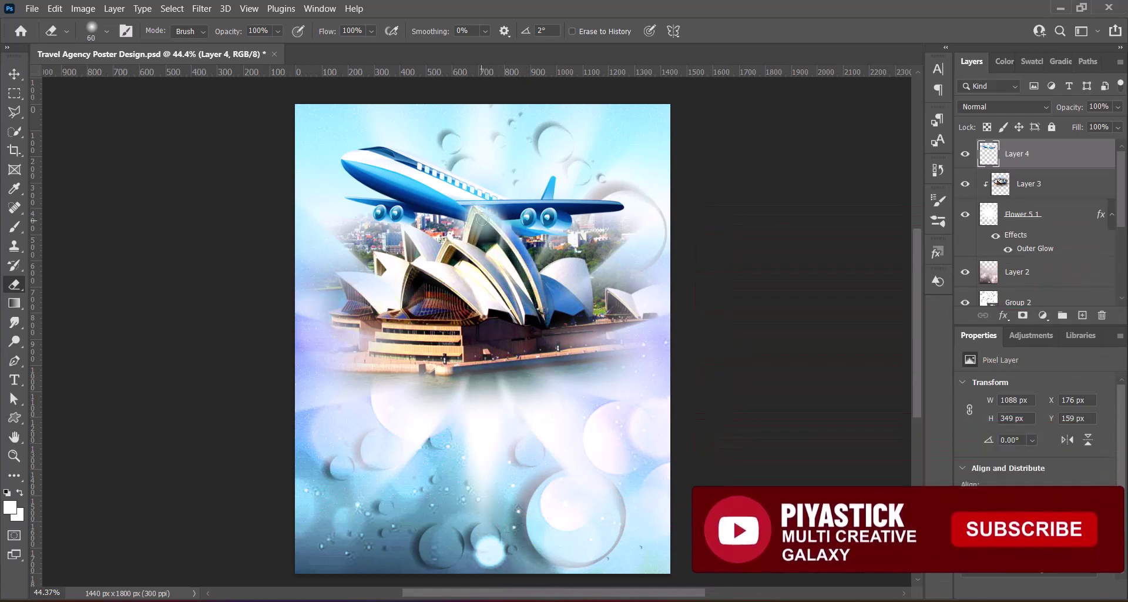
{"action": "left_click_drag", "start_coordinate": [500, 224], "coordinate": [526, 263]}
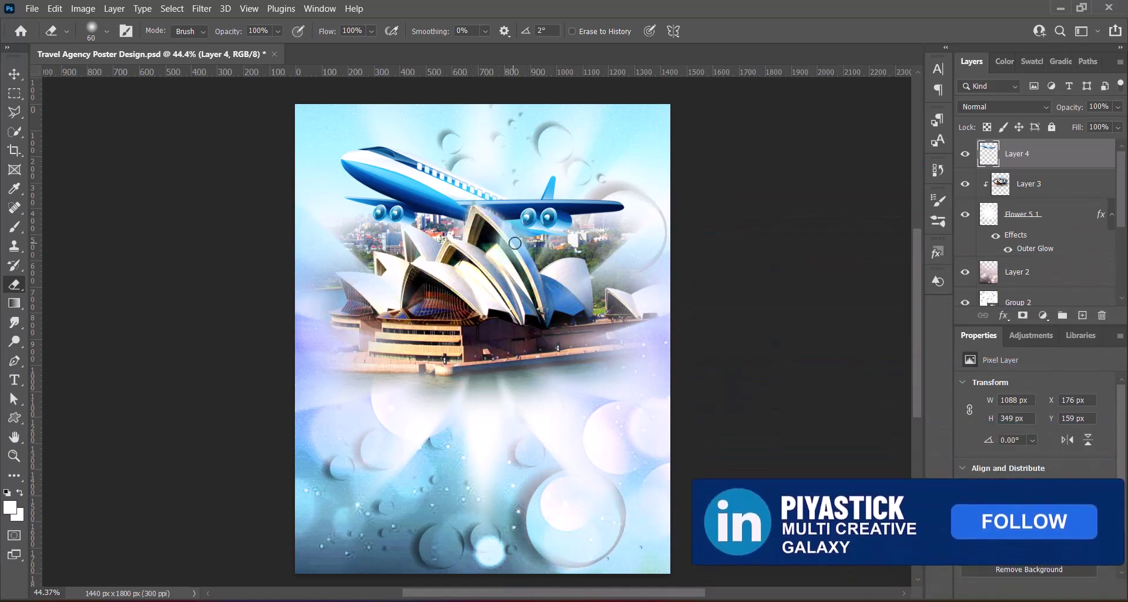
{"action": "key", "text": "alt+bracketleft"}
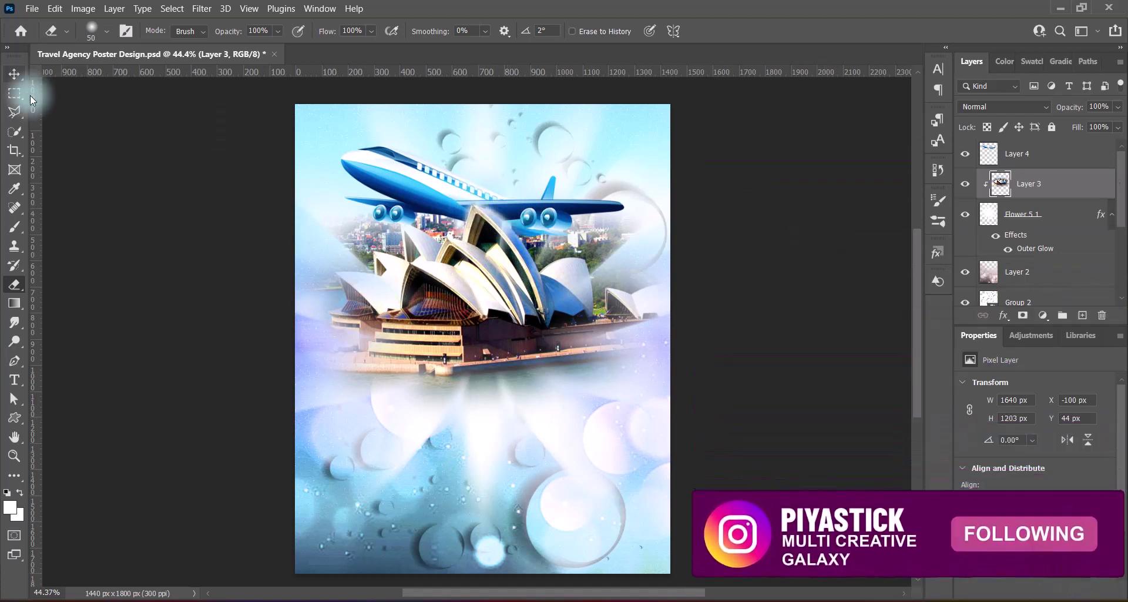
Add a Drop Shadow to Layer 4 with 0 distance and spread, 180 px size, 39% opacity
{"action": "key", "text": "v"}
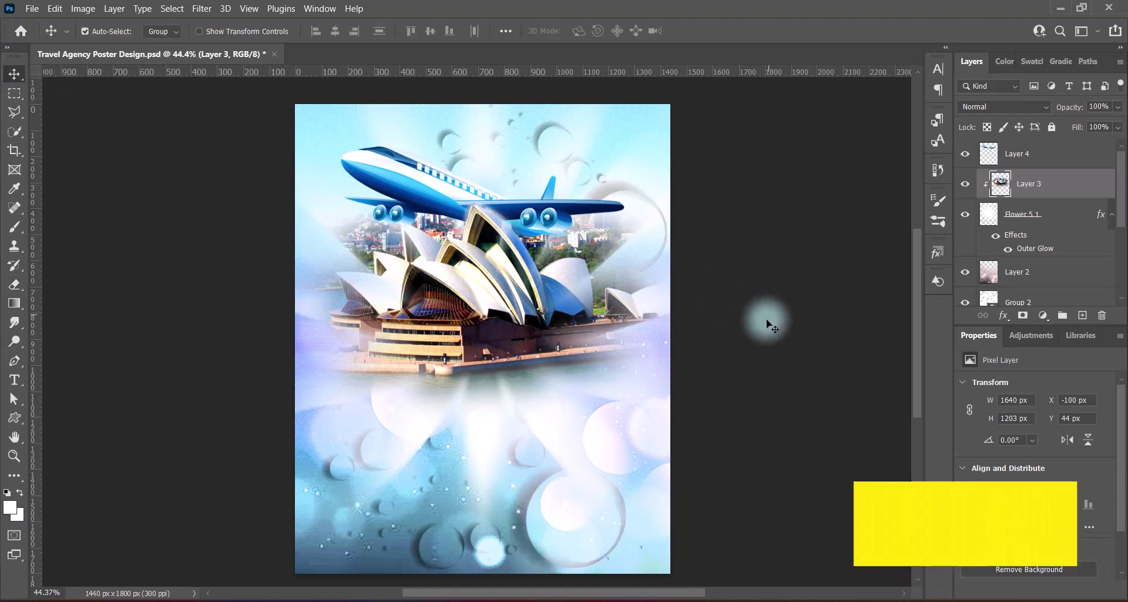
{"action": "left_click", "coordinate": [1023, 153]}
{"action": "right_click", "coordinate": [989, 154]}
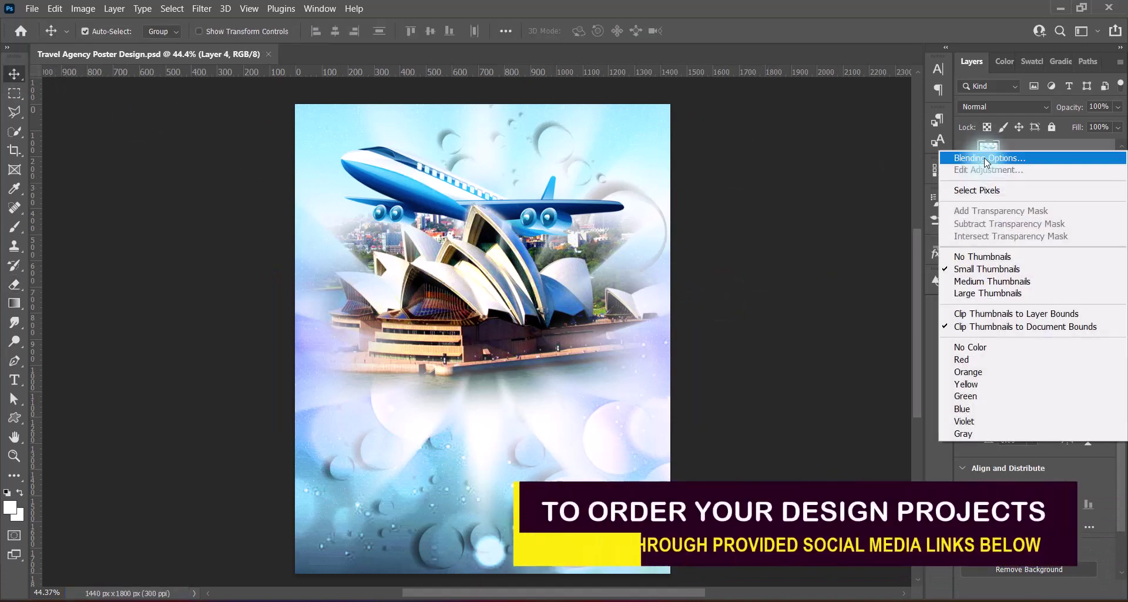
{"action": "left_click", "coordinate": [964, 148]}
{"action": "left_click", "coordinate": [594, 322]}
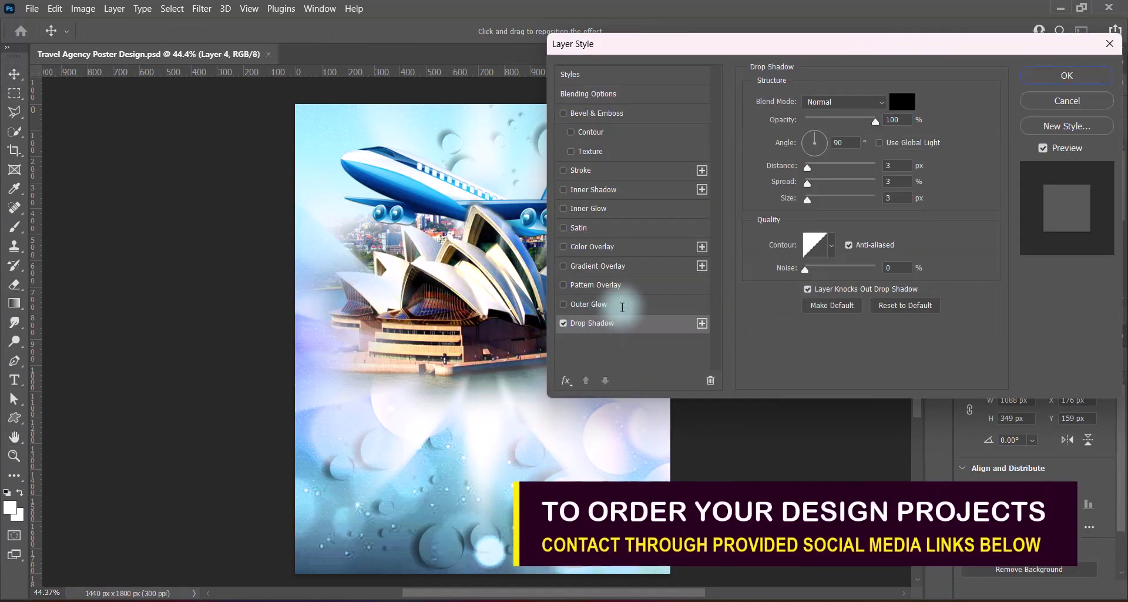
{"action": "mouse_move", "coordinate": [807, 182]}
{"action": "left_mouse_down"}
{"action": "mouse_move", "coordinate": [781, 184]}
{"action": "mouse_move", "coordinate": [877, 205]}
{"action": "mouse_move", "coordinate": [853, 202]}
{"action": "left_mouse_up"}
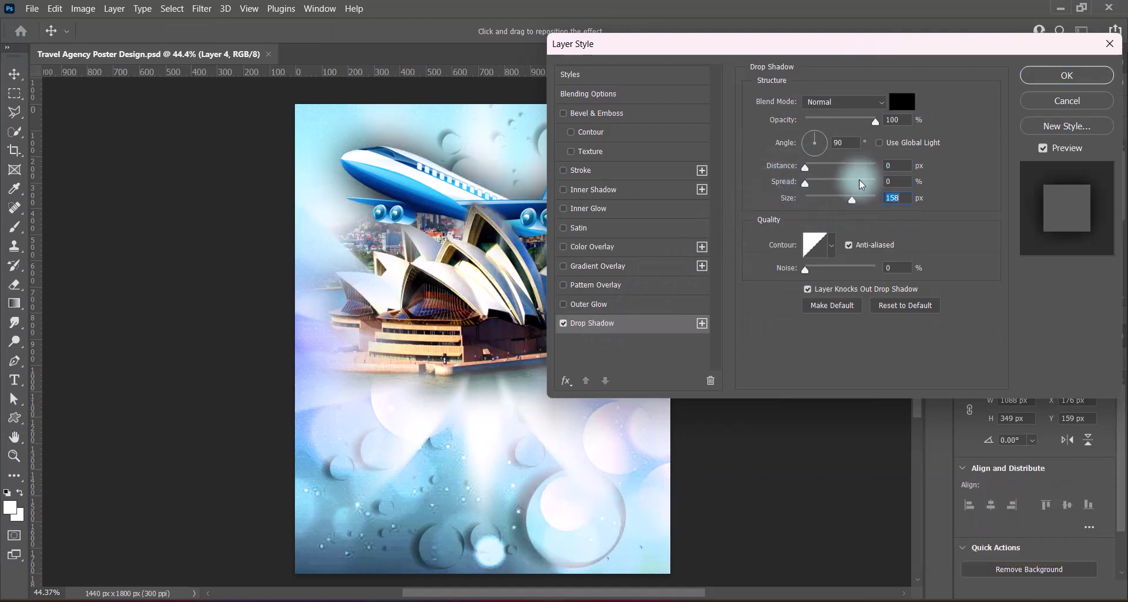
{"action": "left_click_drag", "start_coordinate": [875, 122], "coordinate": [826, 122]}
{"action": "left_click_drag", "start_coordinate": [852, 200], "coordinate": [850, 200]}
{"action": "left_click_drag", "start_coordinate": [825, 121], "coordinate": [837, 122]}
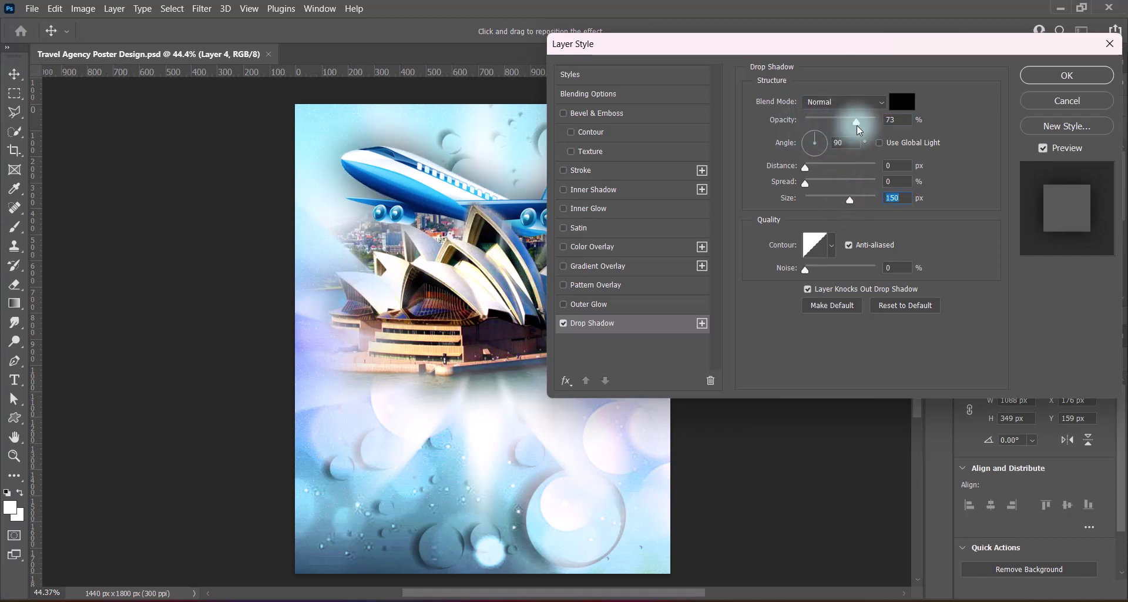
{"action": "double_click", "coordinate": [890, 120]}
{"action": "type", "text": "39"}
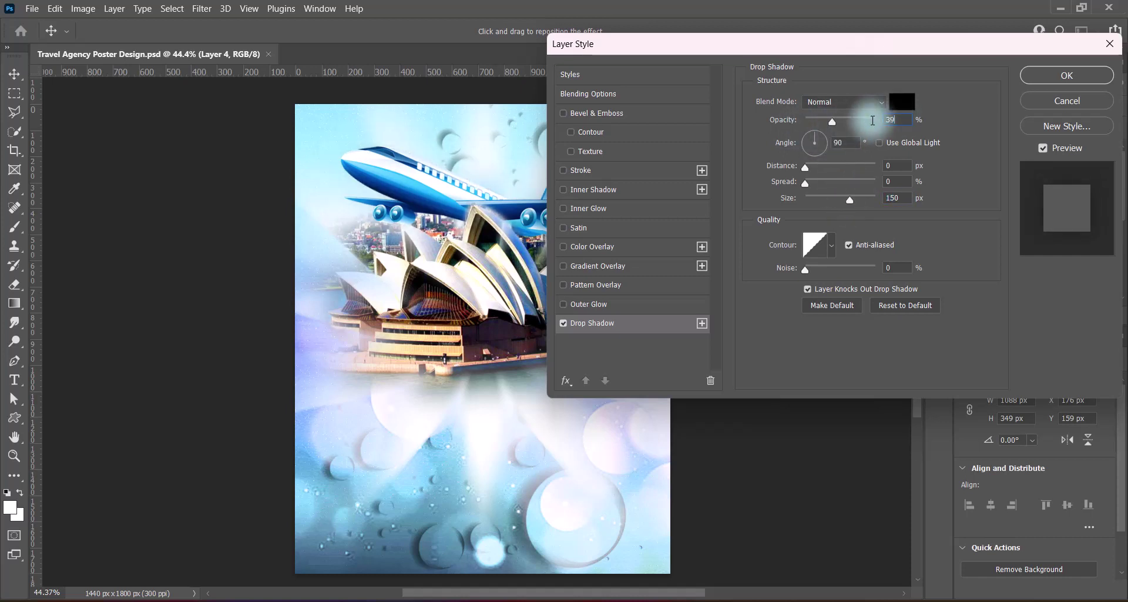
Set the shadow colour to a very dark navy blue, apply it, and save the poster
{"action": "left_click", "coordinate": [902, 101]}
{"action": "left_click", "coordinate": [899, 181]}
{"action": "left_click", "coordinate": [881, 270]}
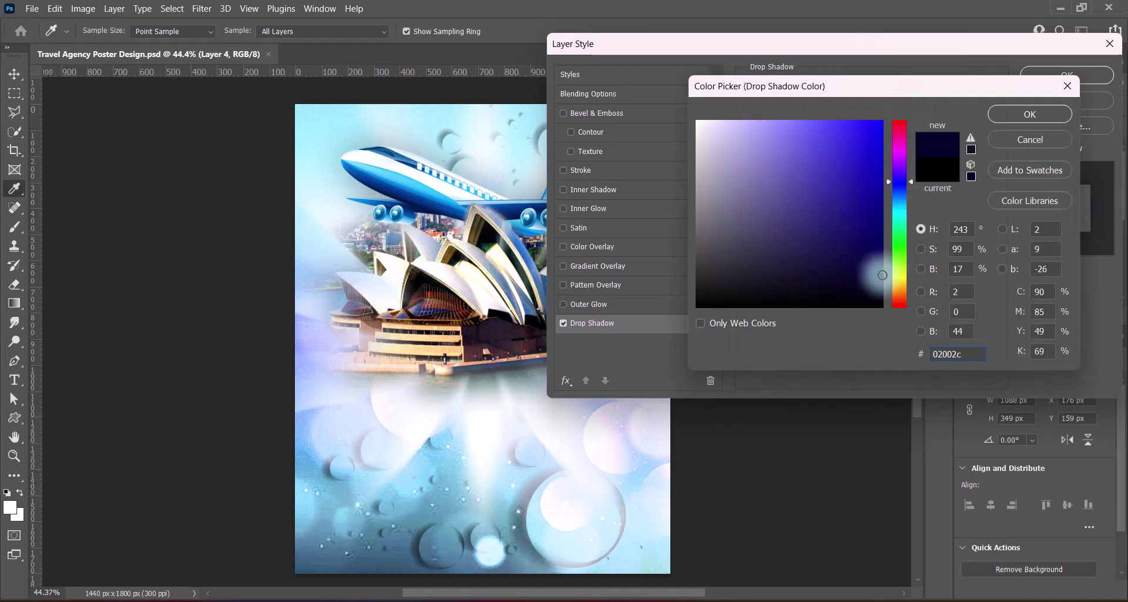
{"action": "key", "text": "Return"}
{"action": "type", "text": "60"}
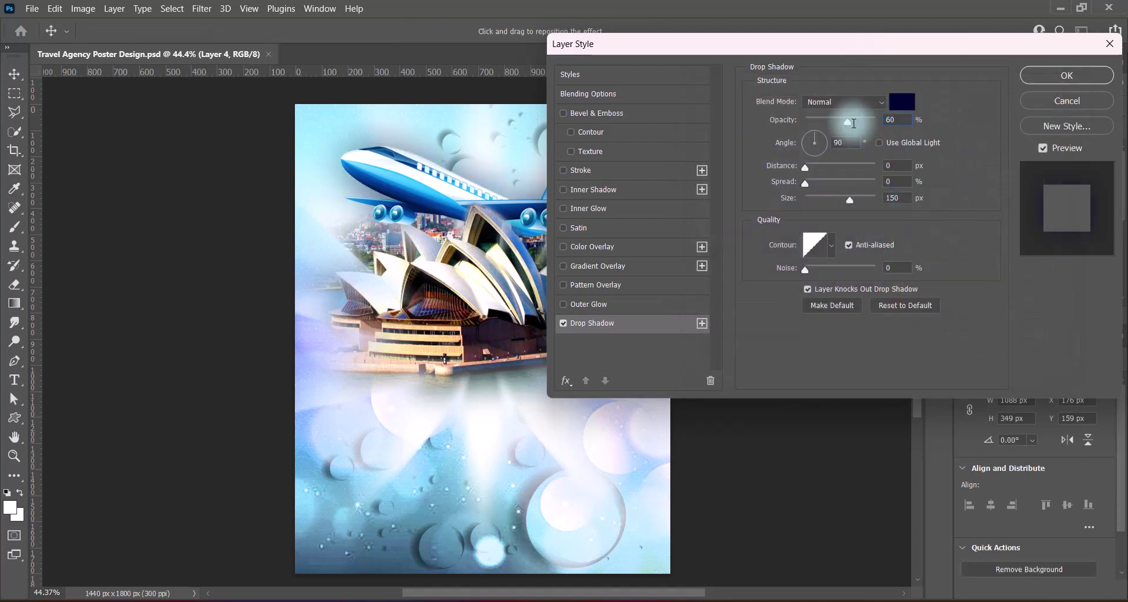
{"action": "type", "text": "45"}
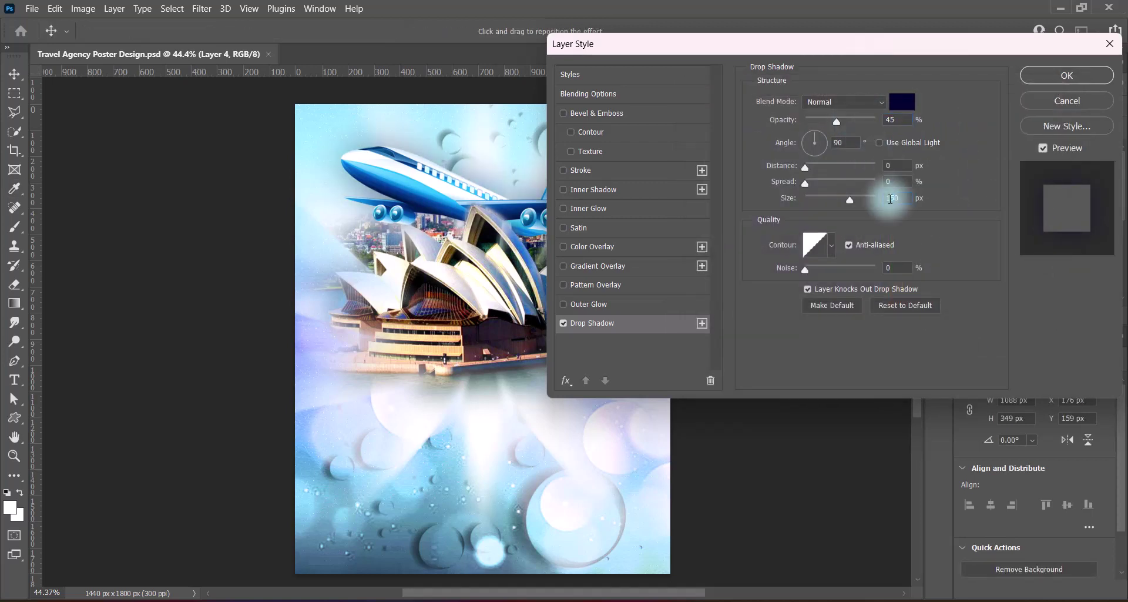
{"action": "left_click", "coordinate": [1039, 79]}
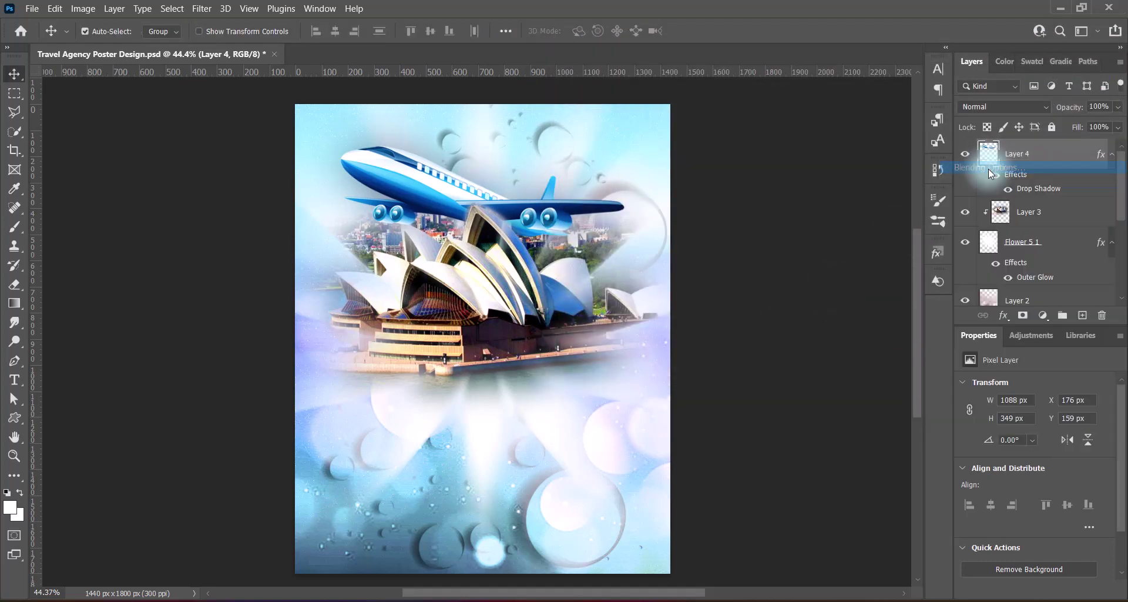
{"action": "double_click", "coordinate": [977, 169]}
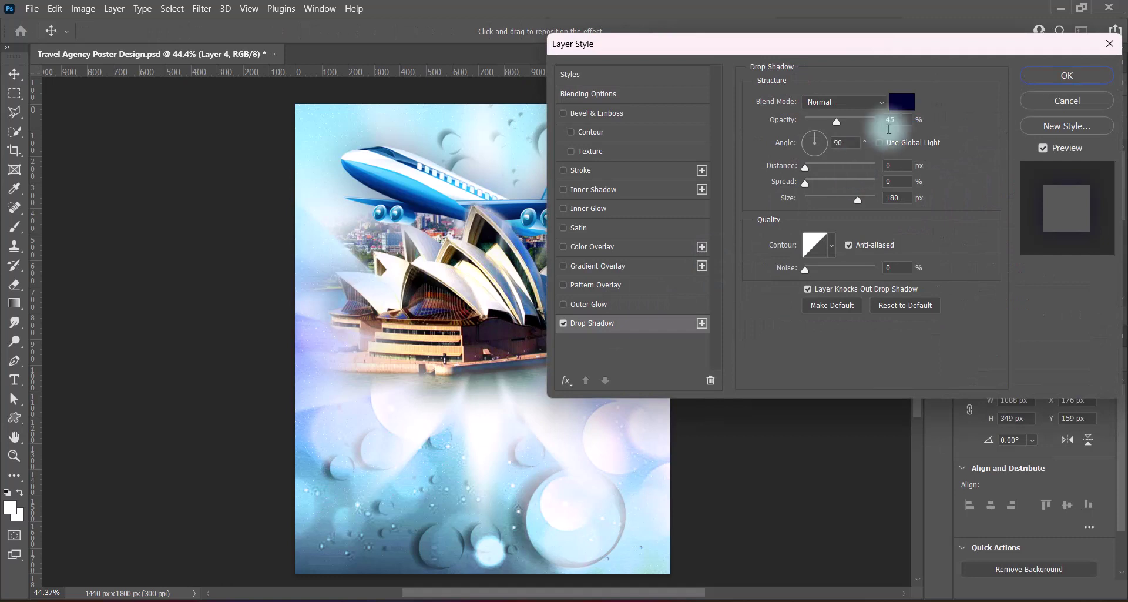
{"action": "left_click", "coordinate": [1029, 78]}
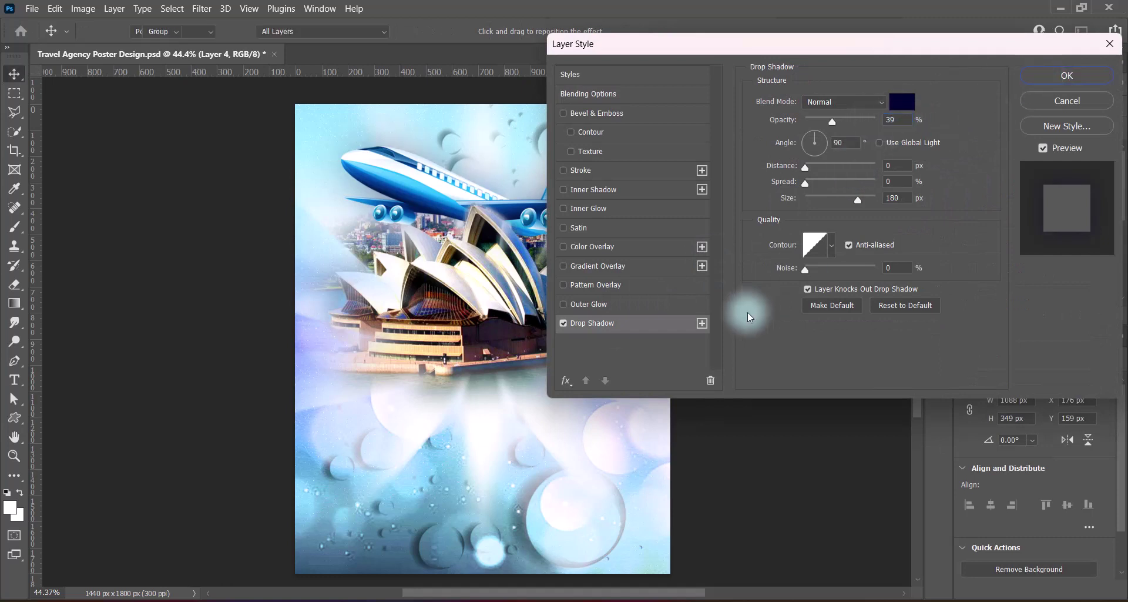
{"action": "key", "text": "ctrl+s"}
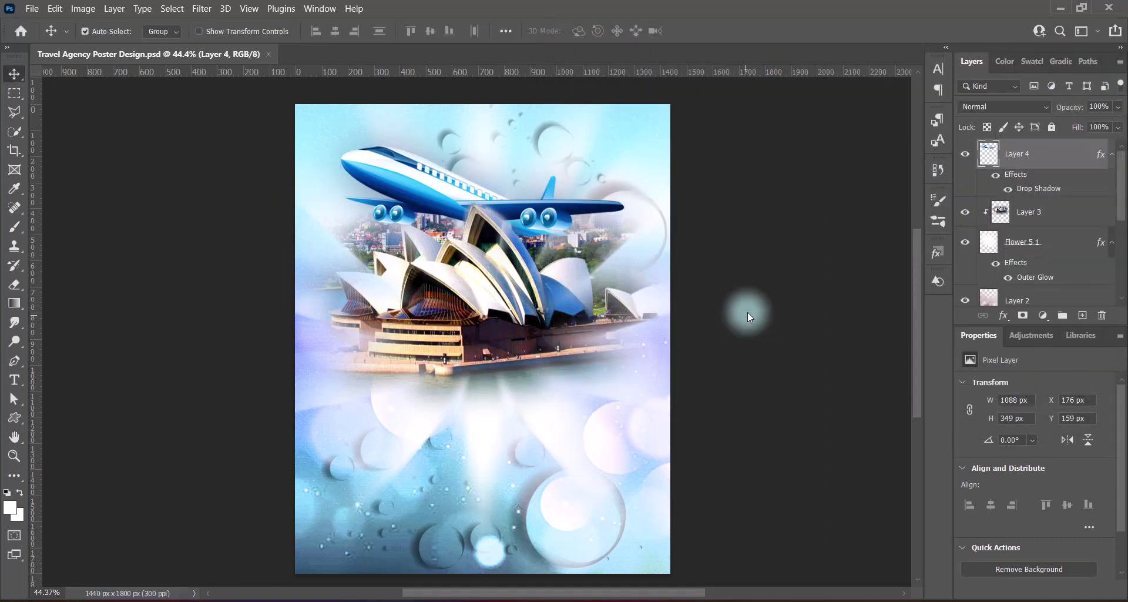
Paste the cloud image and scale it to about 210% to cover the top of the poster
{"action": "key", "text": "ctrl+v"}
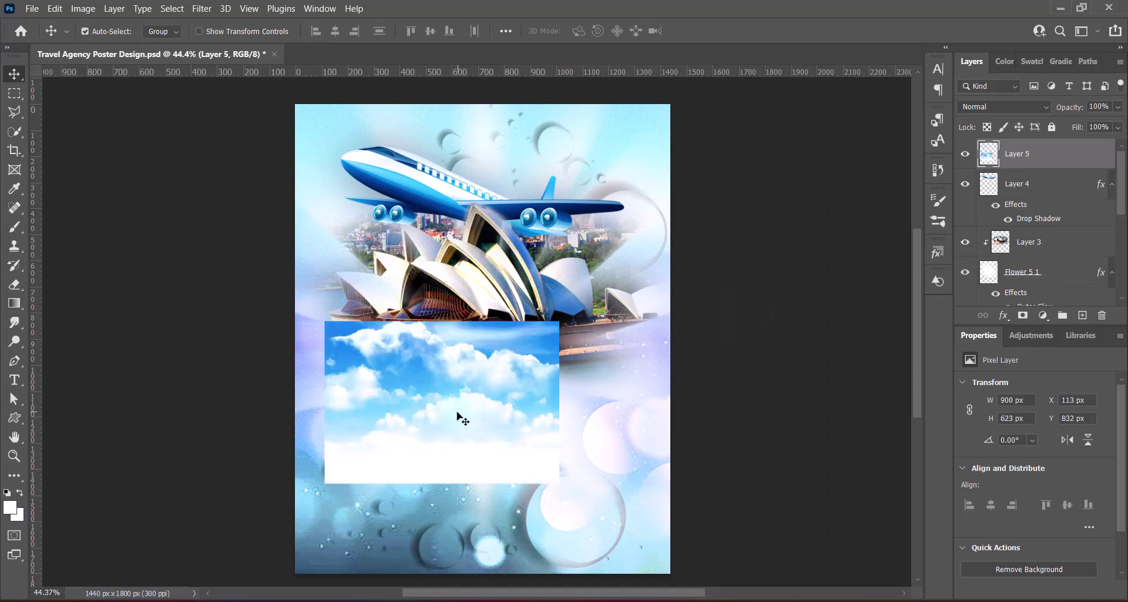
{"action": "key", "text": "ctrl+t"}
{"action": "left_click_drag", "start_coordinate": [560, 402], "coordinate": [667, 410]}
{"action": "left_click_drag", "start_coordinate": [327, 402], "coordinate": [272, 395]}
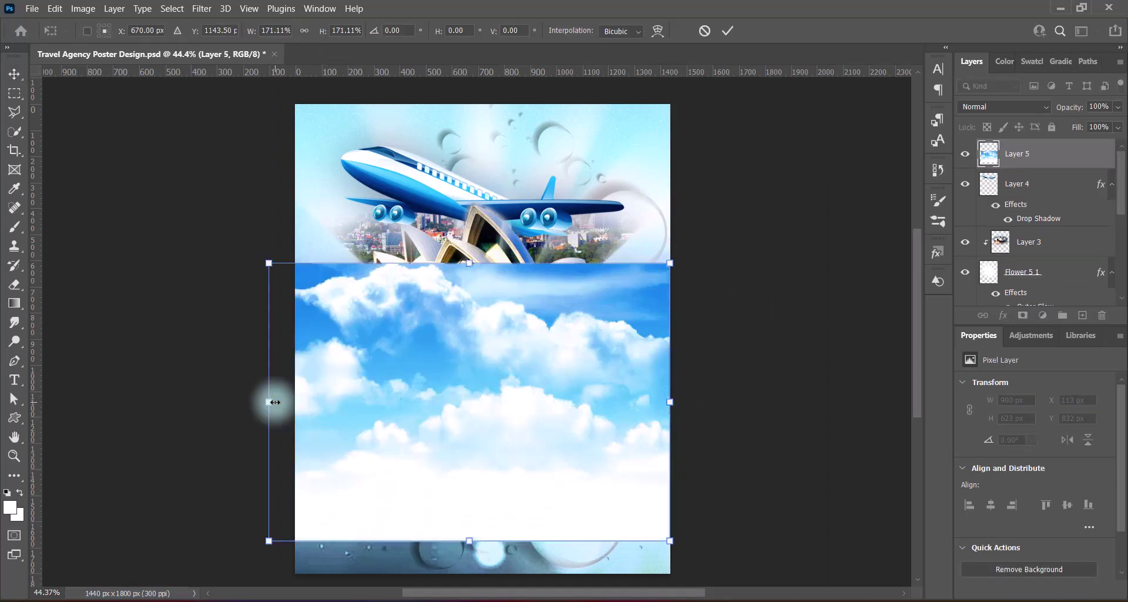
{"action": "left_click_drag", "start_coordinate": [545, 421], "coordinate": [545, 253]}
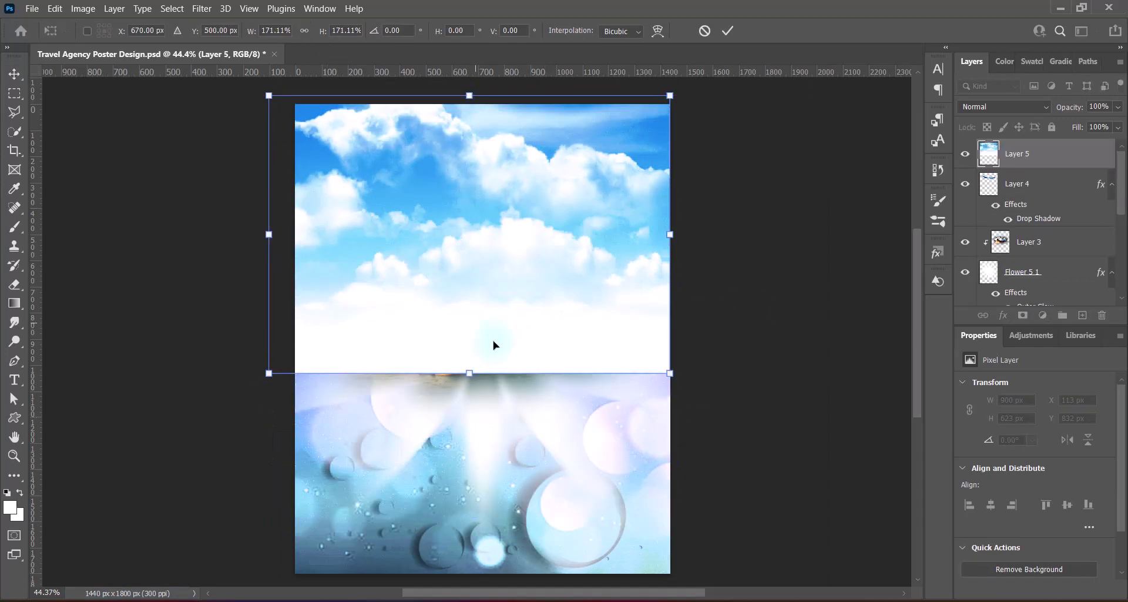
{"action": "left_click_drag", "start_coordinate": [469, 373], "coordinate": [477, 436]}
{"action": "left_click_drag", "start_coordinate": [481, 265], "coordinate": [493, 273]}
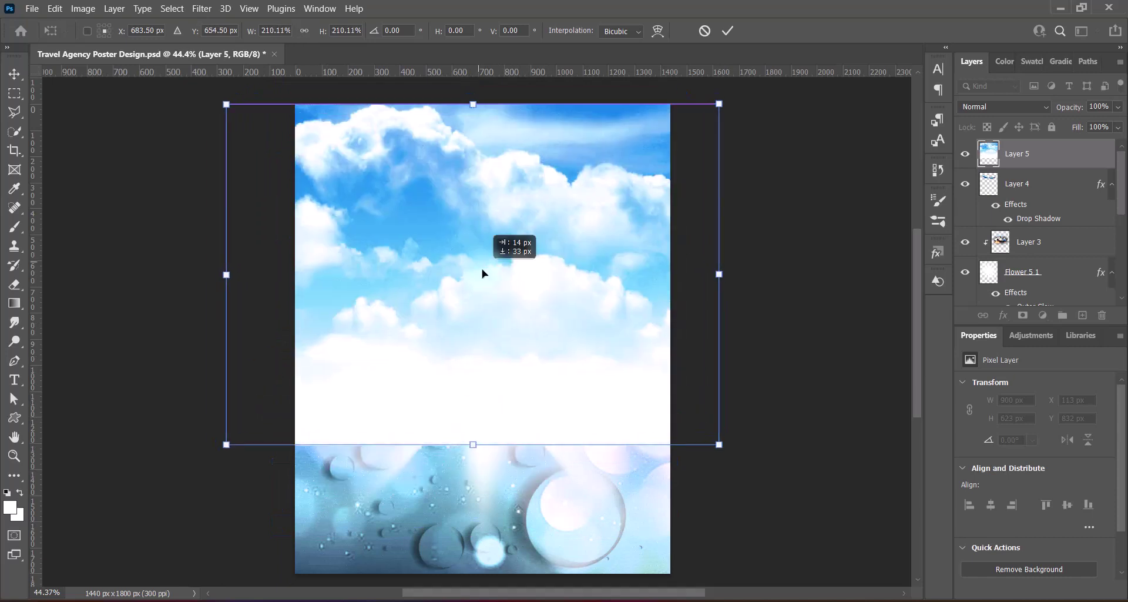
{"action": "left_click", "coordinate": [1025, 155]}
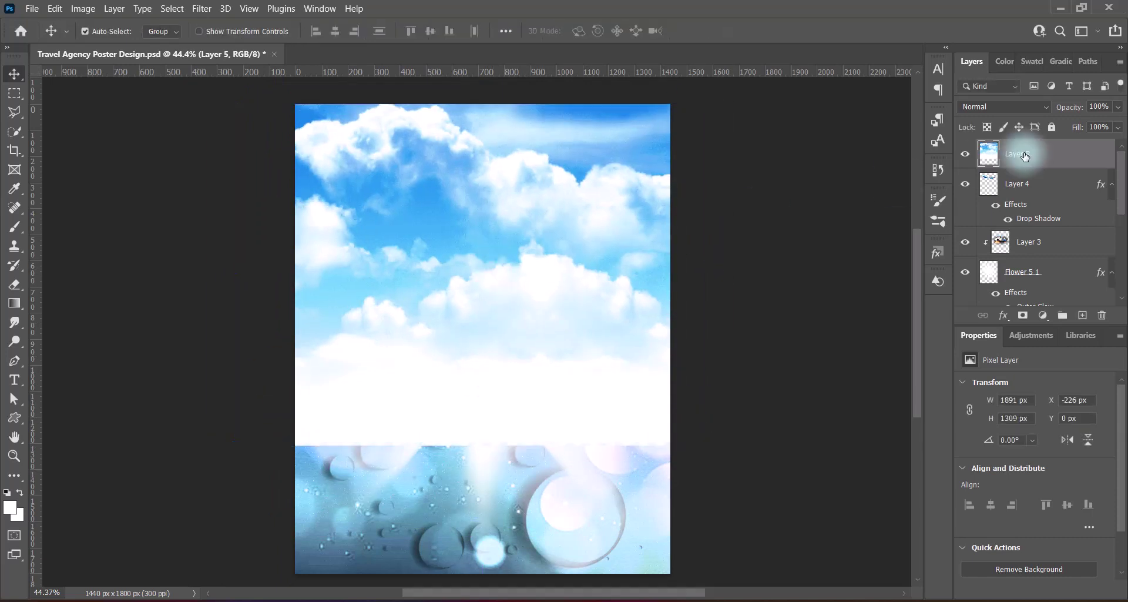
Move Layer 5 down in the Layers panel to sit just above Rectangle 1
{"action": "left_click_drag", "start_coordinate": [1025, 156], "coordinate": [1025, 226]}
{"action": "scroll", "coordinate": [1026, 224], "scroll_direction": "down", "scroll_amount": 1}
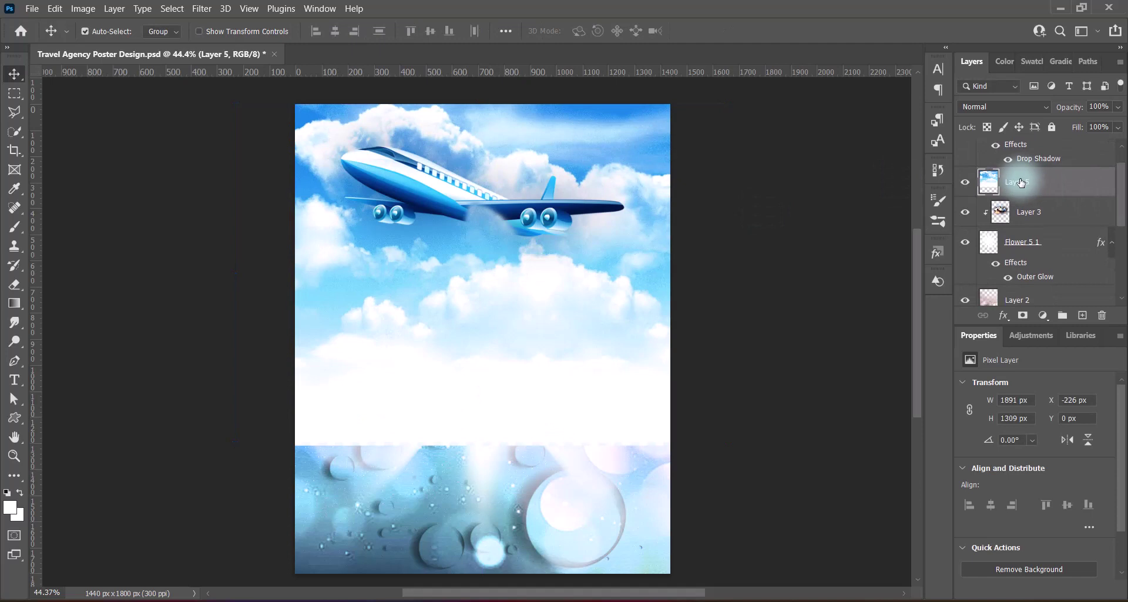
{"action": "left_click_drag", "start_coordinate": [1022, 183], "coordinate": [1026, 273]}
{"action": "scroll", "coordinate": [1016, 213], "scroll_direction": "down", "scroll_amount": 2}
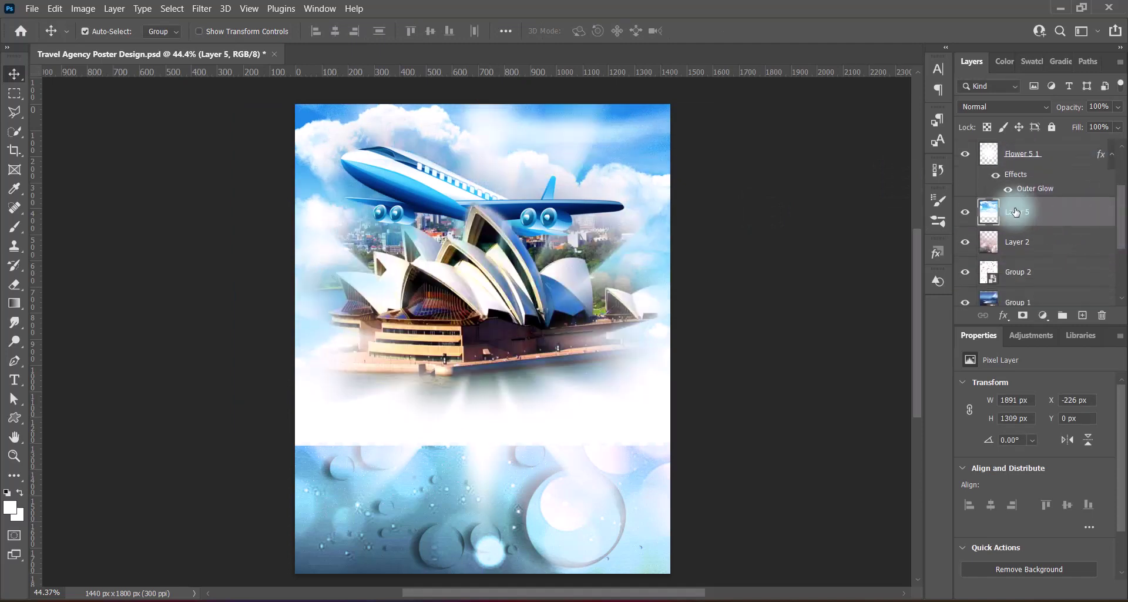
{"action": "left_click_drag", "start_coordinate": [1016, 213], "coordinate": [1020, 244]}
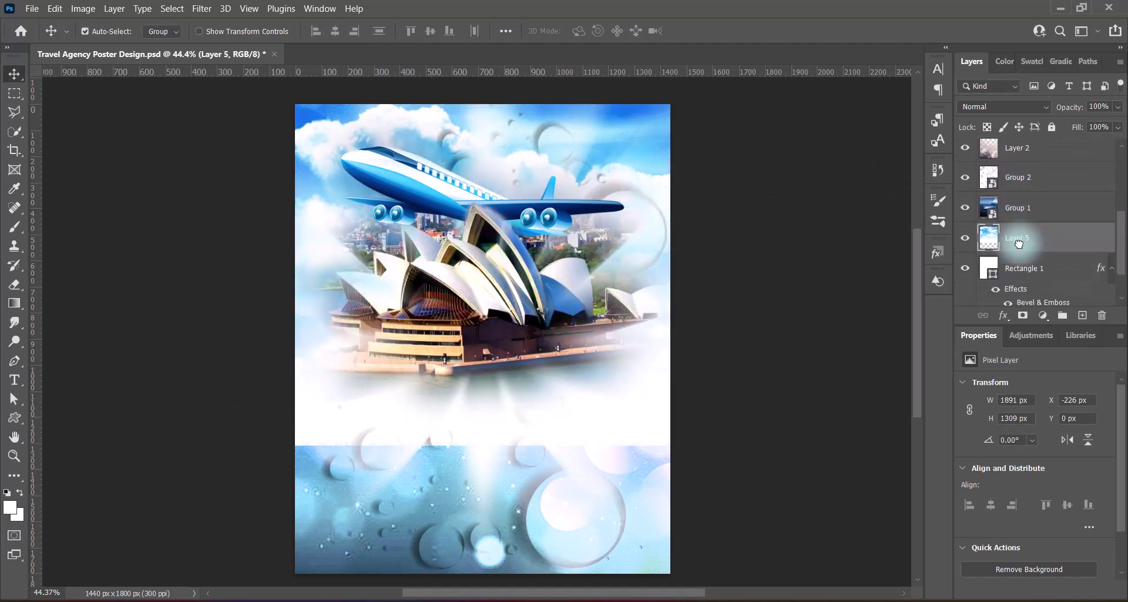
Raise the cloud layer's vibrance to +100
{"action": "left_click", "coordinate": [83, 8]}
{"action": "left_click", "coordinate": [258, 105]}
{"action": "left_click_drag", "start_coordinate": [778, 191], "coordinate": [846, 187]}
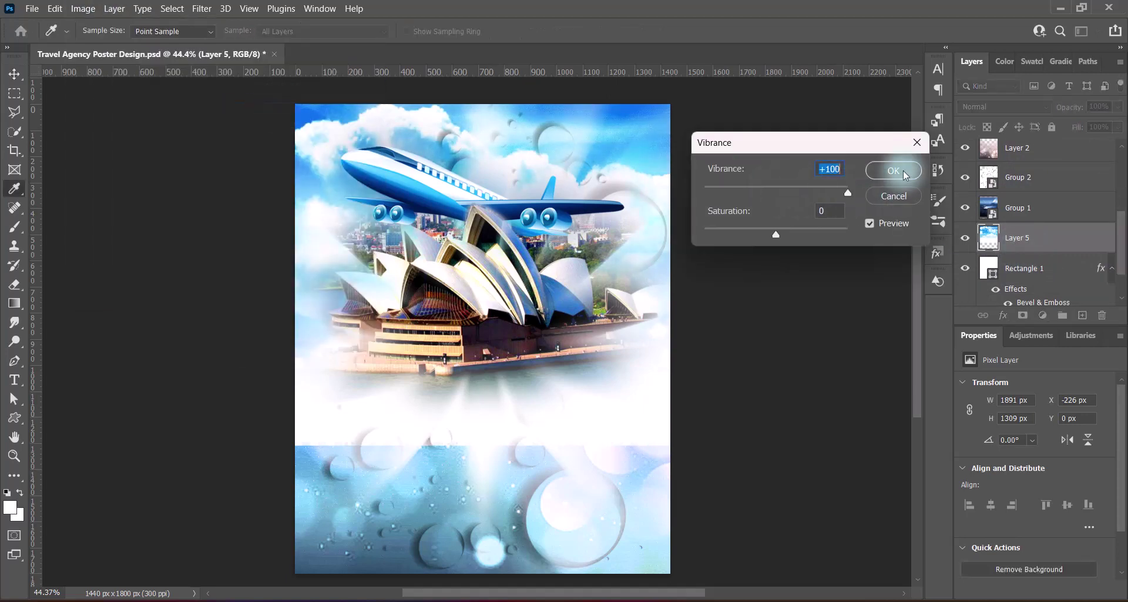
{"action": "left_click", "coordinate": [894, 170]}
Apply the Red Boost Hue/Saturation preset to the clouds
{"action": "left_click", "coordinate": [83, 8]}
{"action": "left_click", "coordinate": [279, 121]}
{"action": "left_click", "coordinate": [713, 114]}
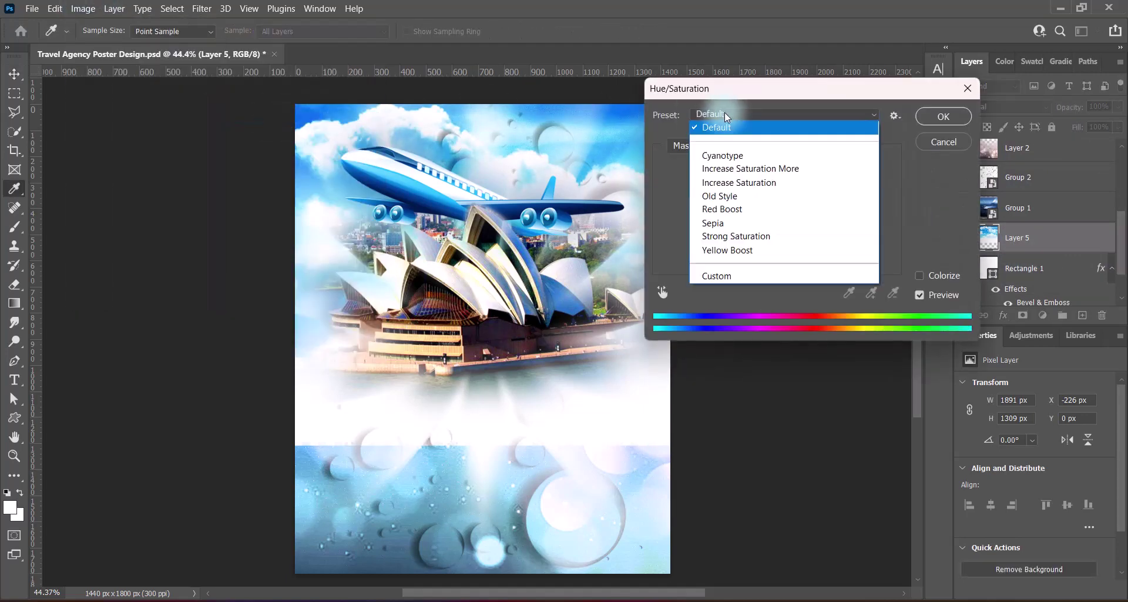
{"action": "left_click", "coordinate": [723, 211]}
{"action": "left_click", "coordinate": [943, 117]}
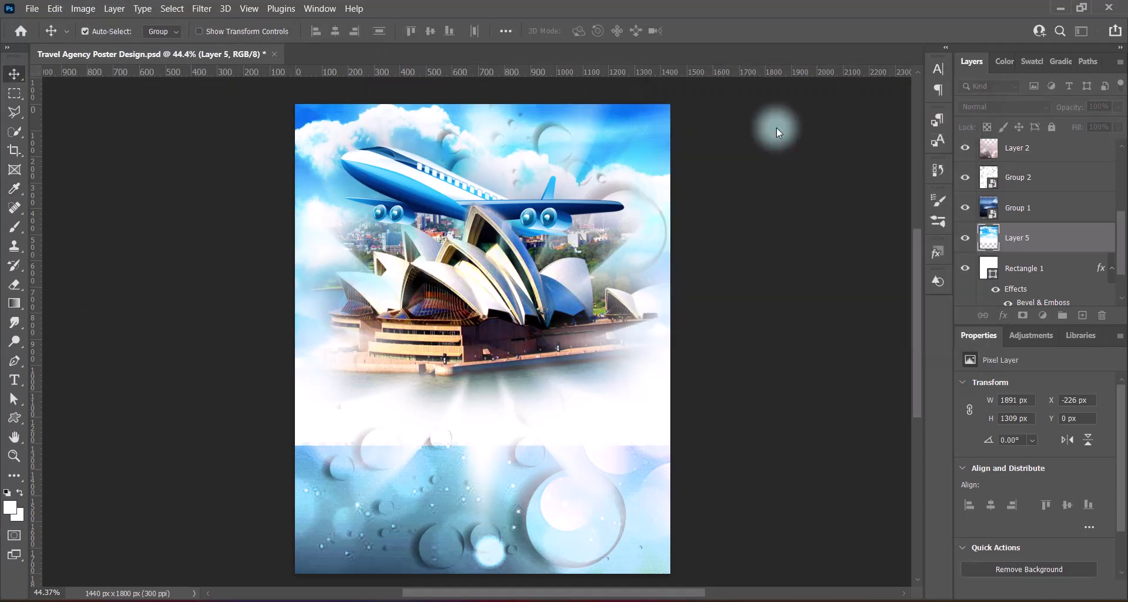
{"action": "left_click", "coordinate": [14, 285]}
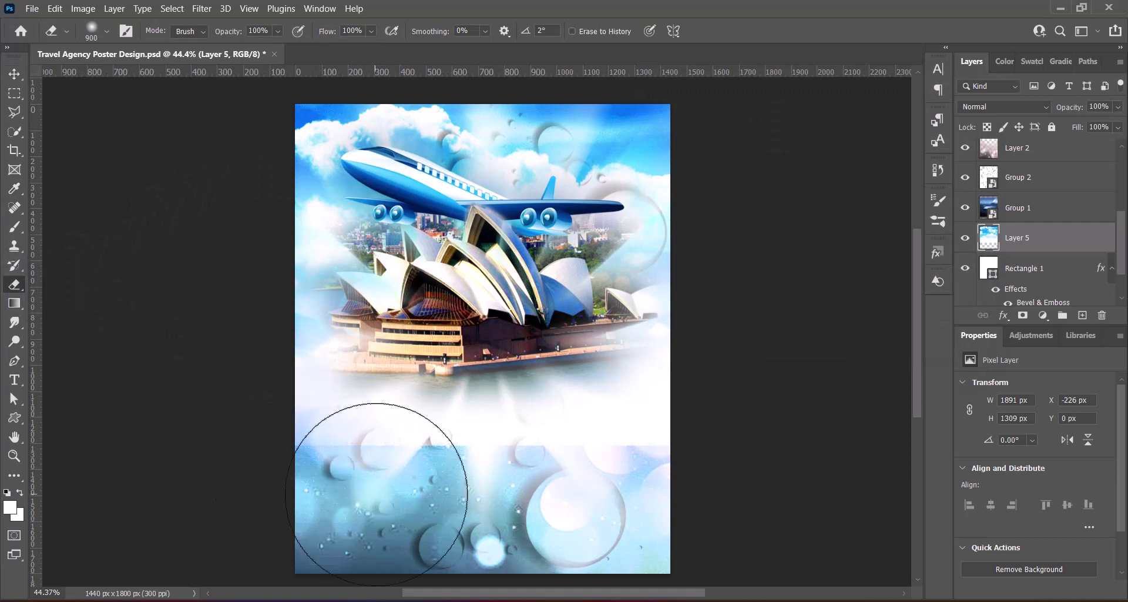
Erase the clouds' hard lower edge with a 900 px eraser so they fade softly
{"action": "mouse_move", "coordinate": [346, 468]}
{"action": "left_mouse_down"}
{"action": "mouse_move", "coordinate": [588, 491]}
{"action": "mouse_move", "coordinate": [336, 459]}
{"action": "mouse_move", "coordinate": [282, 427]}
{"action": "left_mouse_up"}
{"action": "key", "text": "bracketright"}
{"action": "key", "text": "bracketright"}
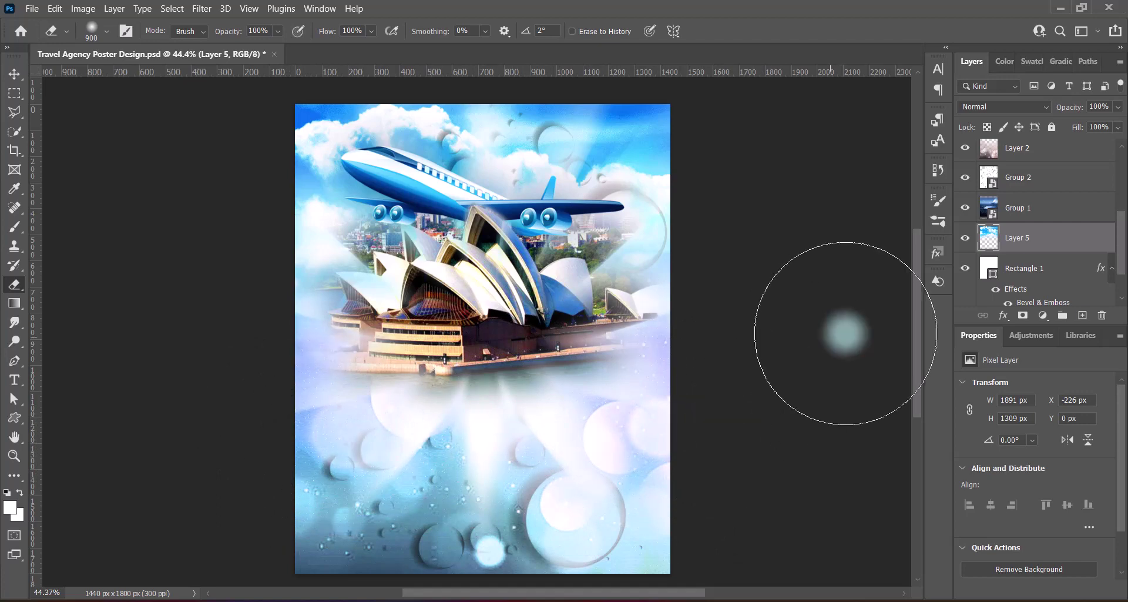
{"action": "key", "text": "v"}
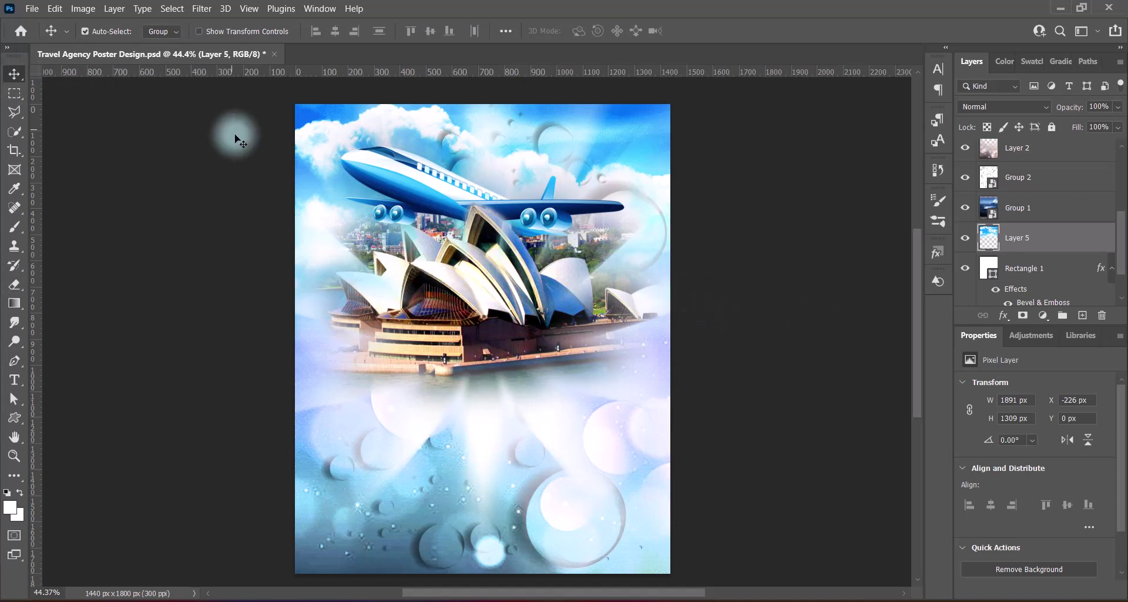
Shrink the new cloud to about 22% (444 × 288 px) and centre it between plane and roofs
{"action": "key", "text": "ctrl+t"}
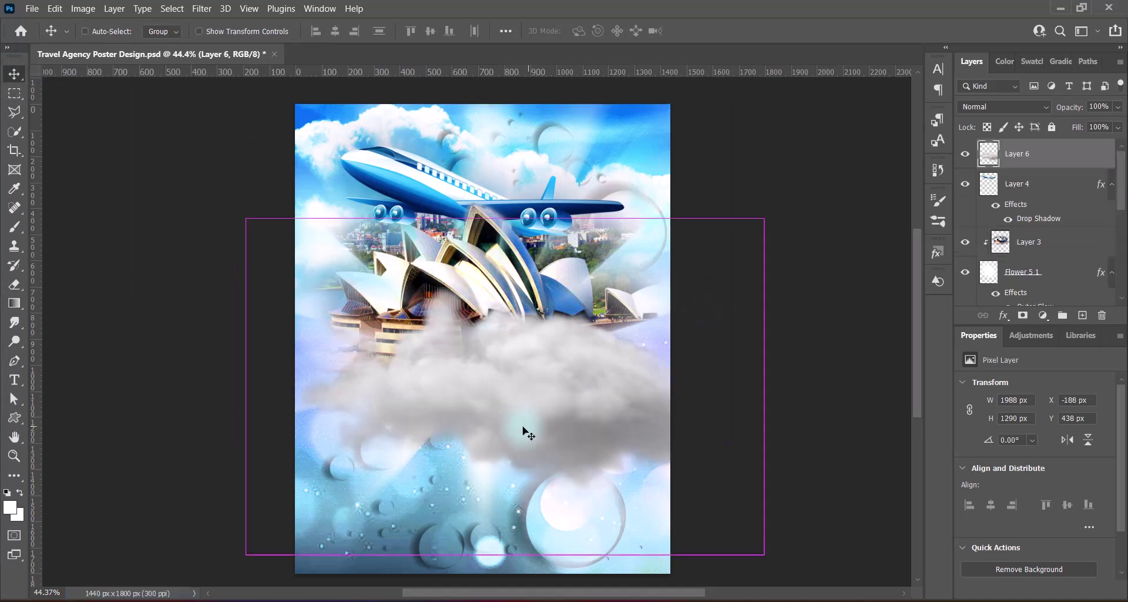
{"action": "left_click_drag", "start_coordinate": [756, 382], "coordinate": [479, 461]}
{"action": "left_click_drag", "start_coordinate": [373, 402], "coordinate": [509, 238]}
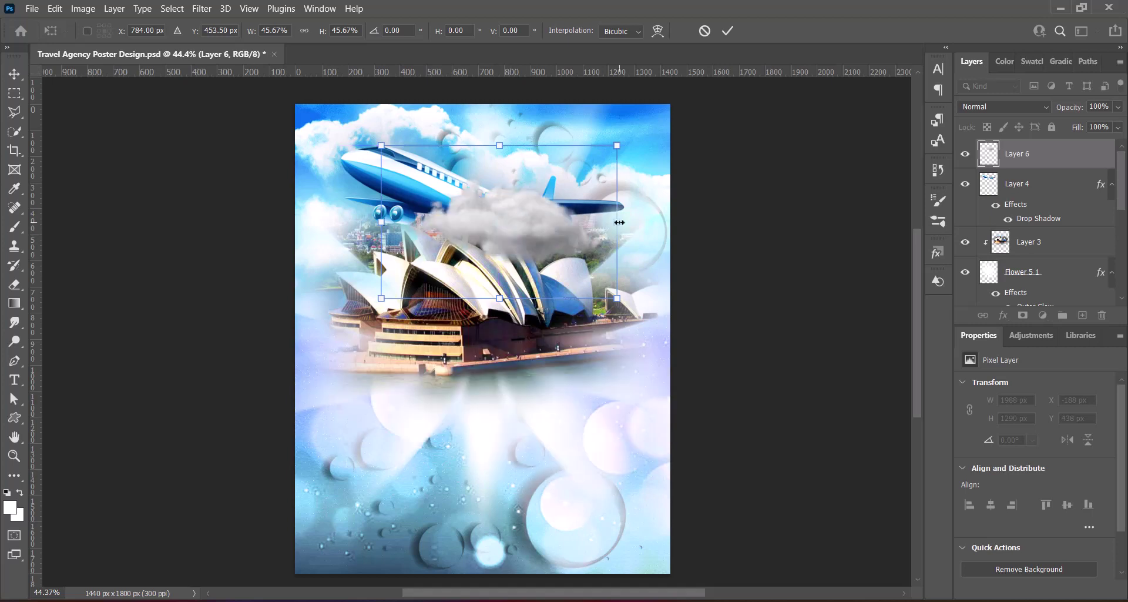
{"action": "mouse_move", "coordinate": [620, 222]}
{"action": "left_mouse_down"}
{"action": "mouse_move", "coordinate": [509, 229]}
{"action": "mouse_move", "coordinate": [518, 205]}
{"action": "left_mouse_up"}
{"action": "left_click_drag", "start_coordinate": [577, 149], "coordinate": [537, 175]}
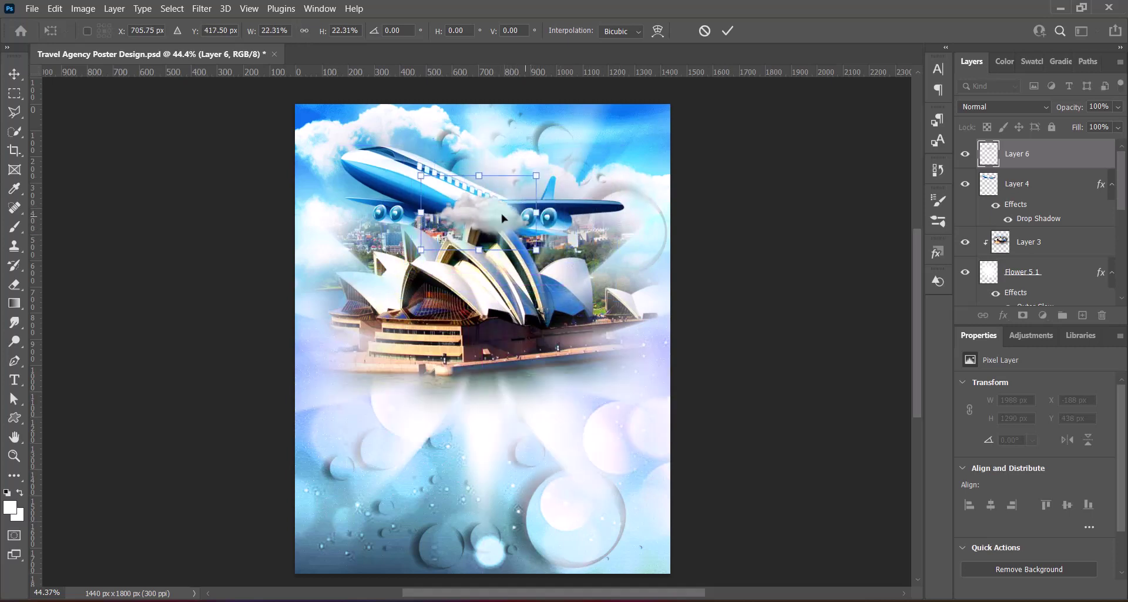
{"action": "left_click_drag", "start_coordinate": [502, 219], "coordinate": [510, 221]}
{"action": "key", "text": "Return"}
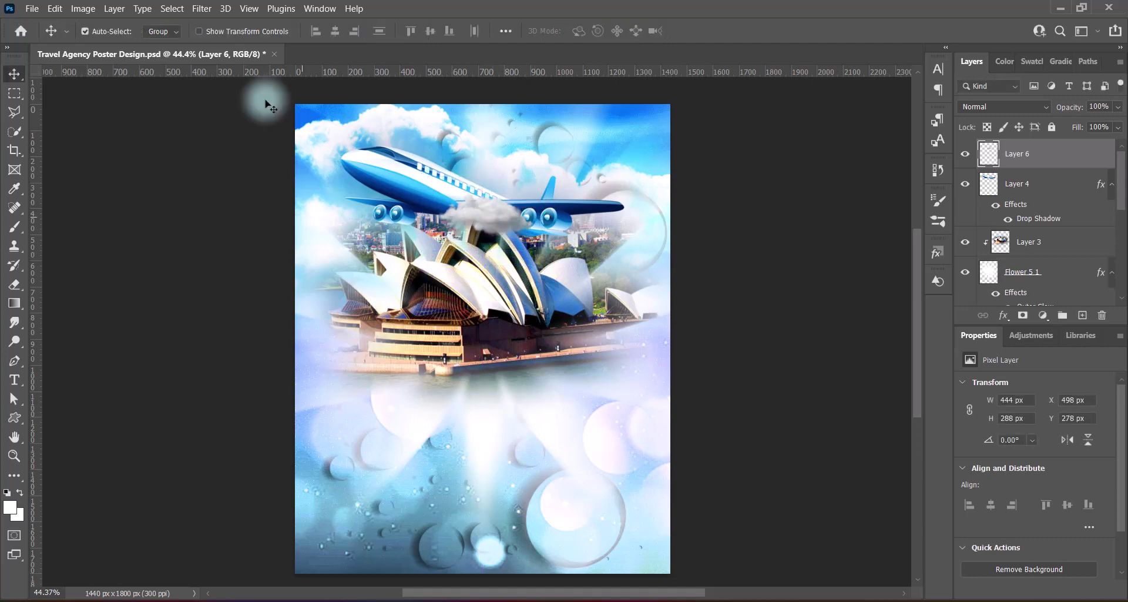
Boost the small cloud's contrast with the Levels preset Increase Contrast 3
{"action": "left_click", "coordinate": [84, 8]}
{"action": "left_click", "coordinate": [246, 45]}
{"action": "left_click", "coordinate": [847, 57]}
{"action": "left_click", "coordinate": [806, 140]}
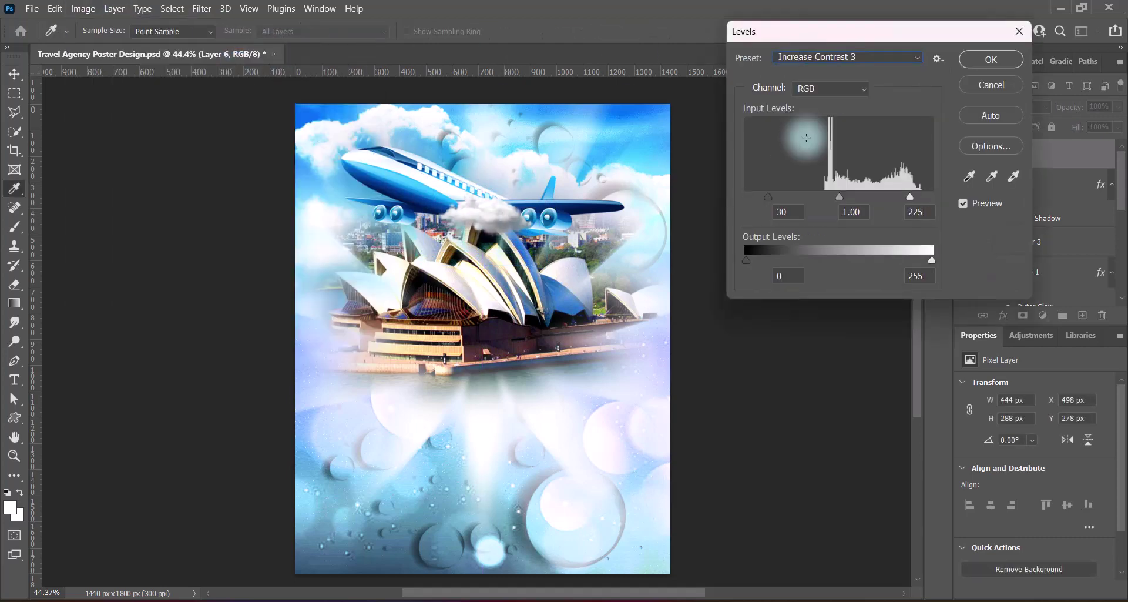
{"action": "left_click", "coordinate": [992, 59]}
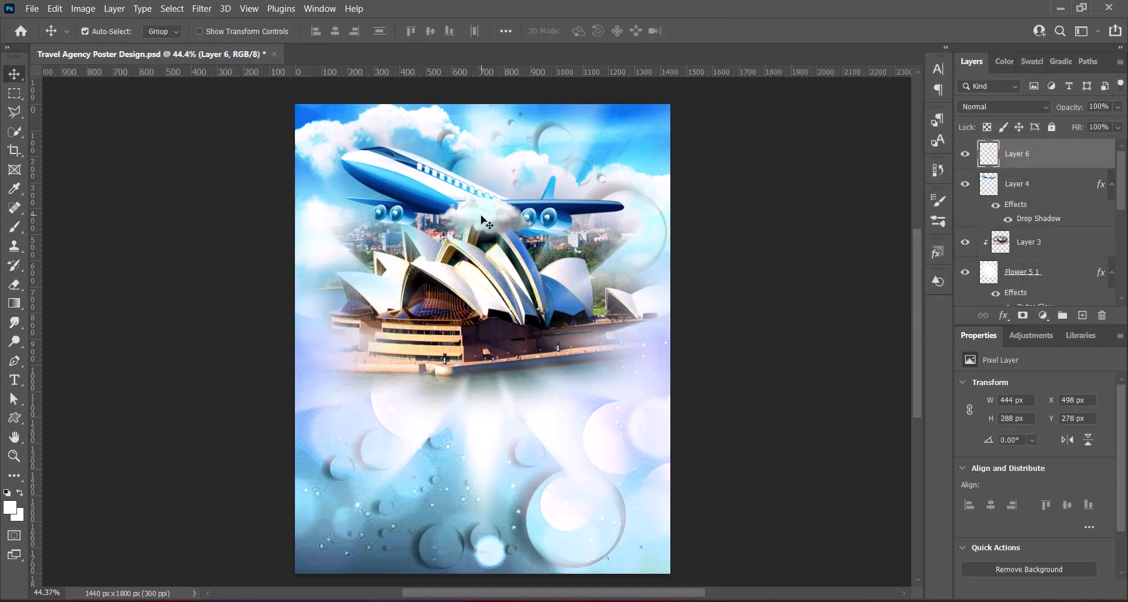
Copy the cloud below the Opera House, mirror it horizontally and settle it as a large bank
{"action": "left_click_drag", "start_coordinate": [484, 220], "coordinate": [491, 218]}
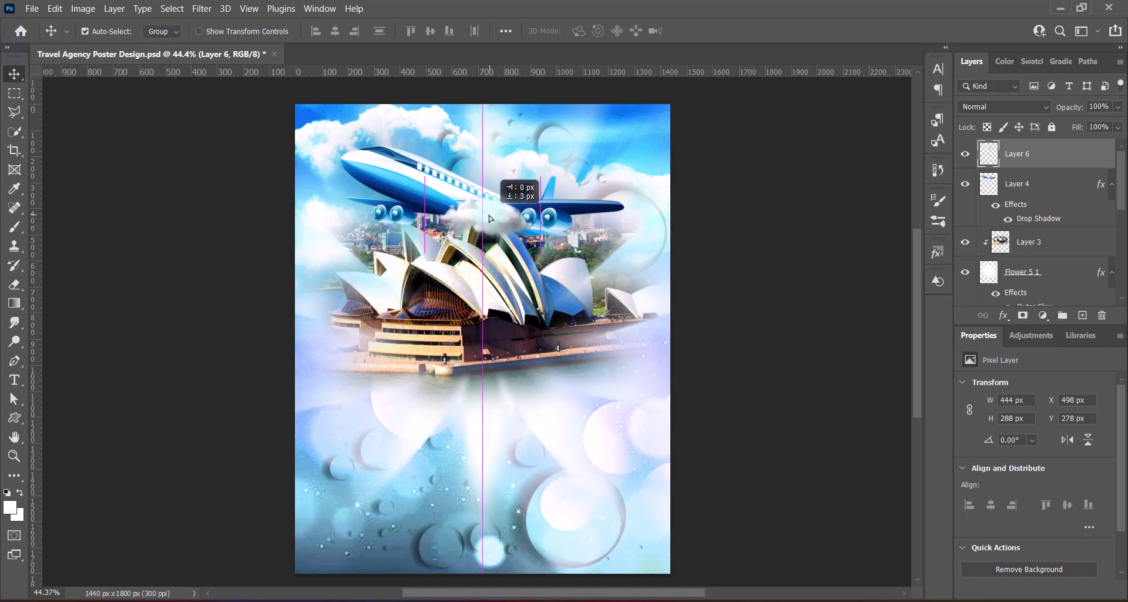
{"action": "mouse_move", "coordinate": [494, 222]}
{"action": "left_mouse_down"}
{"action": "mouse_move", "coordinate": [479, 387]}
{"action": "mouse_move", "coordinate": [586, 372]}
{"action": "left_mouse_up"}
{"action": "key", "text": "ctrl+t"}
{"action": "right_click", "coordinate": [473, 385]}
{"action": "left_click", "coordinate": [498, 365]}
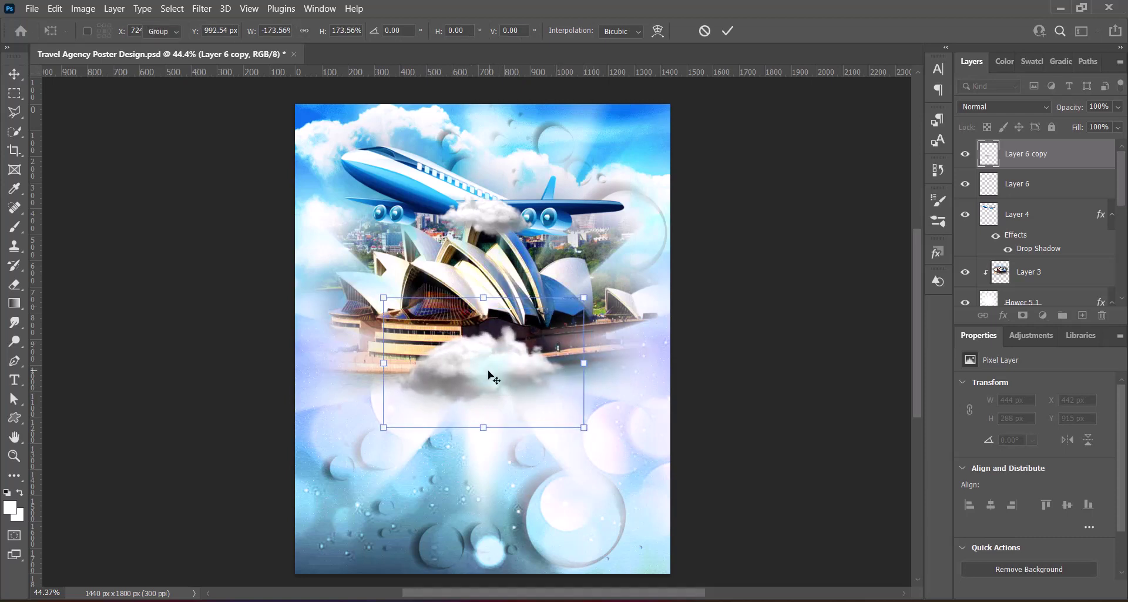
{"action": "key", "text": "Return"}
{"action": "mouse_move", "coordinate": [479, 370]}
{"action": "left_mouse_down"}
{"action": "mouse_move", "coordinate": [474, 385]}
{"action": "mouse_move", "coordinate": [568, 397]}
{"action": "left_mouse_up"}
Add a tilted cloud copy right of the big cloud, layered beneath it
{"action": "key", "text": "ctrl+t"}
{"action": "mouse_move", "coordinate": [452, 346]}
{"action": "left_mouse_down"}
{"action": "mouse_move", "coordinate": [442, 399]}
{"action": "mouse_move", "coordinate": [617, 453]}
{"action": "left_mouse_up"}
{"action": "key", "text": "Return"}
{"action": "left_click_drag", "start_coordinate": [1028, 153], "coordinate": [1028, 194]}
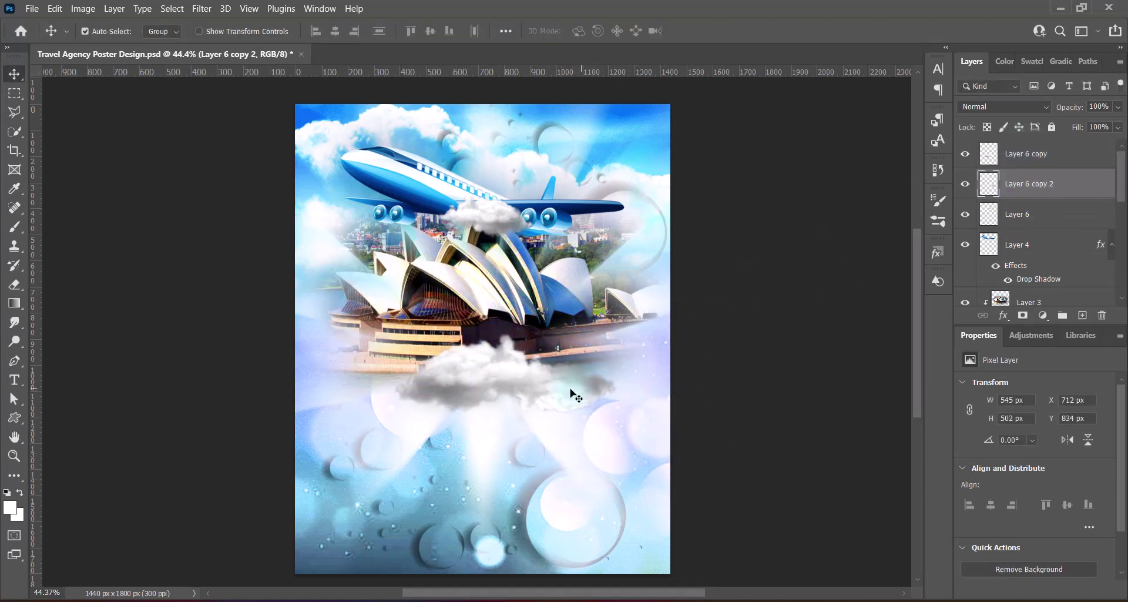
{"action": "mouse_move", "coordinate": [570, 398]}
{"action": "left_mouse_down"}
{"action": "mouse_move", "coordinate": [559, 401]}
{"action": "mouse_move", "coordinate": [585, 368]}
{"action": "left_mouse_up"}
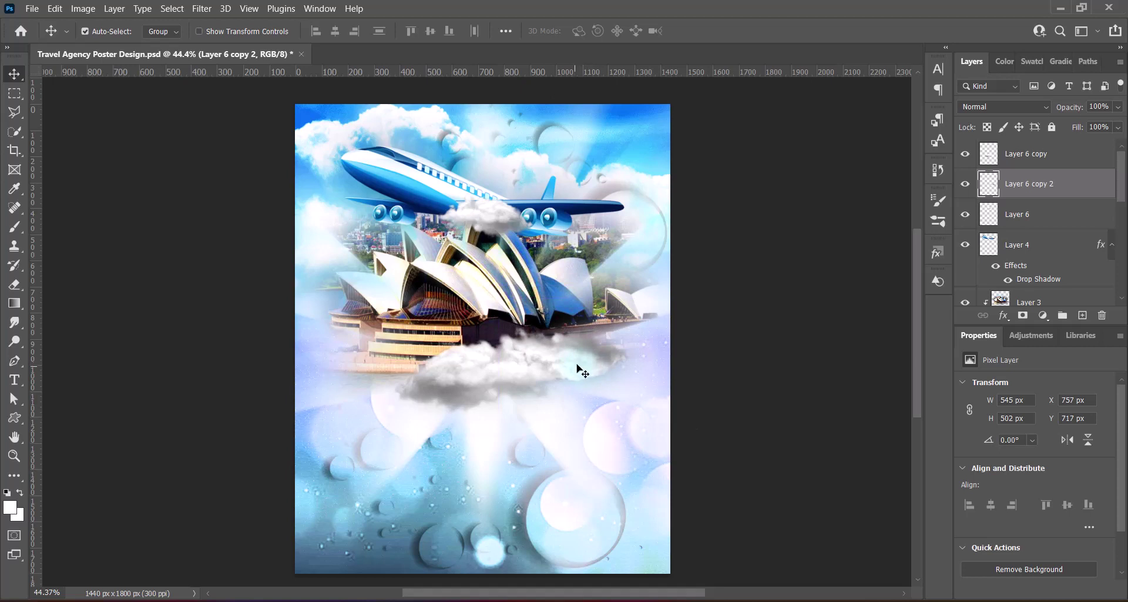
Copy a cloud to the left side, flip it vertically and enlarge it to about 121%
{"action": "left_click_drag", "start_coordinate": [570, 368], "coordinate": [389, 369]}
{"action": "key", "text": "ctrl+t"}
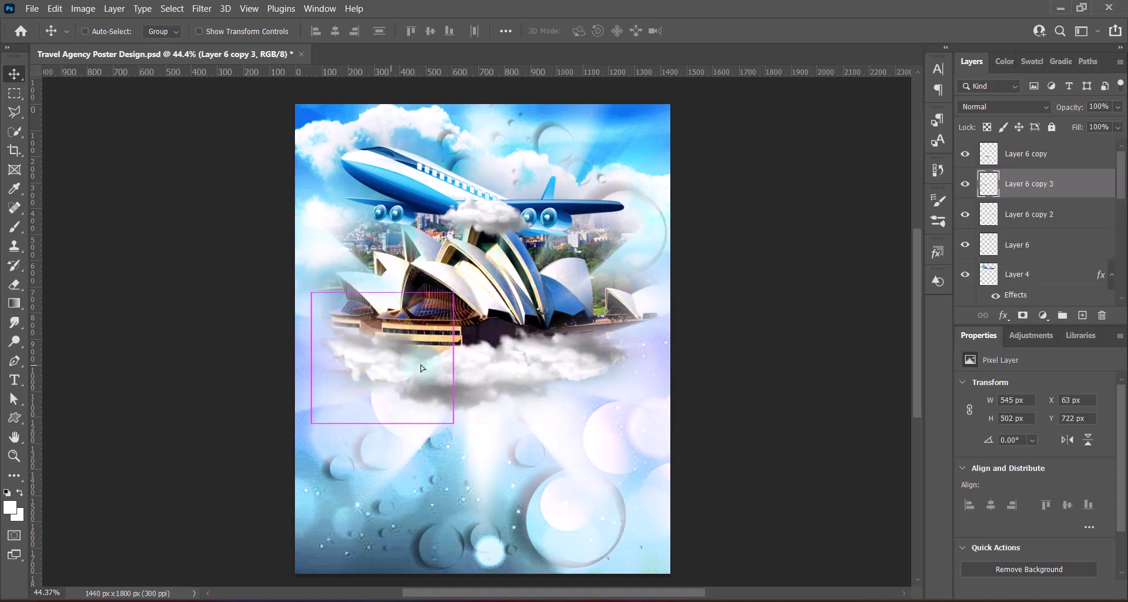
{"action": "right_click", "coordinate": [395, 362]}
{"action": "left_click", "coordinate": [401, 356]}
{"action": "left_click", "coordinate": [401, 361]}
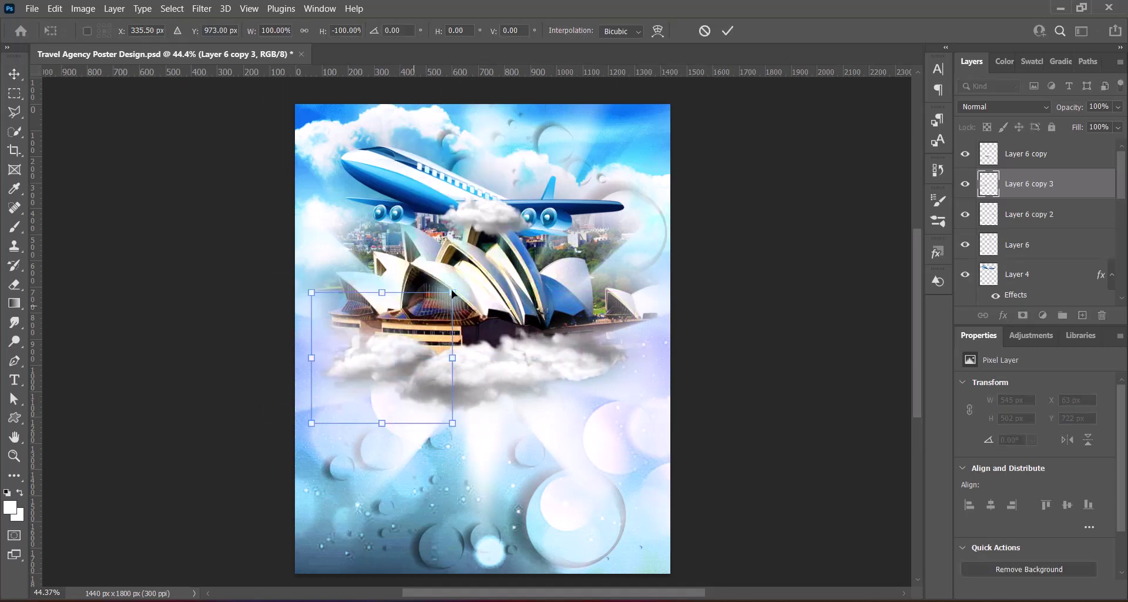
{"action": "left_click_drag", "start_coordinate": [452, 290], "coordinate": [482, 265]}
{"action": "left_click_drag", "start_coordinate": [419, 338], "coordinate": [419, 344]}
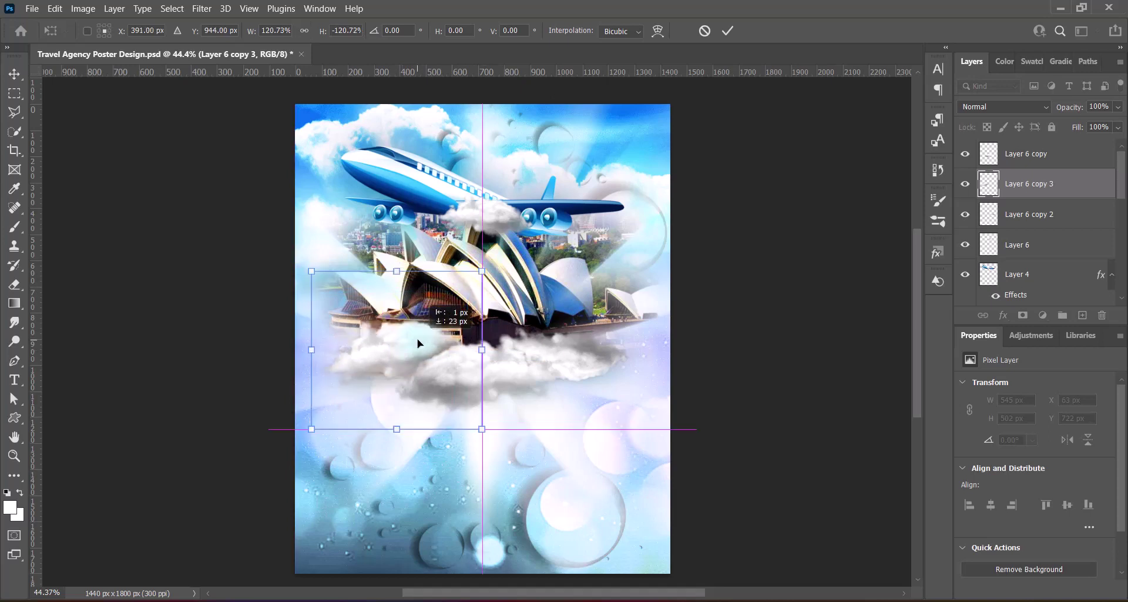
{"action": "left_click", "coordinate": [834, 352]}
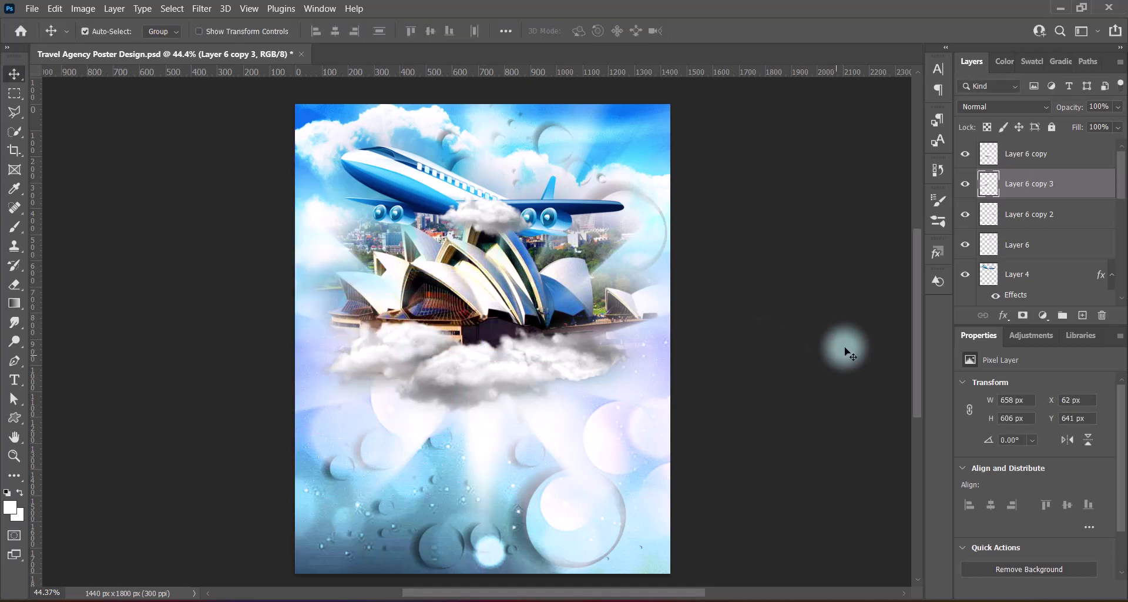
Copy a small cloud up, mirror it horizontally and place it at the poster's left edge
{"action": "mouse_move", "coordinate": [526, 224]}
{"action": "left_mouse_down"}
{"action": "mouse_move", "coordinate": [367, 190]}
{"action": "mouse_move", "coordinate": [493, 164]}
{"action": "left_mouse_up"}
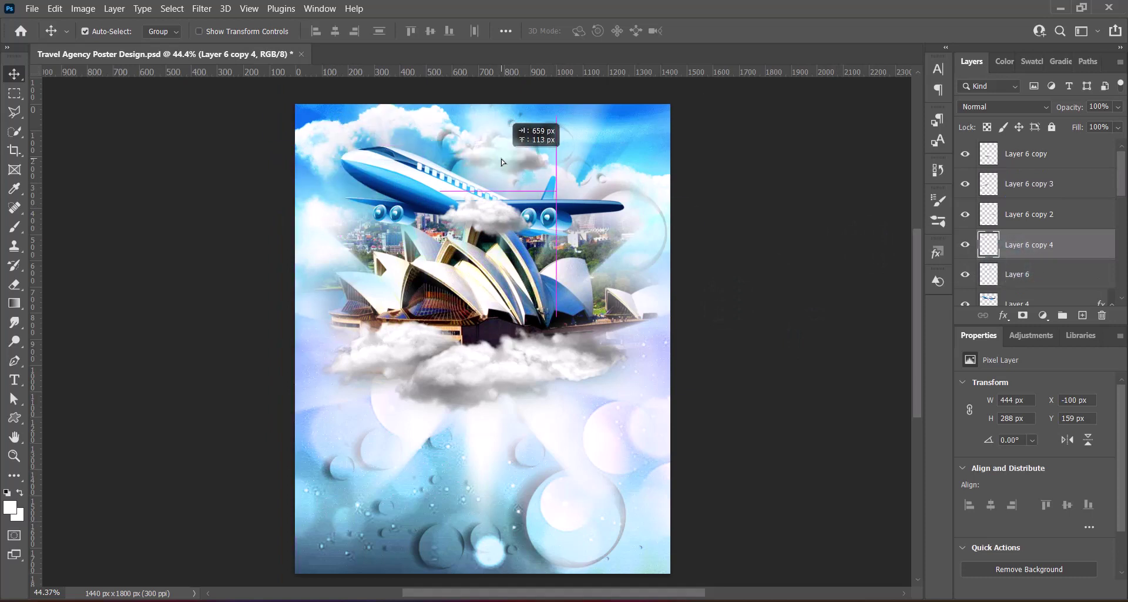
{"action": "key", "text": "ctrl+t"}
{"action": "right_click", "coordinate": [517, 158]}
{"action": "left_click", "coordinate": [556, 426]}
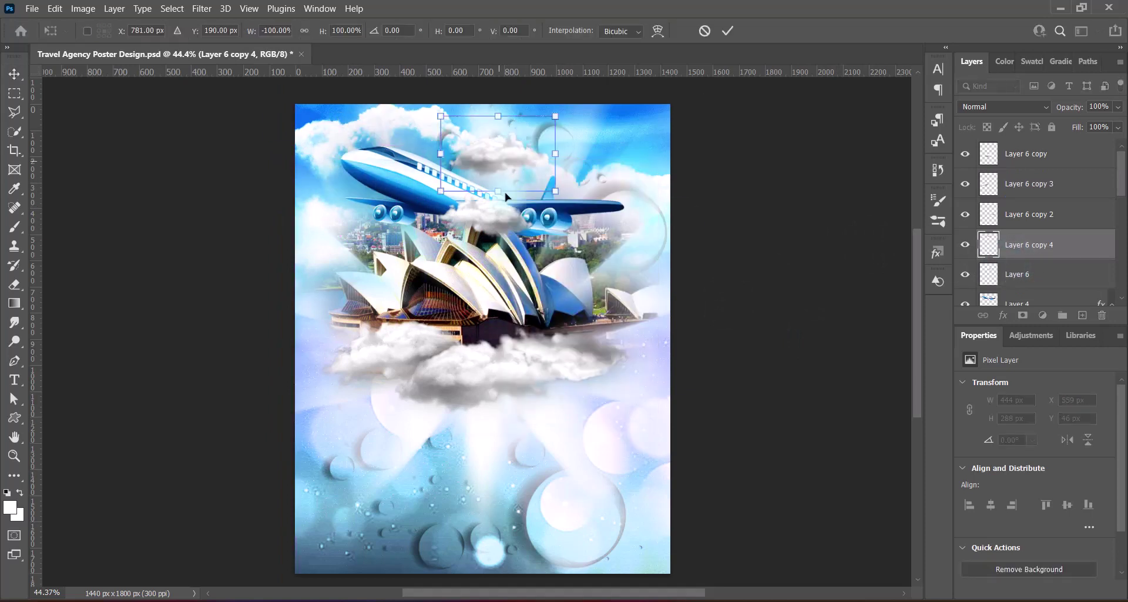
{"action": "left_click_drag", "start_coordinate": [516, 169], "coordinate": [484, 168]}
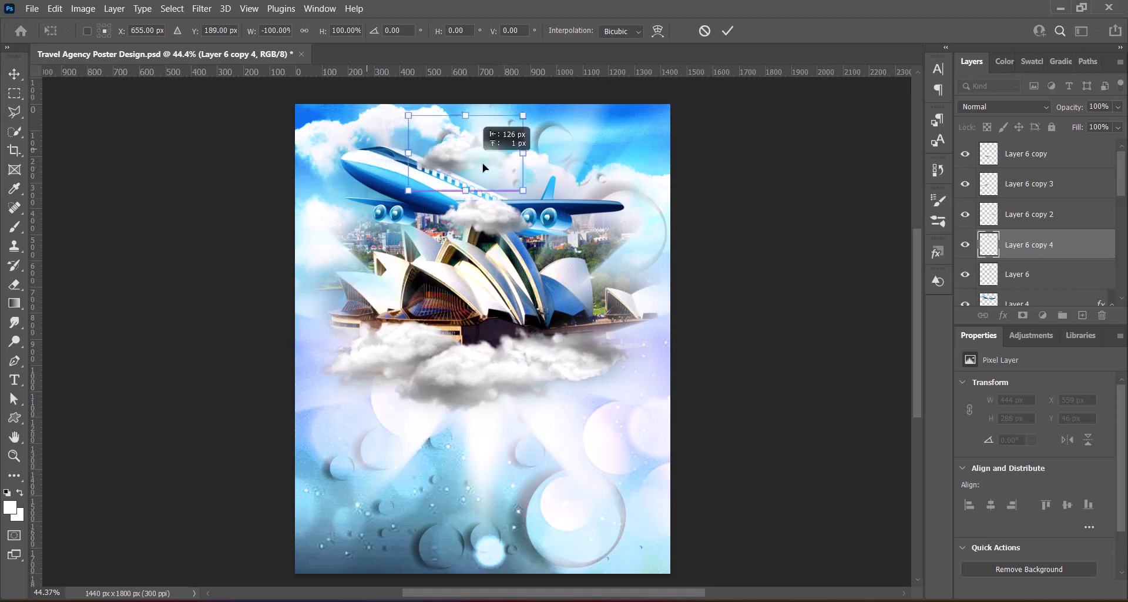
{"action": "key", "text": "Return"}
{"action": "mouse_move", "coordinate": [483, 163]}
{"action": "left_mouse_down"}
{"action": "mouse_move", "coordinate": [348, 223]}
{"action": "mouse_move", "coordinate": [350, 183]}
{"action": "left_mouse_up"}
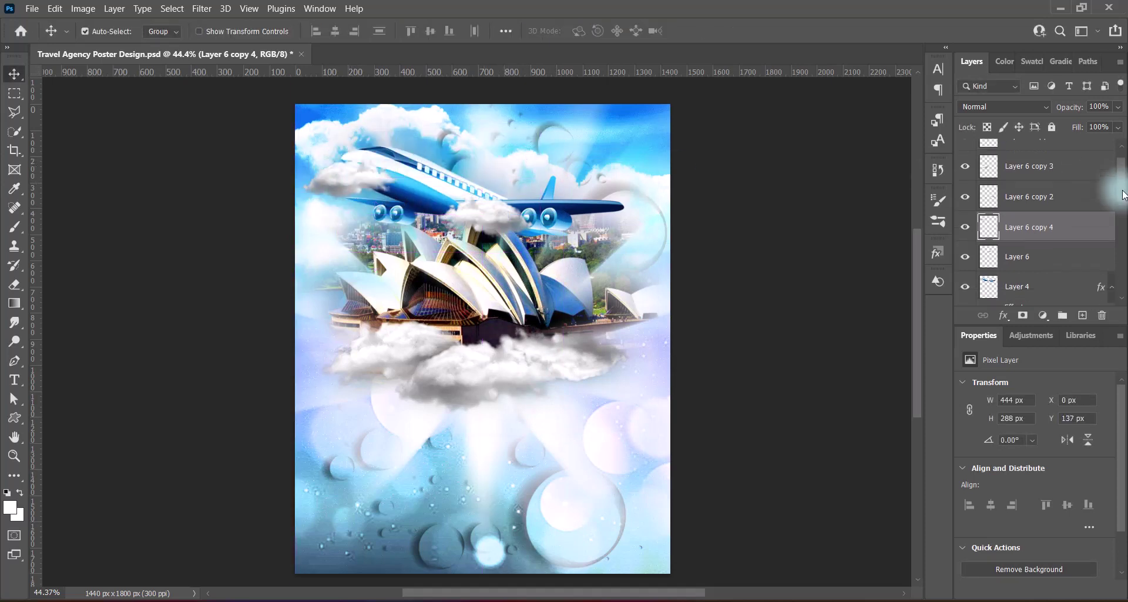
Tuck the left cloud behind the airplane and add a horizontally mirrored cloud copy near the plane
{"action": "scroll", "coordinate": [1053, 204], "scroll_direction": "down", "scroll_amount": 1}
{"action": "left_click_drag", "start_coordinate": [1053, 204], "coordinate": [1022, 256]}
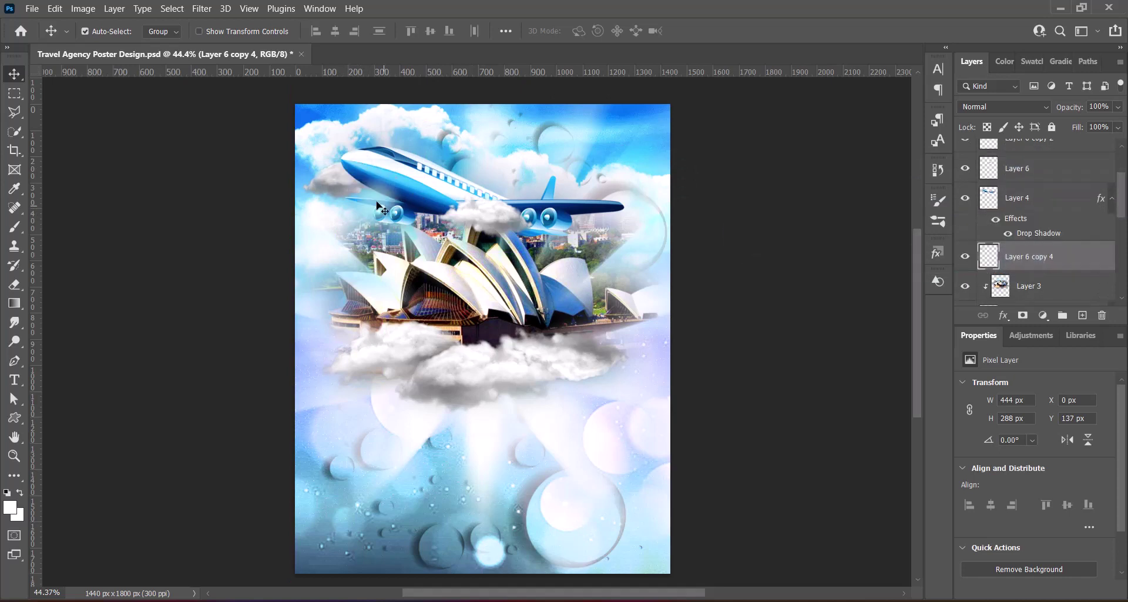
{"action": "key", "text": "ctrl+t"}
{"action": "right_click", "coordinate": [347, 178]}
{"action": "left_click", "coordinate": [376, 443]}
{"action": "mouse_move", "coordinate": [361, 195]}
{"action": "left_mouse_down"}
{"action": "mouse_move", "coordinate": [355, 217]}
{"action": "mouse_move", "coordinate": [577, 231]}
{"action": "mouse_move", "coordinate": [590, 187]}
{"action": "mouse_move", "coordinate": [510, 177]}
{"action": "mouse_move", "coordinate": [532, 177]}
{"action": "mouse_move", "coordinate": [525, 183]}
{"action": "left_mouse_up"}
{"action": "key", "text": "Return"}
Shrink the new cloud to 364 × 236 px, flip it vertically and move its layer below Layer 4
{"action": "key", "text": "ctrl+t"}
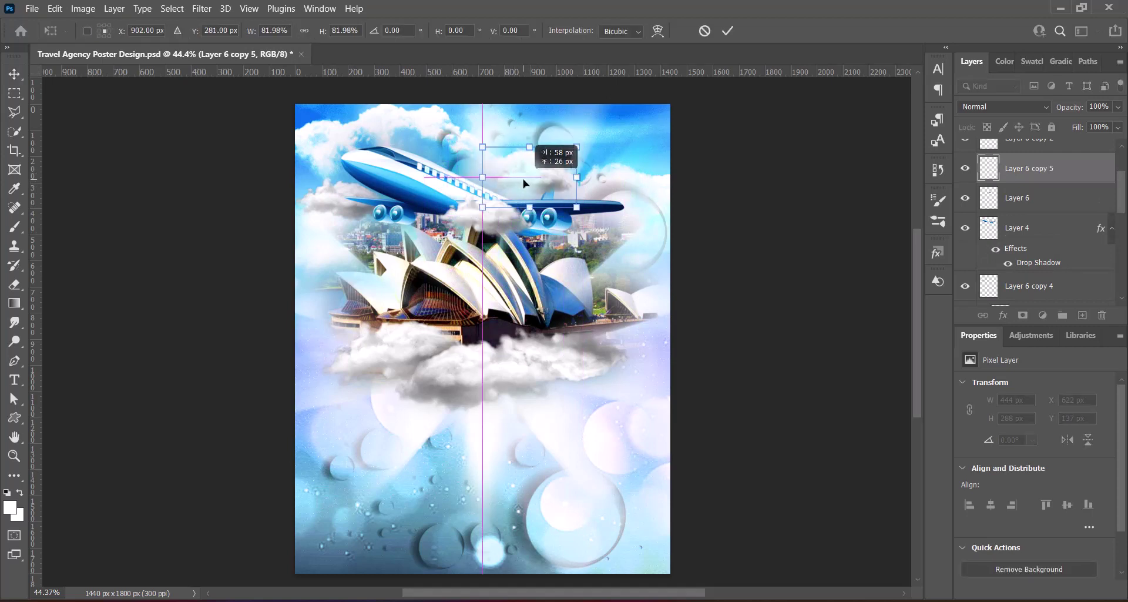
{"action": "key", "text": "Return"}
{"action": "key", "text": "ctrl+t"}
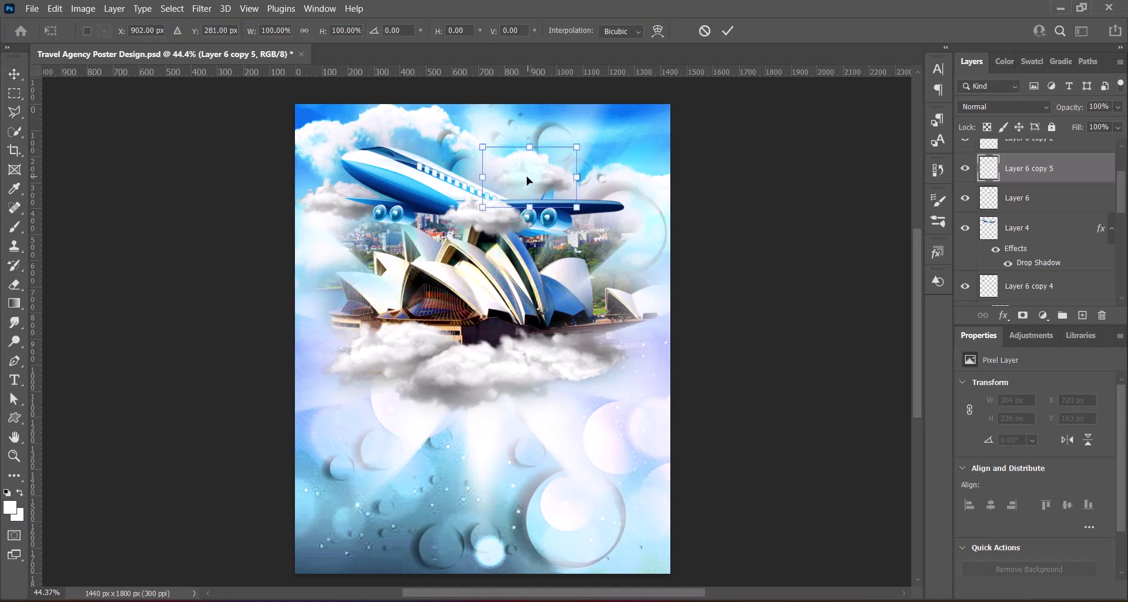
{"action": "right_click", "coordinate": [532, 179]}
{"action": "left_click", "coordinate": [596, 458]}
{"action": "right_click", "coordinate": [526, 179]}
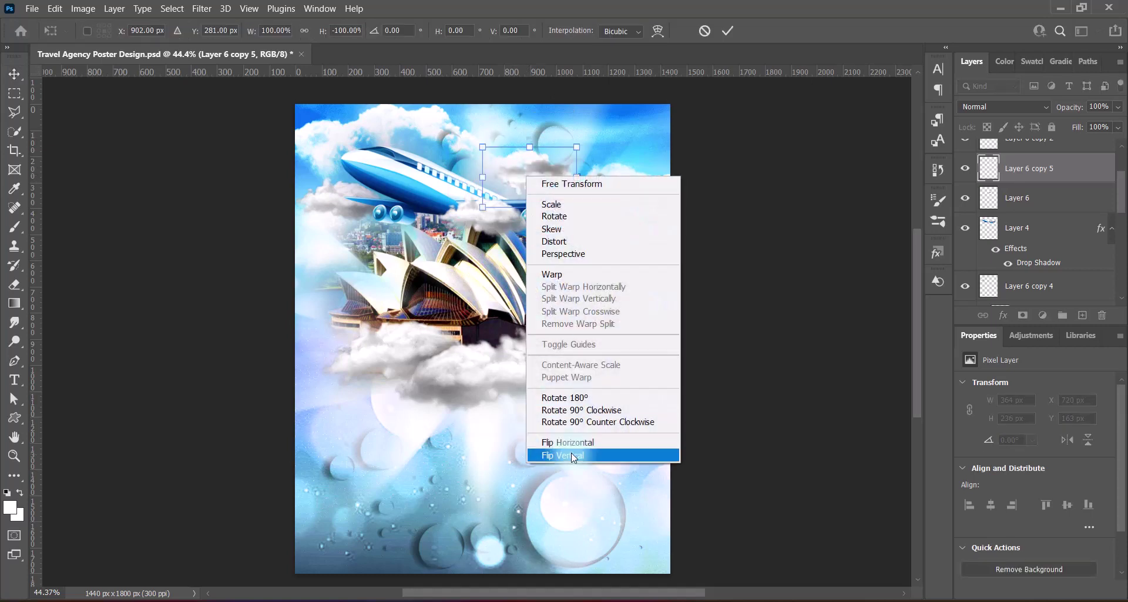
{"action": "left_click", "coordinate": [566, 456]}
{"action": "right_click", "coordinate": [536, 177]}
{"action": "key", "text": "Escape"}
{"action": "key", "text": "Return"}
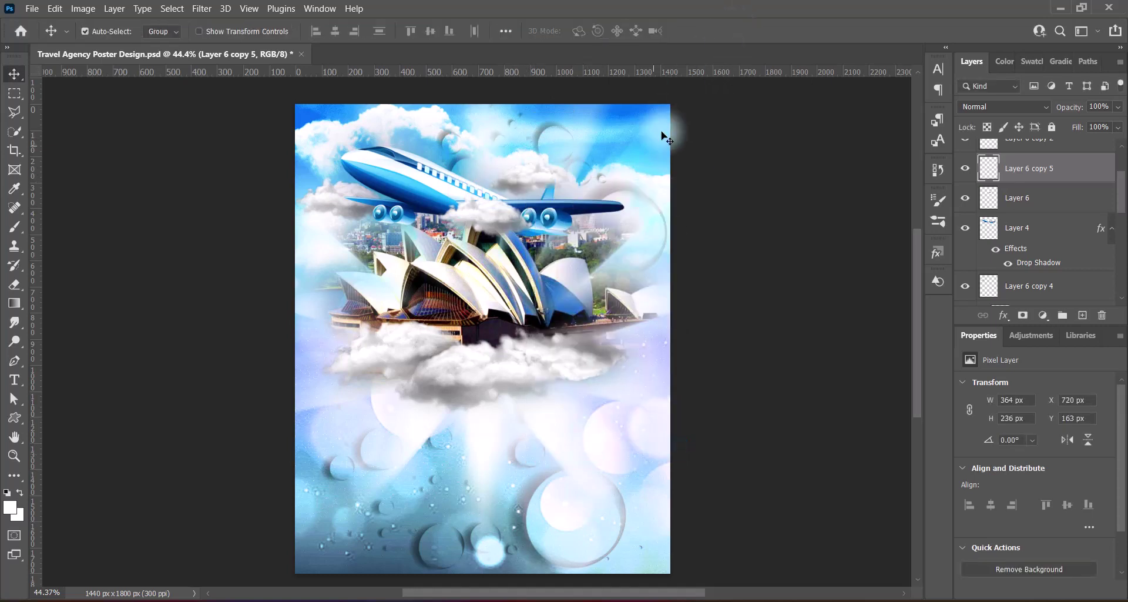
{"action": "left_click_drag", "start_coordinate": [1035, 168], "coordinate": [1031, 267]}
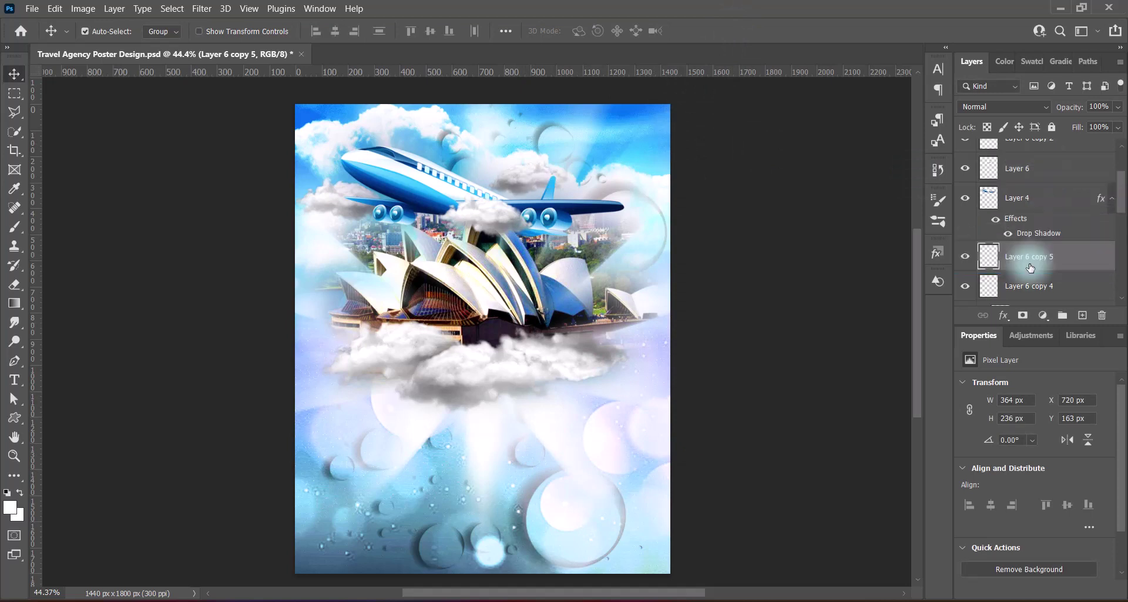
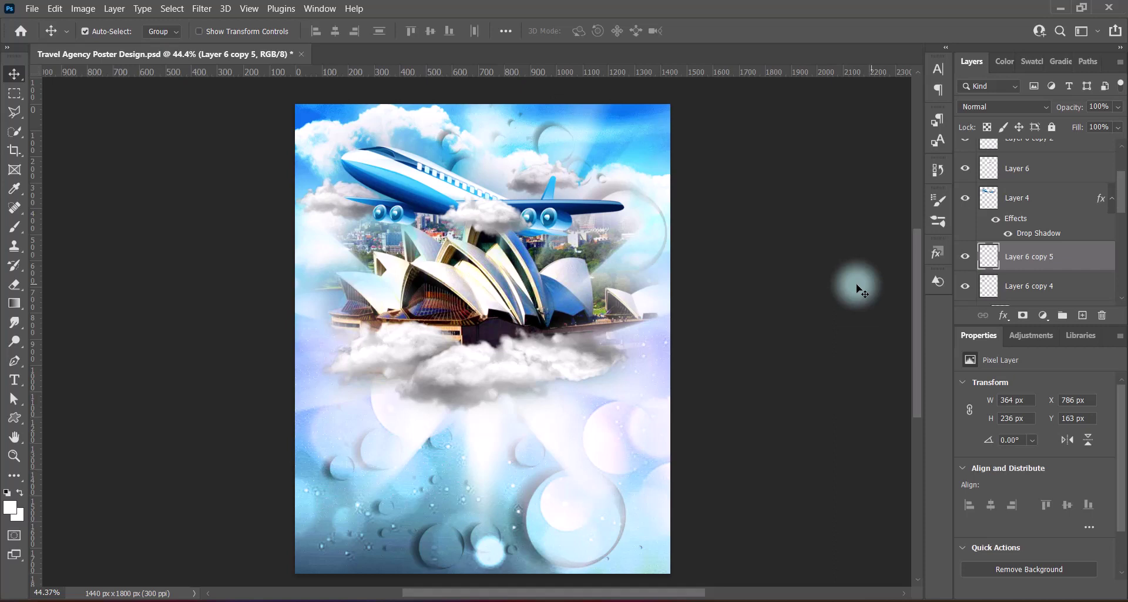
Stretch the three cloud layers down the poster, shift them right, then scale them to about 93%
{"action": "left_click", "coordinate": [481, 370]}
{"action": "left_click", "coordinate": [433, 364], "text": "shift"}
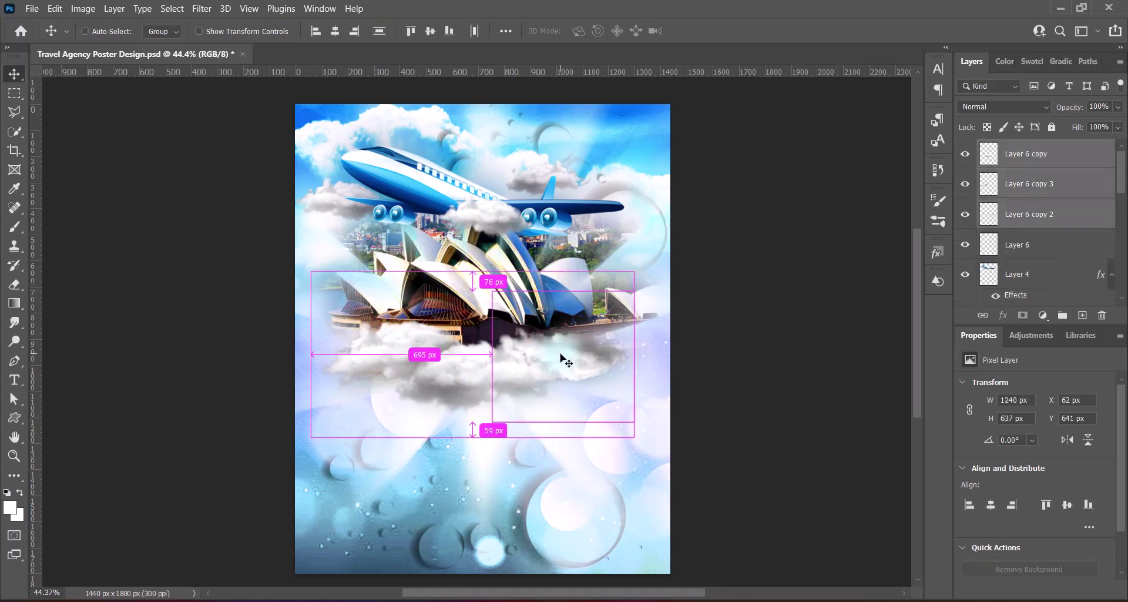
{"action": "key", "text": "ctrl+t"}
{"action": "left_click_drag", "start_coordinate": [473, 436], "coordinate": [472, 442]}
{"action": "left_click_drag", "start_coordinate": [506, 382], "coordinate": [514, 383]}
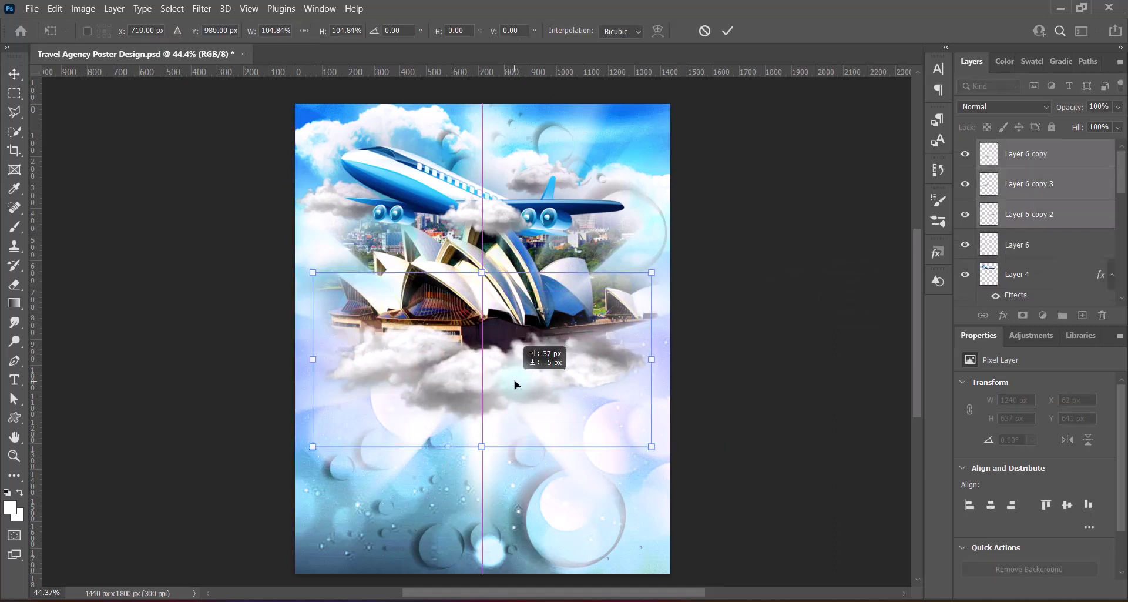
{"action": "left_click", "coordinate": [701, 366]}
{"action": "left_click", "coordinate": [790, 365]}
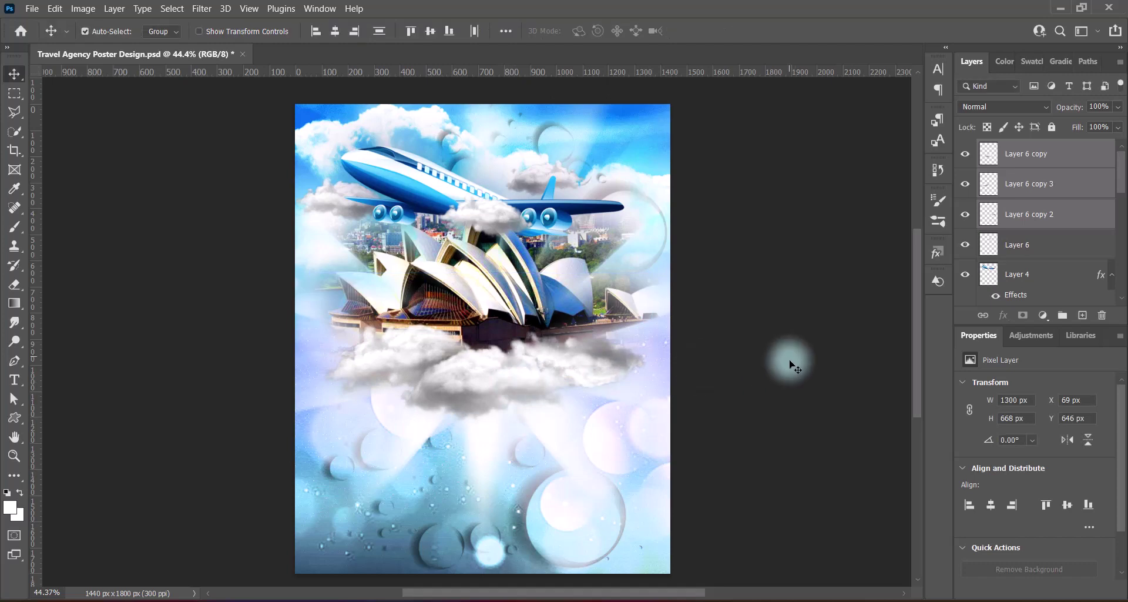
{"action": "key", "text": "ctrl+t"}
{"action": "left_click_drag", "start_coordinate": [482, 273], "coordinate": [484, 283]}
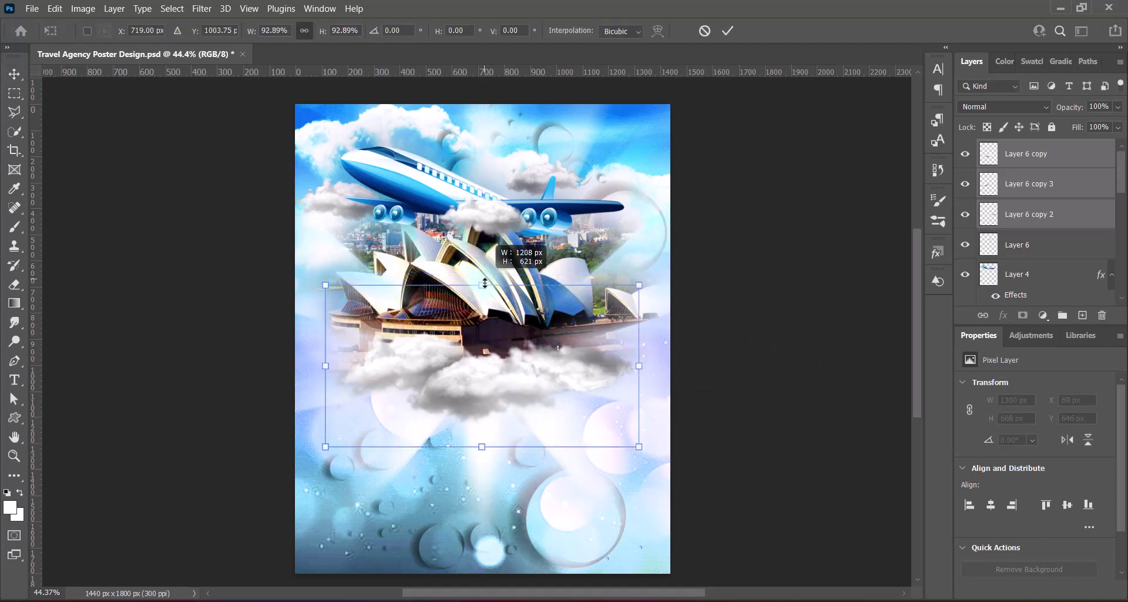
{"action": "left_click", "coordinate": [693, 390]}
Shrink the small cloud, Layer 6, to about 92%
{"action": "left_click", "coordinate": [748, 395]}
{"action": "left_click", "coordinate": [494, 219]}
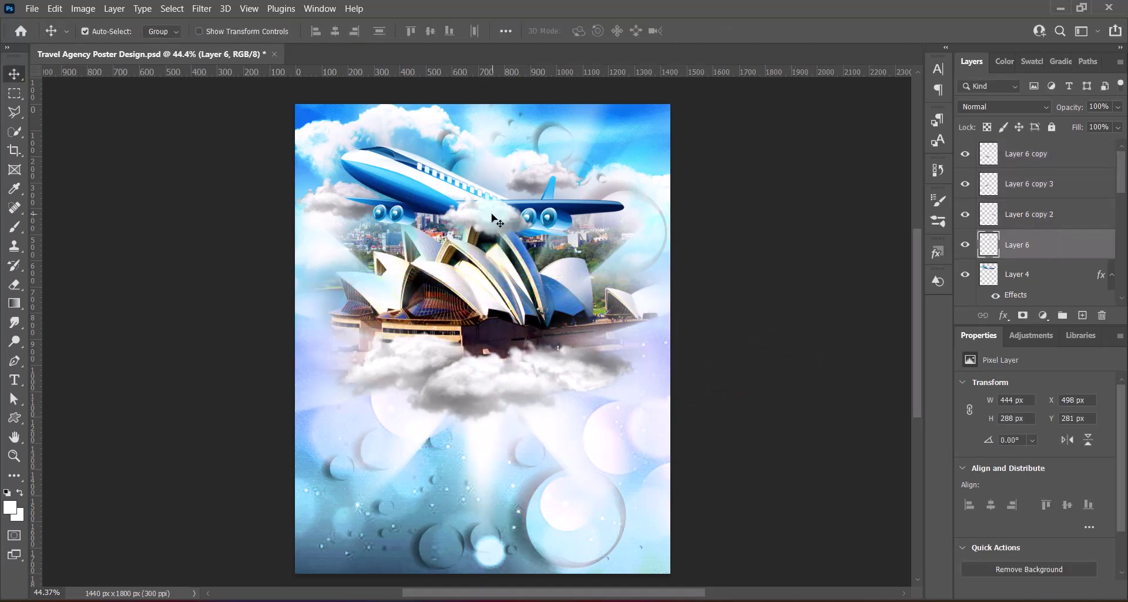
{"action": "key", "text": "ctrl+t"}
{"action": "left_click_drag", "start_coordinate": [540, 252], "coordinate": [532, 245]}
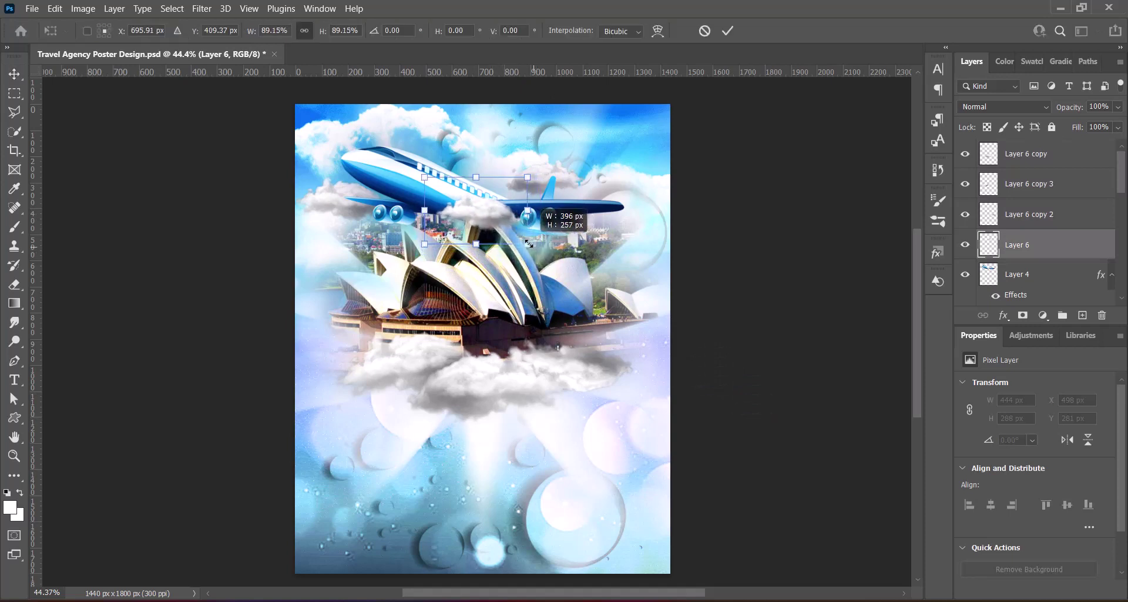
{"action": "key", "text": "Return"}
{"action": "left_click", "coordinate": [810, 317]}
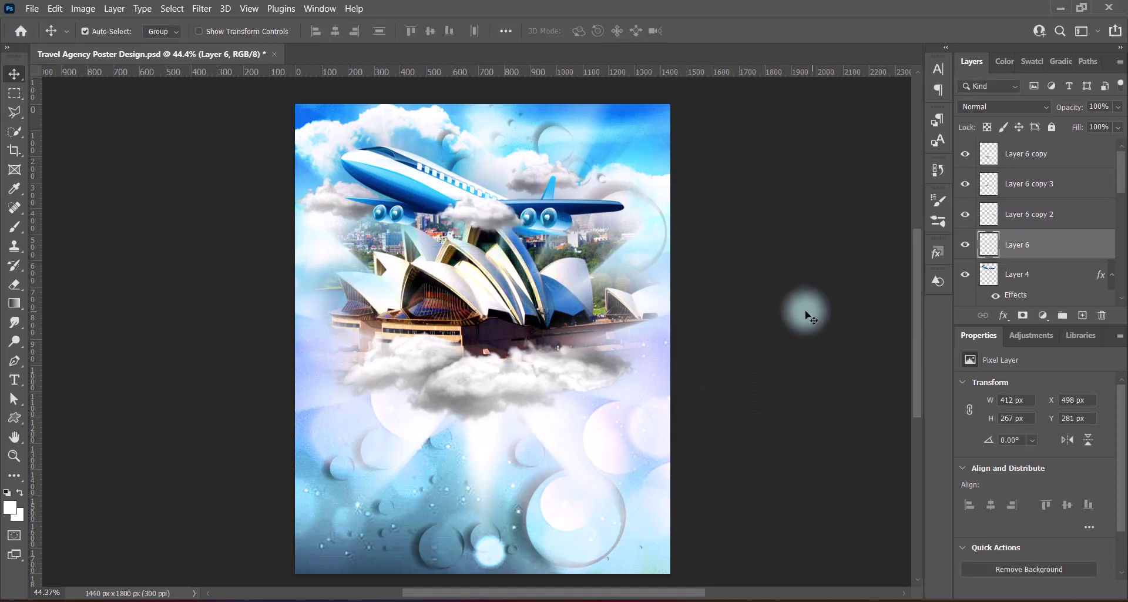
Review the Drop Shadow settings on the plane layer, Layer 4
{"action": "left_click", "coordinate": [990, 268]}
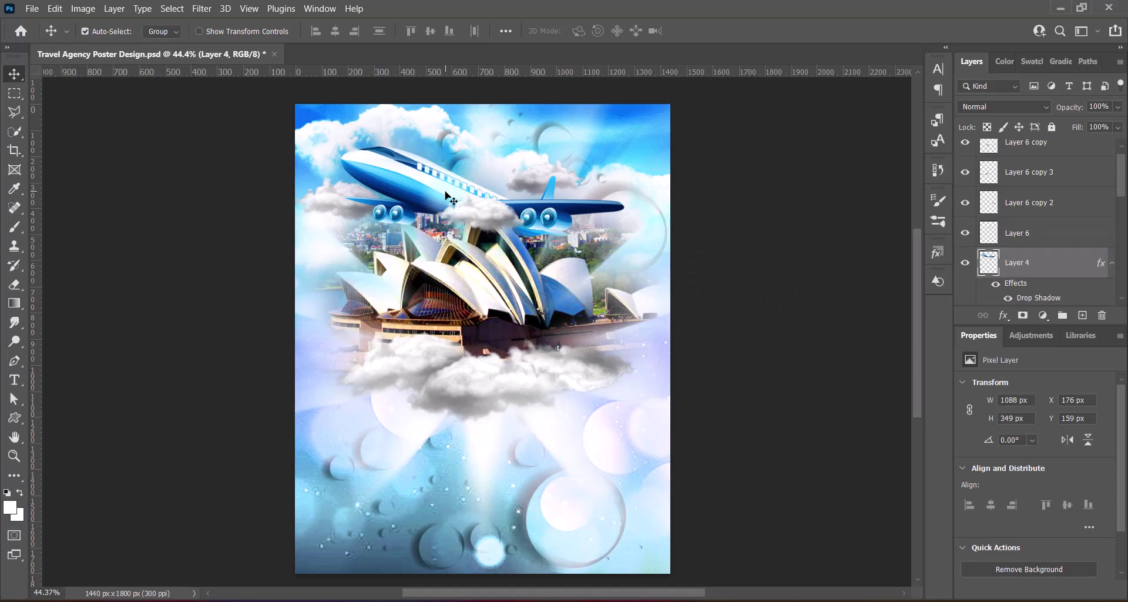
{"action": "right_click", "coordinate": [990, 262]}
{"action": "left_click", "coordinate": [970, 262]}
{"action": "left_click", "coordinate": [682, 322]}
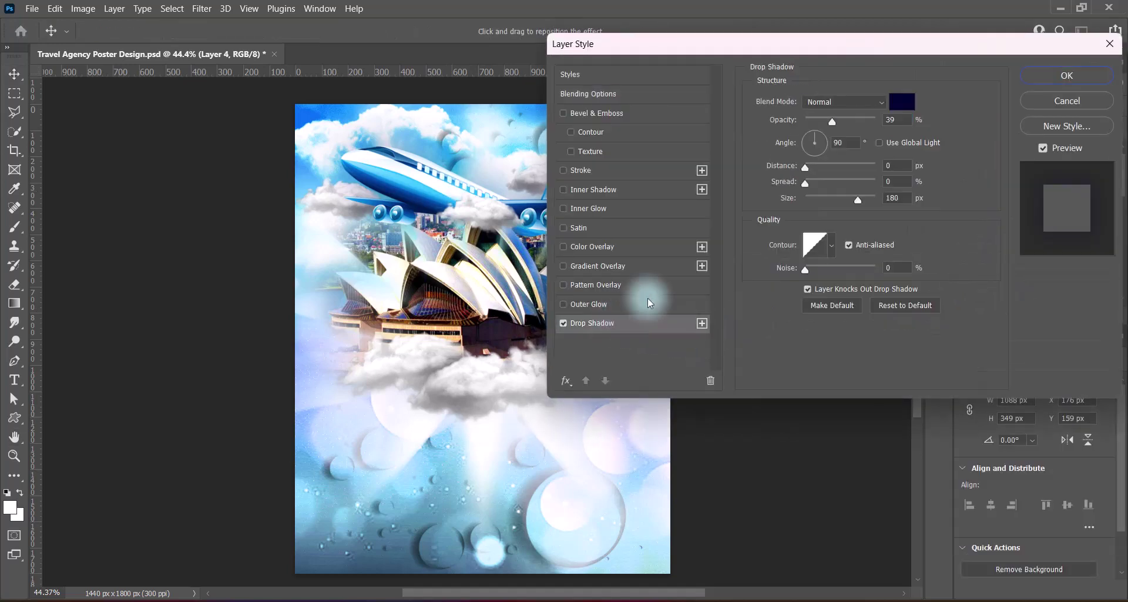
{"action": "key", "text": "Return"}
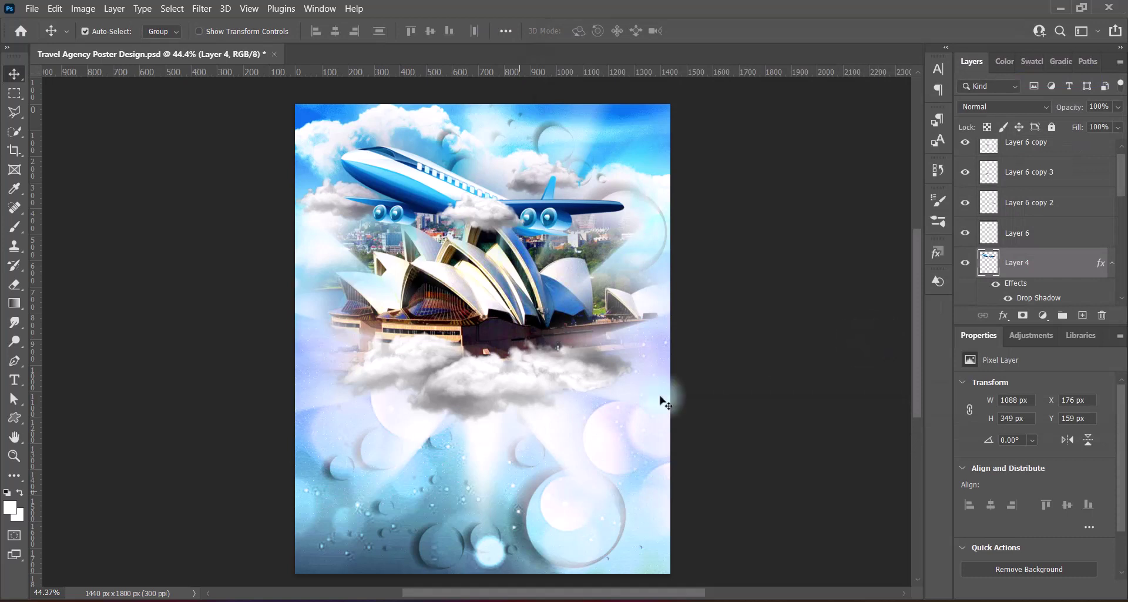
{"action": "left_click", "coordinate": [488, 446]}
Stretch the Flower 5 1 layer taller to about 107%
{"action": "key", "text": "ctrl+t"}
{"action": "scroll", "coordinate": [500, 445], "scroll_direction": "down", "scroll_amount": 2}
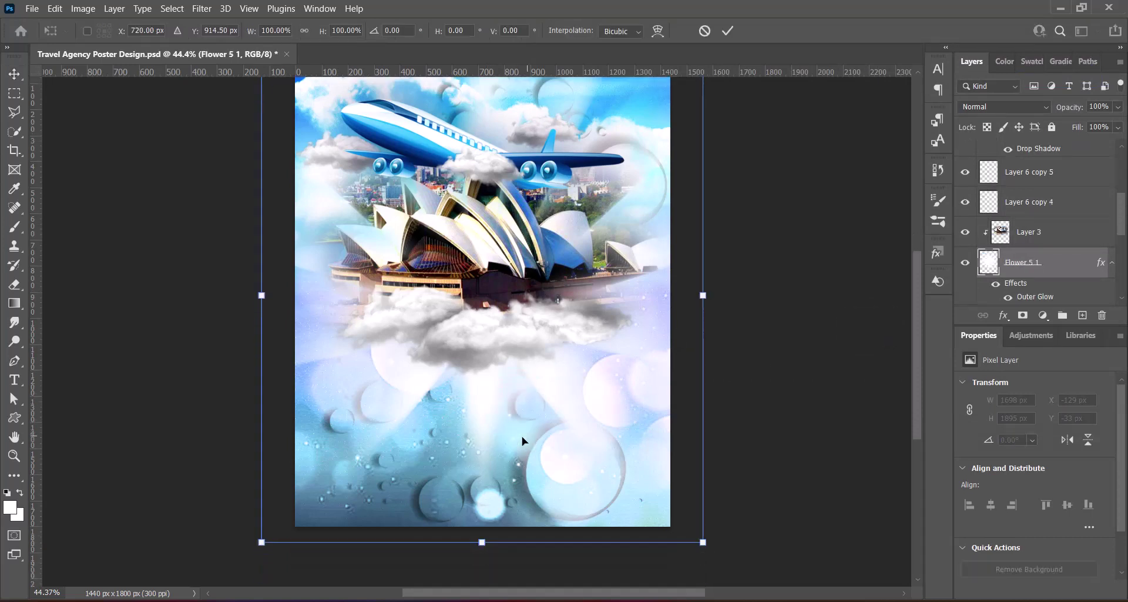
{"action": "left_click_drag", "start_coordinate": [482, 528], "coordinate": [482, 569]}
{"action": "scroll", "coordinate": [528, 315], "scroll_direction": "up", "scroll_amount": 1}
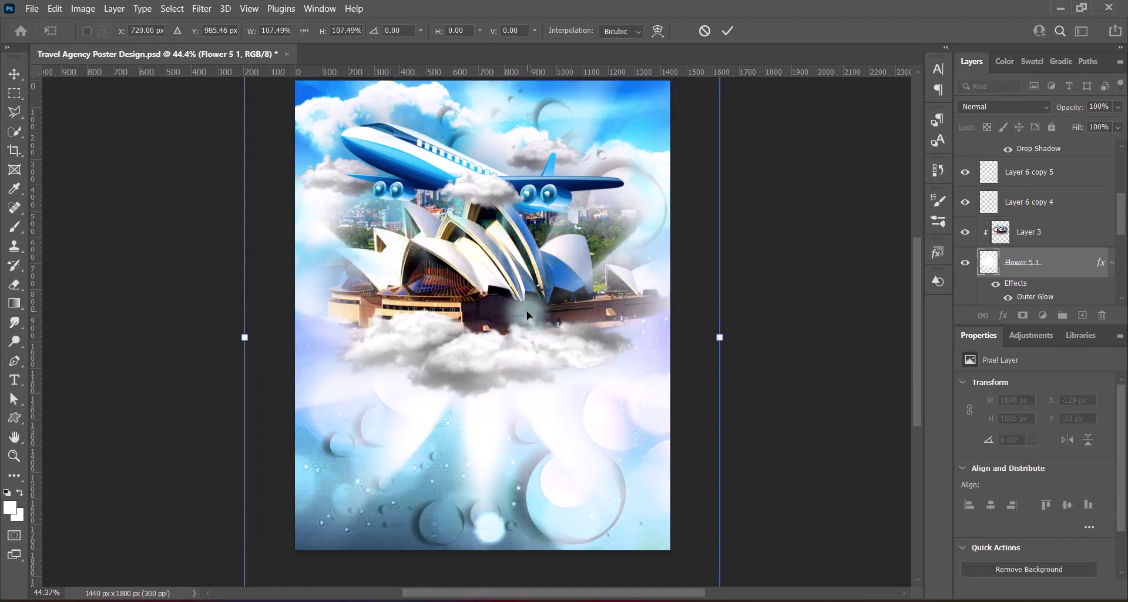
{"action": "key", "text": "Return"}
Stretch the Opera House photo, Layer 3, further down to about 103%
{"action": "left_click", "coordinate": [528, 316], "text": "ctrl"}
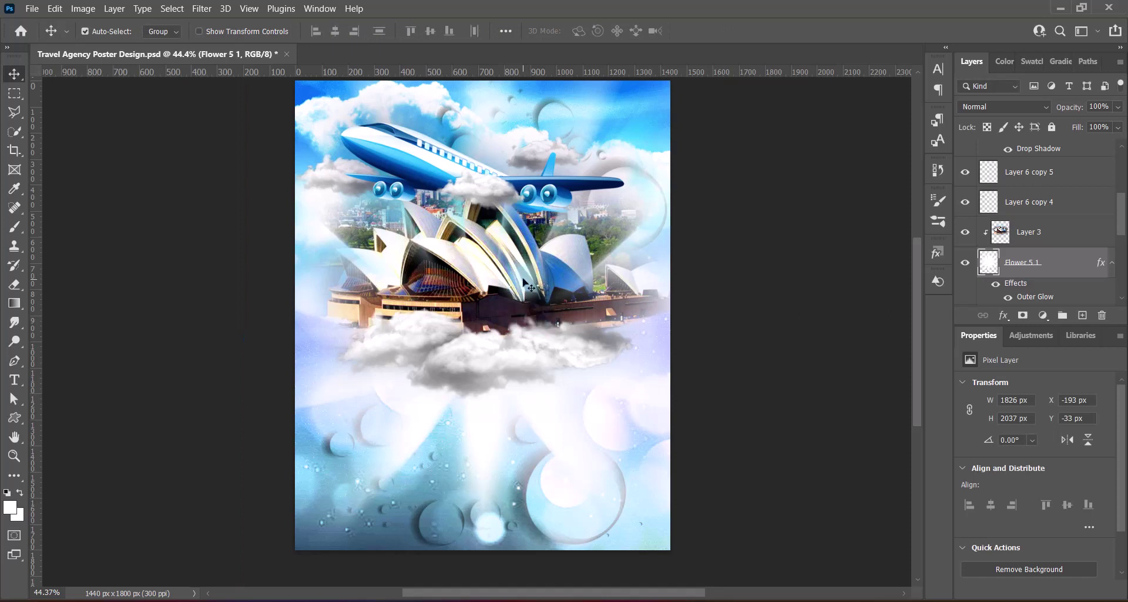
{"action": "key", "text": "ctrl+t"}
{"action": "left_click_drag", "start_coordinate": [483, 405], "coordinate": [484, 415]}
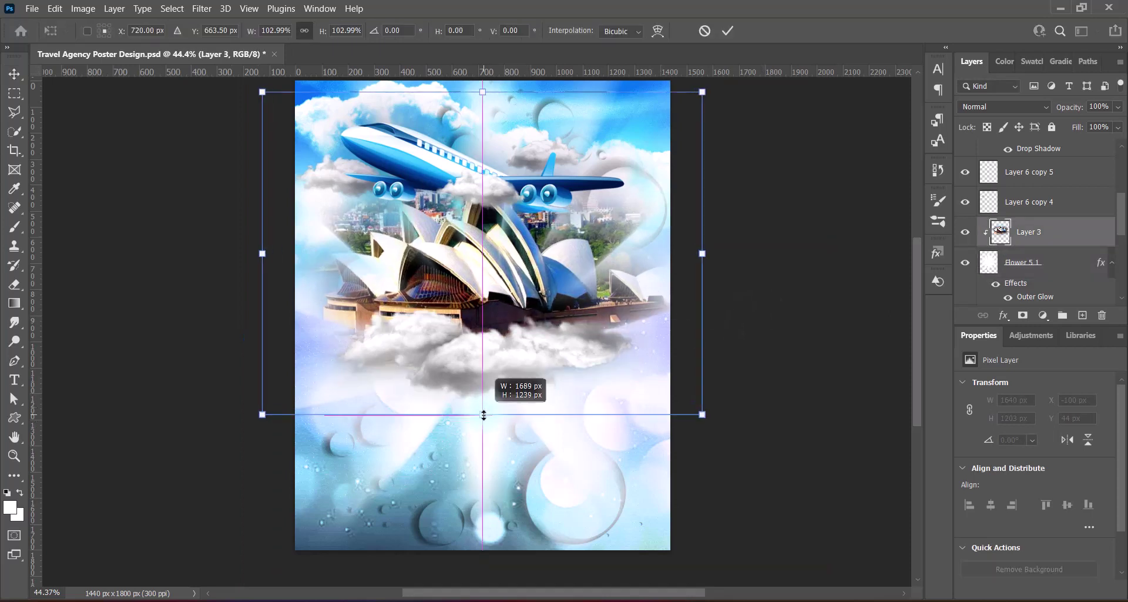
{"action": "key", "text": "Return"}
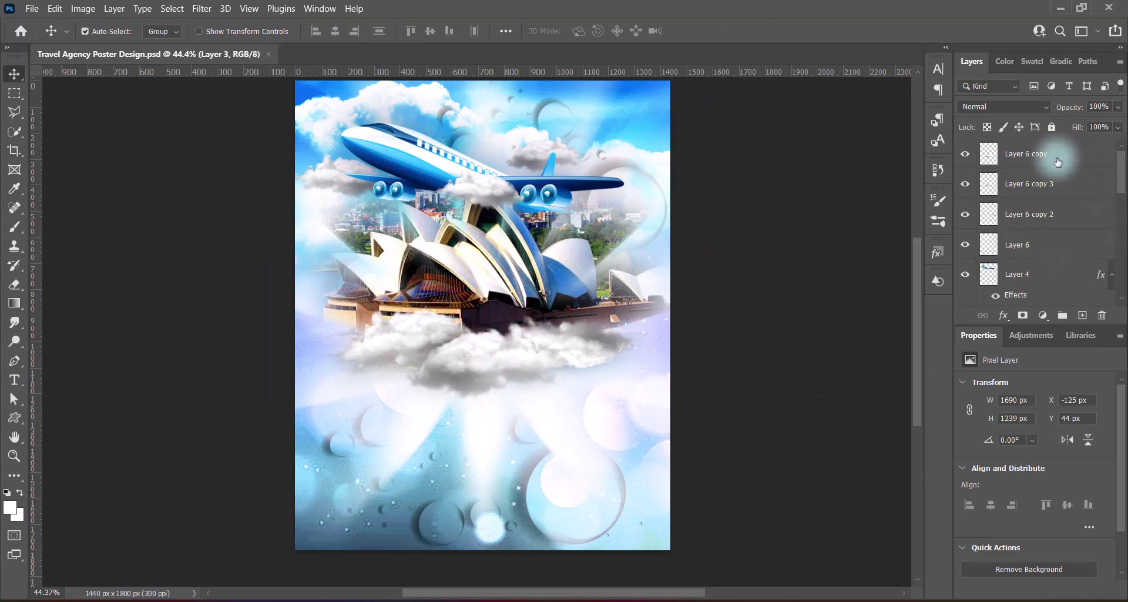
{"action": "scroll", "coordinate": [1043, 218], "scroll_direction": "up", "scroll_amount": 5}
{"action": "left_click", "coordinate": [1035, 154]}
Draw a white rounded rectangle below the Opera House, scale it to about 85% and centre it
{"action": "left_click", "coordinate": [1083, 315]}
{"action": "left_click", "coordinate": [14, 418]}
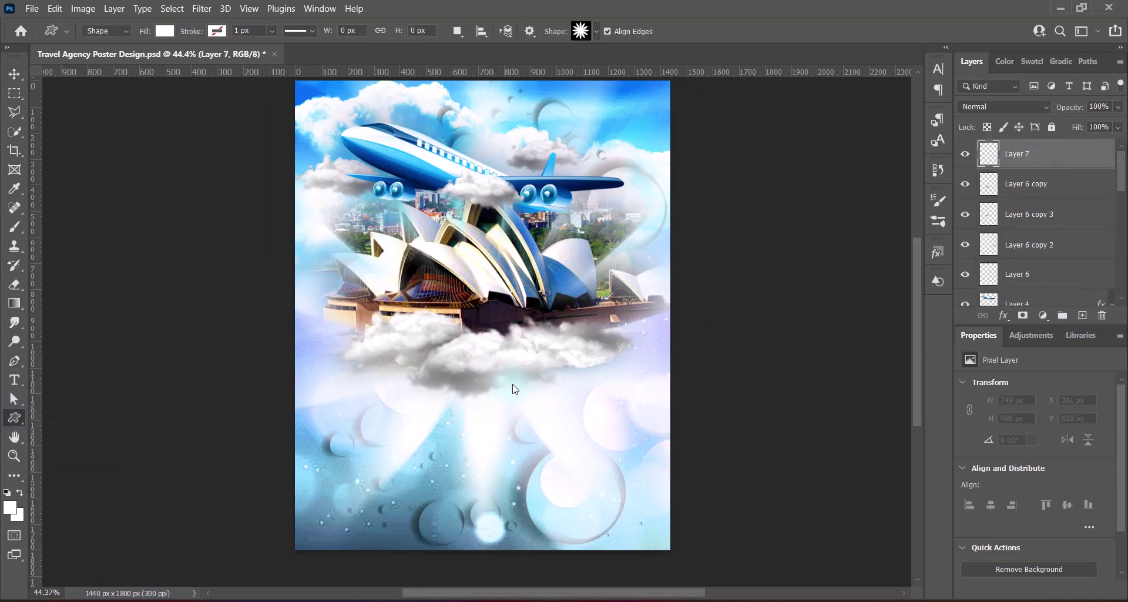
{"action": "mouse_move", "coordinate": [452, 328]}
{"action": "left_mouse_down"}
{"action": "mouse_move", "coordinate": [585, 509]}
{"action": "mouse_move", "coordinate": [572, 509]}
{"action": "left_mouse_up"}
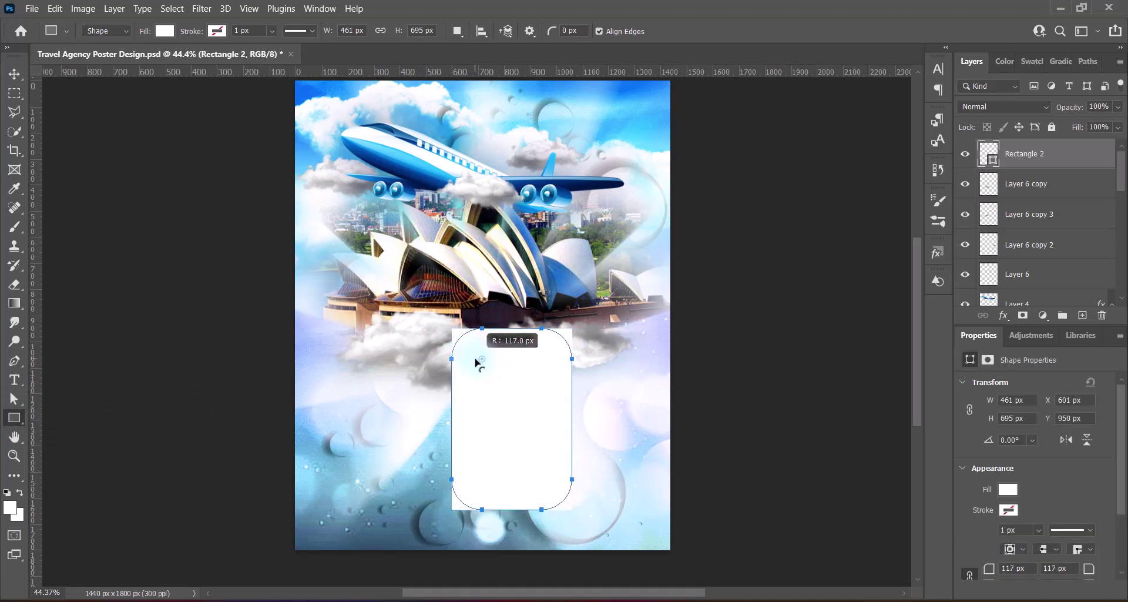
{"action": "key", "text": "v"}
{"action": "left_click_drag", "start_coordinate": [515, 427], "coordinate": [489, 416]}
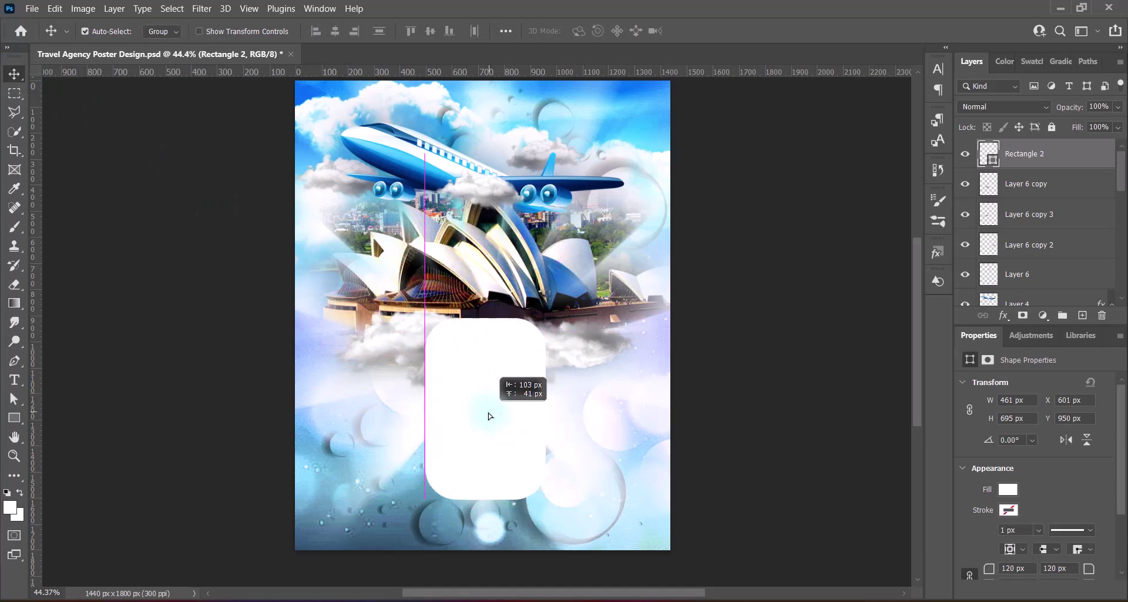
{"action": "key", "text": "ctrl+t"}
{"action": "left_click_drag", "start_coordinate": [545, 499], "coordinate": [533, 470]}
{"action": "left_click_drag", "start_coordinate": [502, 422], "coordinate": [499, 404]}
{"action": "key", "text": "Return"}
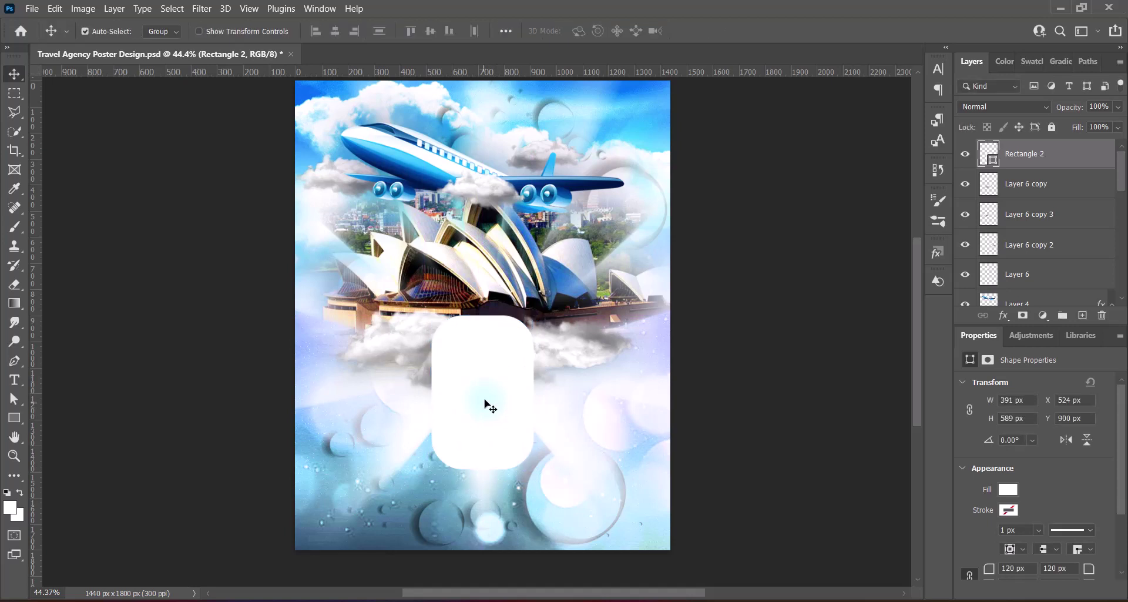
Add a second Stroke to the card, coloured with the plane's dark navy
{"action": "right_click", "coordinate": [993, 146]}
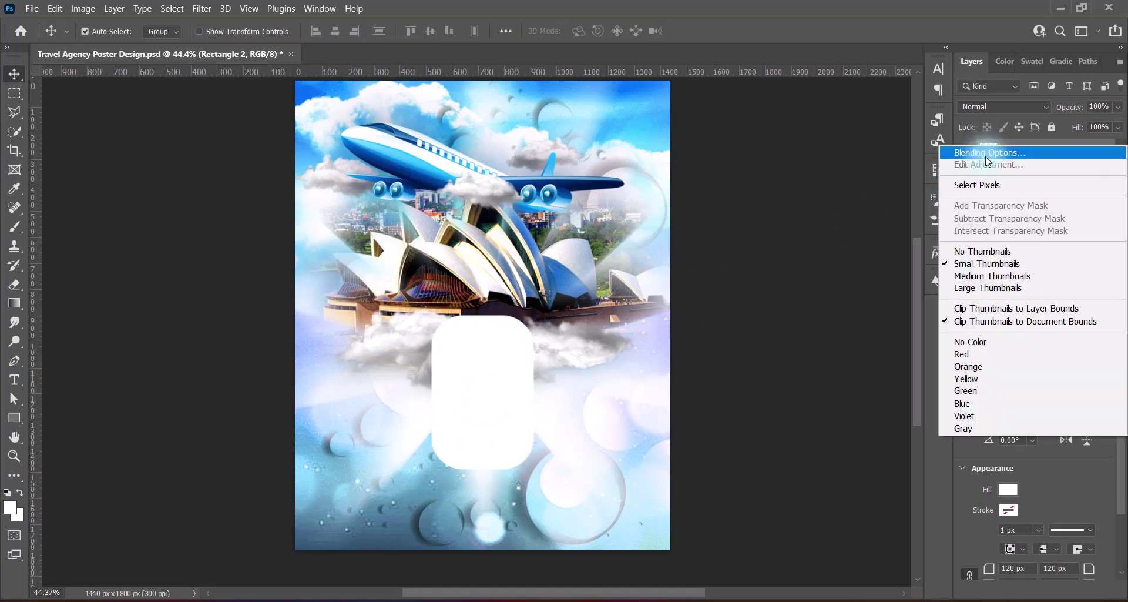
{"action": "left_click", "coordinate": [976, 146]}
{"action": "left_click", "coordinate": [565, 171]}
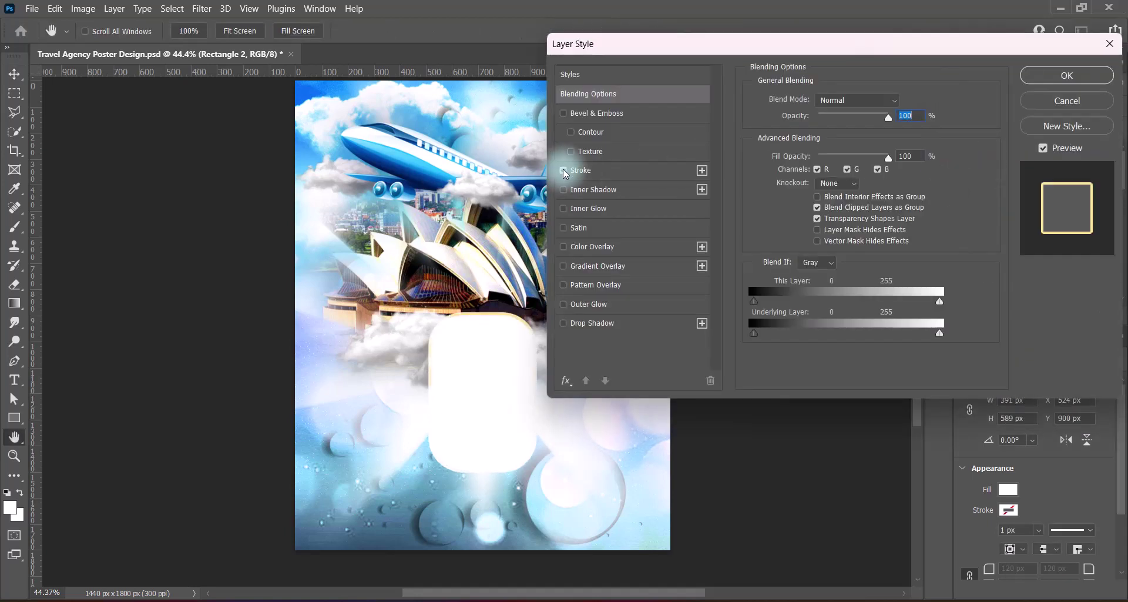
{"action": "left_click", "coordinate": [582, 171]}
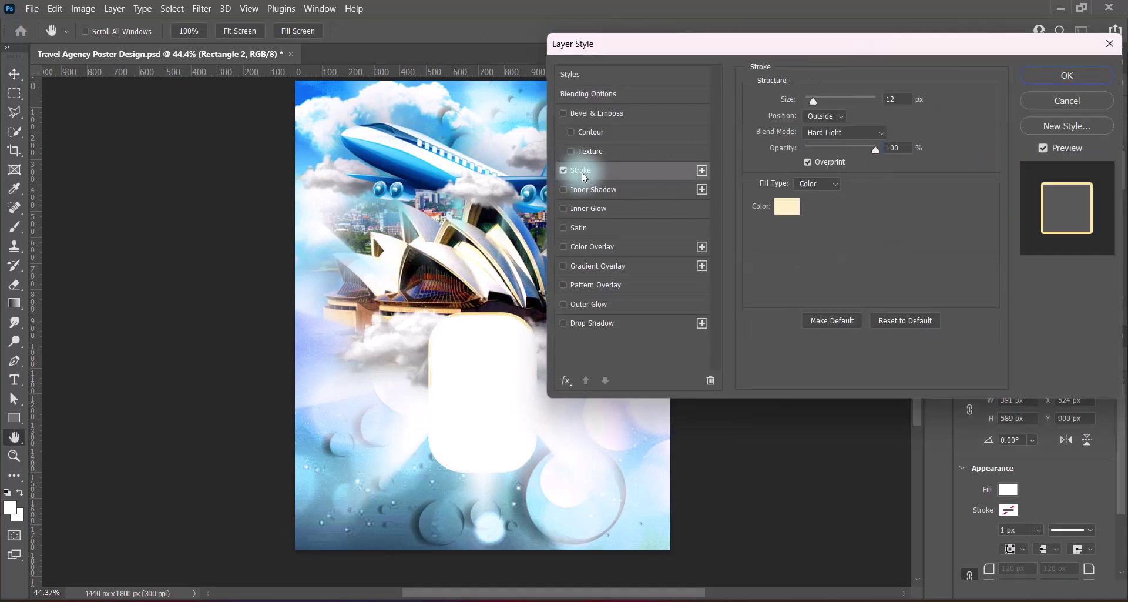
{"action": "left_click", "coordinate": [703, 171]}
{"action": "left_click", "coordinate": [657, 191]}
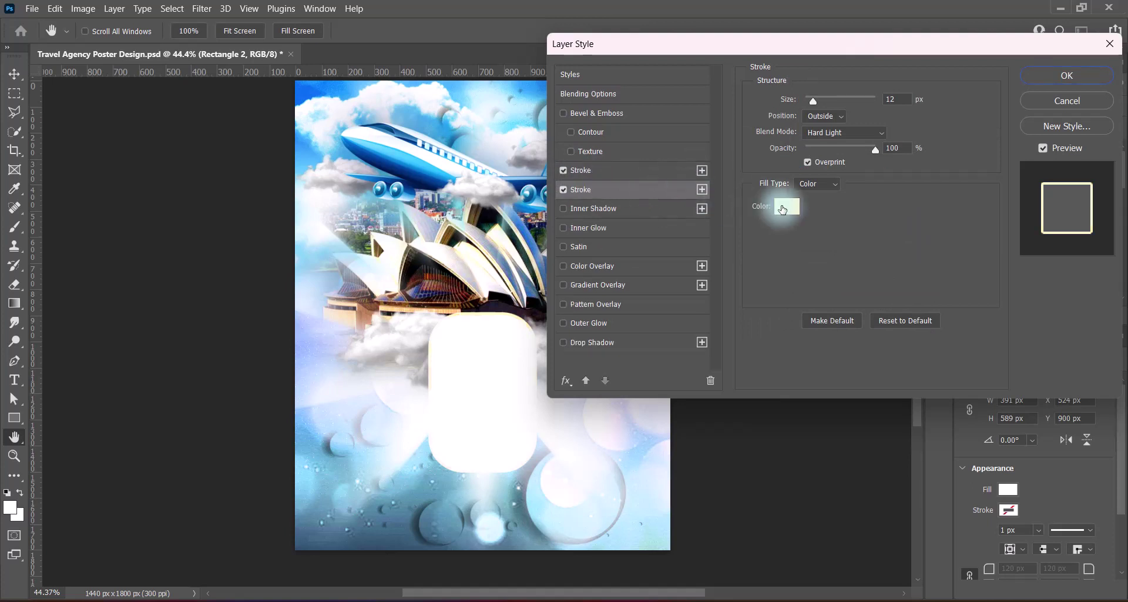
{"action": "left_click", "coordinate": [785, 205]}
{"action": "left_click", "coordinate": [420, 184]}
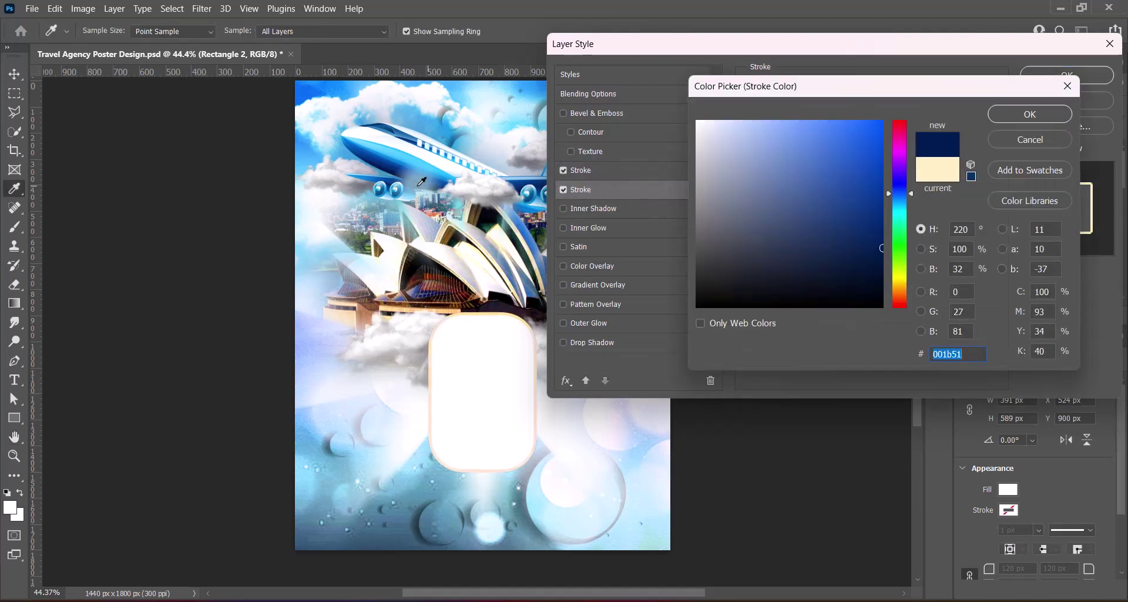
{"action": "left_click", "coordinate": [1031, 114]}
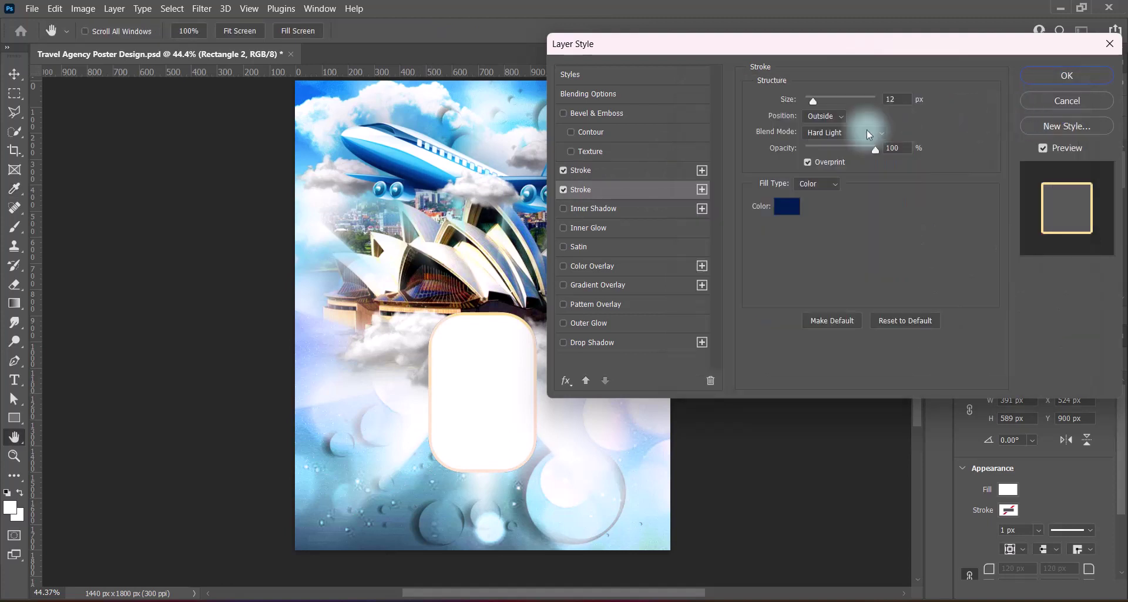
Resize the second stroke and try several blend modes, settling on Overlay
{"action": "left_click", "coordinate": [844, 132]}
{"action": "left_click", "coordinate": [824, 312]}
{"action": "mouse_move", "coordinate": [814, 100]}
{"action": "left_mouse_down"}
{"action": "mouse_move", "coordinate": [830, 100]}
{"action": "mouse_move", "coordinate": [817, 100]}
{"action": "left_mouse_up"}
{"action": "left_click", "coordinate": [843, 132]}
{"action": "left_click", "coordinate": [820, 343]}
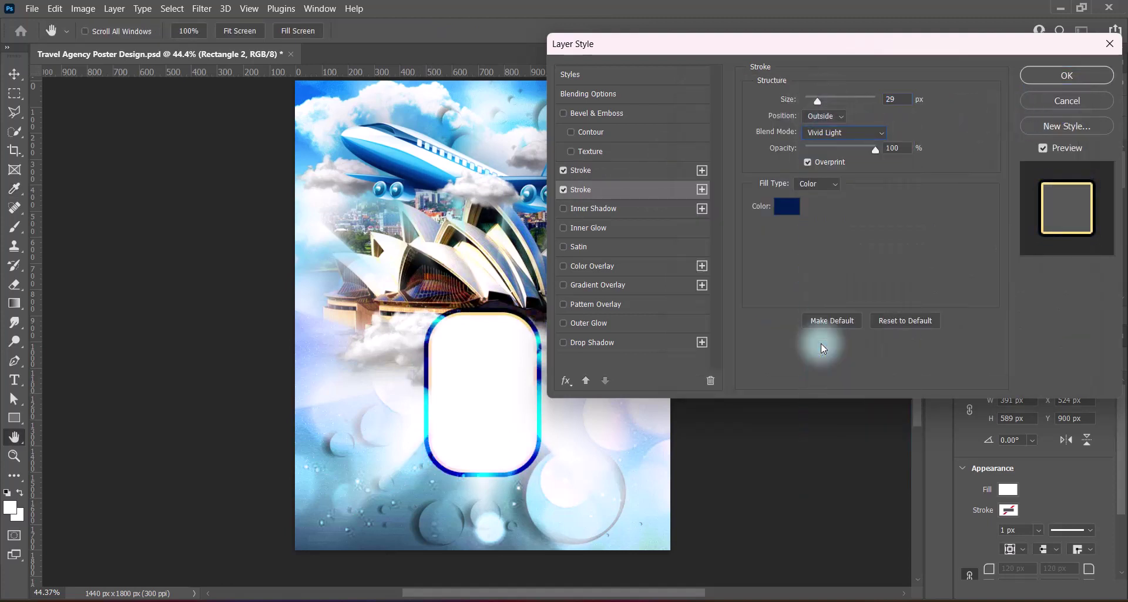
{"action": "left_click", "coordinate": [844, 132]}
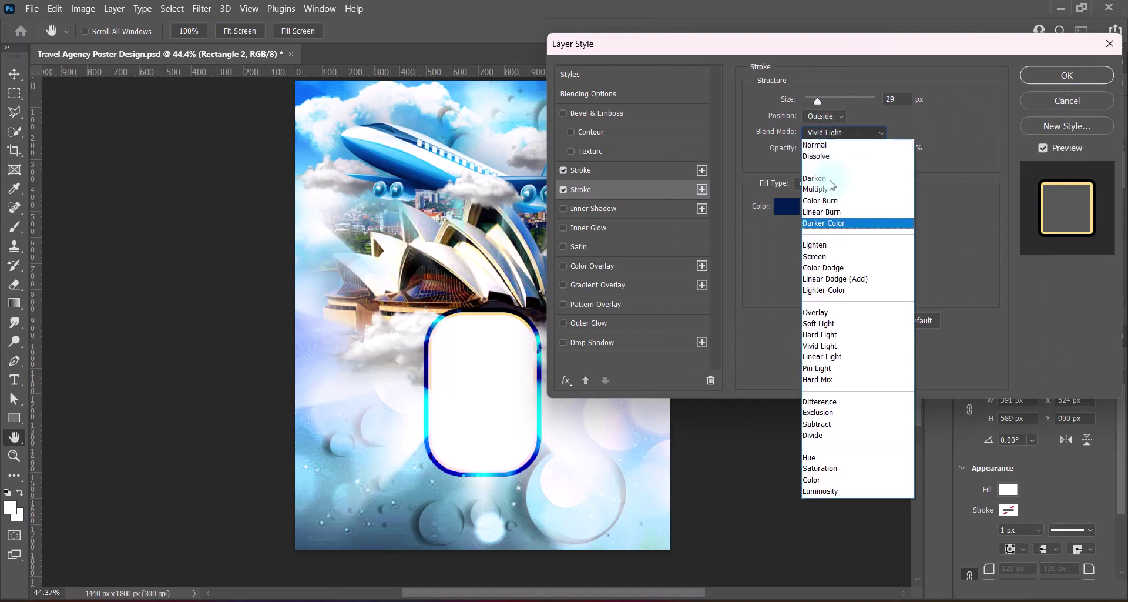
{"action": "left_click", "coordinate": [823, 357]}
{"action": "left_click", "coordinate": [836, 132]}
{"action": "left_click", "coordinate": [822, 359]}
{"action": "left_click", "coordinate": [843, 133]}
{"action": "left_click", "coordinate": [820, 379]}
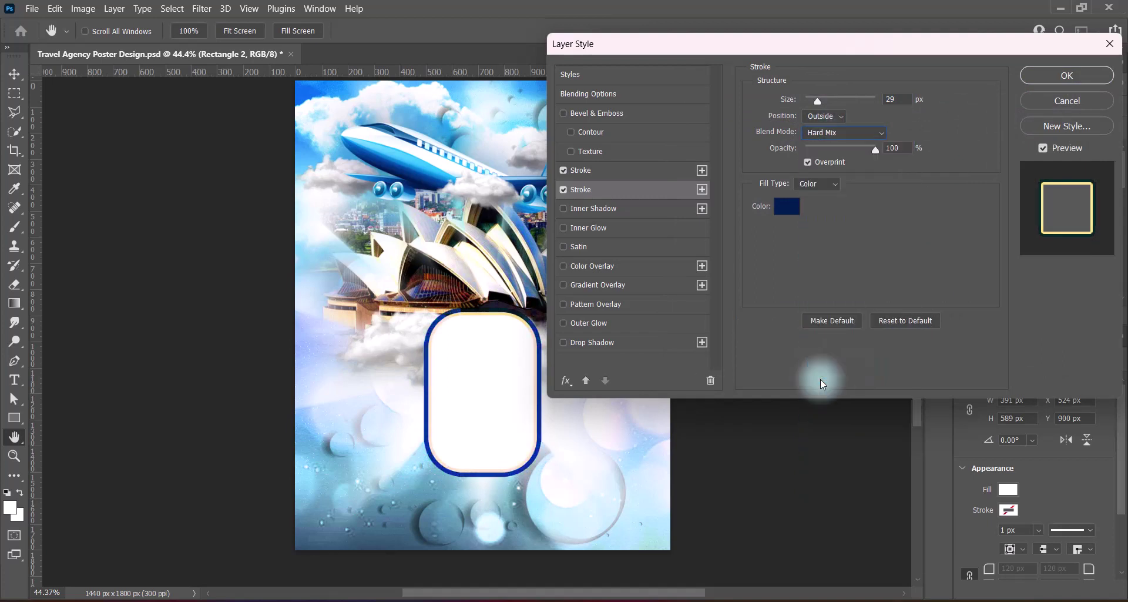
{"action": "left_click", "coordinate": [821, 325]}
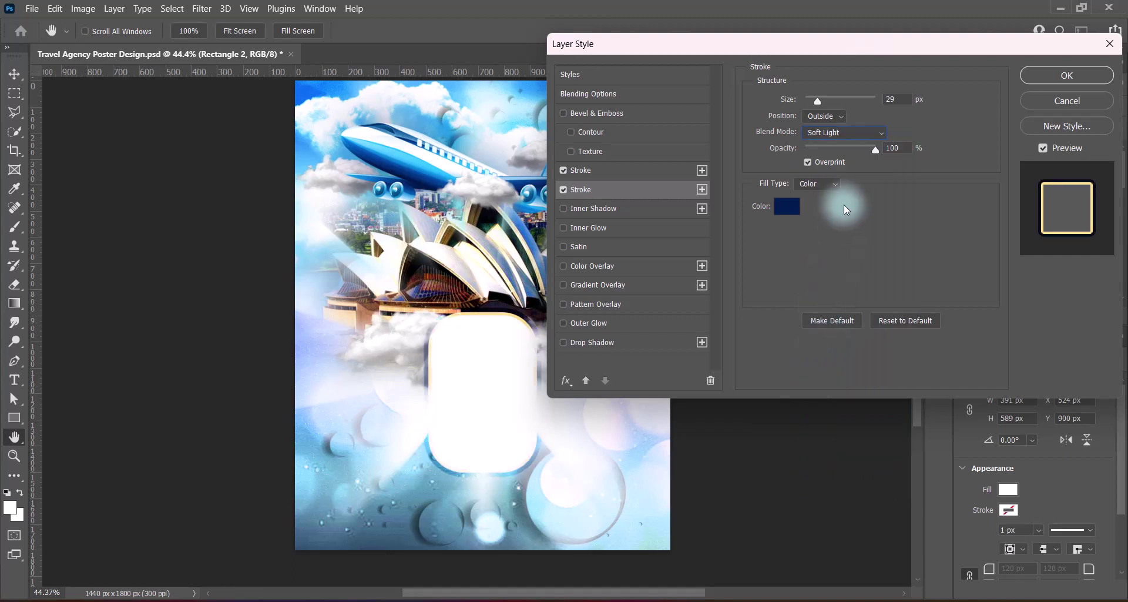
{"action": "left_click", "coordinate": [844, 133]}
{"action": "left_click", "coordinate": [827, 312]}
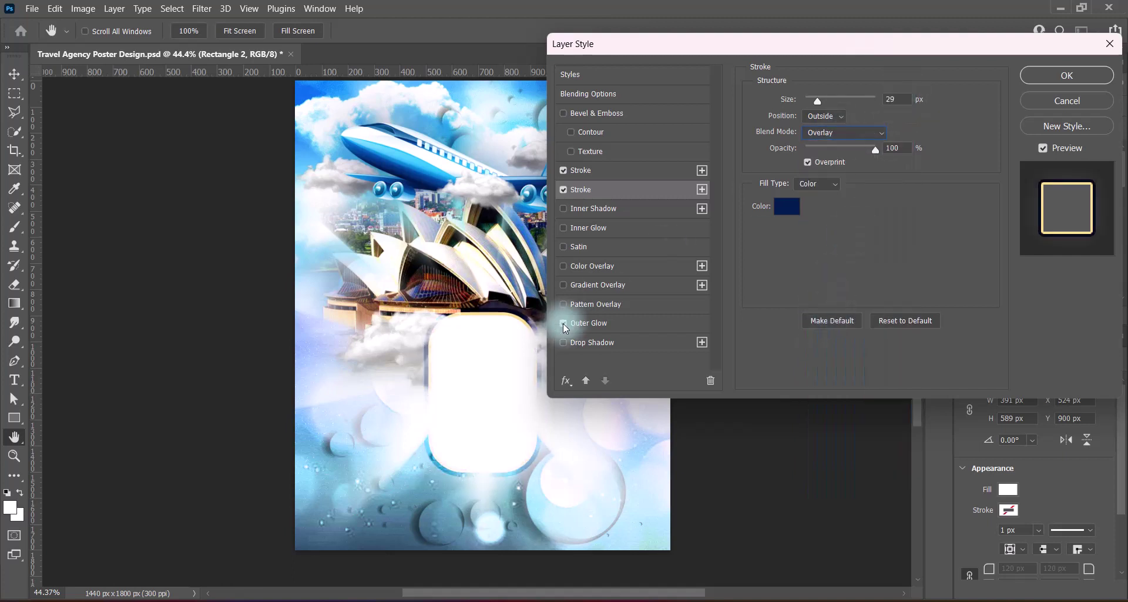
Add a black (000000) drop shadow at 75% opacity, adjust its size, and apply the styles
{"action": "left_click", "coordinate": [563, 342]}
{"action": "left_click", "coordinate": [586, 343]}
{"action": "left_click", "coordinate": [894, 106]}
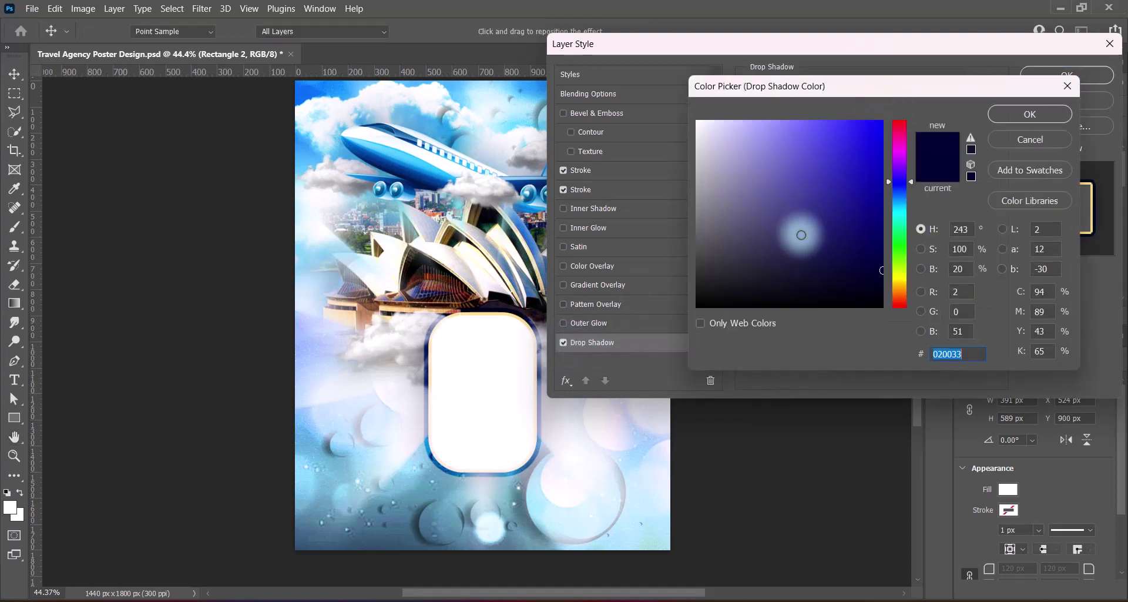
{"action": "type", "text": "000000"}
{"action": "left_click", "coordinate": [1013, 120]}
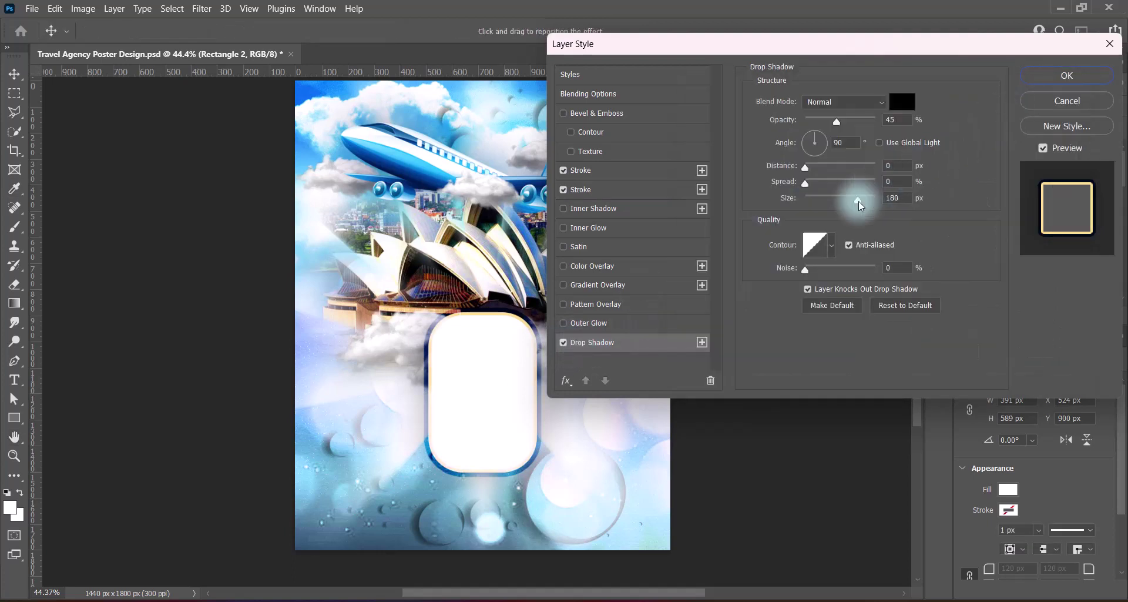
{"action": "left_click_drag", "start_coordinate": [856, 199], "coordinate": [834, 200]}
{"action": "left_click_drag", "start_coordinate": [837, 122], "coordinate": [853, 122]}
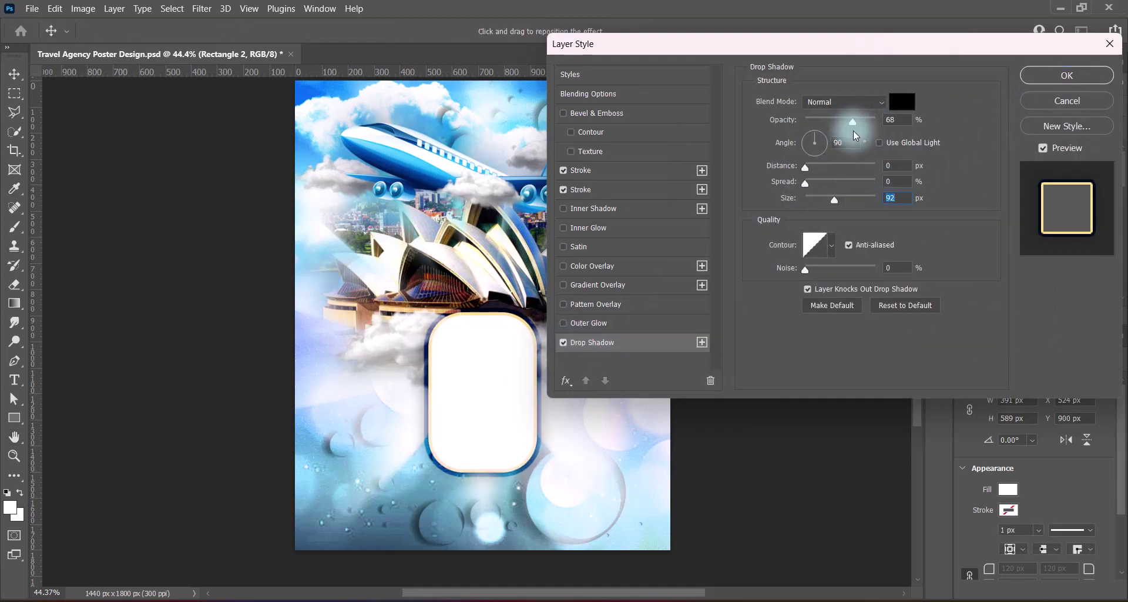
{"action": "left_click", "coordinate": [894, 121]}
{"action": "type", "text": "75"}
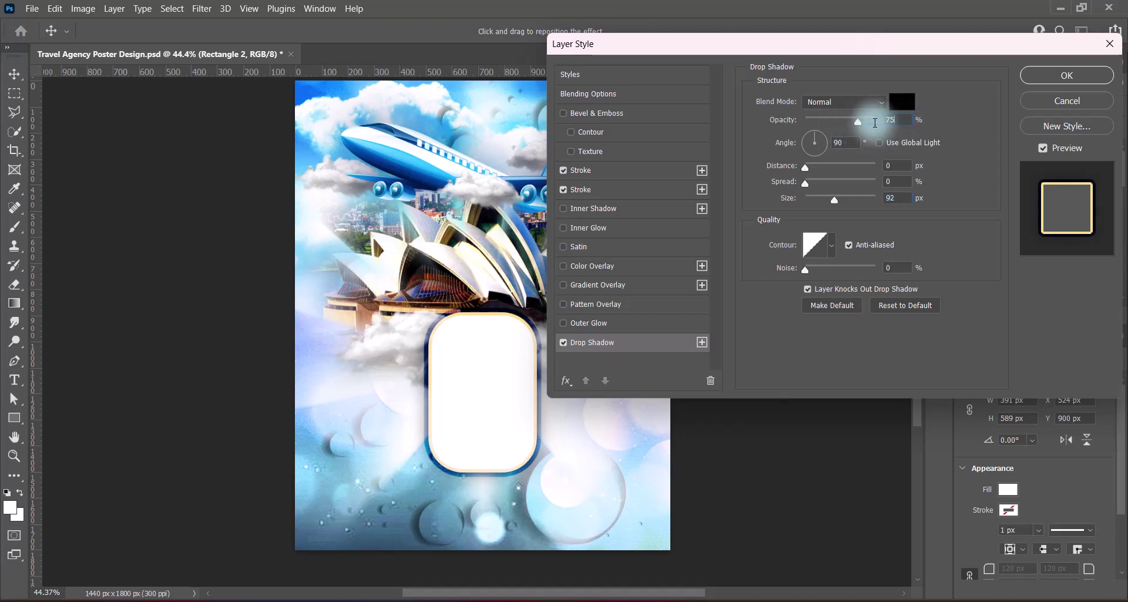
{"action": "mouse_move", "coordinate": [835, 200]}
{"action": "left_mouse_down"}
{"action": "mouse_move", "coordinate": [811, 183]}
{"action": "mouse_move", "coordinate": [835, 200]}
{"action": "left_mouse_up"}
{"action": "type", "text": "3"}
{"action": "left_click", "coordinate": [1042, 81]}
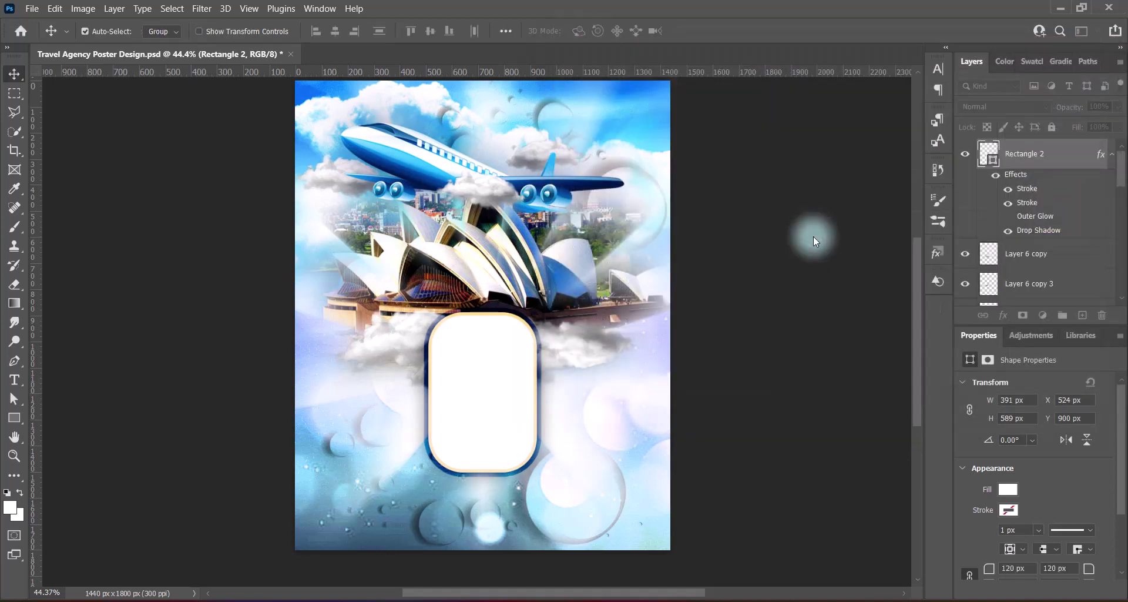
Duplicate the card to the right, place the copy behind the original, and shrink it
{"action": "mouse_move", "coordinate": [482, 372]}
{"action": "left_mouse_down"}
{"action": "mouse_move", "coordinate": [649, 384]}
{"action": "mouse_move", "coordinate": [588, 386]}
{"action": "left_mouse_up"}
{"action": "key", "text": "ctrl+t"}
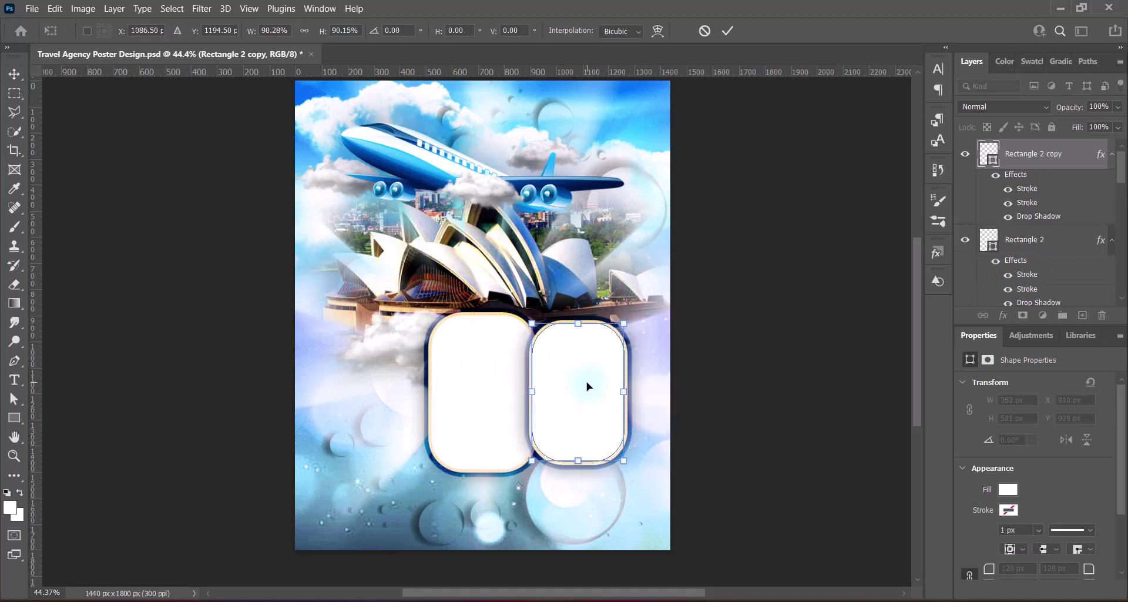
{"action": "key", "text": "Return"}
{"action": "left_click_drag", "start_coordinate": [1126, 175], "coordinate": [961, 282]}
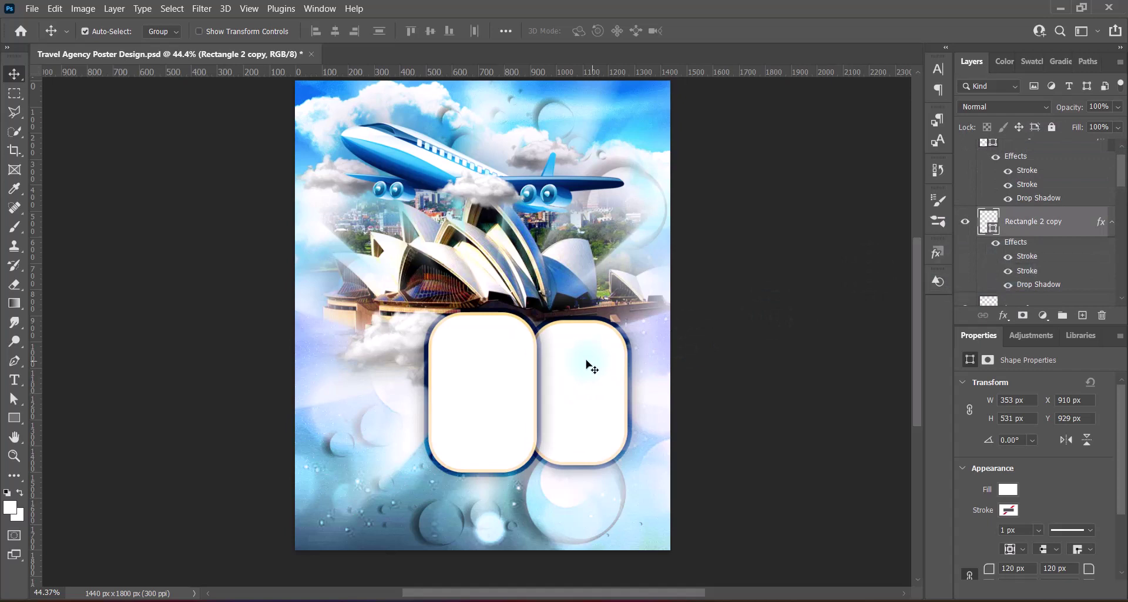
{"action": "key", "text": "ctrl+t"}
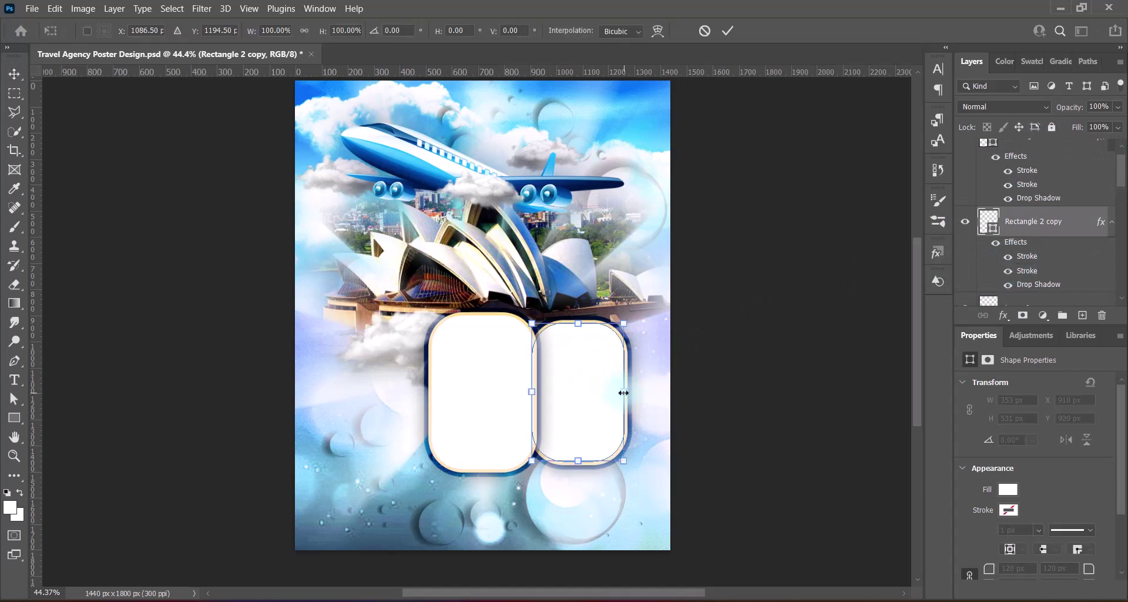
{"action": "mouse_move", "coordinate": [623, 393]}
{"action": "left_mouse_down"}
{"action": "mouse_move", "coordinate": [361, 399]}
{"action": "mouse_move", "coordinate": [385, 393]}
{"action": "left_mouse_up"}
{"action": "key", "text": "Return"}
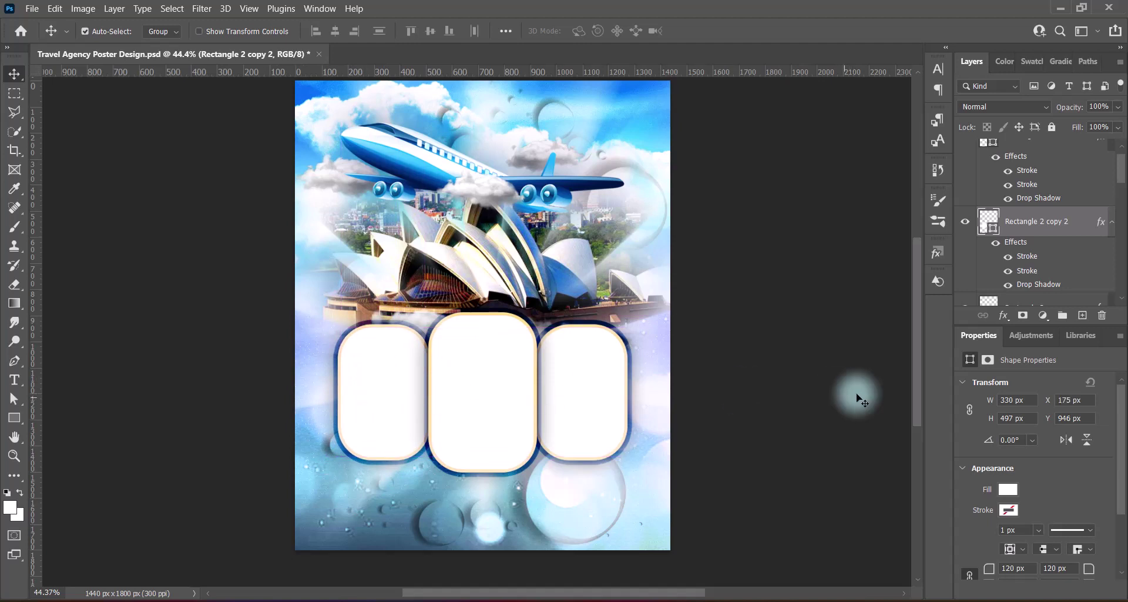
Centre the row of cards on the poster and shrink it slightly to about 94%
{"action": "left_click", "coordinate": [495, 420]}
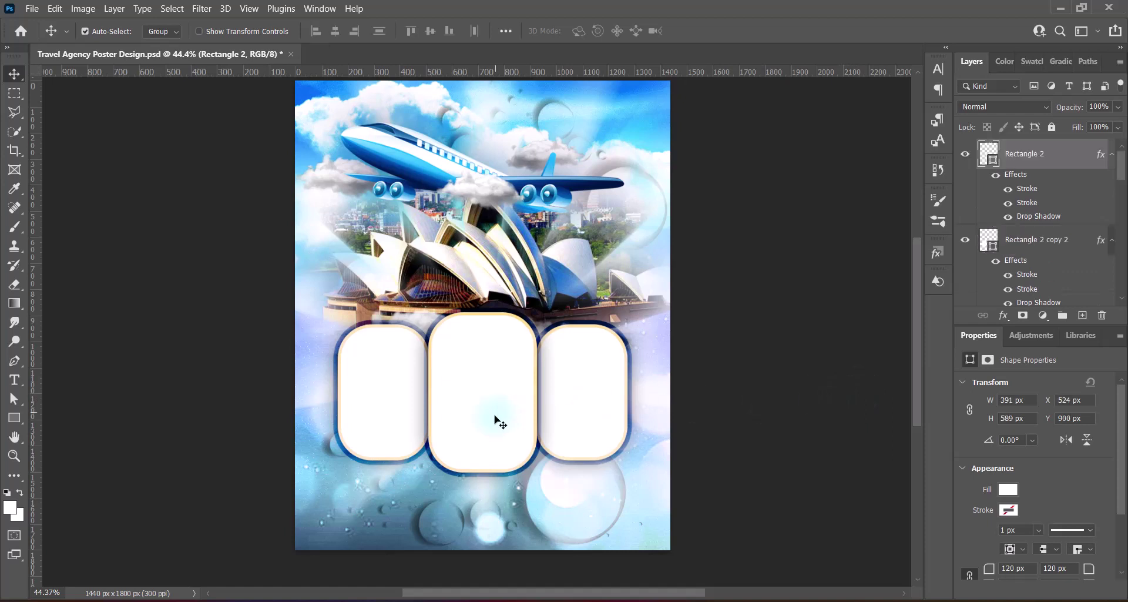
{"action": "left_click", "coordinate": [381, 393], "text": "shift"}
{"action": "key", "text": "ctrl+t"}
{"action": "mouse_move", "coordinate": [506, 390]}
{"action": "left_mouse_down"}
{"action": "mouse_move", "coordinate": [494, 391]}
{"action": "mouse_move", "coordinate": [505, 389]}
{"action": "left_mouse_up"}
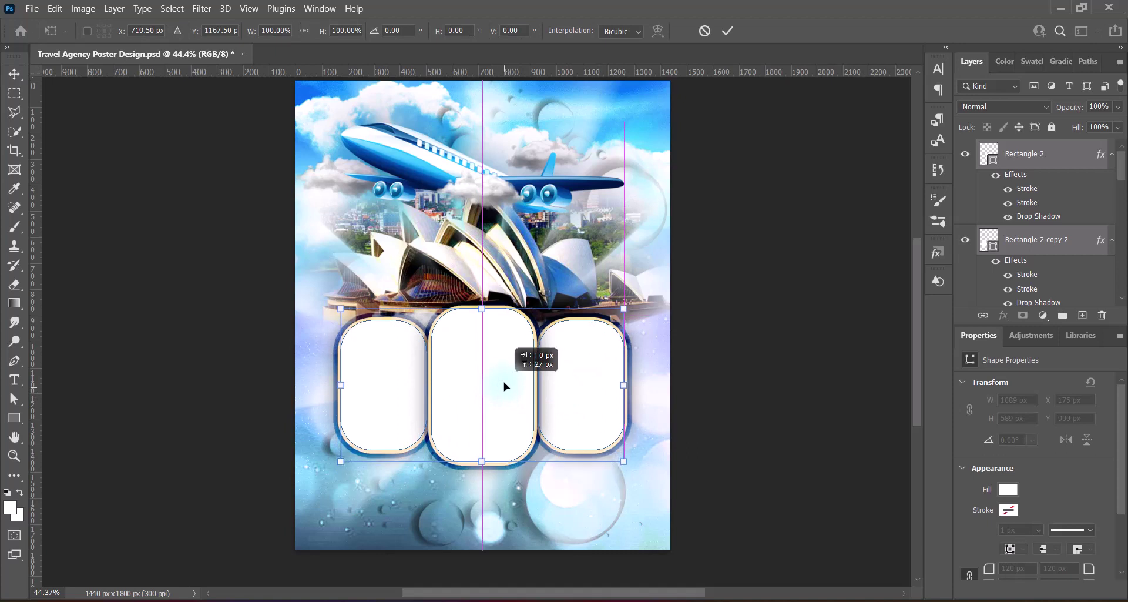
{"action": "key", "text": "Return"}
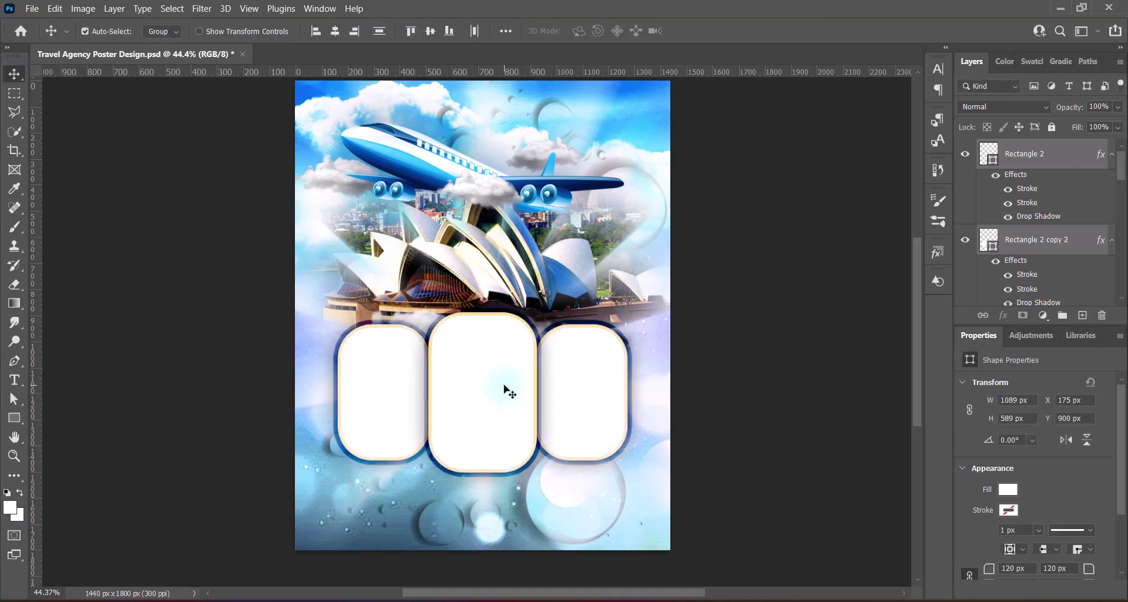
{"action": "key", "text": "ctrl+t"}
{"action": "left_click_drag", "start_coordinate": [483, 465], "coordinate": [482, 459]}
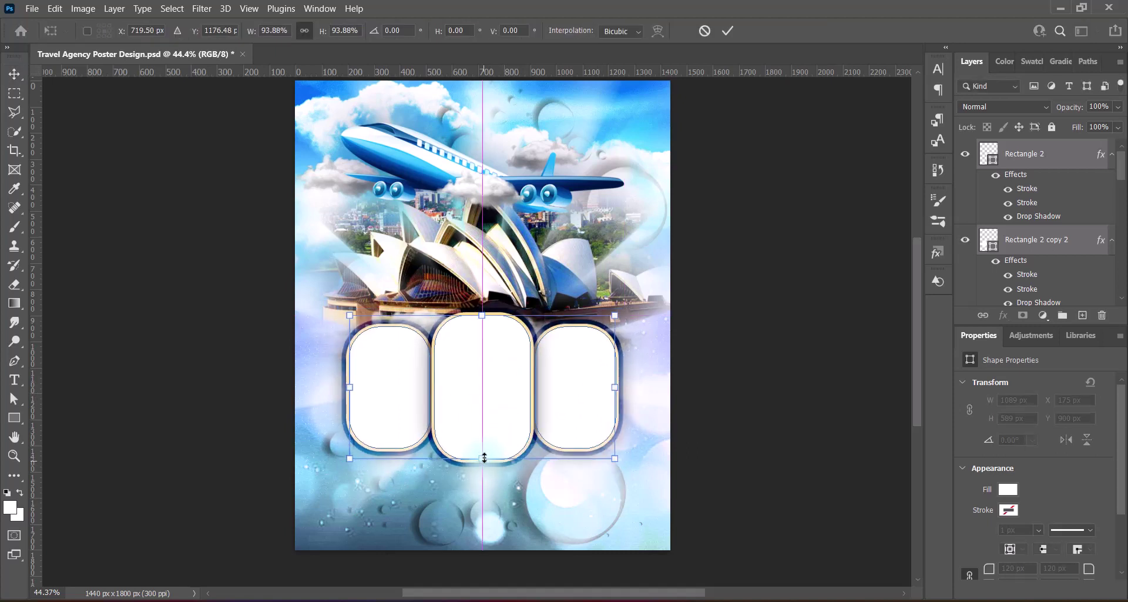
{"action": "key", "text": "Return"}
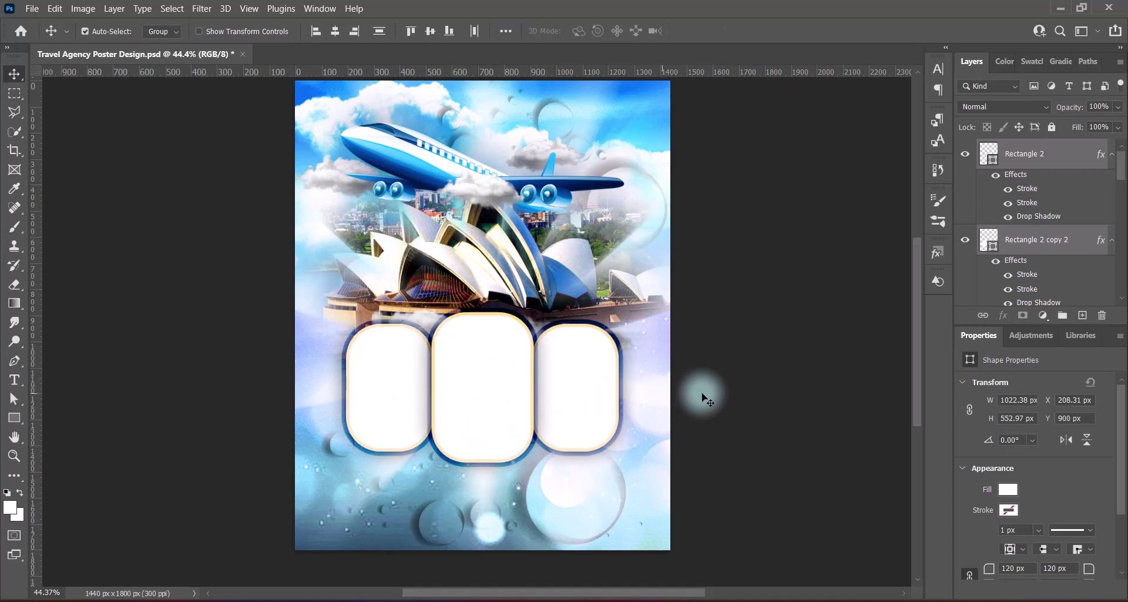
Move the three cloud layers down below the cards
{"action": "scroll", "coordinate": [999, 235], "scroll_direction": "down", "scroll_amount": 3}
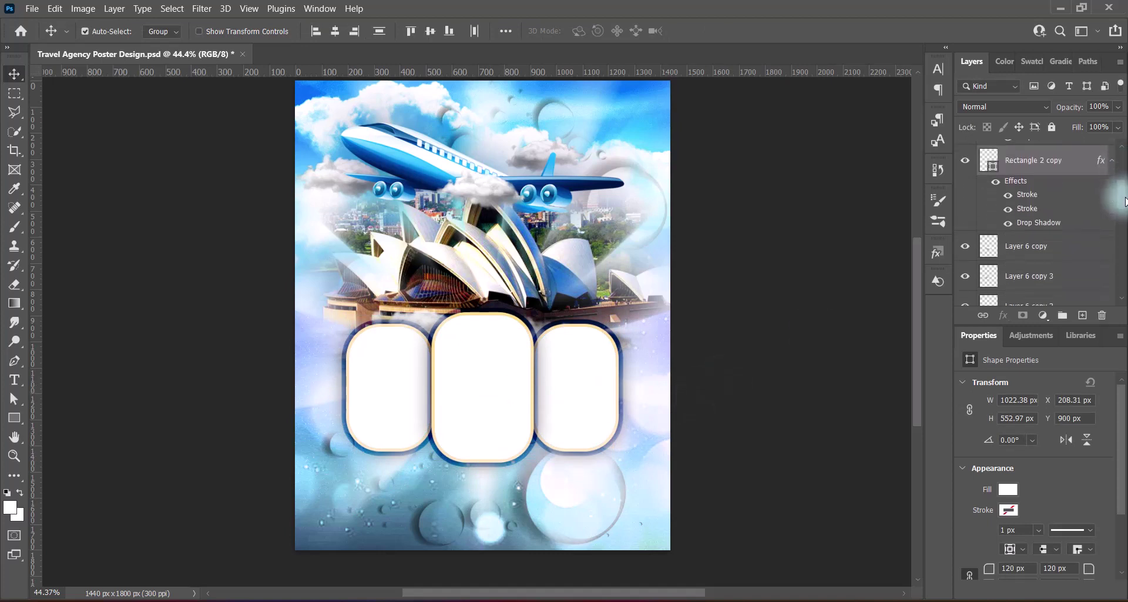
{"action": "left_click", "coordinate": [1022, 250]}
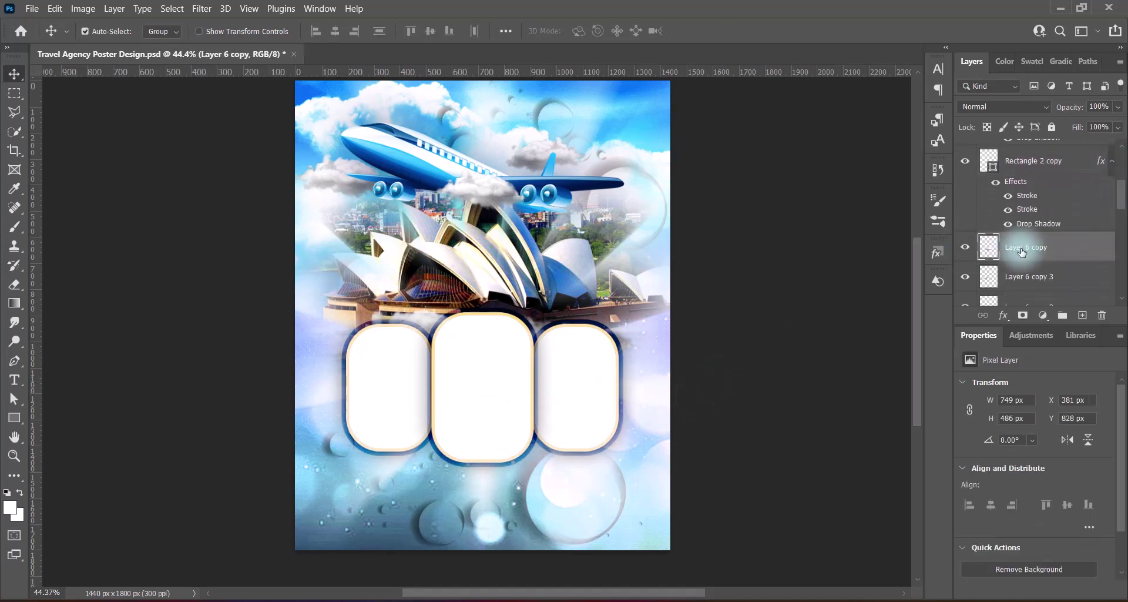
{"action": "scroll", "coordinate": [968, 278], "scroll_direction": "down", "scroll_amount": 2}
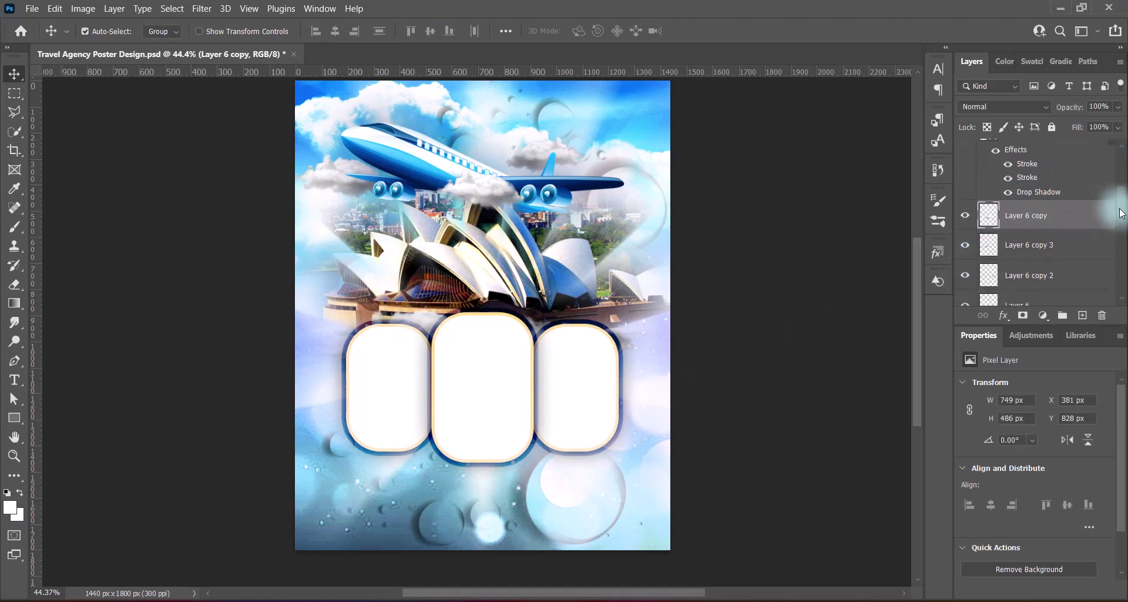
{"action": "left_click", "coordinate": [1070, 244], "text": "shift"}
{"action": "key", "text": "ctrl+t"}
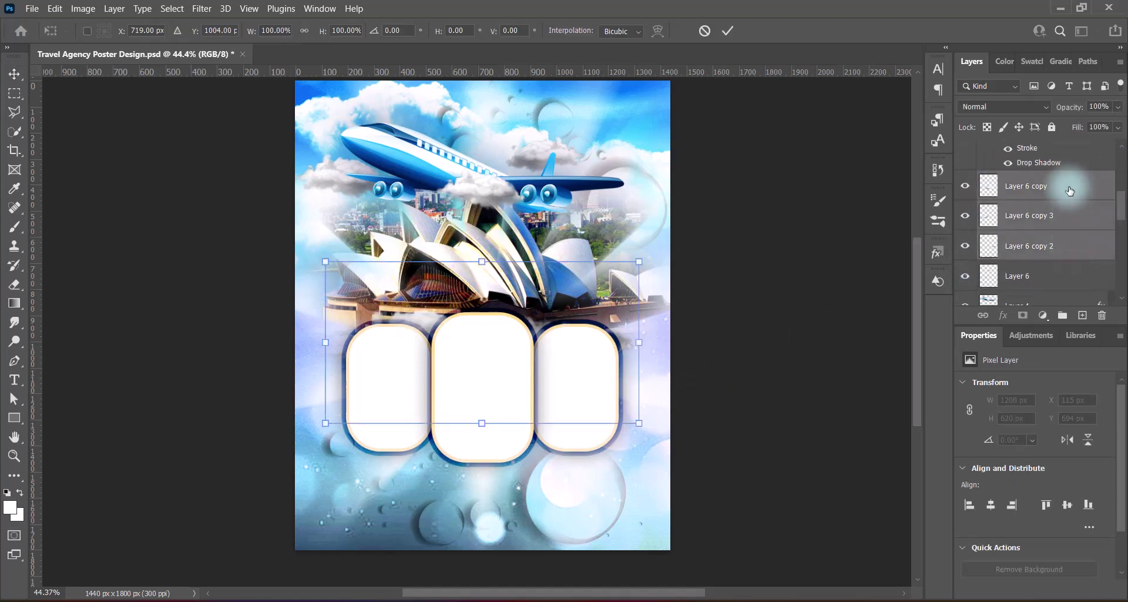
{"action": "mouse_move", "coordinate": [510, 364]}
{"action": "left_mouse_down"}
{"action": "mouse_move", "coordinate": [509, 328]}
{"action": "mouse_move", "coordinate": [510, 492]}
{"action": "left_mouse_up"}
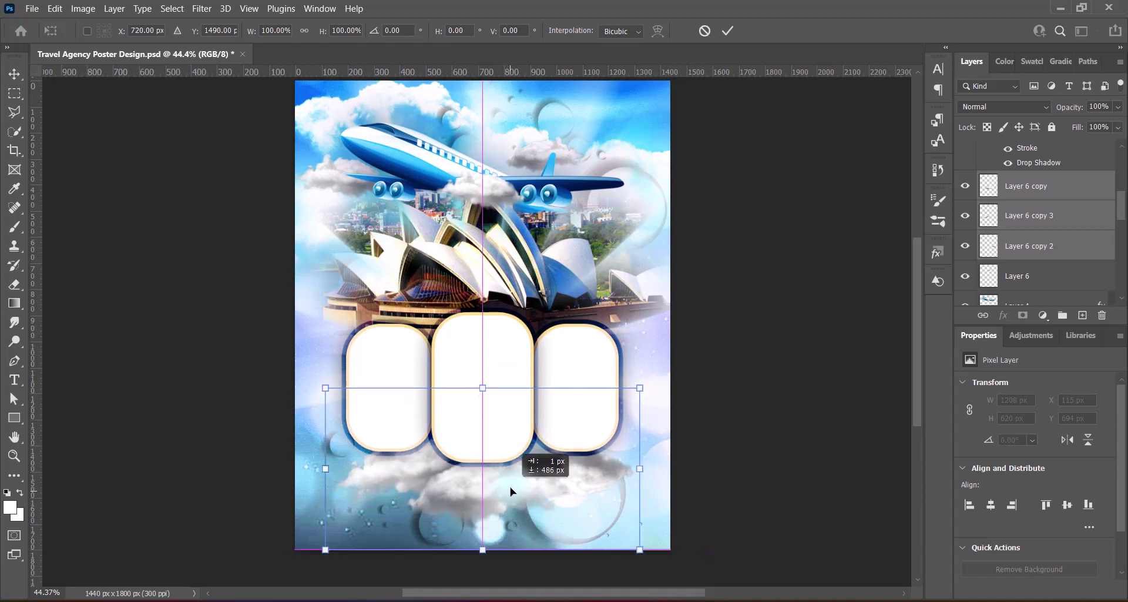
{"action": "key", "text": "Return"}
Stack the clouds above the cards, nudge them into place, and paste the coastal-road photo
{"action": "left_click_drag", "start_coordinate": [1033, 186], "coordinate": [1023, 145]}
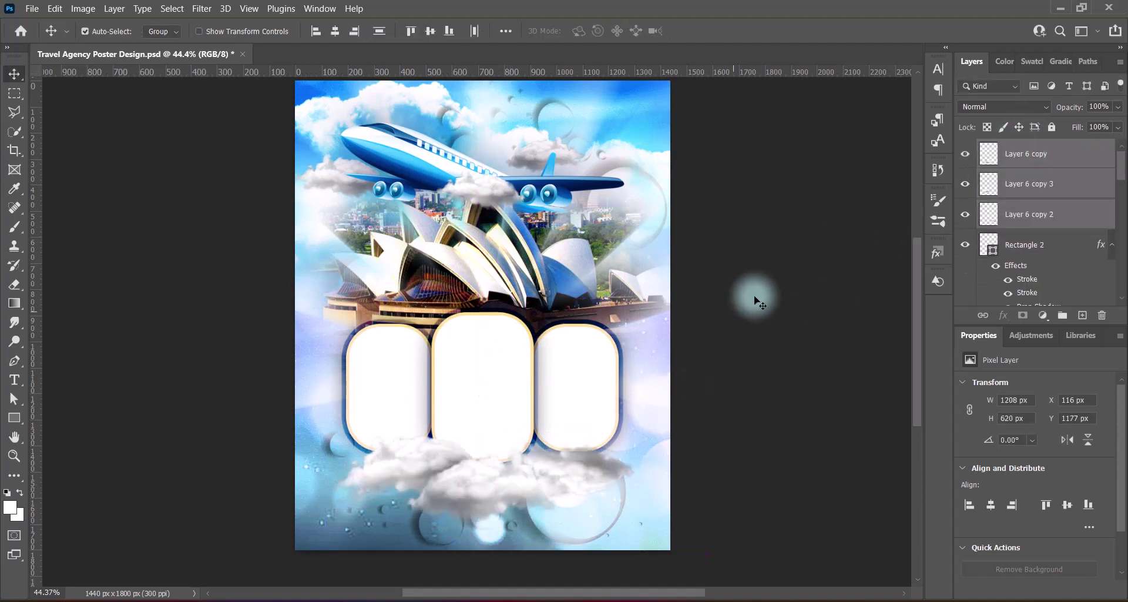
{"action": "key", "text": "shift+Up"}
{"action": "key", "text": "shift+Up"}
{"action": "key", "text": "shift+Up"}
{"action": "key", "text": "shift+Down"}
{"action": "key", "text": "shift+Down"}
{"action": "key", "text": "shift+Down"}
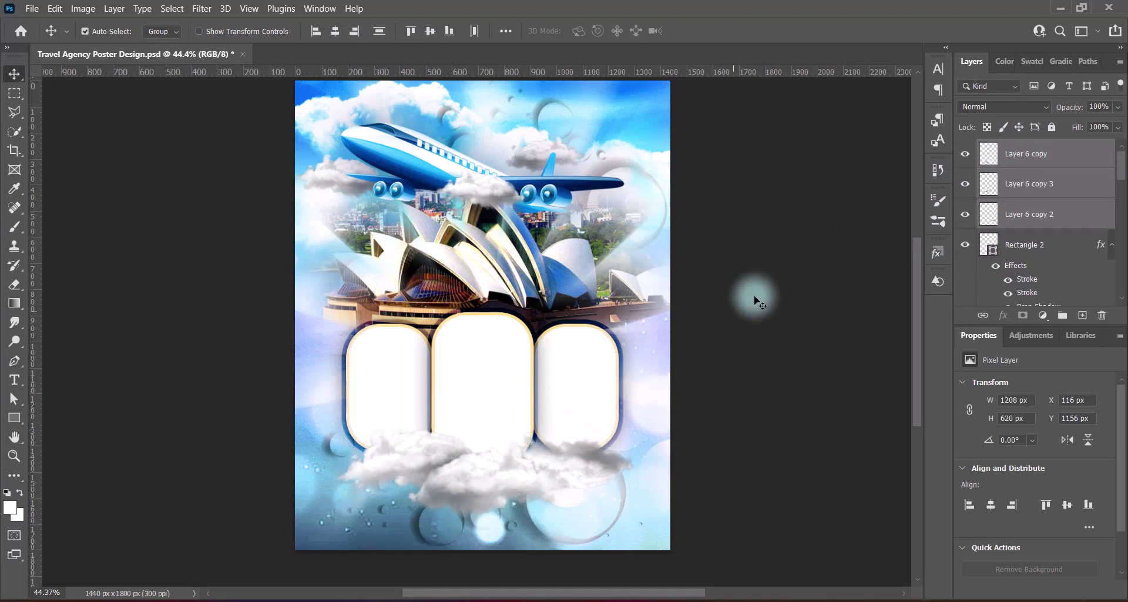
{"action": "key", "text": "ctrl+v"}
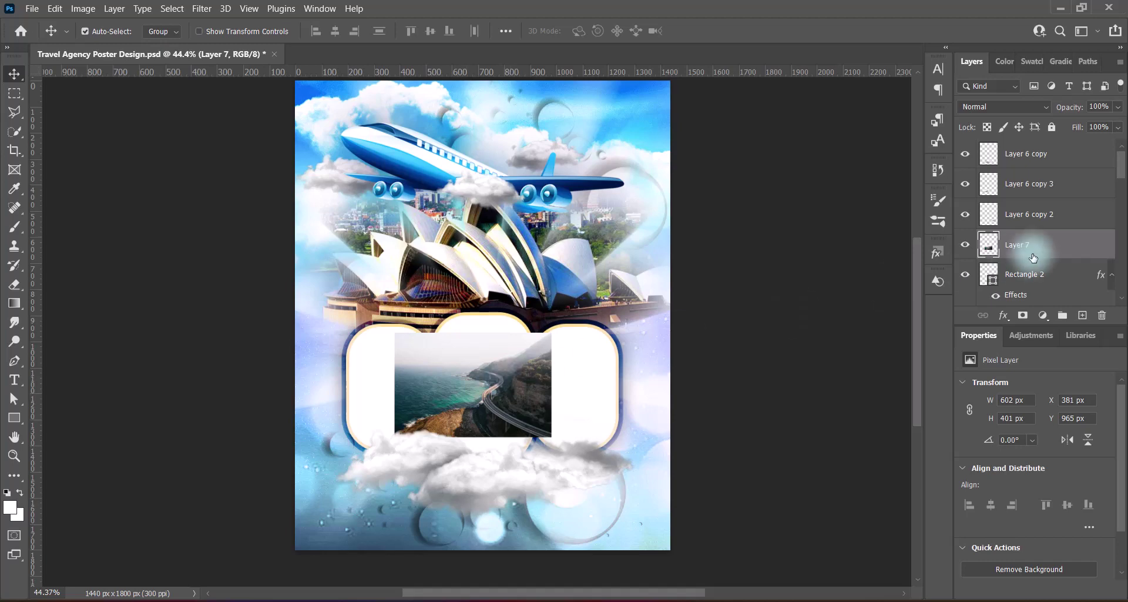
Clip the coastal-road photo to the middle card and enlarge it to fill the frame
{"action": "left_click", "coordinate": [1028, 259], "text": "alt"}
{"action": "key", "text": "ctrl+t"}
{"action": "left_click_drag", "start_coordinate": [472, 333], "coordinate": [471, 308]}
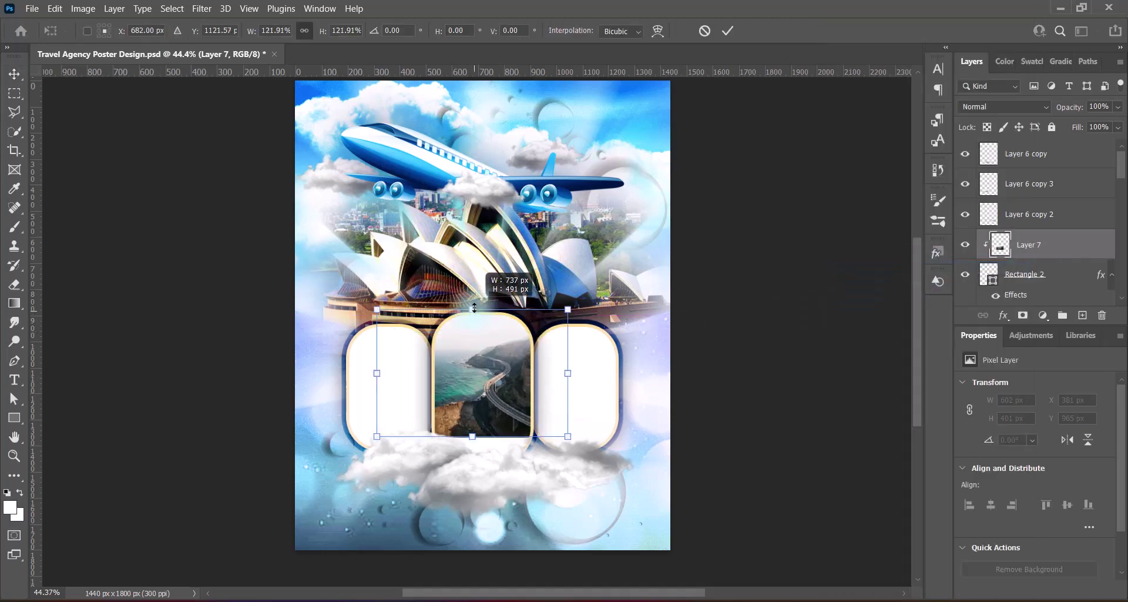
{"action": "left_click_drag", "start_coordinate": [473, 436], "coordinate": [472, 465]}
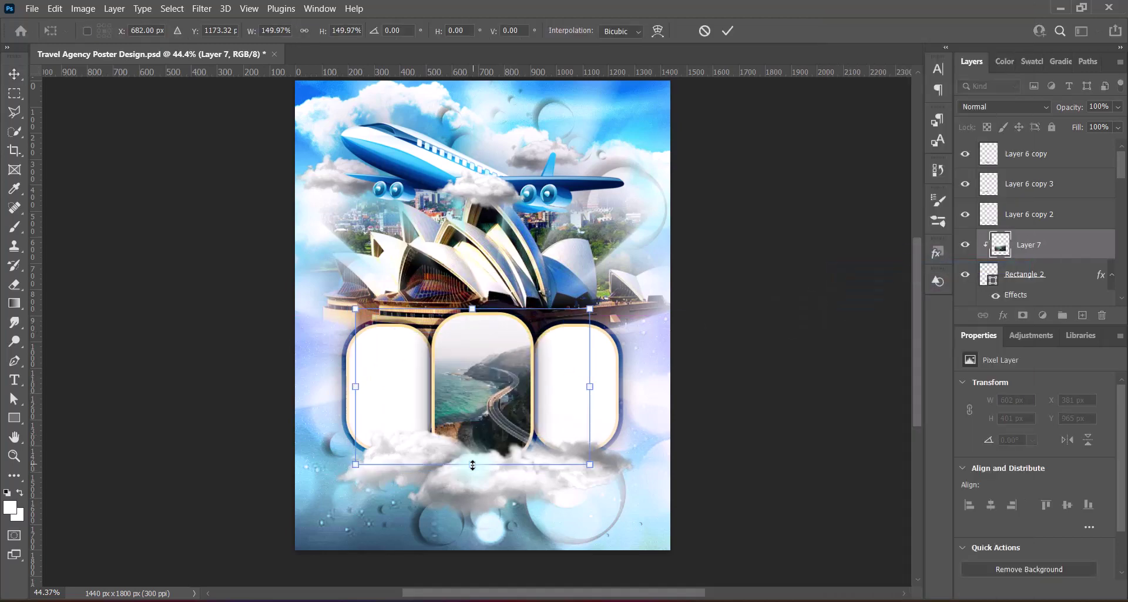
{"action": "key", "text": "shift+Left"}
{"action": "key", "text": "shift+Left"}
{"action": "key", "text": "shift+Left"}
{"action": "key", "text": "shift+Left"}
{"action": "key", "text": "shift+Left"}
{"action": "key", "text": "shift+Left"}
{"action": "key", "text": "shift+Left"}
{"action": "key", "text": "shift+Left"}
{"action": "key", "text": "shift+Left"}
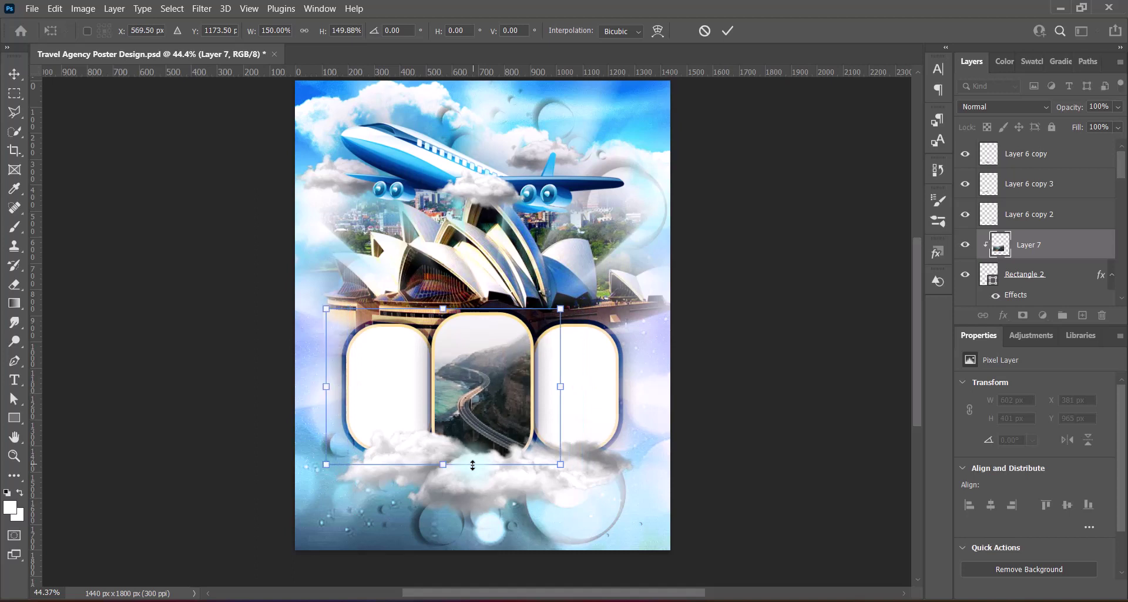
{"action": "key", "text": "shift+Left"}
{"action": "key", "text": "shift+Left"}
{"action": "key", "text": "shift+Left"}
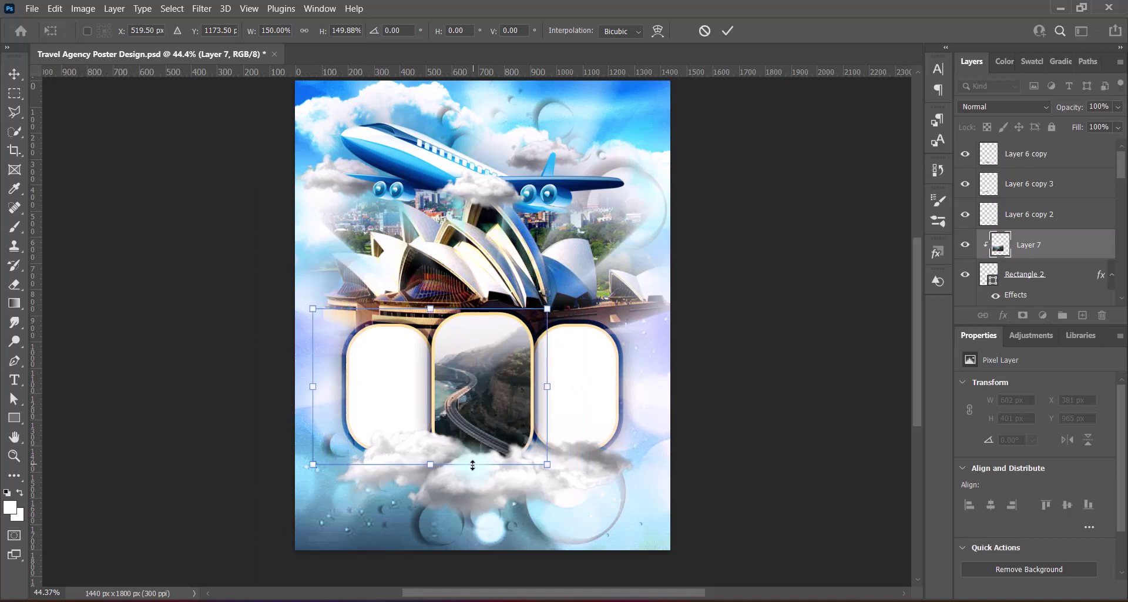
{"action": "key", "text": "shift+Up"}
{"action": "key", "text": "Up"}
{"action": "key", "text": "Up"}
{"action": "key", "text": "Up"}
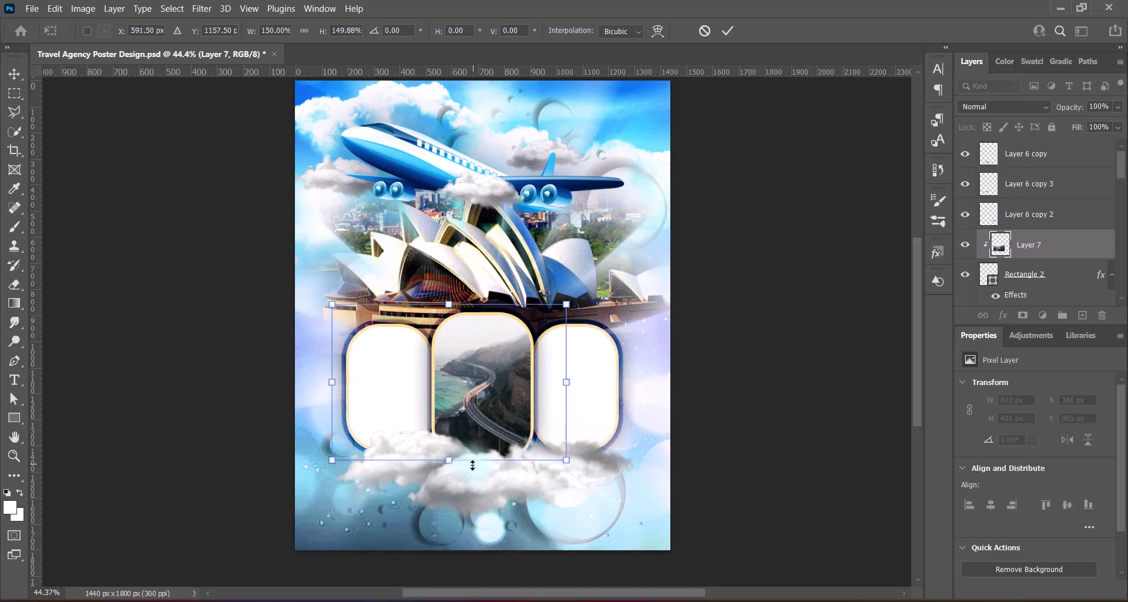
{"action": "key", "text": "Return"}
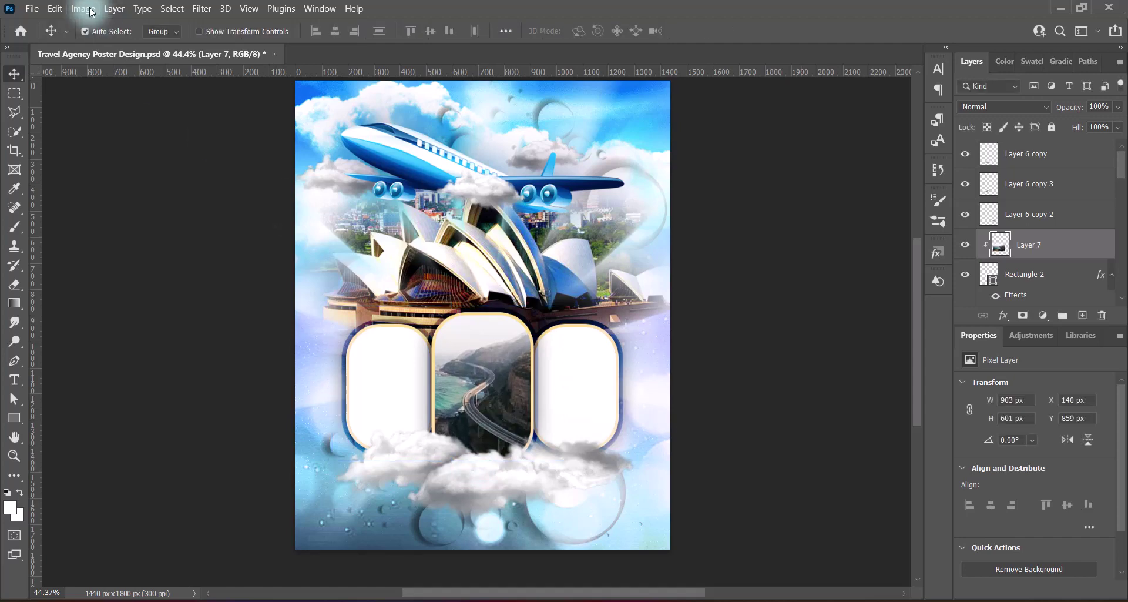
Apply the Hue/Saturation Increase Saturation preset to the road photo, after trying Red Boost
{"action": "left_click", "coordinate": [83, 8]}
{"action": "left_click", "coordinate": [411, 134]}
{"action": "left_click", "coordinate": [758, 114]}
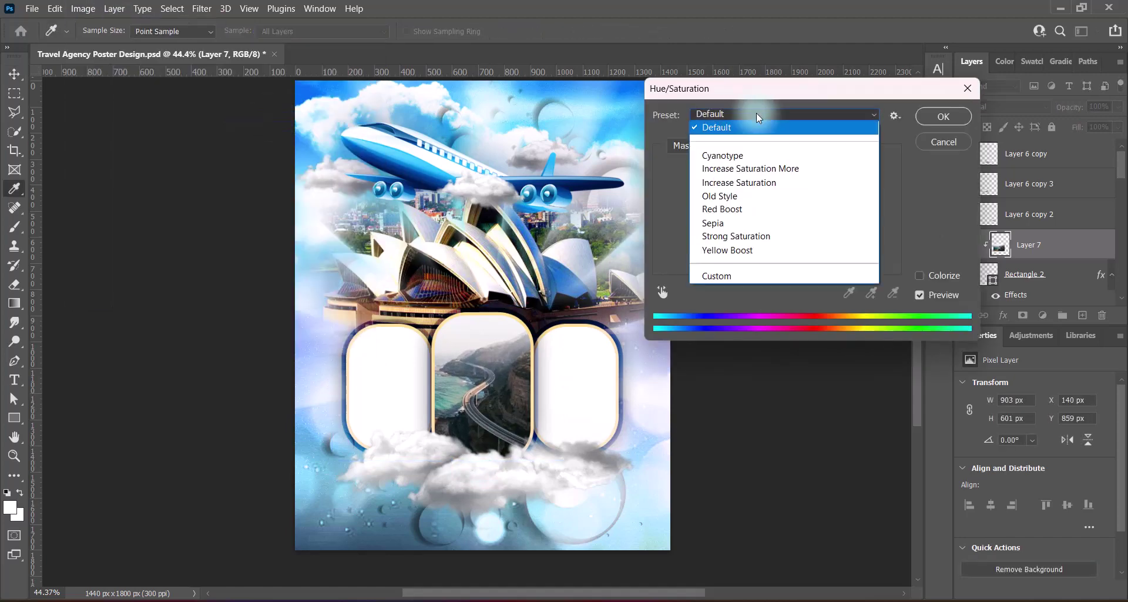
{"action": "left_click", "coordinate": [729, 212]}
{"action": "left_click", "coordinate": [940, 113]}
{"action": "left_click", "coordinate": [82, 8]}
{"action": "left_click", "coordinate": [252, 113]}
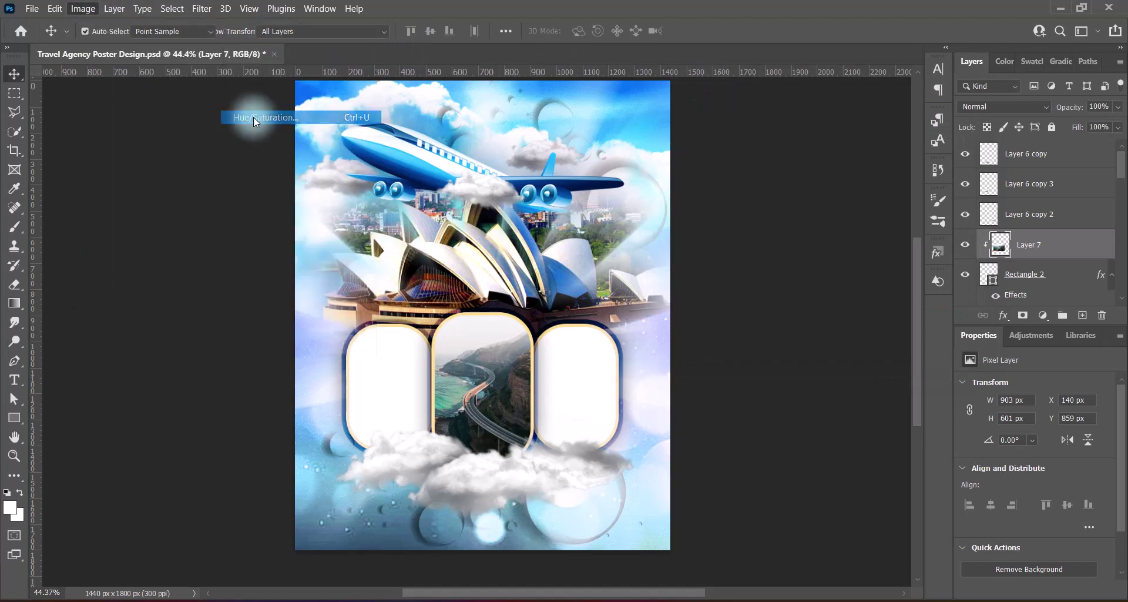
{"action": "left_click", "coordinate": [784, 113]}
{"action": "left_click", "coordinate": [735, 112]}
{"action": "left_click", "coordinate": [940, 117]}
Apply Levels with the Increase Contrast 1 preset
{"action": "left_click", "coordinate": [83, 8]}
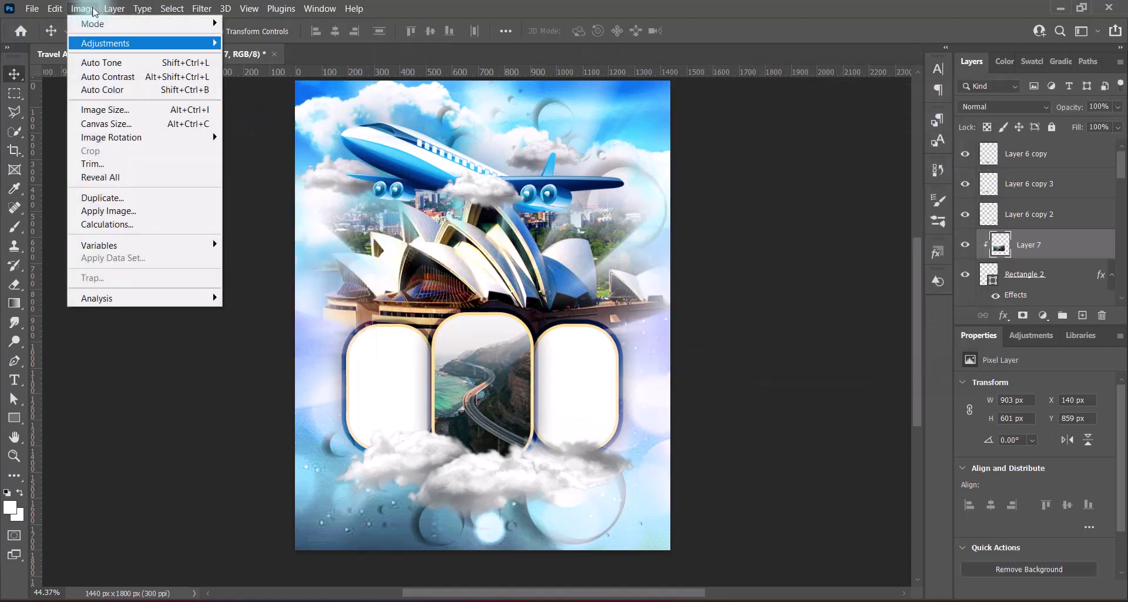
{"action": "left_click", "coordinate": [403, 54]}
{"action": "left_click", "coordinate": [795, 59]}
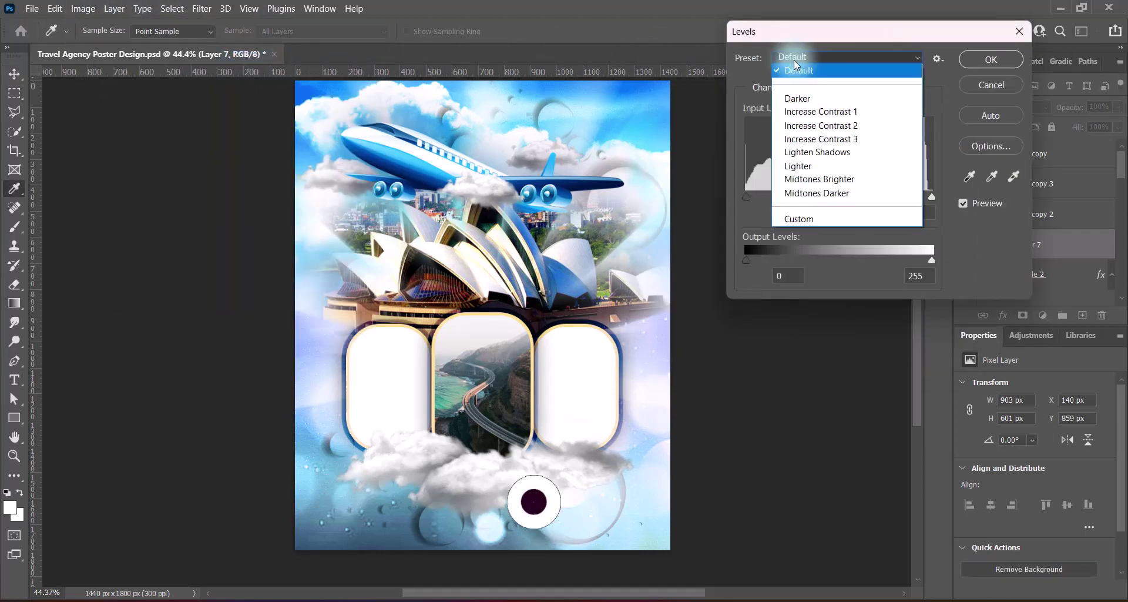
{"action": "left_click", "coordinate": [821, 111]}
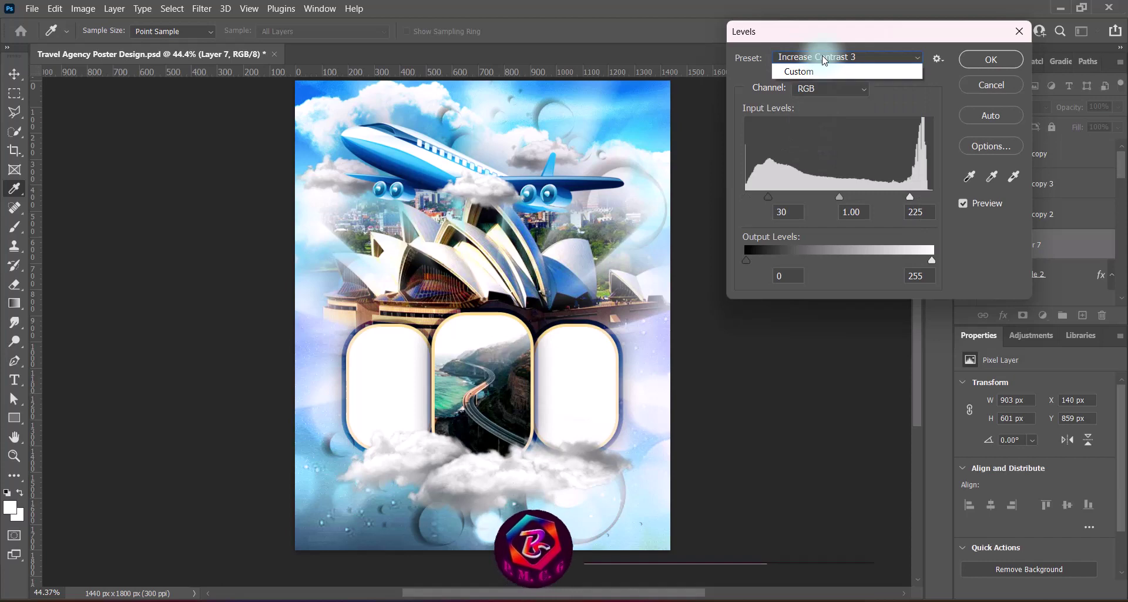
{"action": "left_click", "coordinate": [972, 58]}
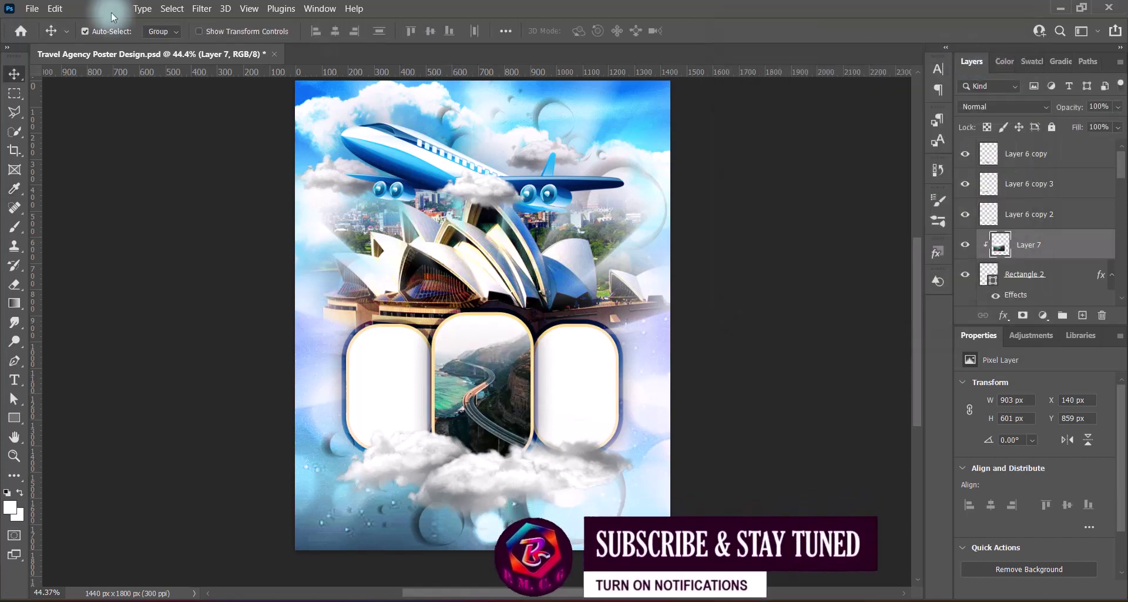
Raise the photo's Vibrance to +100
{"action": "left_click", "coordinate": [83, 9]}
{"action": "left_click", "coordinate": [252, 101]}
{"action": "left_click_drag", "start_coordinate": [777, 191], "coordinate": [903, 195]}
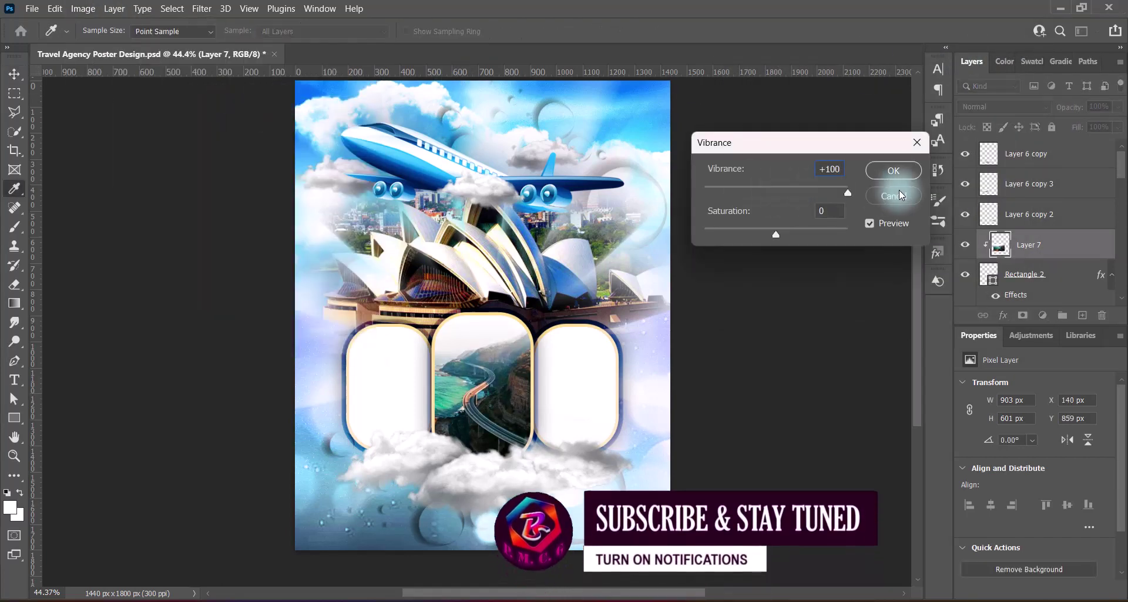
{"action": "left_click", "coordinate": [894, 171]}
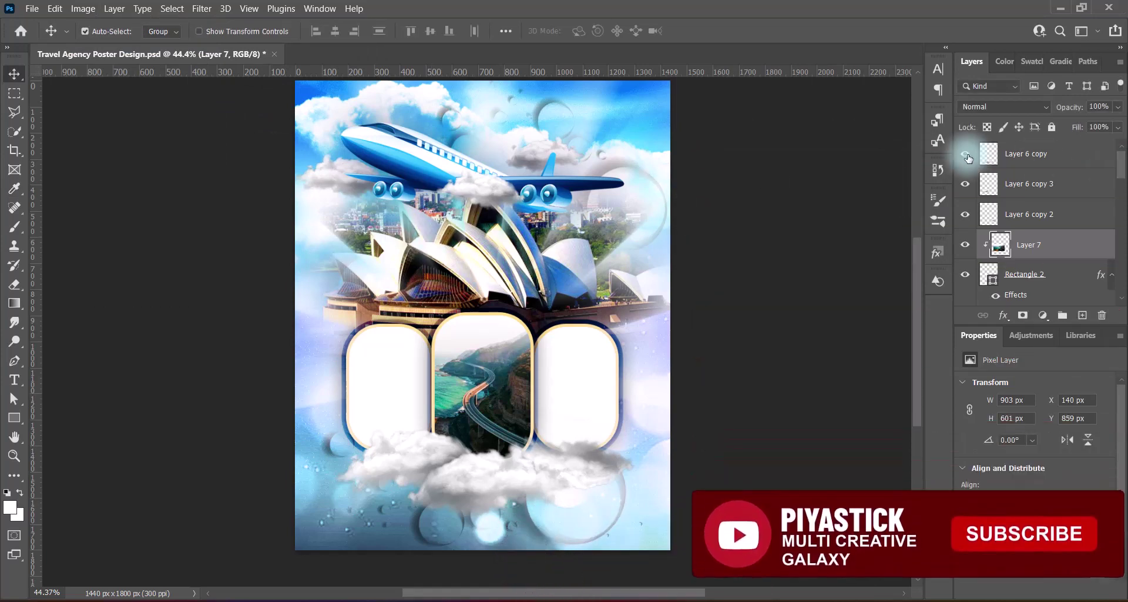
Nudge the Rectangle 2 frames and Layer 6 copy–Layer 7 layers upward, then save the poster
{"action": "left_click", "coordinate": [1081, 154]}
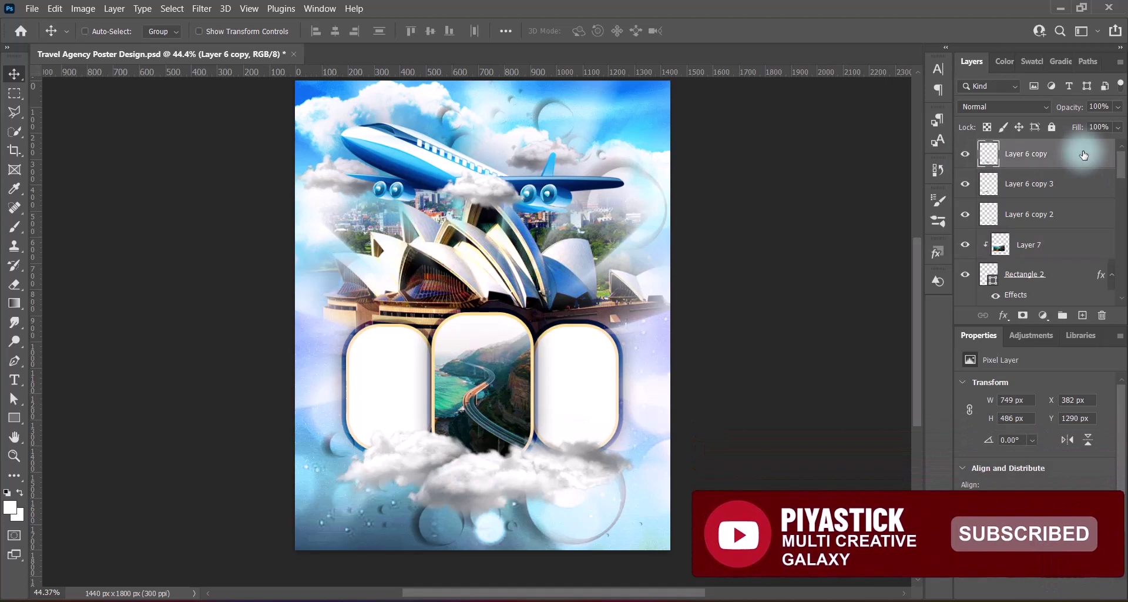
{"action": "left_click", "coordinate": [1071, 241], "text": "shift"}
{"action": "left_click", "coordinate": [1069, 274], "text": "shift"}
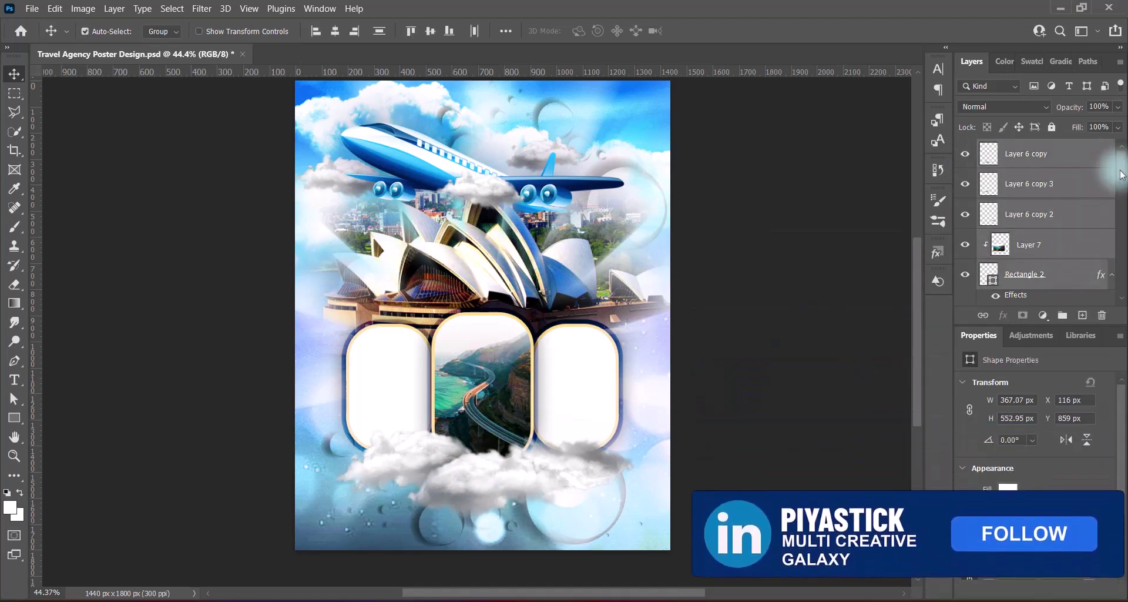
{"action": "scroll", "coordinate": [1075, 235], "scroll_direction": "down", "scroll_amount": 3}
{"action": "left_click", "coordinate": [1082, 194], "text": "shift"}
{"action": "left_click", "coordinate": [1079, 286], "text": "shift"}
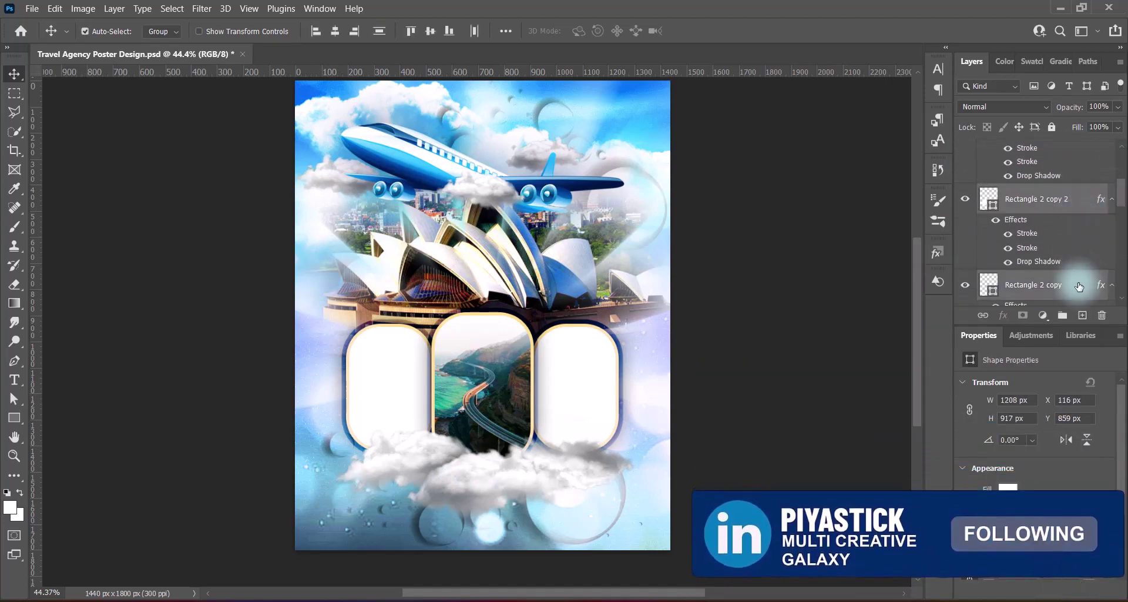
{"action": "scroll", "coordinate": [1080, 286], "scroll_direction": "up", "scroll_amount": 5}
{"action": "key", "text": "shift+Up"}
{"action": "key", "text": "shift+Up"}
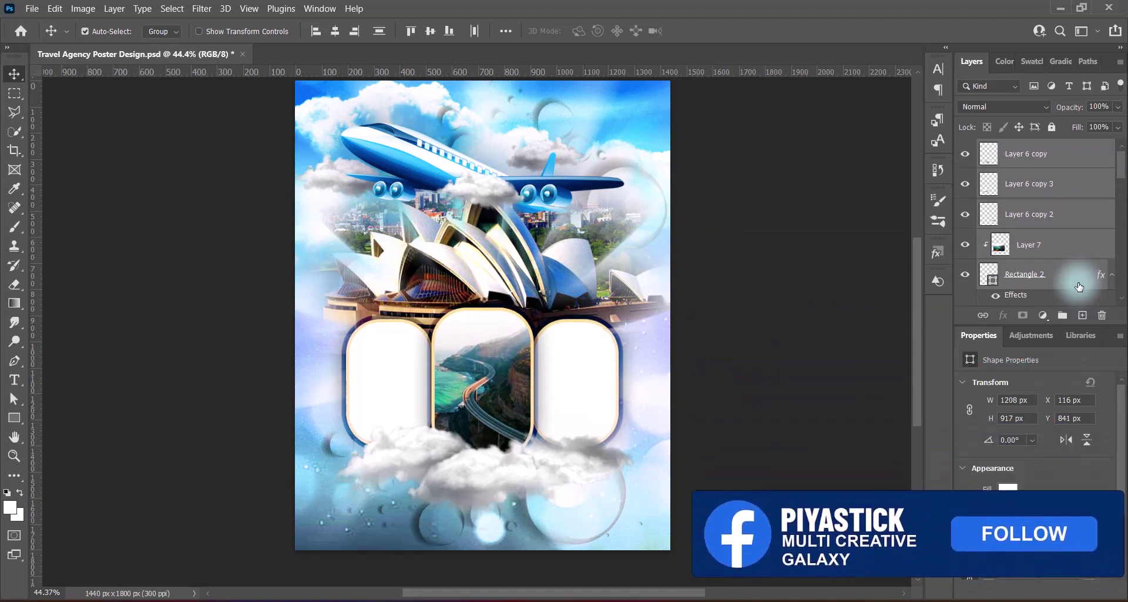
{"action": "key", "text": "Up"}
{"action": "key", "text": "Up"}
{"action": "key", "text": "Up"}
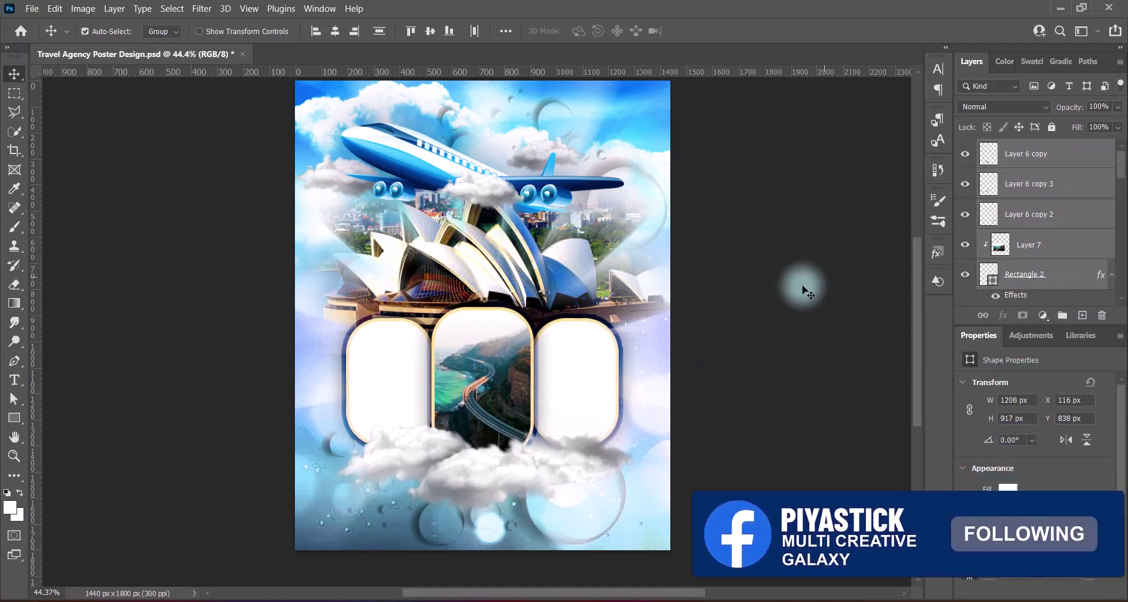
{"action": "left_click", "coordinate": [807, 291]}
{"action": "key", "text": "ctrl+s"}
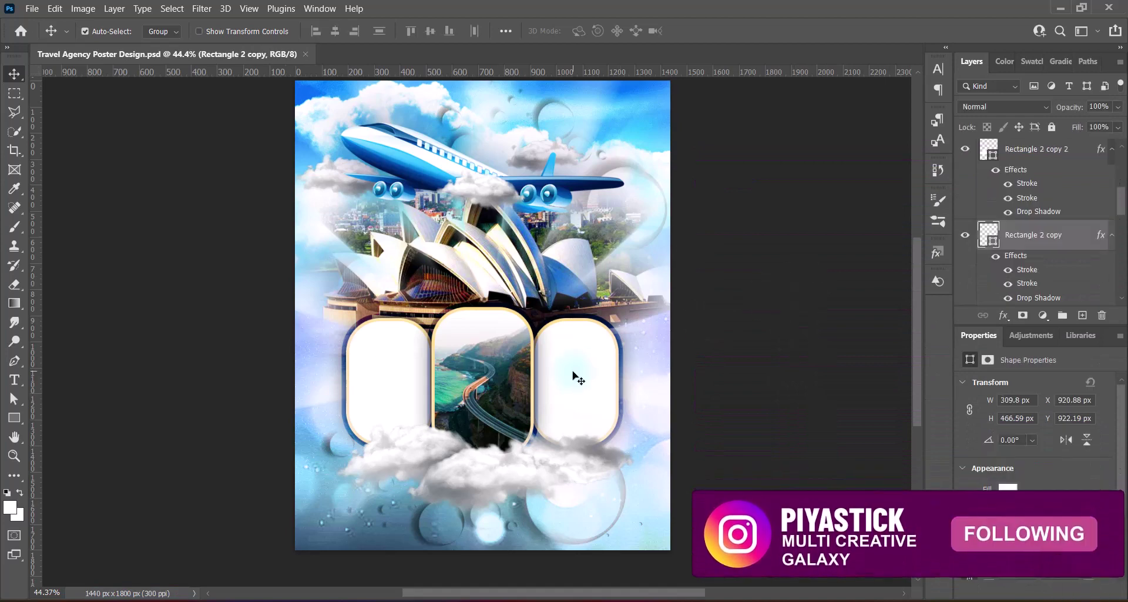
Shrink the Layer 6 copy layers slightly from the bottom edge to 1094 × 561 px
{"action": "left_click", "coordinate": [1029, 214], "text": "shift"}
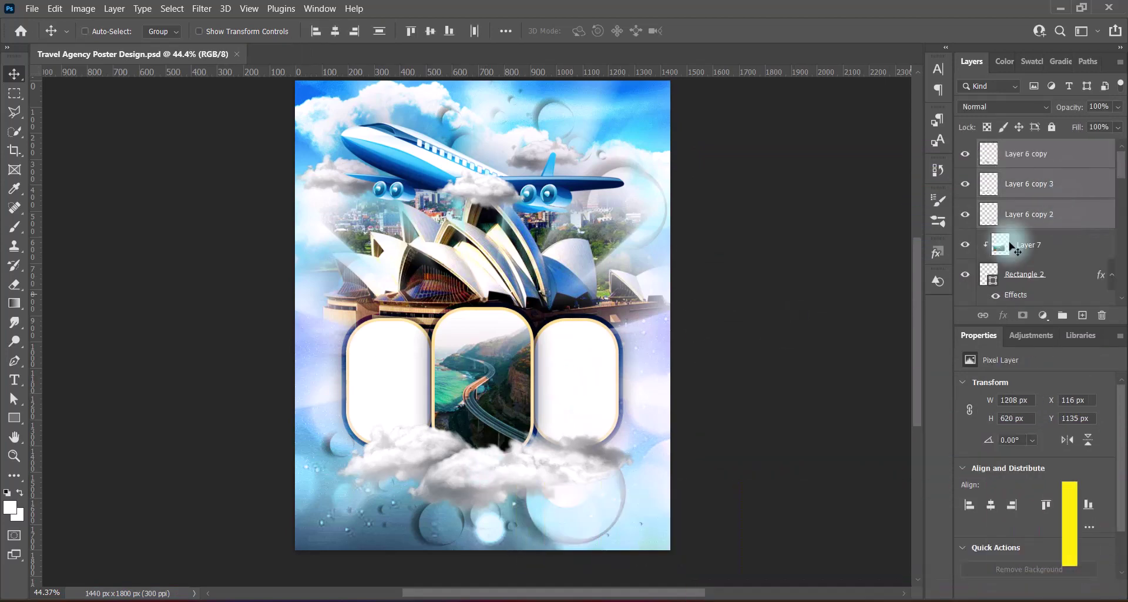
{"action": "key", "text": "ctrl+t"}
{"action": "left_click_drag", "start_coordinate": [483, 538], "coordinate": [483, 523]}
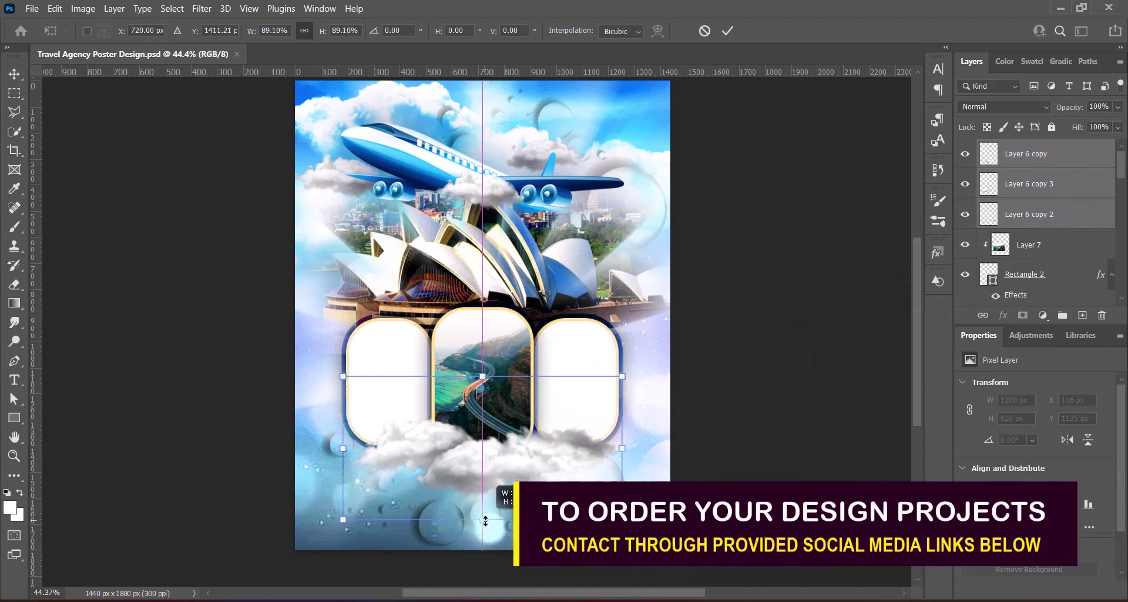
{"action": "key", "text": "Return"}
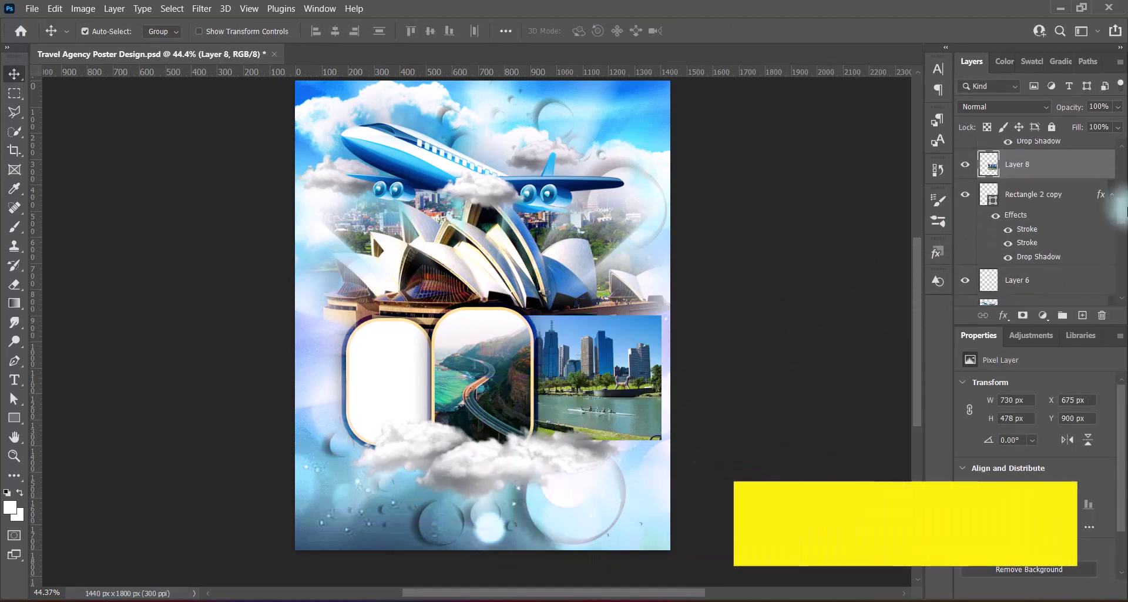
Clip the city skyline photo (Layer 8) into the right frame and reposition it
{"action": "right_click", "coordinate": [1020, 181]}
{"action": "left_click", "coordinate": [870, 265]}
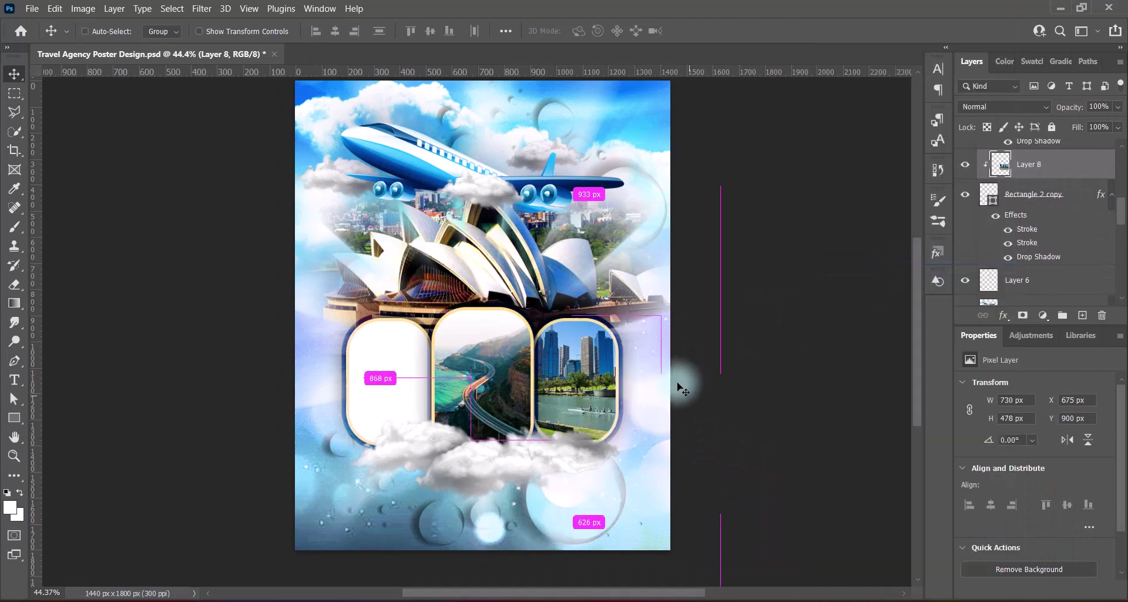
{"action": "key", "text": "ctrl+t"}
{"action": "left_click_drag", "start_coordinate": [590, 395], "coordinate": [586, 399]}
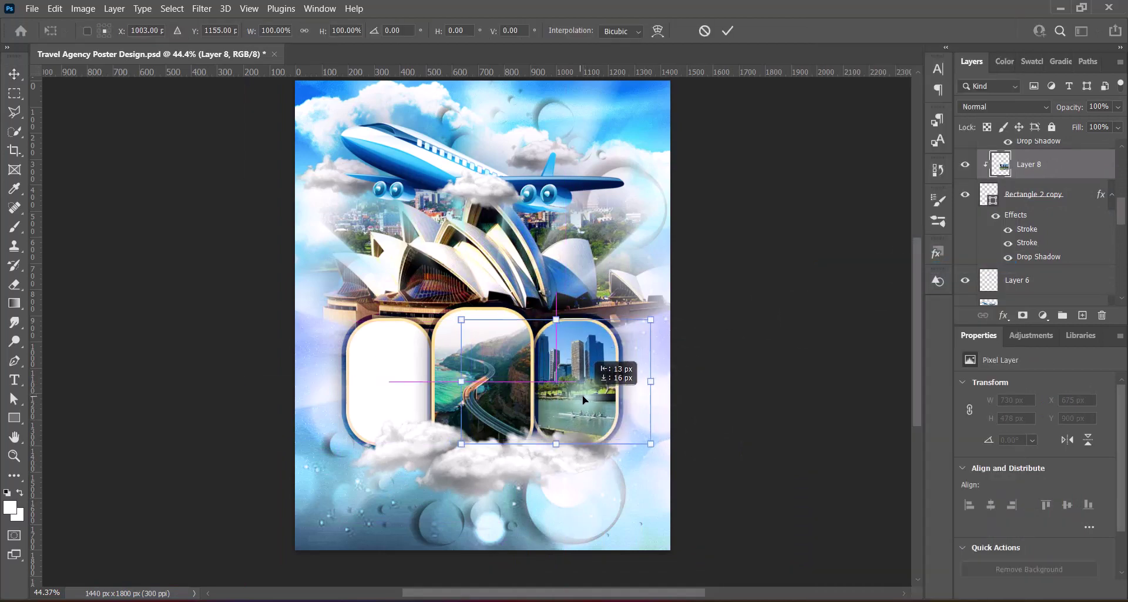
{"action": "left_click_drag", "start_coordinate": [586, 399], "coordinate": [587, 397]}
{"action": "key", "text": "Return"}
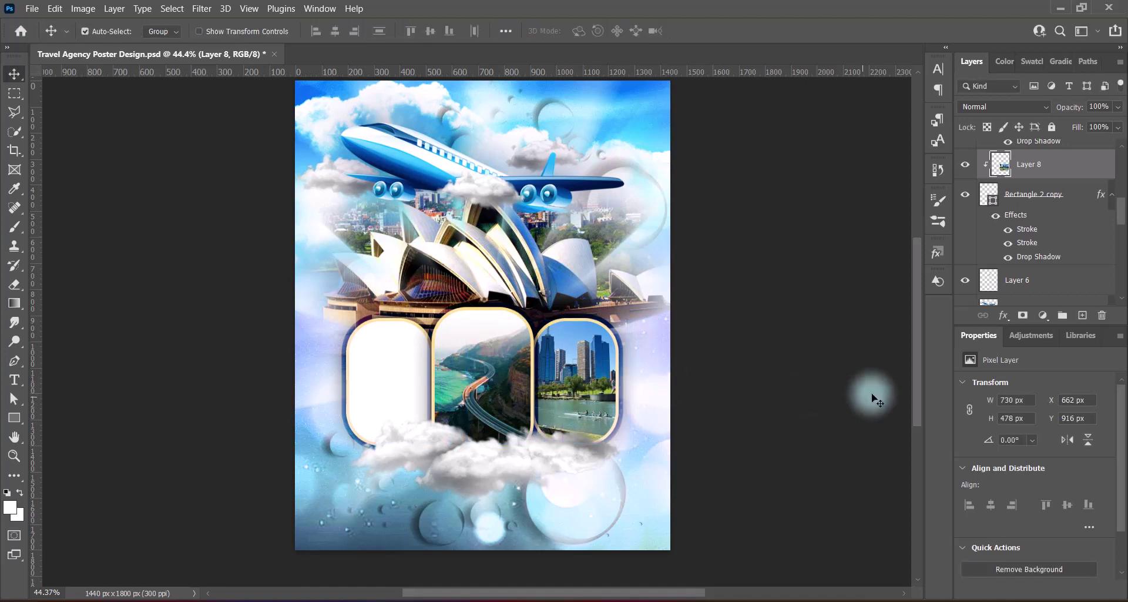
Give the city photo Vibrance +34 and the Levels Increase Contrast 3 preset
{"action": "left_click", "coordinate": [114, 8]}
{"action": "left_click", "coordinate": [264, 106]}
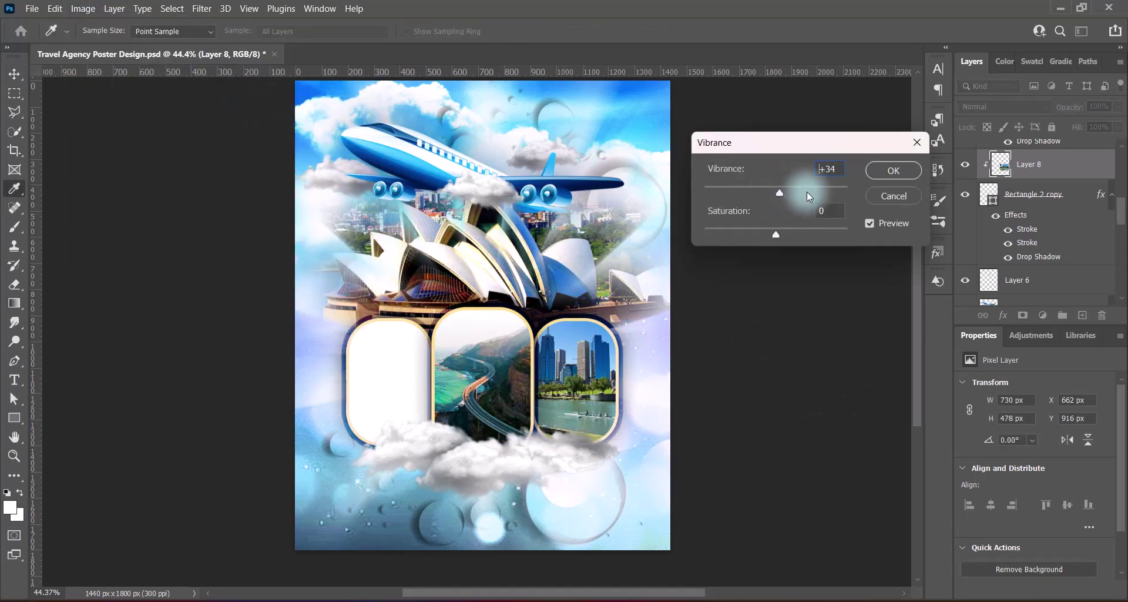
{"action": "left_click", "coordinate": [885, 176]}
{"action": "left_click", "coordinate": [83, 8]}
{"action": "left_click", "coordinate": [252, 56]}
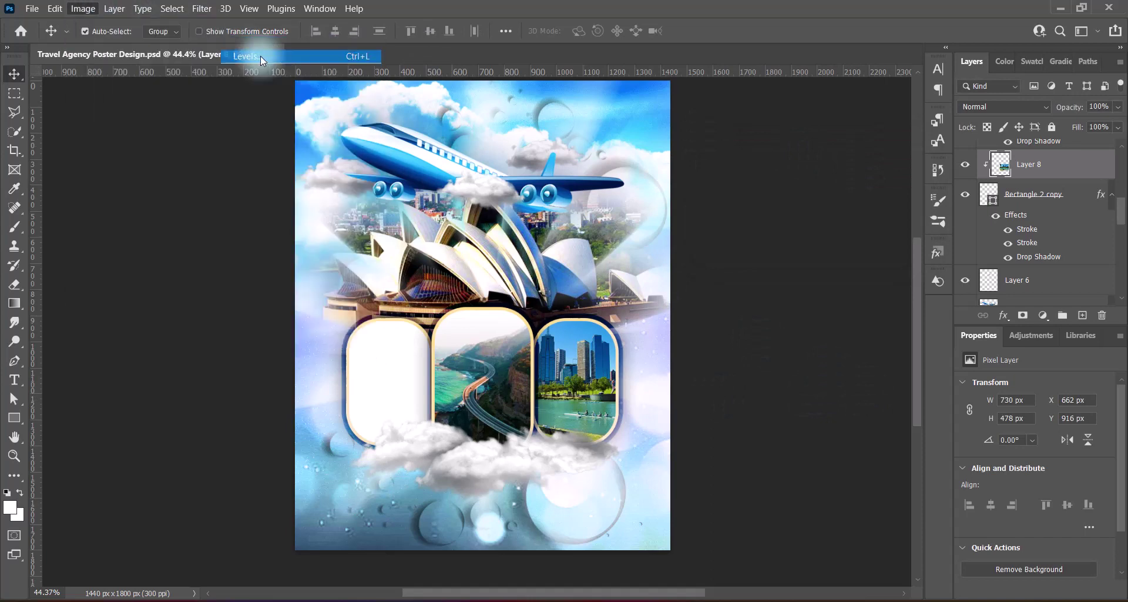
{"action": "left_click", "coordinate": [797, 58]}
{"action": "left_click", "coordinate": [820, 141]}
{"action": "left_click", "coordinate": [847, 57]}
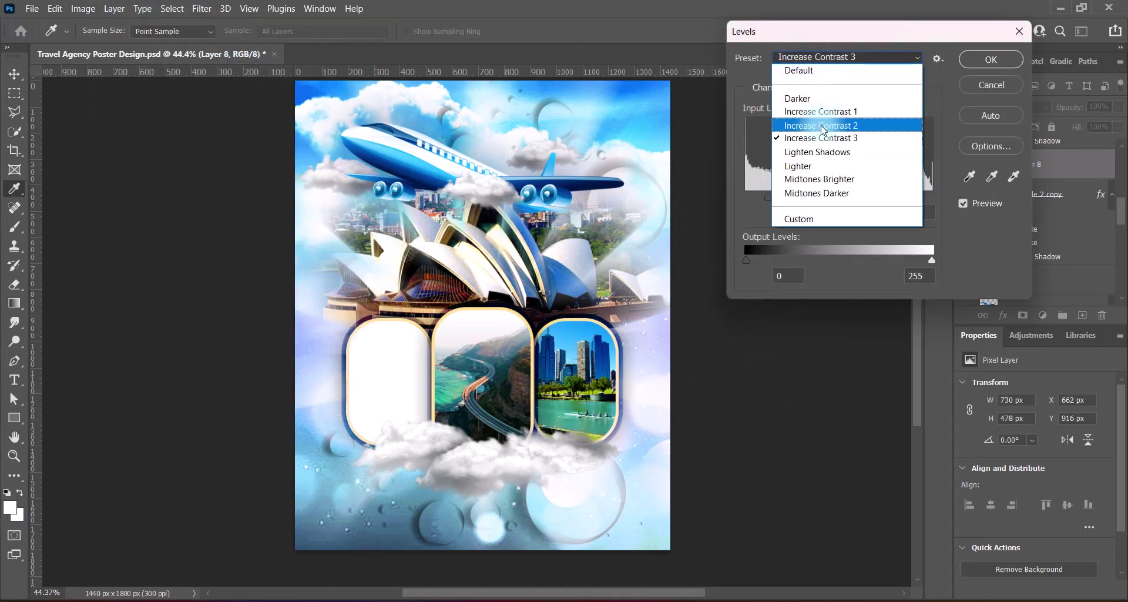
{"action": "left_click", "coordinate": [823, 126]}
{"action": "left_click", "coordinate": [991, 59]}
Save the poster and paste in the lake photo as Layer 9
{"action": "key", "text": "ctrl+s"}
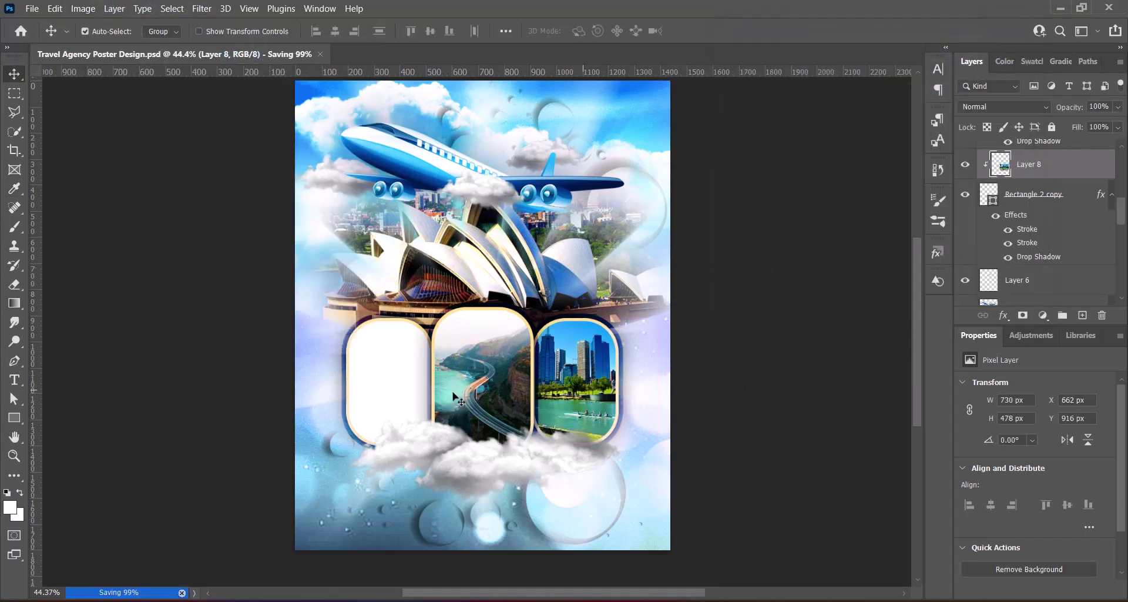
{"action": "left_click", "coordinate": [400, 396]}
{"action": "key", "text": "ctrl+v"}
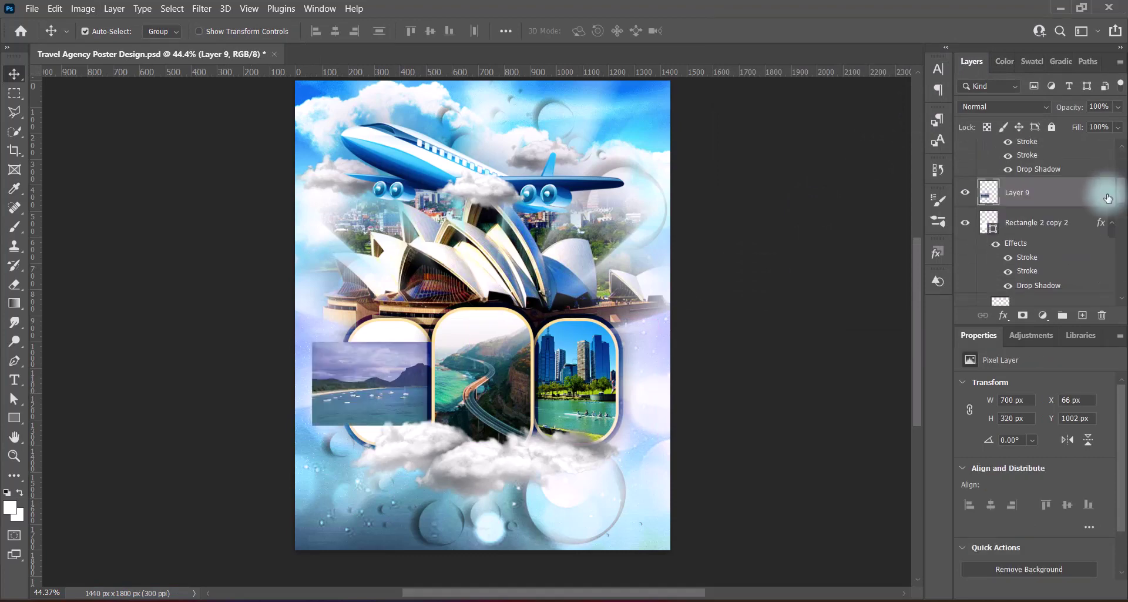
Clip the lake photo into the left frame and enlarge it to about 152%
{"action": "right_click", "coordinate": [1028, 193]}
{"action": "left_click", "coordinate": [929, 272]}
{"action": "key", "text": "ctrl+t"}
{"action": "left_click_drag", "start_coordinate": [312, 341], "coordinate": [288, 319]}
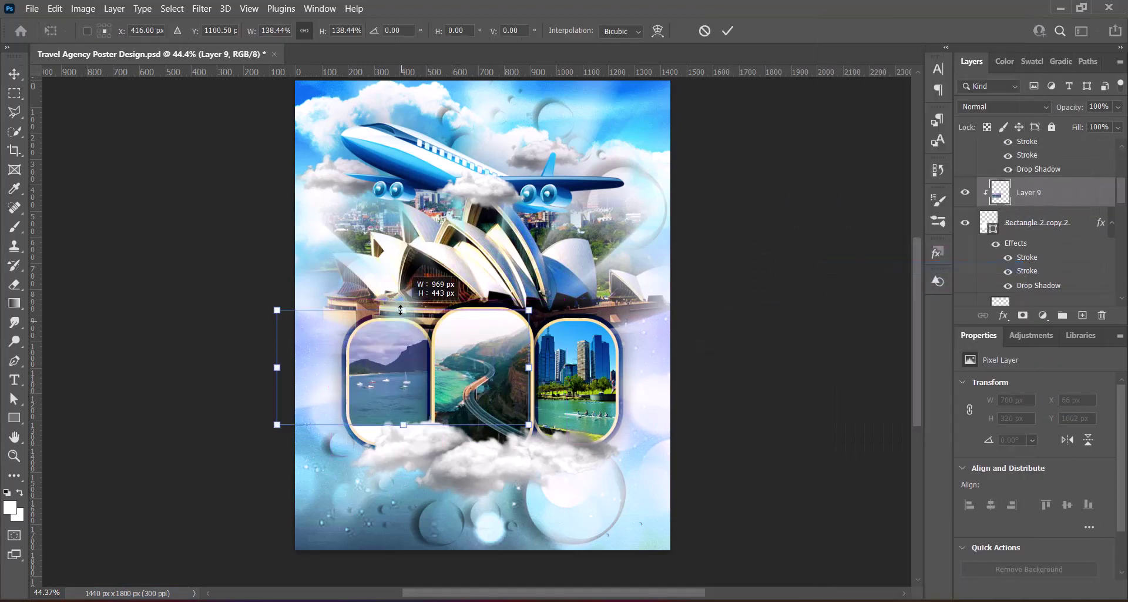
{"action": "mouse_move", "coordinate": [403, 425]}
{"action": "left_mouse_down"}
{"action": "mouse_move", "coordinate": [409, 395]}
{"action": "mouse_move", "coordinate": [424, 395]}
{"action": "left_mouse_up"}
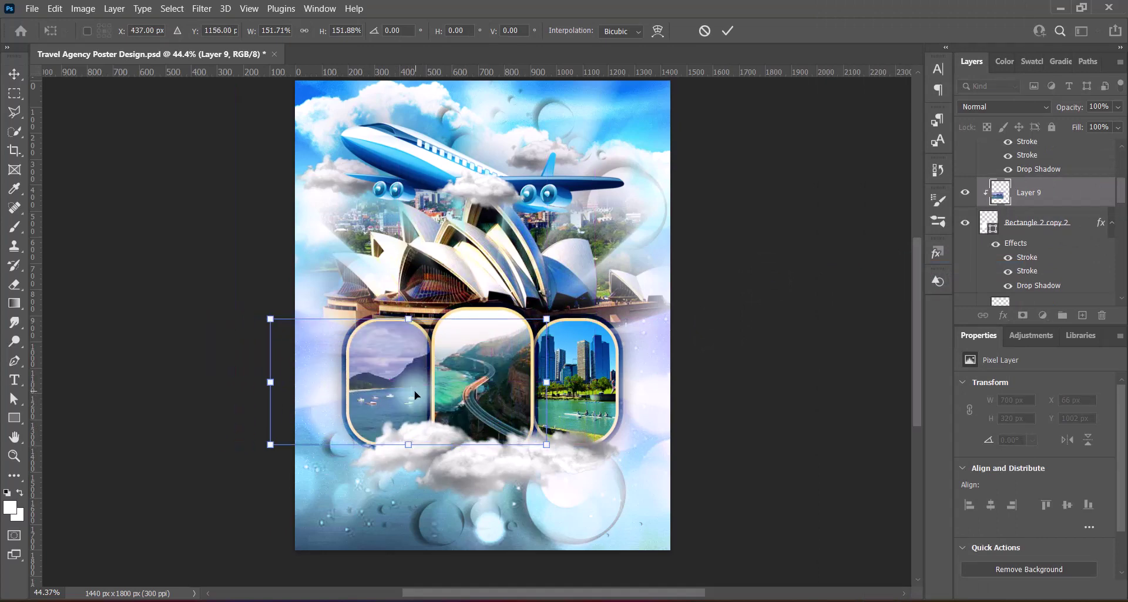
{"action": "left_click", "coordinate": [754, 396]}
Apply Levels Increase Contrast 3 and a Hue/Saturation preset to the lake photo
{"action": "left_click", "coordinate": [83, 8]}
{"action": "mouse_move", "coordinate": [105, 44]}
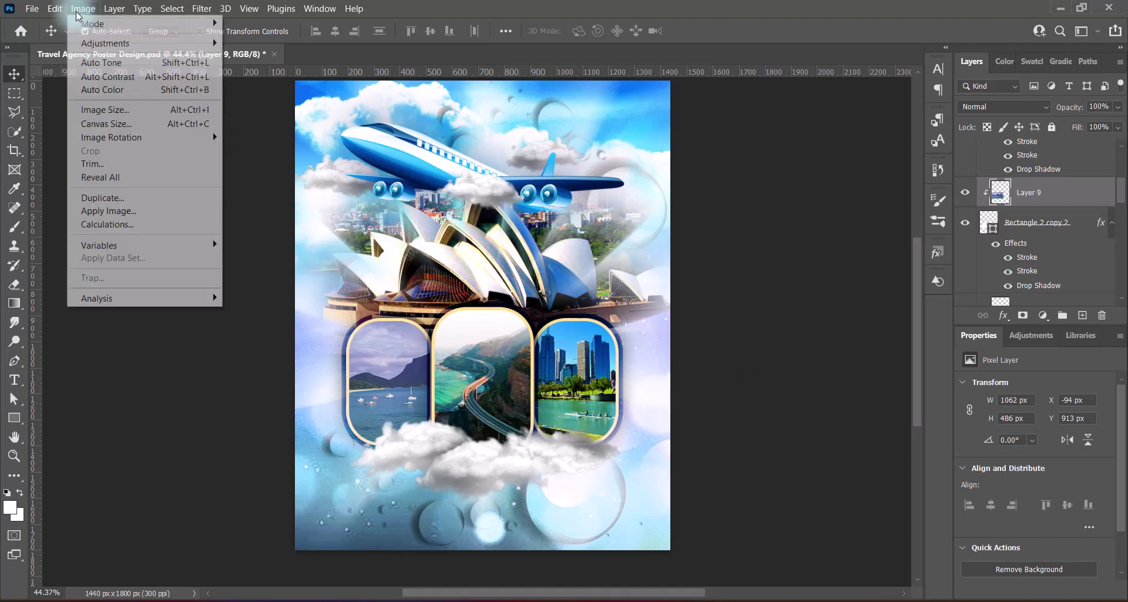
{"action": "left_click", "coordinate": [400, 55]}
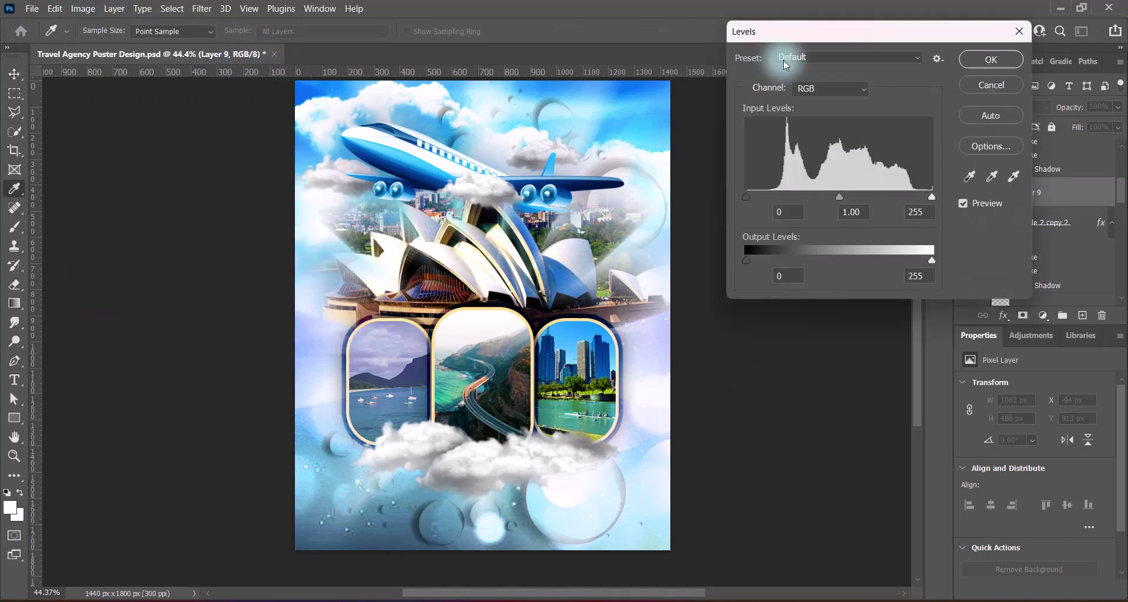
{"action": "left_click", "coordinate": [991, 59]}
{"action": "left_click", "coordinate": [83, 8]}
{"action": "left_click", "coordinate": [266, 117]}
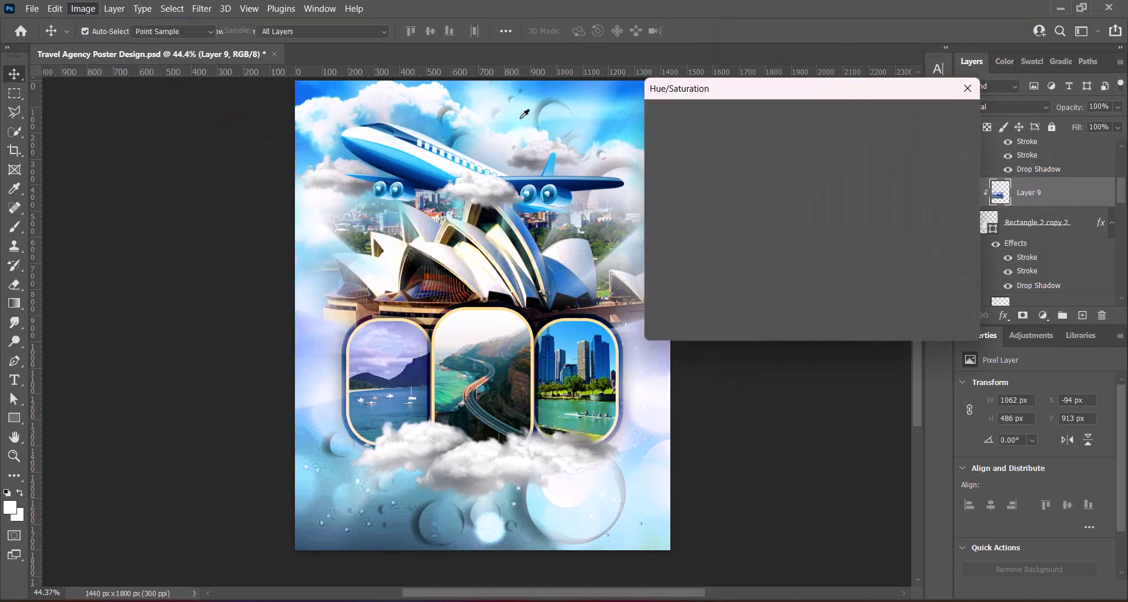
{"action": "left_click", "coordinate": [764, 113]}
{"action": "left_click", "coordinate": [729, 124]}
{"action": "left_click", "coordinate": [939, 115]}
{"action": "left_click", "coordinate": [678, 231]}
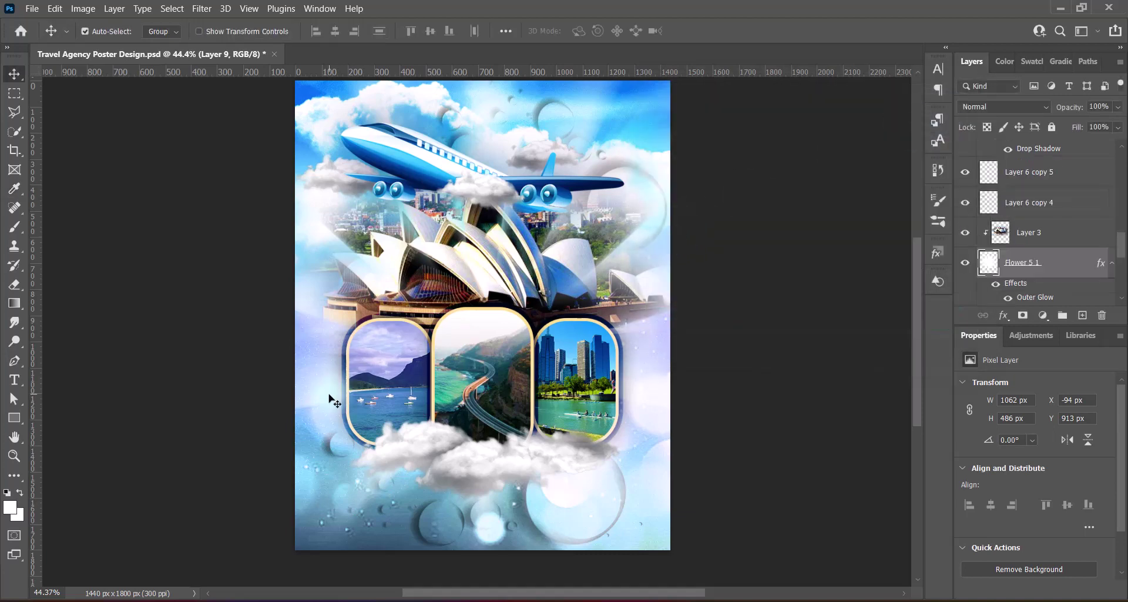
Stretch the Flower 5 1 glow layer larger to 1976 × 2204 px
{"action": "key", "text": "ctrl+t"}
{"action": "scroll", "coordinate": [701, 308], "scroll_direction": "down", "scroll_amount": 3}
{"action": "left_click_drag", "start_coordinate": [483, 461], "coordinate": [485, 494]}
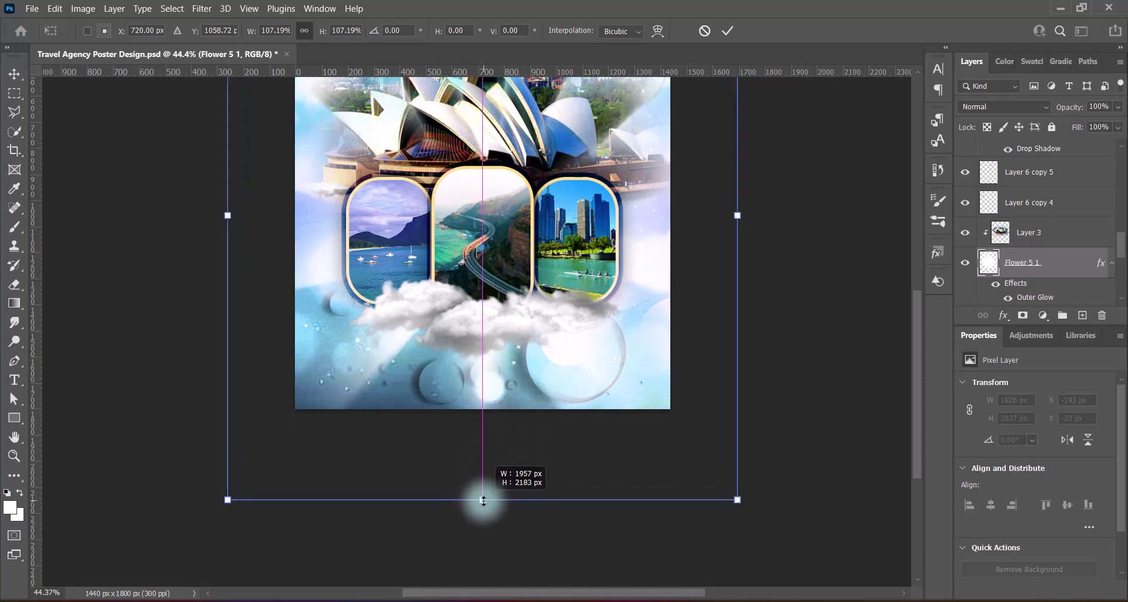
{"action": "key", "text": "Return"}
{"action": "scroll", "coordinate": [734, 405], "scroll_direction": "up", "scroll_amount": 3}
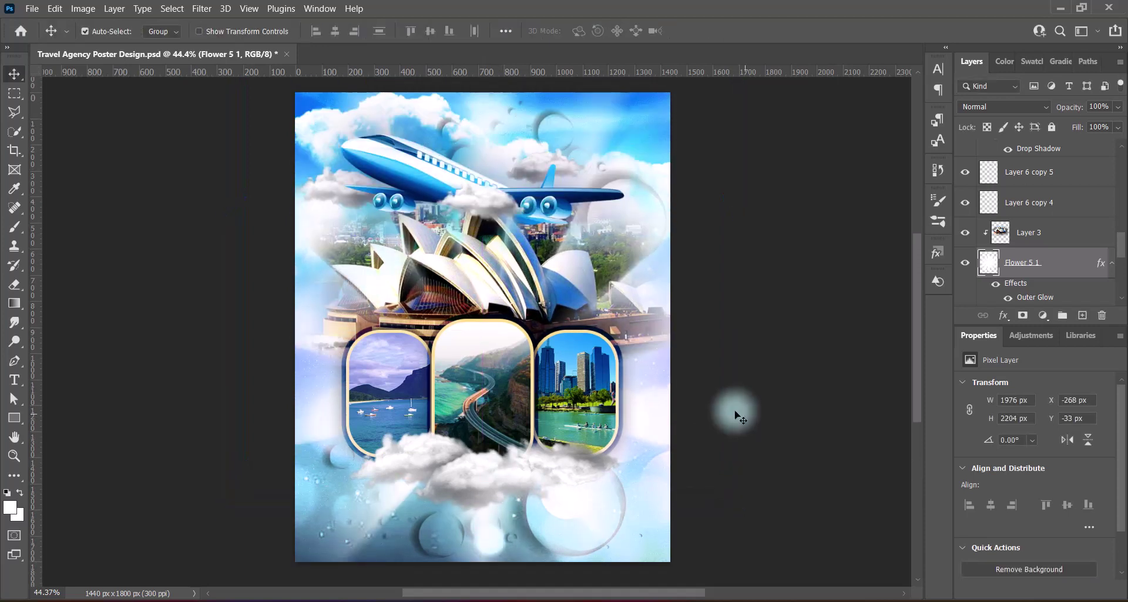
Nudge the Layer 6 cloud copies upward, save, and add a new empty layer
{"action": "left_click", "coordinate": [479, 479]}
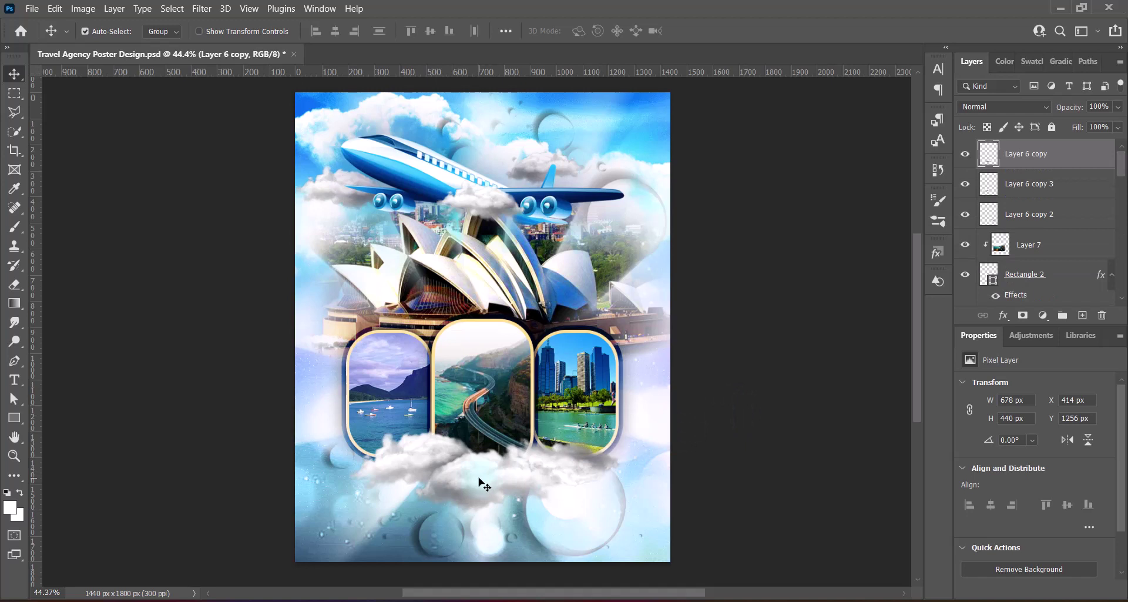
{"action": "left_click", "coordinate": [1070, 215], "text": "shift"}
{"action": "key", "text": "Up"}
{"action": "key", "text": "Up"}
{"action": "key", "text": "Up"}
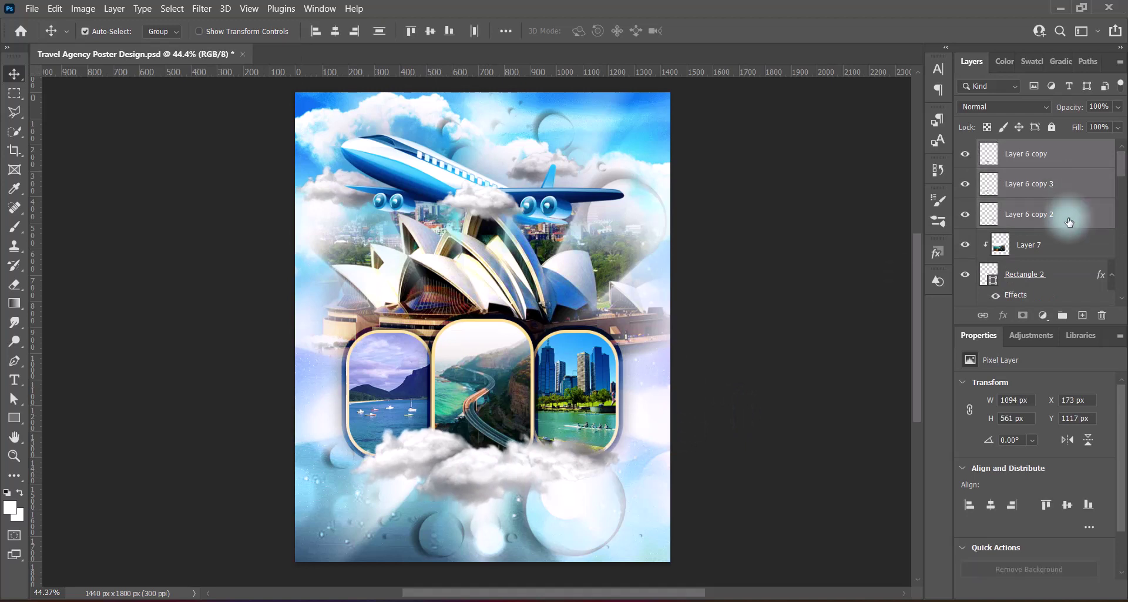
{"action": "key", "text": "Up"}
{"action": "key", "text": "Up"}
{"action": "key", "text": "Up"}
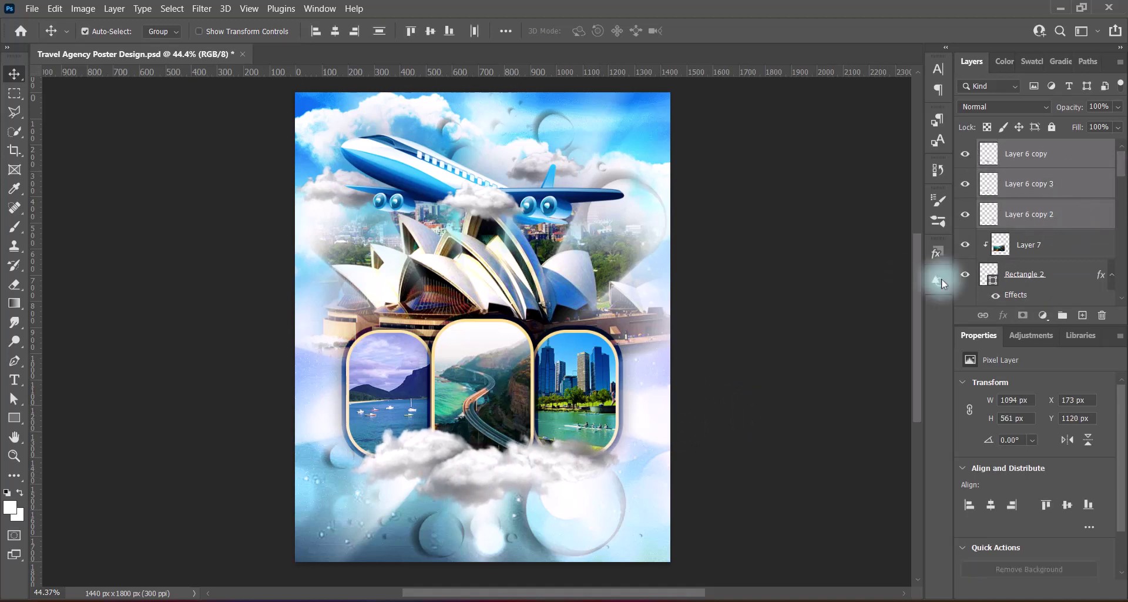
{"action": "key", "text": "ctrl+s"}
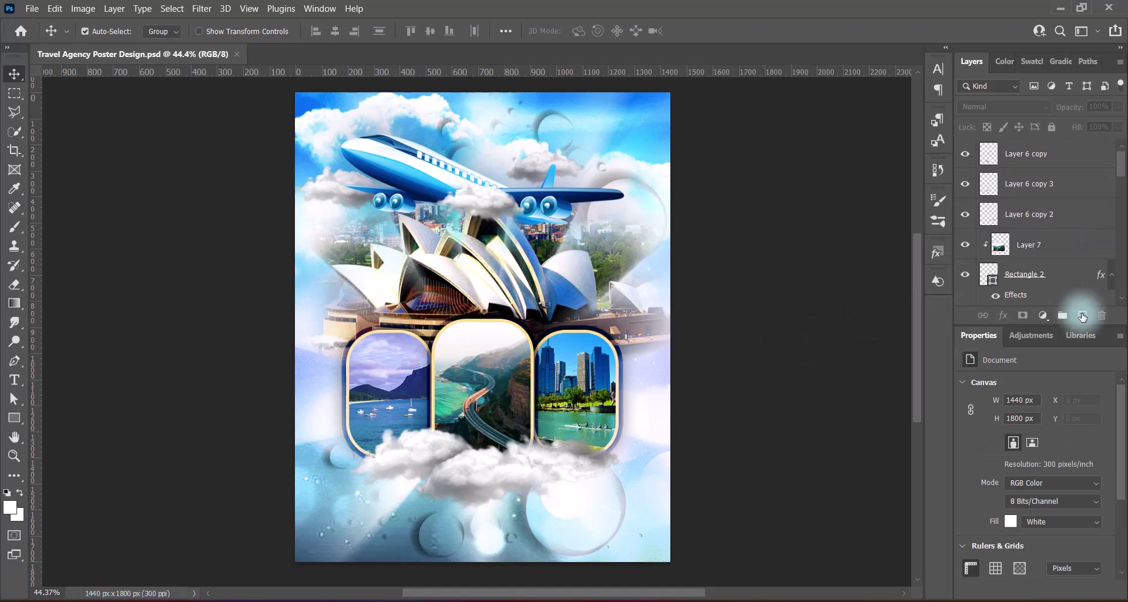
{"action": "left_click", "coordinate": [1083, 315]}
Place a title text box with tracking 0, All Caps, New Amsterdam font and yellow colour
{"action": "left_click", "coordinate": [14, 379]}
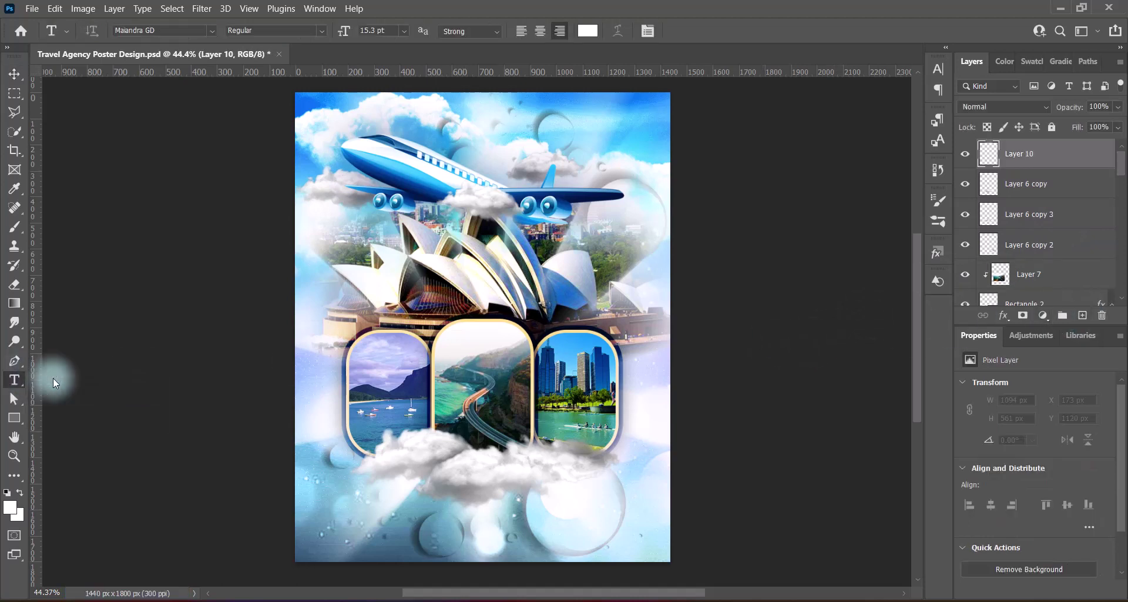
{"action": "left_click", "coordinate": [471, 287]}
{"action": "type", "text": "Explore Australia"}
{"action": "left_click", "coordinate": [939, 68]}
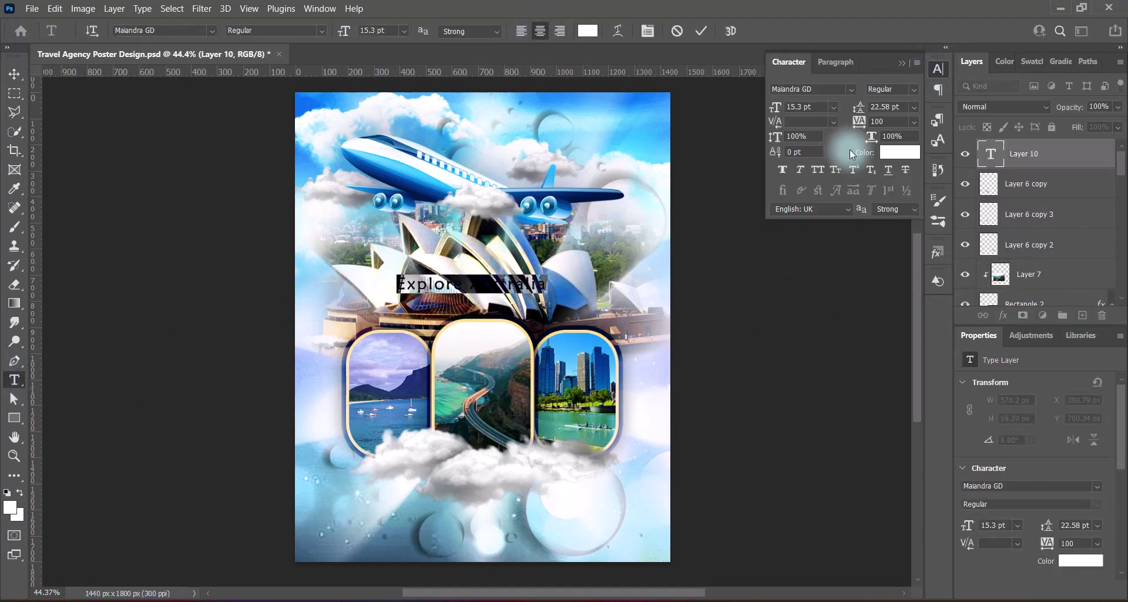
{"action": "left_click", "coordinate": [817, 169]}
{"action": "left_click", "coordinate": [914, 122]}
{"action": "left_click", "coordinate": [881, 227]}
{"action": "left_click", "coordinate": [211, 30]}
{"action": "left_click_drag", "start_coordinate": [424, 76], "coordinate": [424, 358]}
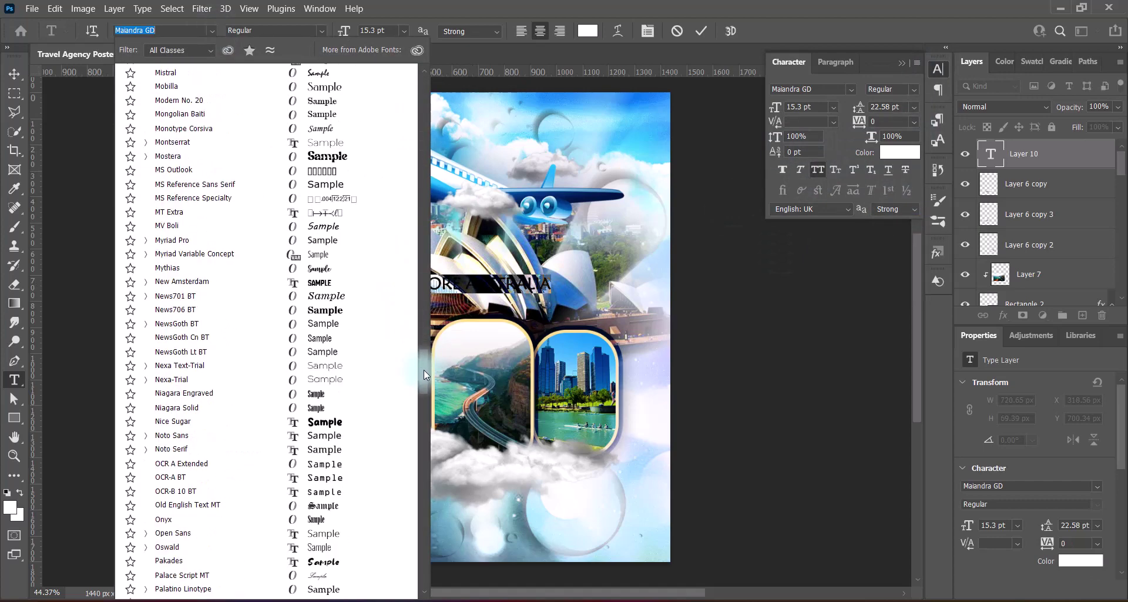
{"action": "left_click", "coordinate": [182, 437]}
{"action": "left_click", "coordinate": [588, 31]}
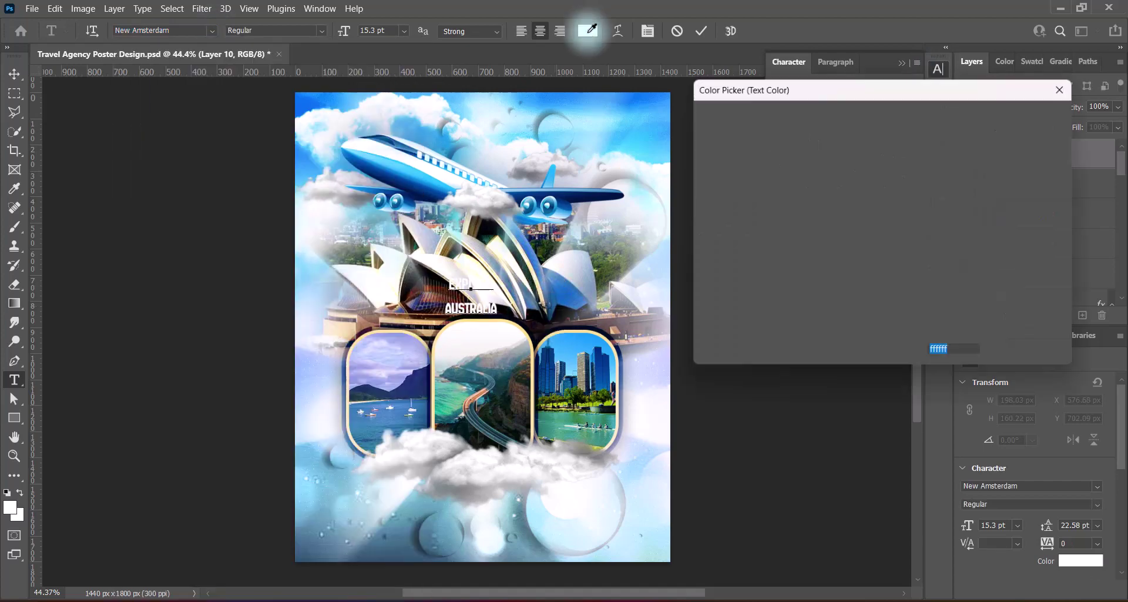
{"action": "left_click", "coordinate": [897, 104]}
{"action": "key", "text": "Return"}
Set AUSTRALIA to 24 pt and scale the title to about twice its size
{"action": "double_click", "coordinate": [470, 308]}
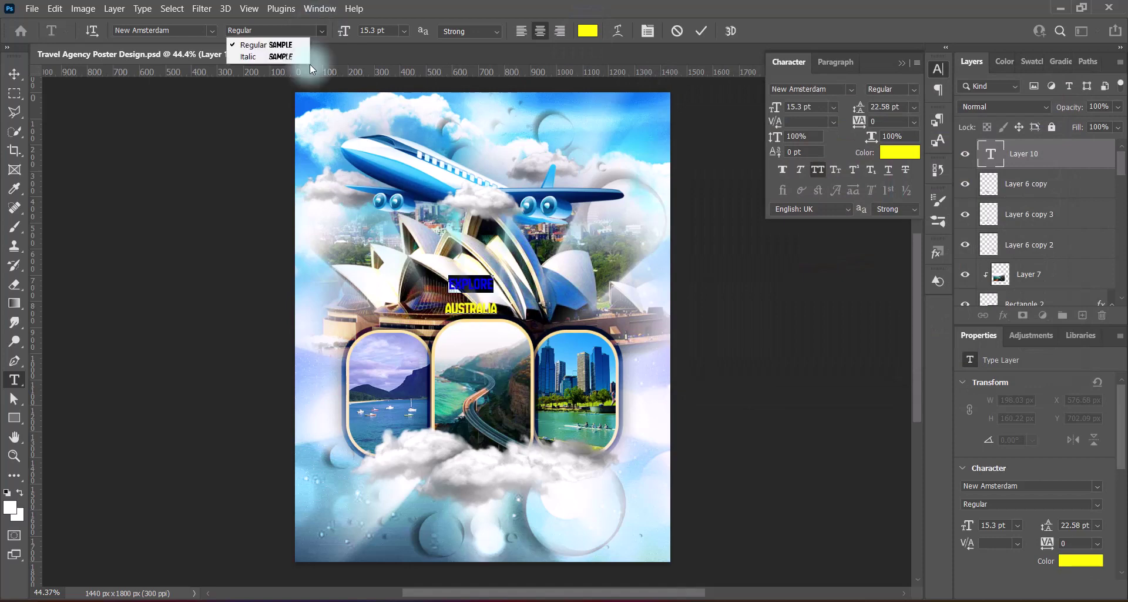
{"action": "left_click", "coordinate": [404, 30]}
{"action": "left_click", "coordinate": [393, 166]}
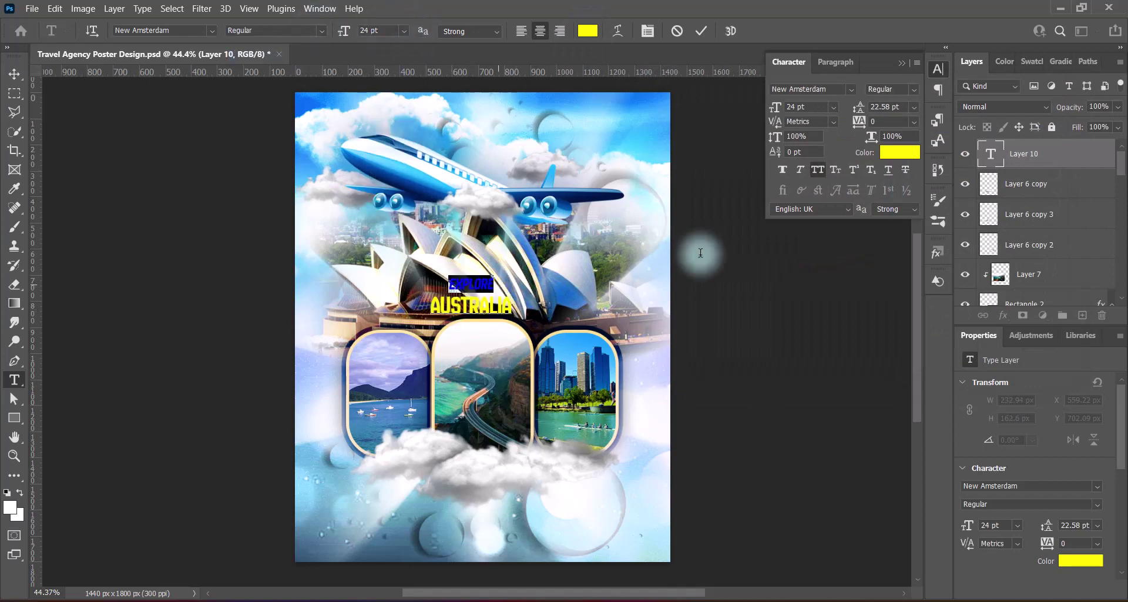
{"action": "left_click", "coordinate": [903, 62]}
{"action": "key", "text": "ctrl+Return"}
{"action": "key", "text": "ctrl+t"}
{"action": "mouse_move", "coordinate": [471, 275]}
{"action": "left_mouse_down"}
{"action": "mouse_move", "coordinate": [456, 220]}
{"action": "mouse_move", "coordinate": [482, 276]}
{"action": "left_mouse_up"}
{"action": "left_click", "coordinate": [770, 276]}
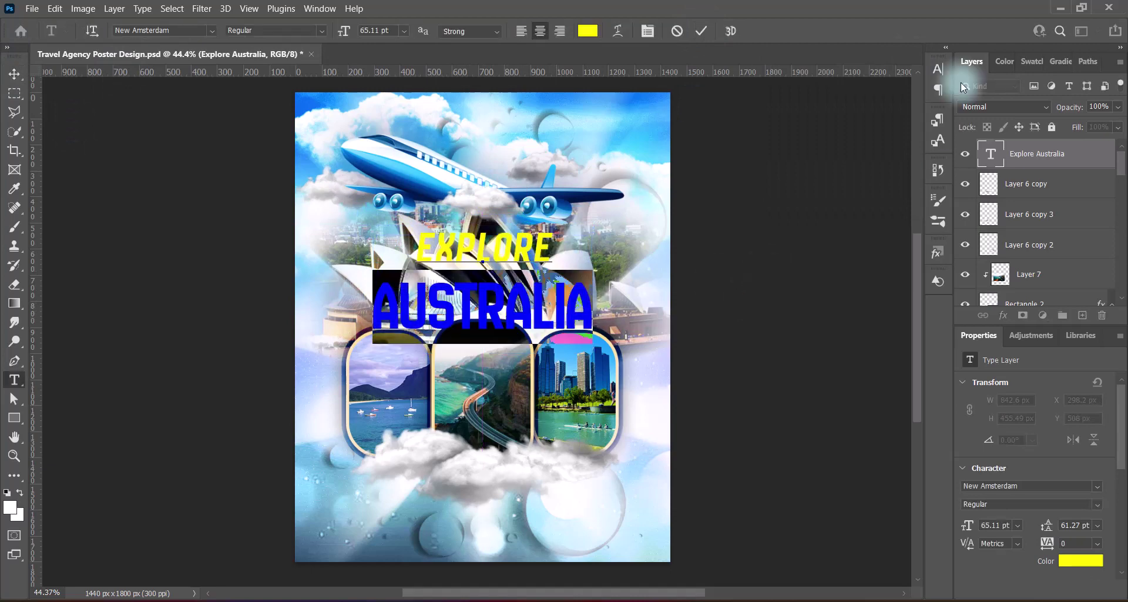
{"action": "left_click", "coordinate": [939, 69]}
{"action": "left_click", "coordinate": [935, 68]}
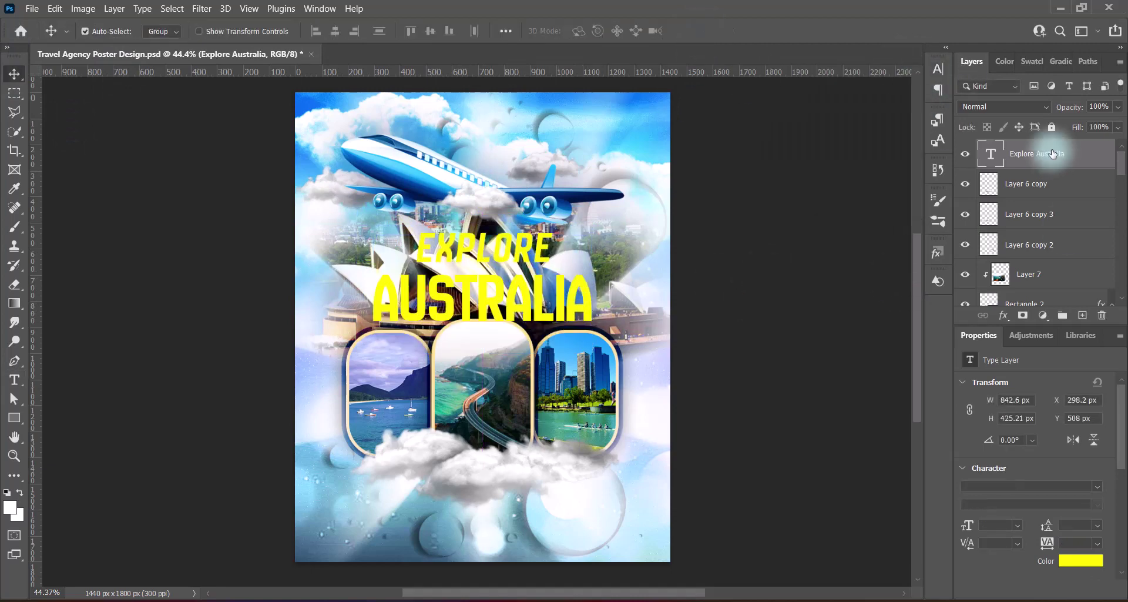
{"action": "scroll", "coordinate": [1032, 282], "scroll_direction": "down", "scroll_amount": 3}
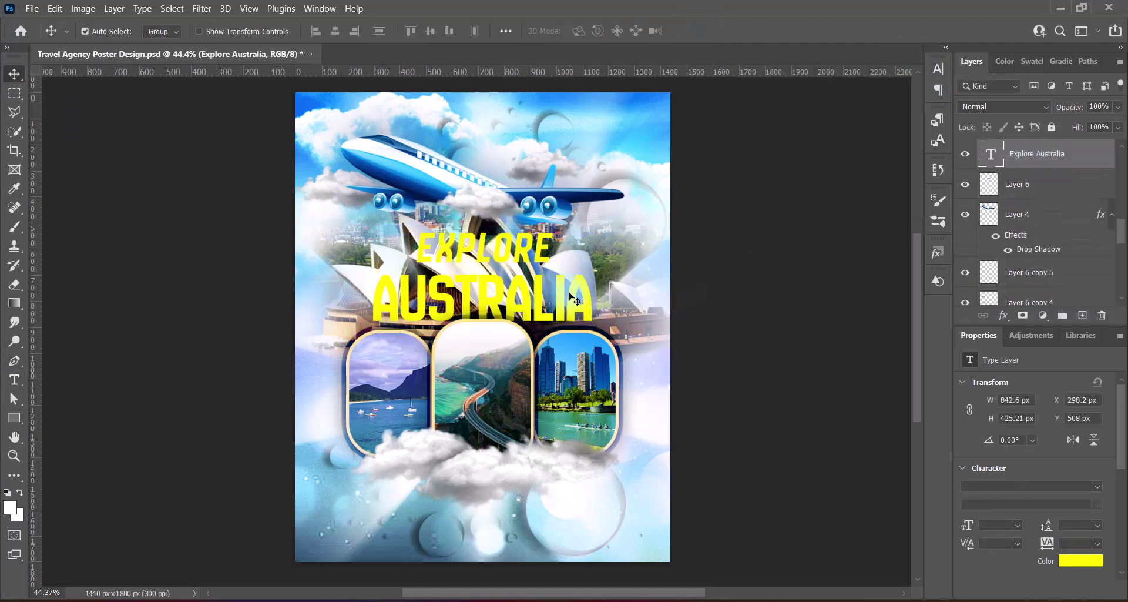
Give the title a 114 px drop shadow and two strokes, and set its fill to 20%
{"action": "left_click", "coordinate": [592, 342]}
{"action": "mouse_move", "coordinate": [817, 198]}
{"action": "left_mouse_down"}
{"action": "mouse_move", "coordinate": [805, 199]}
{"action": "mouse_move", "coordinate": [840, 198]}
{"action": "left_mouse_up"}
{"action": "mouse_move", "coordinate": [735, 44]}
{"action": "left_mouse_down"}
{"action": "mouse_move", "coordinate": [824, 43]}
{"action": "mouse_move", "coordinate": [717, 41]}
{"action": "left_mouse_up"}
{"action": "left_click", "coordinate": [653, 169]}
{"action": "left_click", "coordinate": [653, 188]}
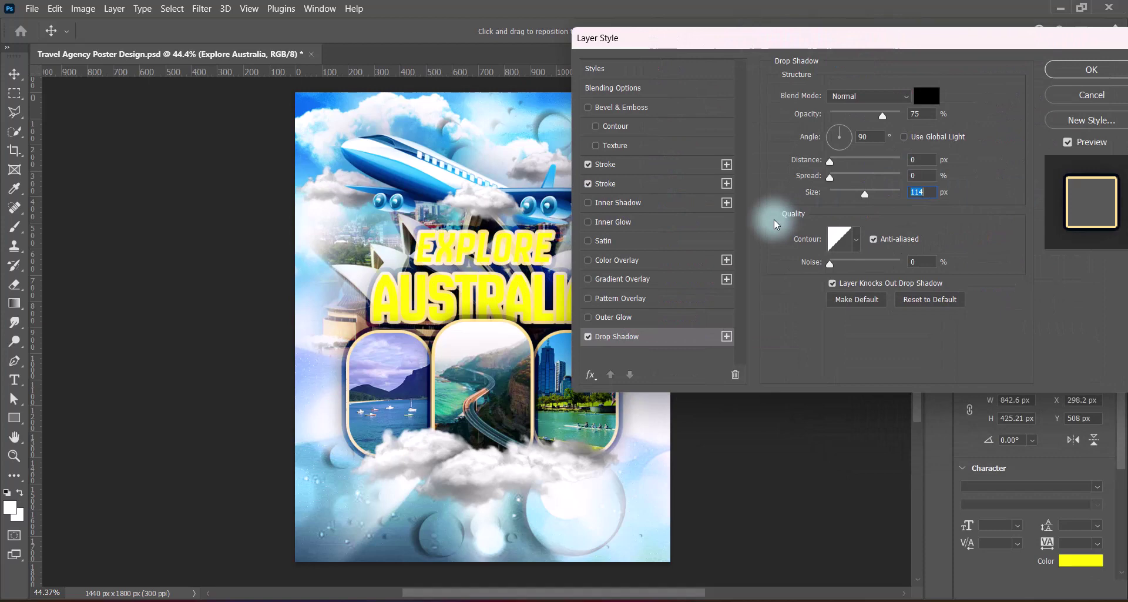
{"action": "left_click", "coordinate": [1087, 79]}
{"action": "left_click", "coordinate": [1119, 127]}
{"action": "left_click_drag", "start_coordinate": [1118, 144], "coordinate": [1063, 147]}
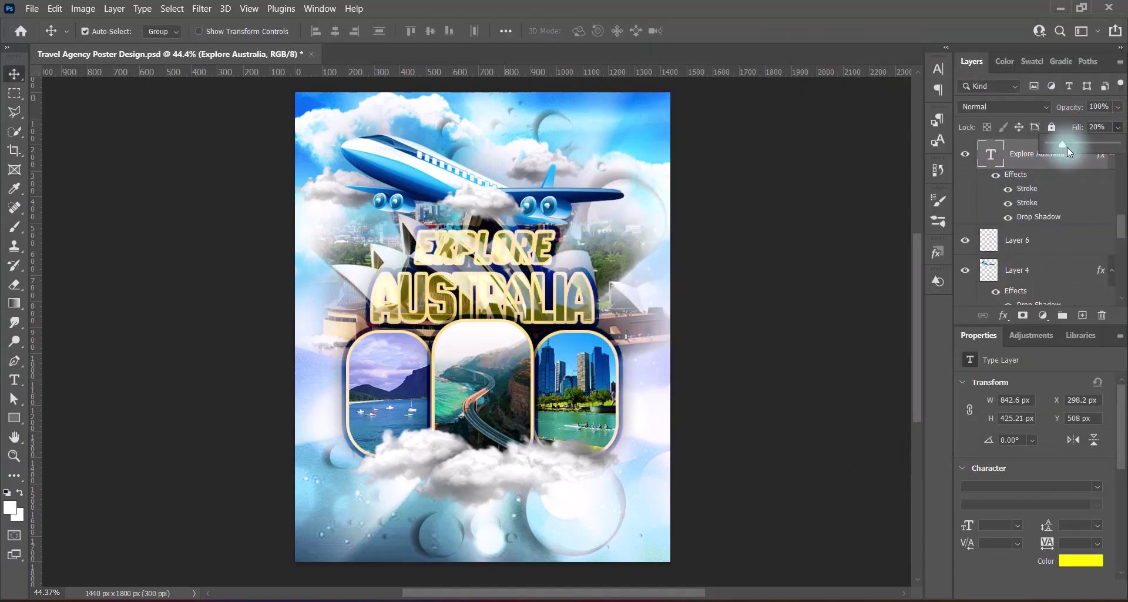
Recolour the title's second stroke and add a second 150 px drop shadow
{"action": "double_click", "coordinate": [1006, 154]}
{"action": "left_click", "coordinate": [577, 183]}
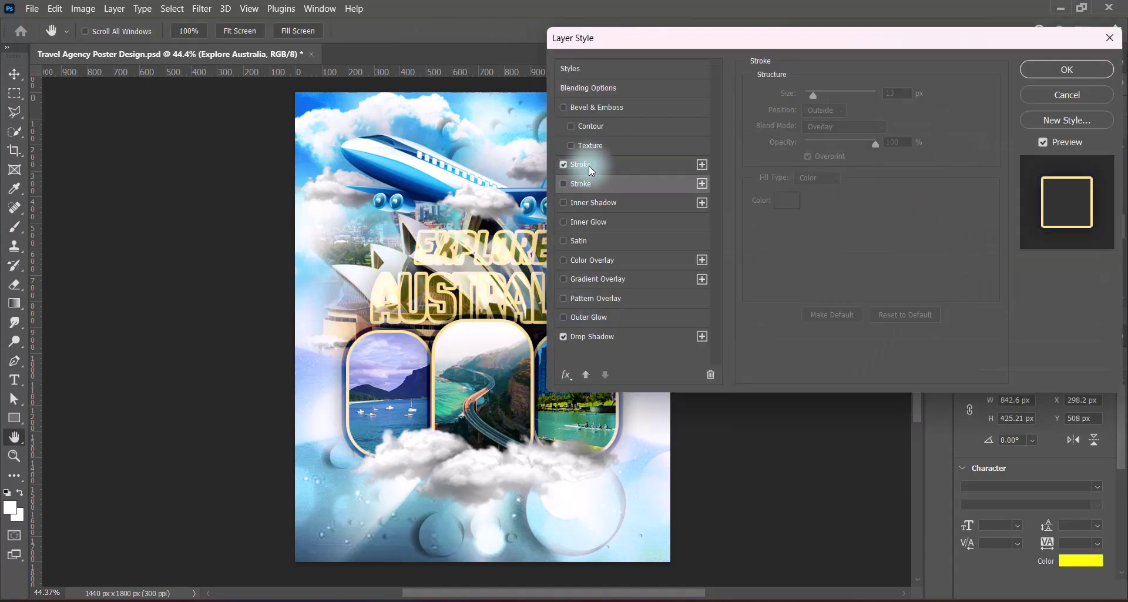
{"action": "left_click", "coordinate": [589, 165]}
{"action": "left_click", "coordinate": [787, 200]}
{"action": "key", "text": "Return"}
{"action": "left_click", "coordinate": [702, 336]}
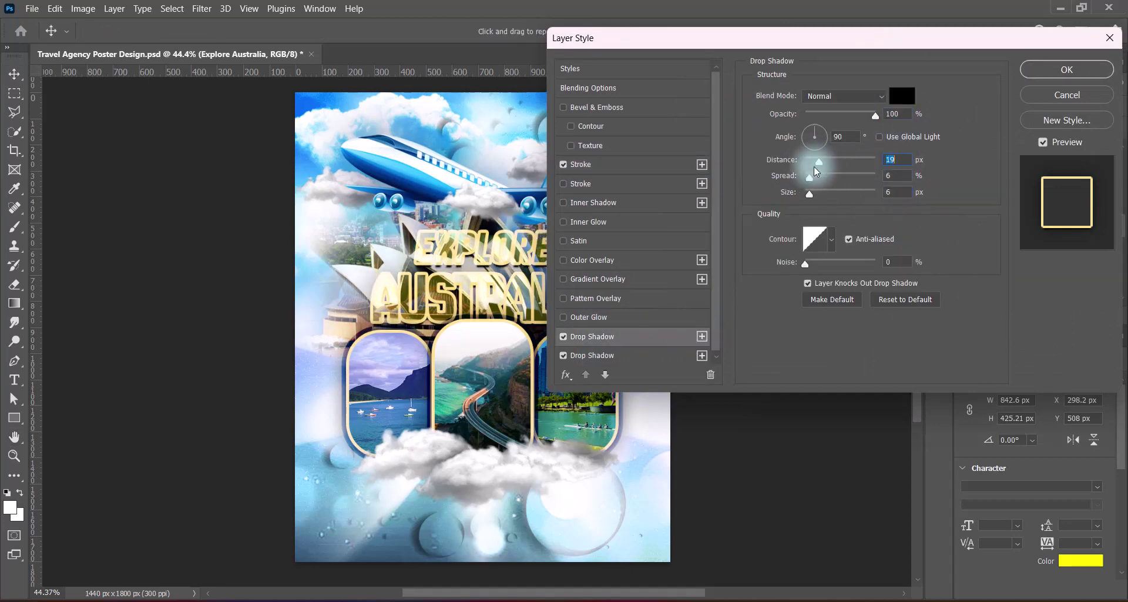
{"action": "left_click", "coordinate": [1058, 71]}
Add a Pillow Emboss bevel with a new gloss contour, Hard Mix shadow mode and 9 px size
{"action": "double_click", "coordinate": [1058, 162]}
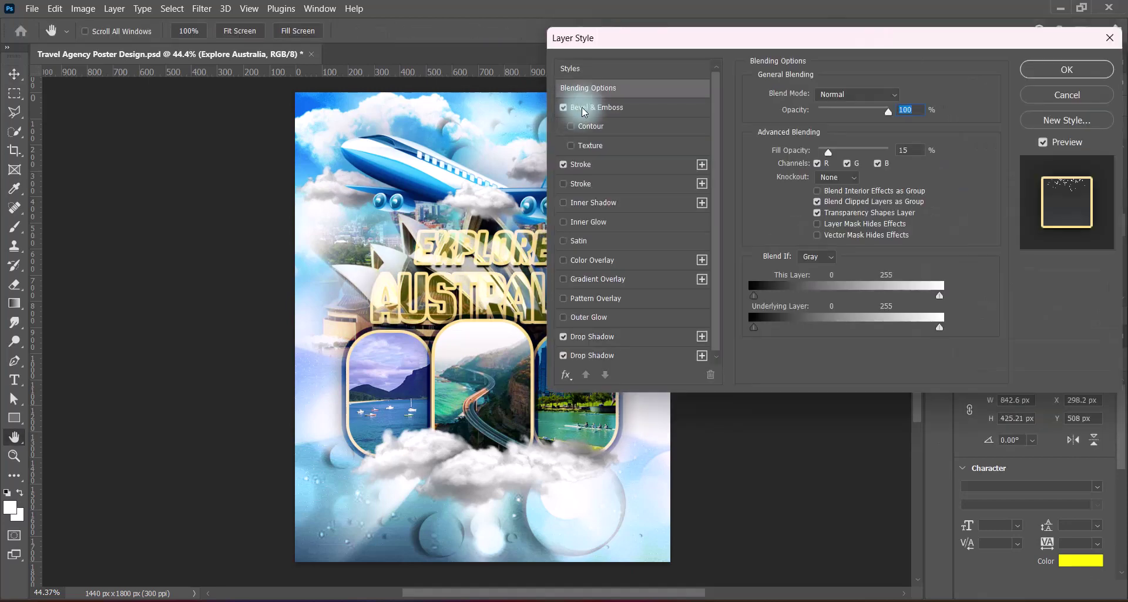
{"action": "left_click", "coordinate": [597, 107]}
{"action": "left_click", "coordinate": [837, 263]}
{"action": "left_click", "coordinate": [881, 302]}
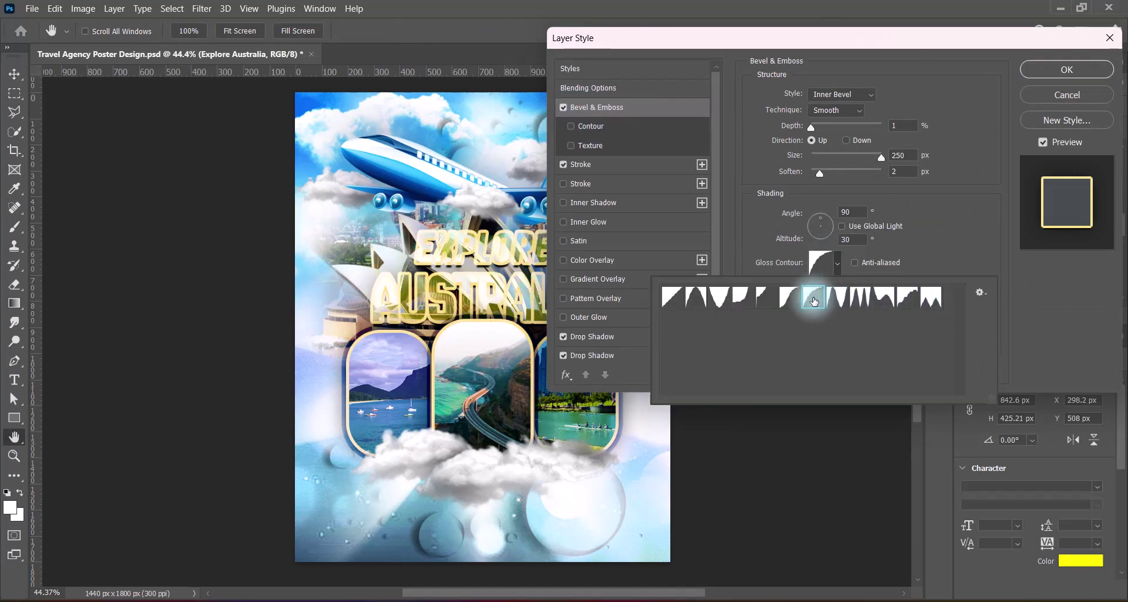
{"action": "left_click", "coordinate": [994, 262]}
{"action": "left_click", "coordinate": [849, 324]}
{"action": "left_click", "coordinate": [823, 470]}
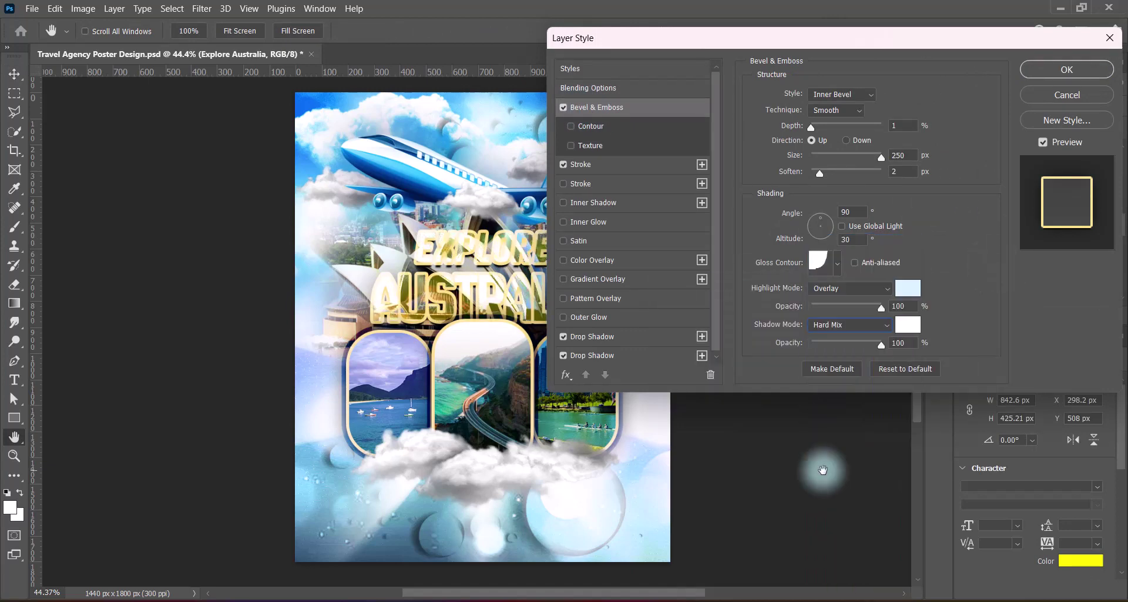
{"action": "left_click", "coordinate": [840, 94]}
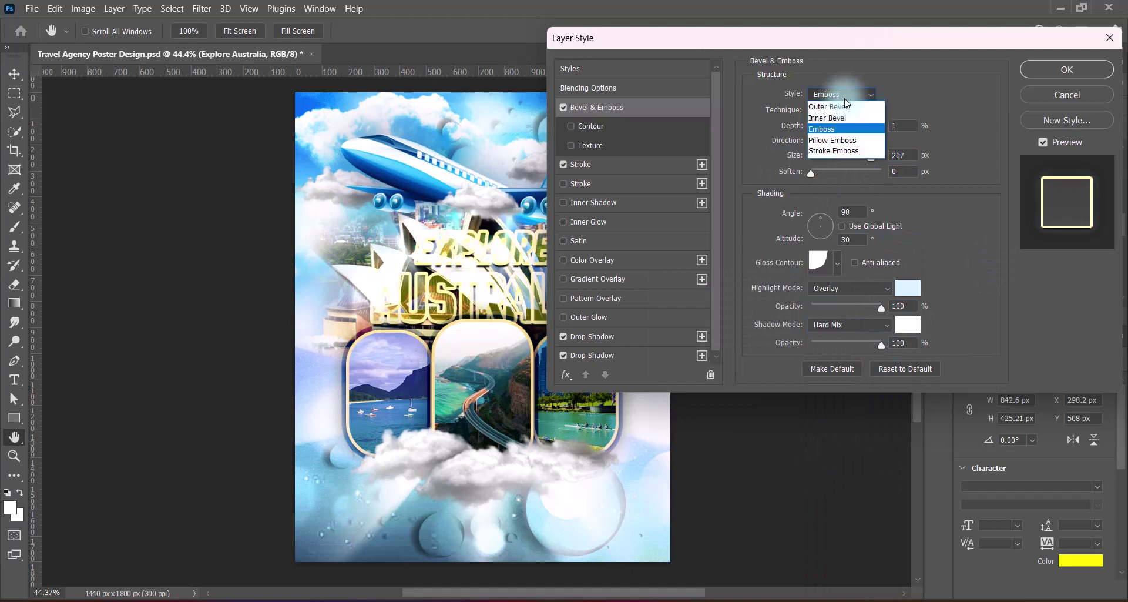
{"action": "left_click", "coordinate": [836, 141]}
{"action": "left_click_drag", "start_coordinate": [871, 158], "coordinate": [818, 158]}
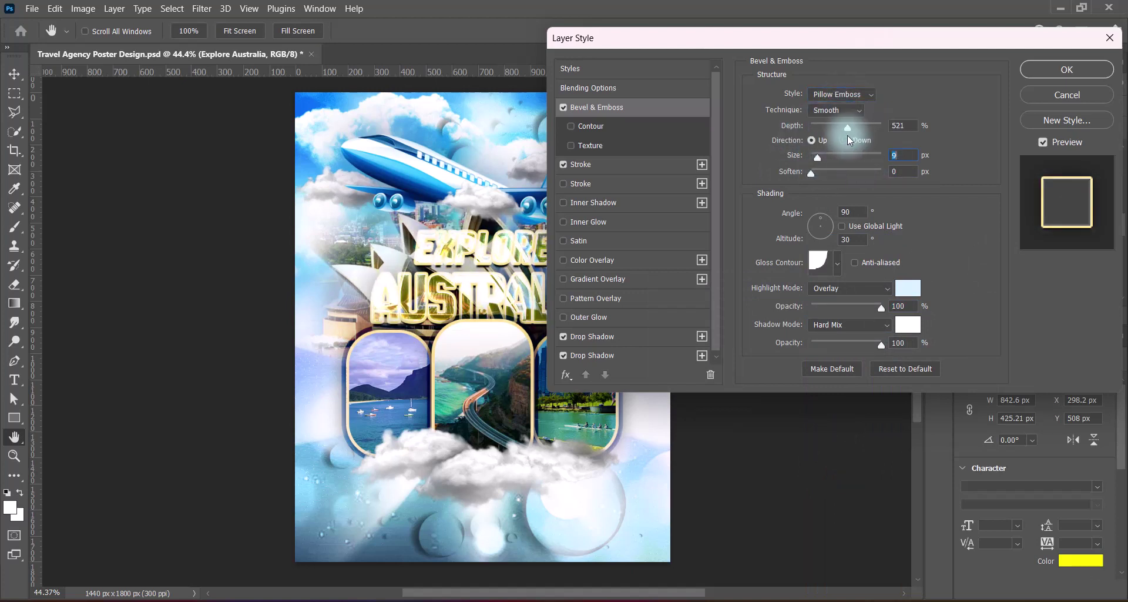
Switch the bevel to a two-peak gloss contour at 13 px and apply the style
{"action": "left_click", "coordinate": [838, 263]}
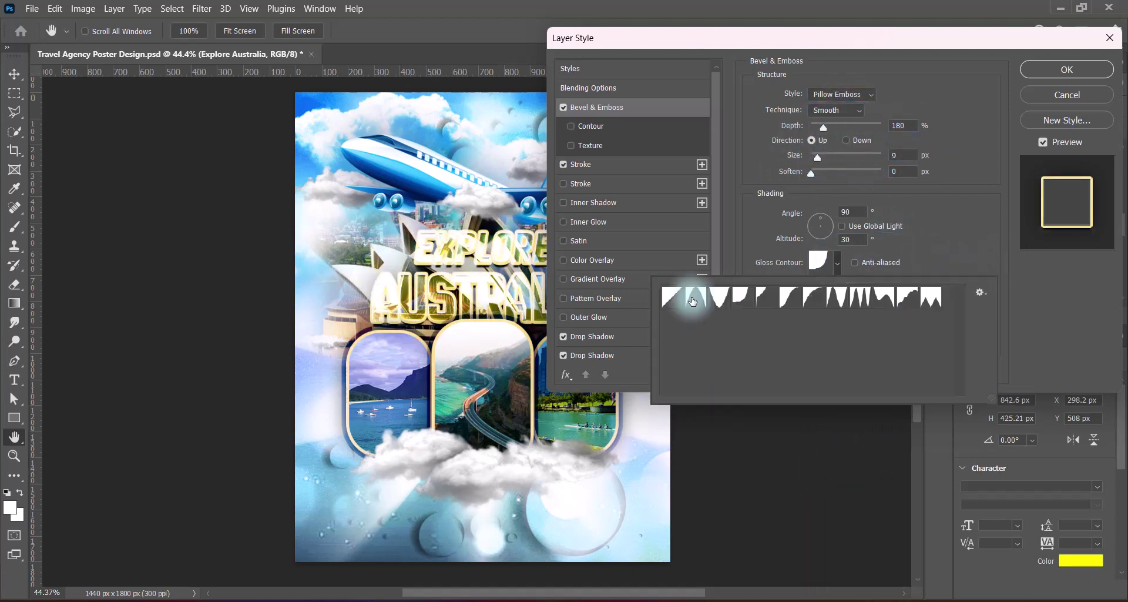
{"action": "left_click", "coordinate": [860, 296]}
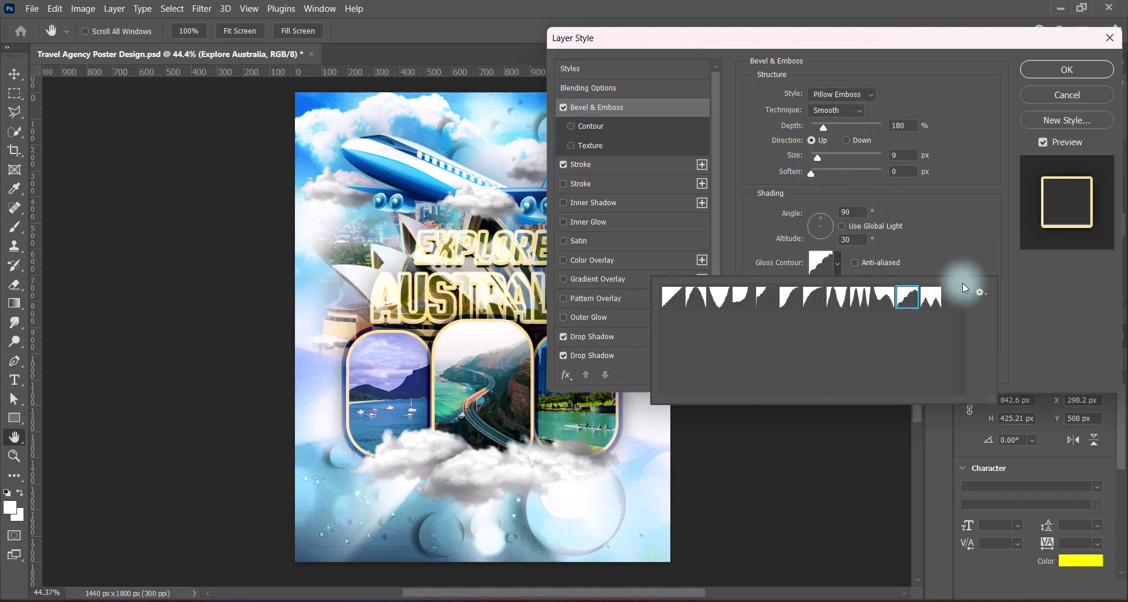
{"action": "left_click", "coordinate": [835, 297]}
{"action": "left_click", "coordinate": [846, 140]}
{"action": "left_click_drag", "start_coordinate": [814, 161], "coordinate": [820, 160]}
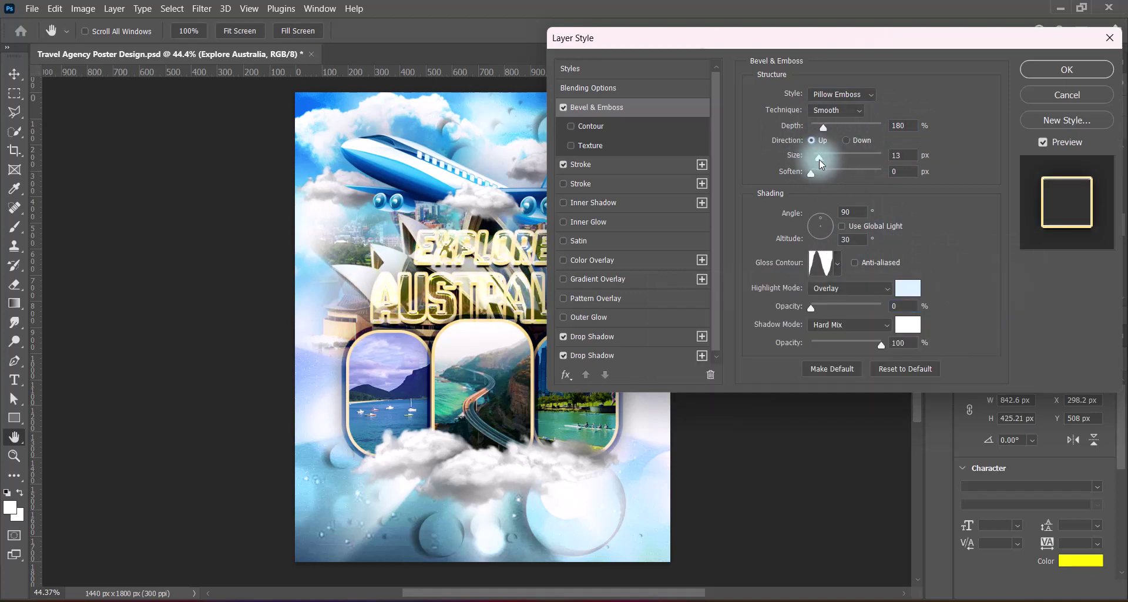
{"action": "left_click", "coordinate": [592, 355]}
{"action": "left_click", "coordinate": [593, 336]}
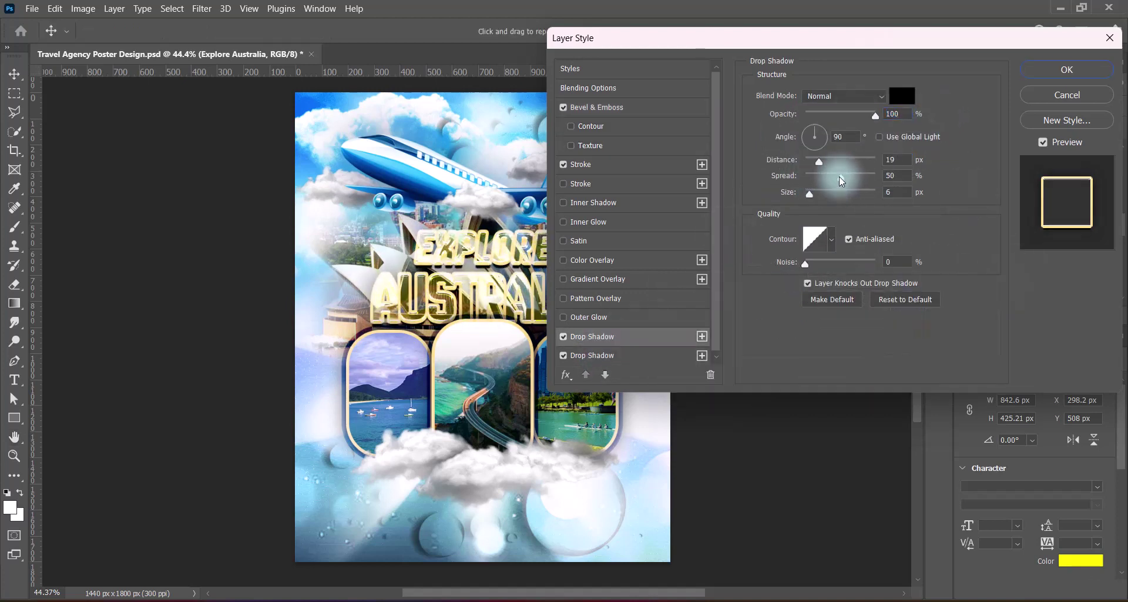
{"action": "left_click", "coordinate": [884, 178]}
{"action": "left_click", "coordinate": [593, 355]}
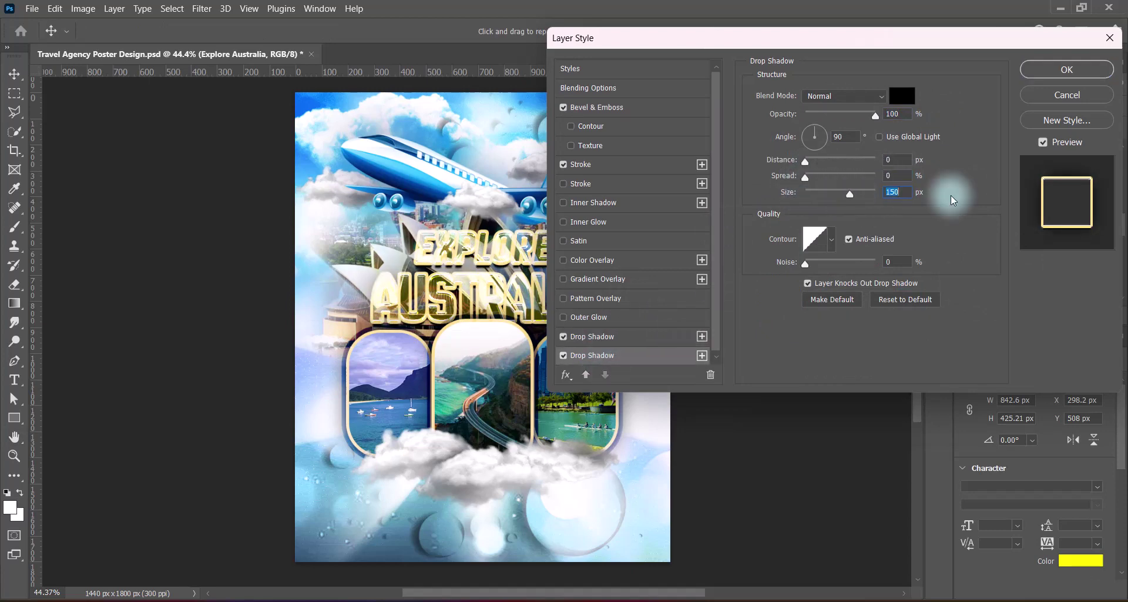
{"action": "left_click", "coordinate": [1066, 71]}
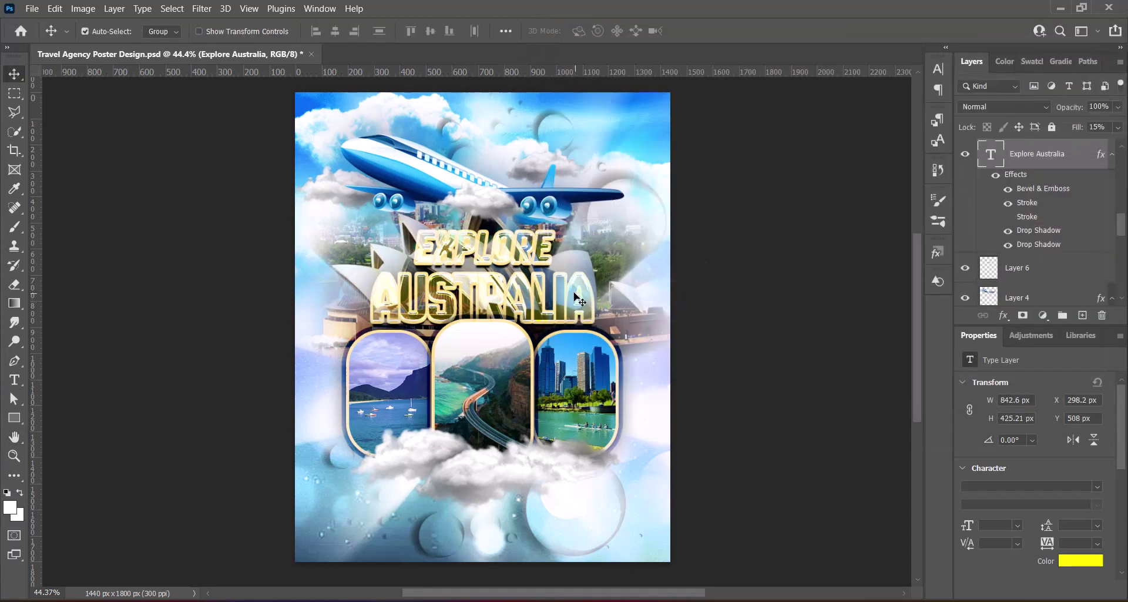
Widen the AUSTRALIA and EXPLORE lines to 1086.76 px, nudge the title up, and set fill to 0%
{"action": "left_click", "coordinate": [938, 68]}
{"action": "left_click", "coordinate": [780, 200]}
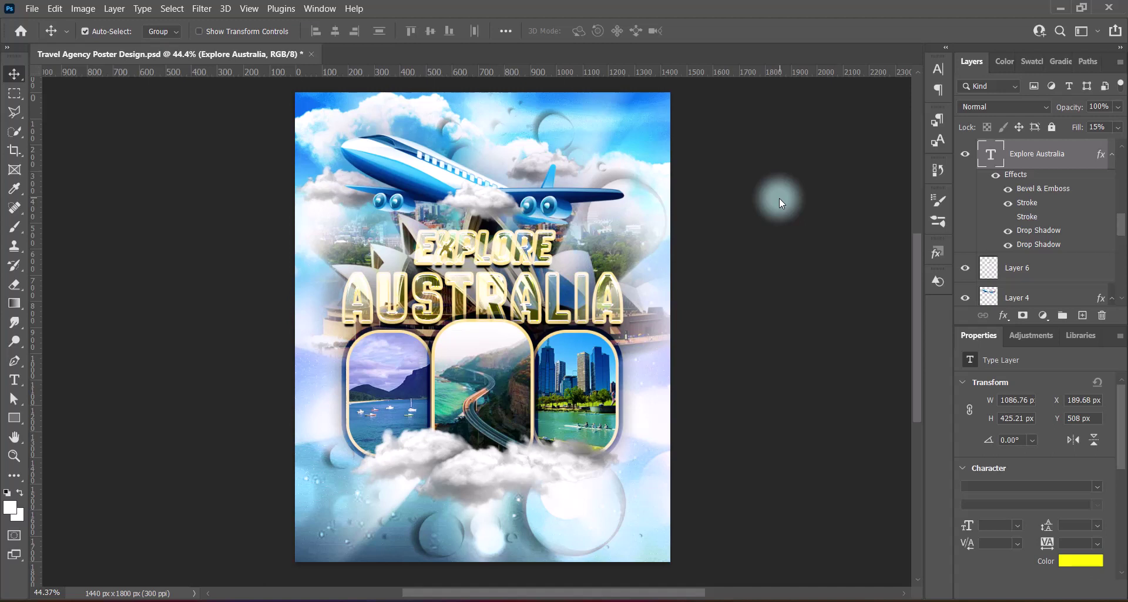
{"action": "key", "text": "Up"}
{"action": "key", "text": "Up"}
{"action": "key", "text": "Up"}
{"action": "key", "text": "Up"}
{"action": "key", "text": "Up"}
{"action": "key", "text": "Up"}
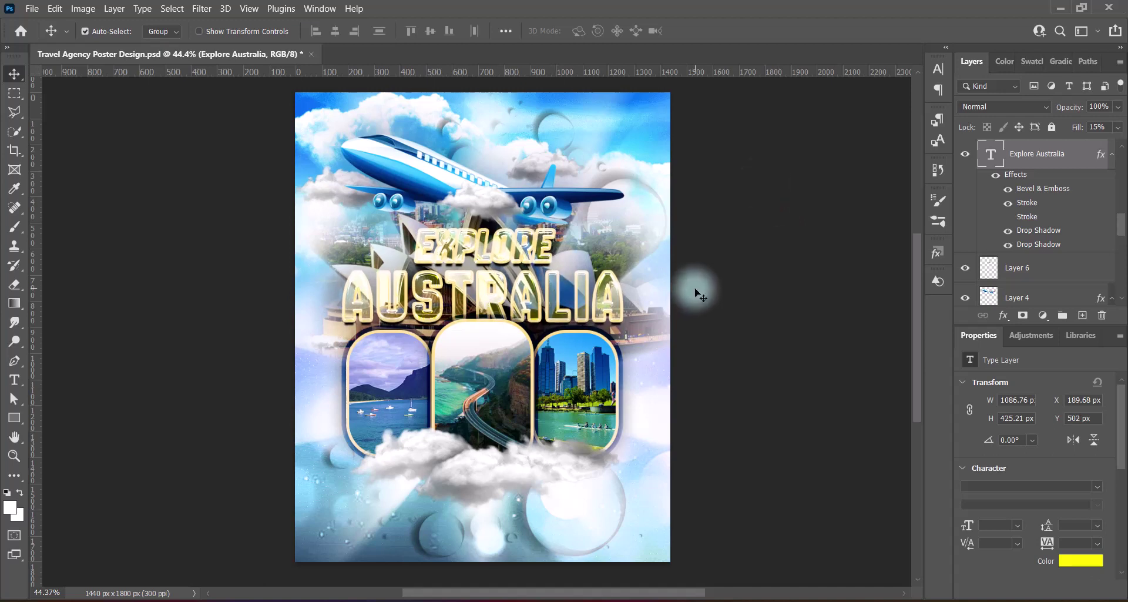
{"action": "left_click_drag", "start_coordinate": [1118, 126], "coordinate": [1034, 146]}
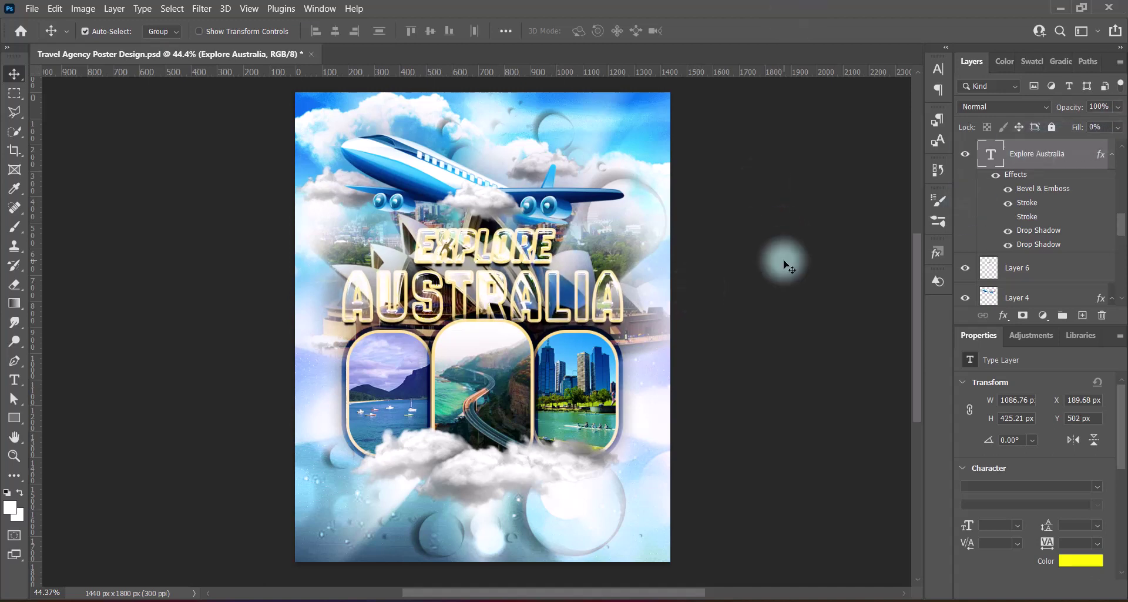
{"action": "left_click", "coordinate": [939, 69]}
{"action": "left_click", "coordinate": [784, 216]}
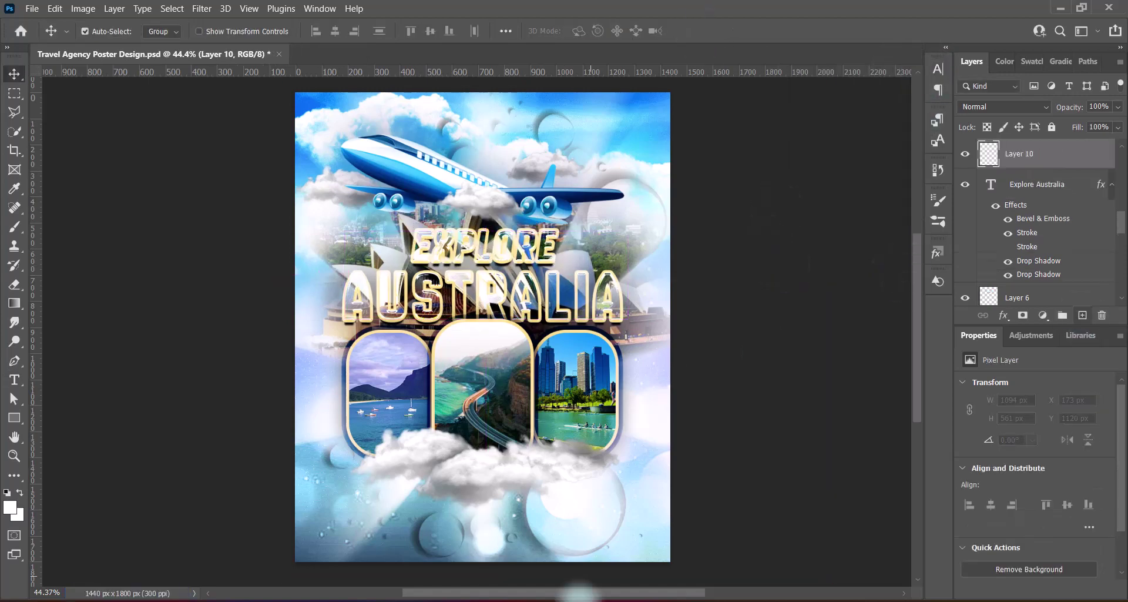
Paste the tagline text below the clouds with the Type tool and commit it
{"action": "left_click", "coordinate": [14, 380]}
{"action": "left_click", "coordinate": [587, 31]}
{"action": "left_click", "coordinate": [460, 484]}
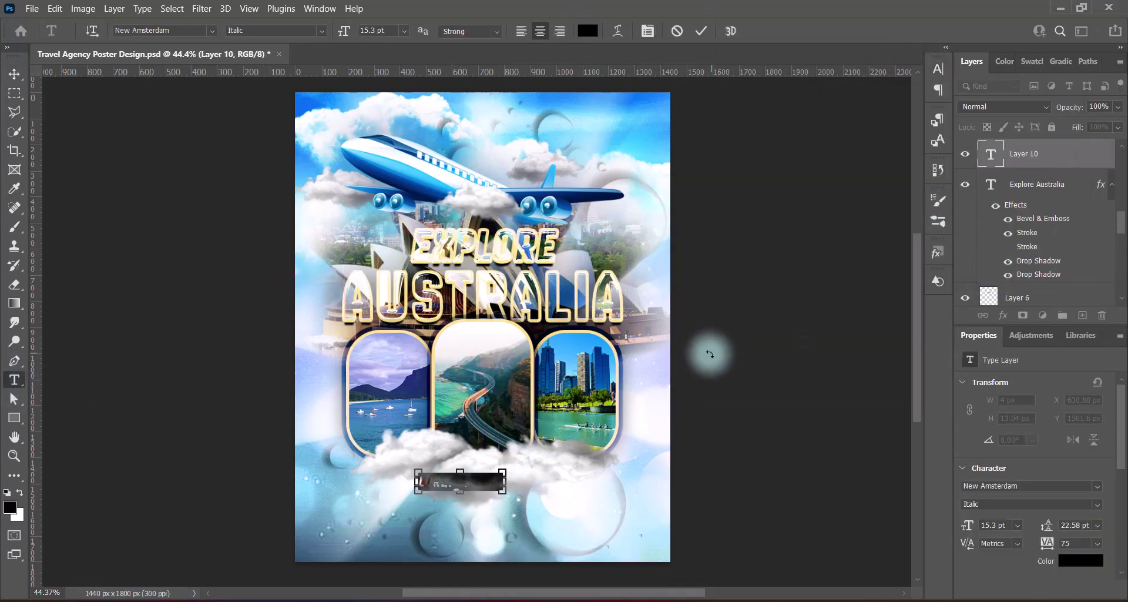
{"action": "type", "text": "Where Nature's Masterpieces Await Your Arrival"}
{"action": "left_click", "coordinate": [1028, 154]}
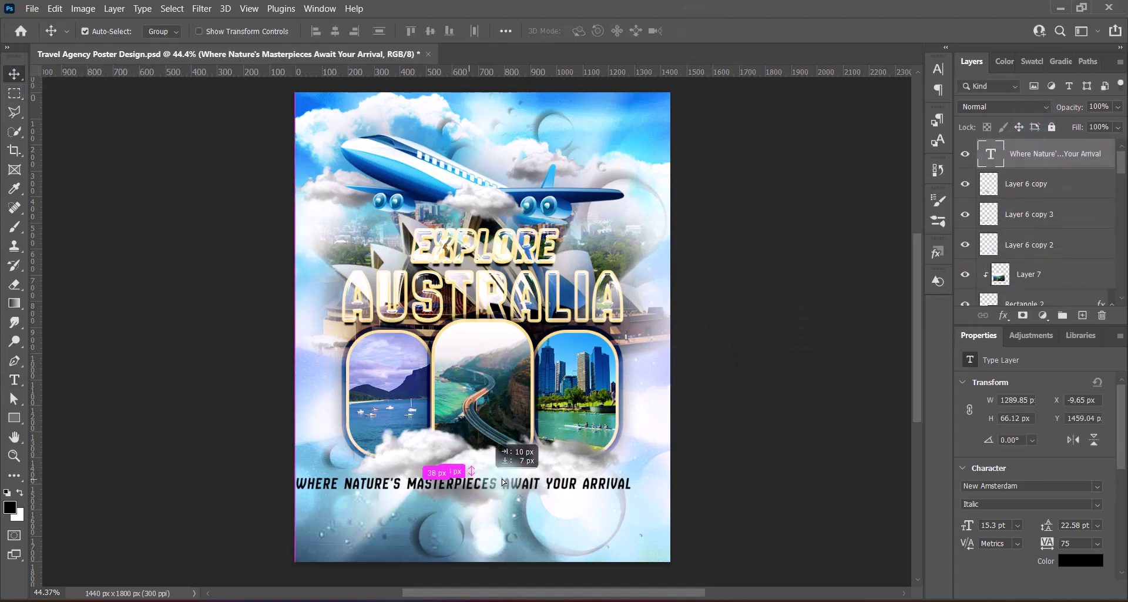
Set the tagline font to Noto Sans with smooth anti-aliasing
{"action": "double_click", "coordinate": [991, 154]}
{"action": "left_click", "coordinate": [213, 30]}
{"action": "left_click", "coordinate": [328, 166]}
{"action": "left_click", "coordinate": [470, 31]}
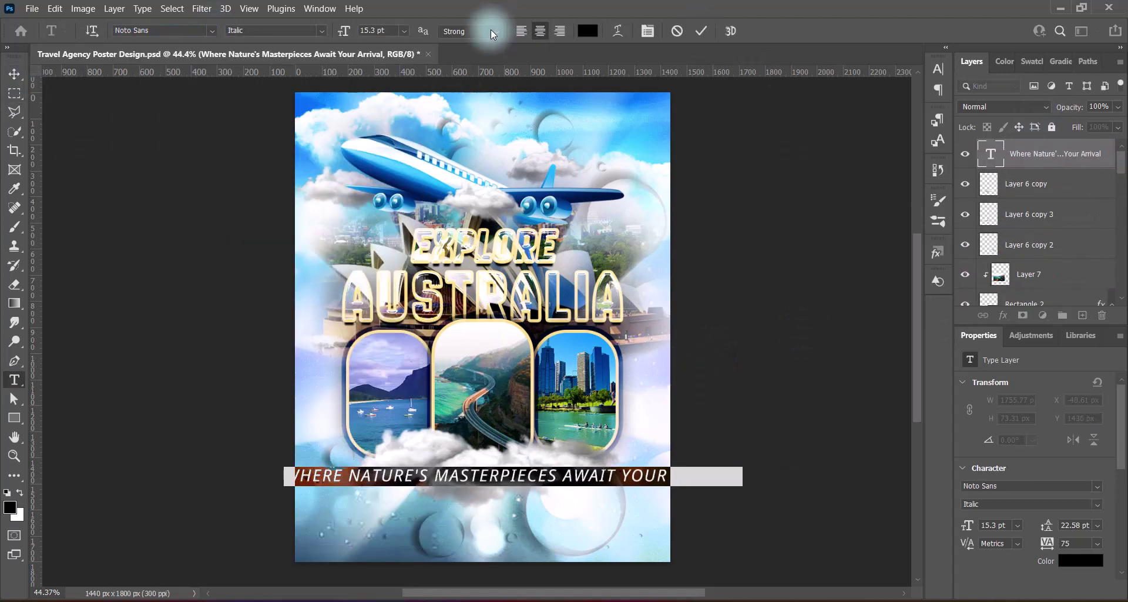
{"action": "left_click", "coordinate": [476, 94]}
{"action": "left_click", "coordinate": [939, 69]}
Break the tagline before AWAIT and make the second line Bold Italic 30 pt
{"action": "left_click", "coordinate": [567, 479]}
{"action": "key", "text": "Return"}
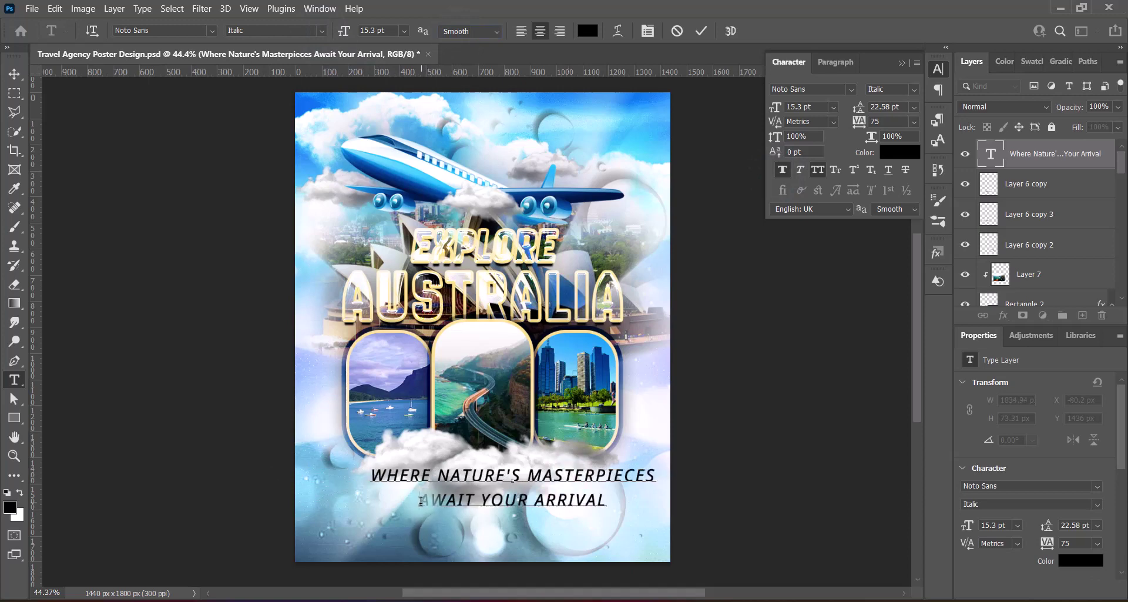
{"action": "left_click", "coordinate": [627, 493], "text": "shift"}
{"action": "left_click", "coordinate": [322, 30]}
{"action": "left_click", "coordinate": [264, 58]}
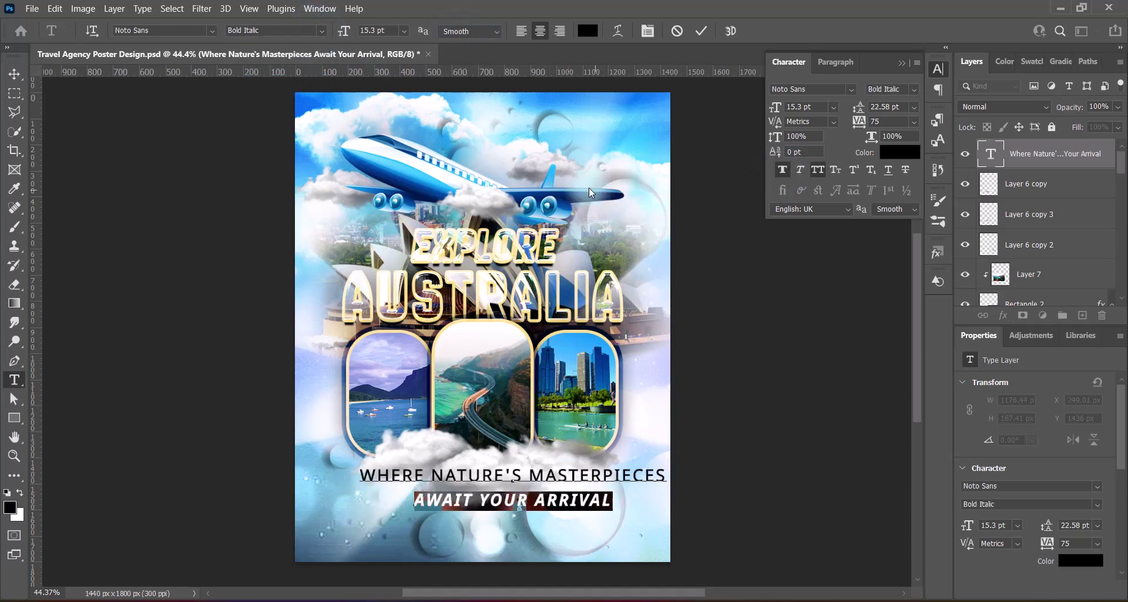
{"action": "left_click", "coordinate": [403, 30]}
{"action": "left_click", "coordinate": [382, 176]}
Remove the extra letter spacing and tighten the tagline's line spacing
{"action": "left_click", "coordinate": [914, 121]}
{"action": "left_click", "coordinate": [894, 206]}
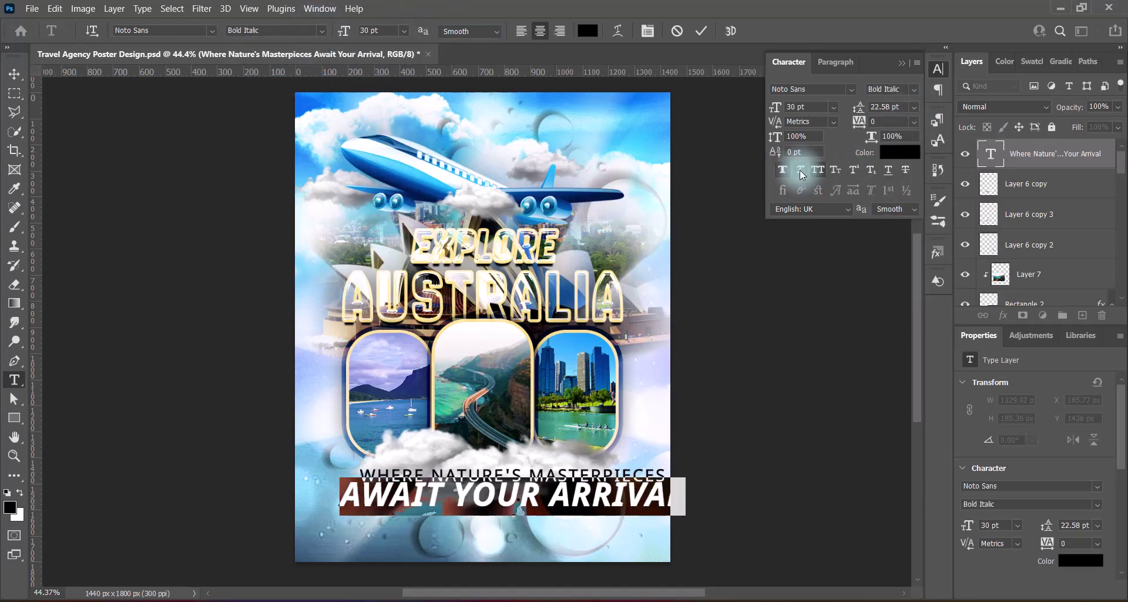
{"action": "left_click", "coordinate": [914, 107]}
{"action": "left_click", "coordinate": [881, 244]}
Move the tagline under the photo panels and shrink it to about 71%
{"action": "left_click", "coordinate": [14, 73]}
{"action": "left_click_drag", "start_coordinate": [598, 506], "coordinate": [570, 502]}
{"action": "key", "text": "ctrl+t"}
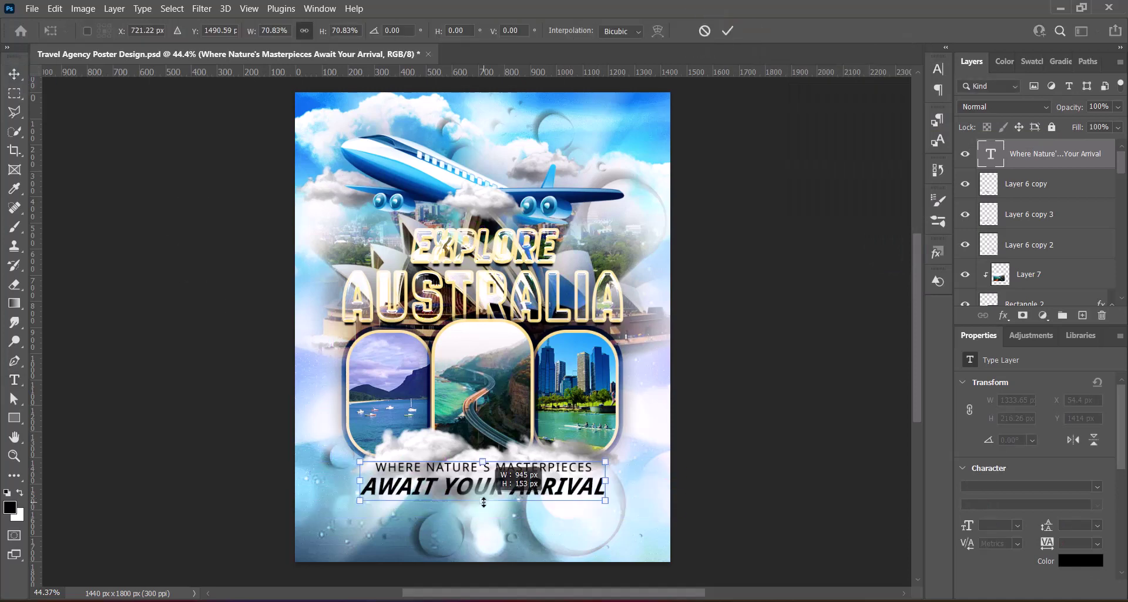
{"action": "left_click_drag", "start_coordinate": [657, 511], "coordinate": [605, 493]}
{"action": "key", "text": "Return"}
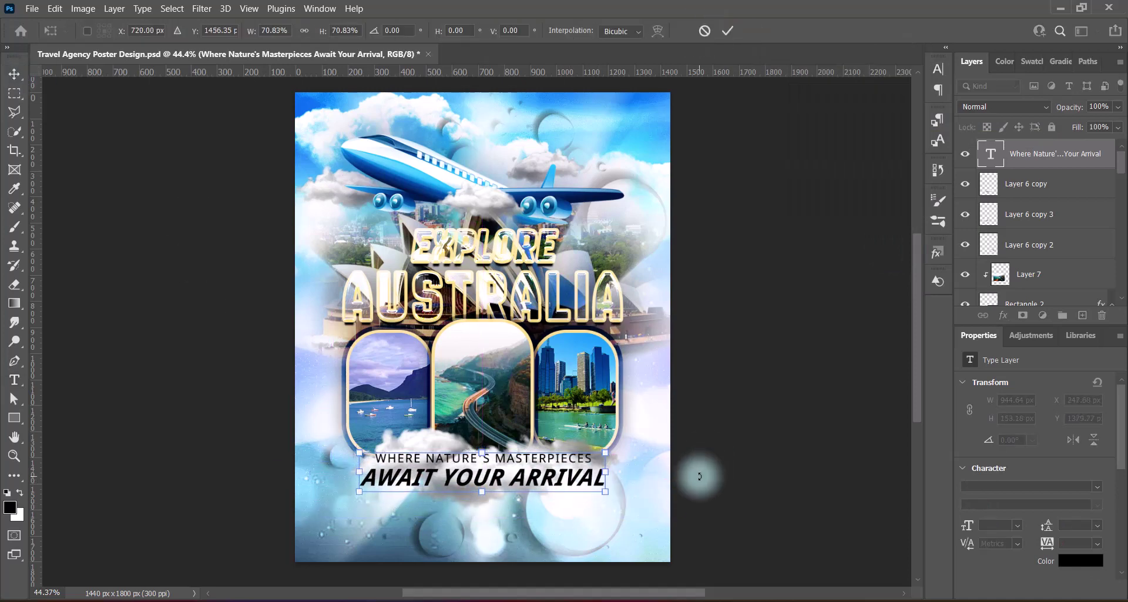
Give the tagline a white drop shadow, size 120, as a soft glow
{"action": "right_click", "coordinate": [1034, 154]}
{"action": "left_click", "coordinate": [987, 158]}
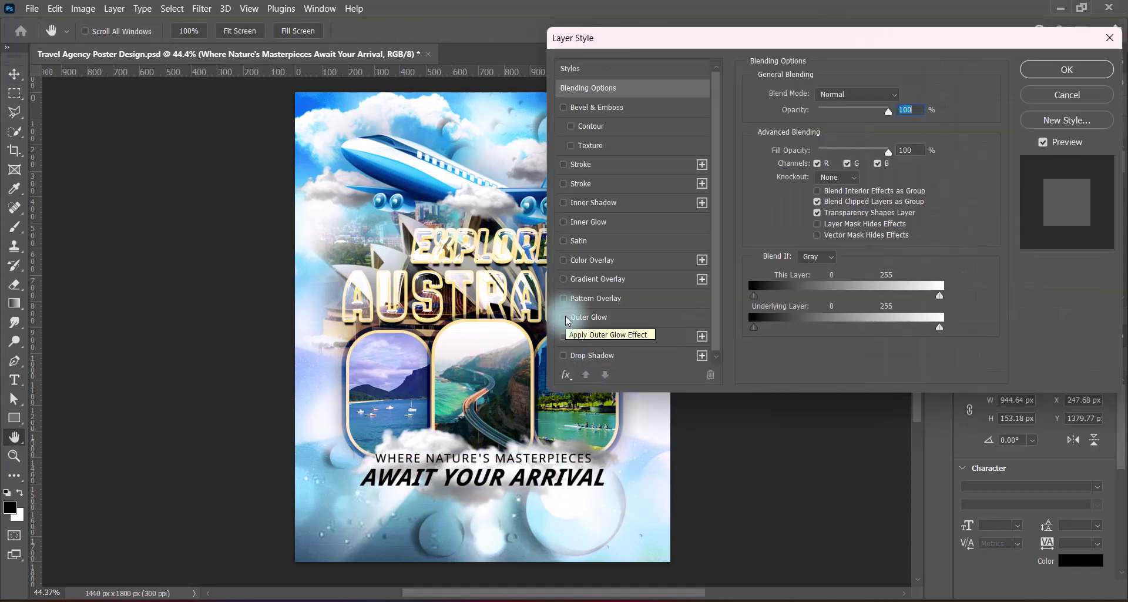
{"action": "left_click", "coordinate": [593, 355]}
{"action": "left_click", "coordinate": [902, 95]}
{"action": "left_click", "coordinate": [998, 113]}
{"action": "left_click_drag", "start_coordinate": [876, 186], "coordinate": [837, 196]}
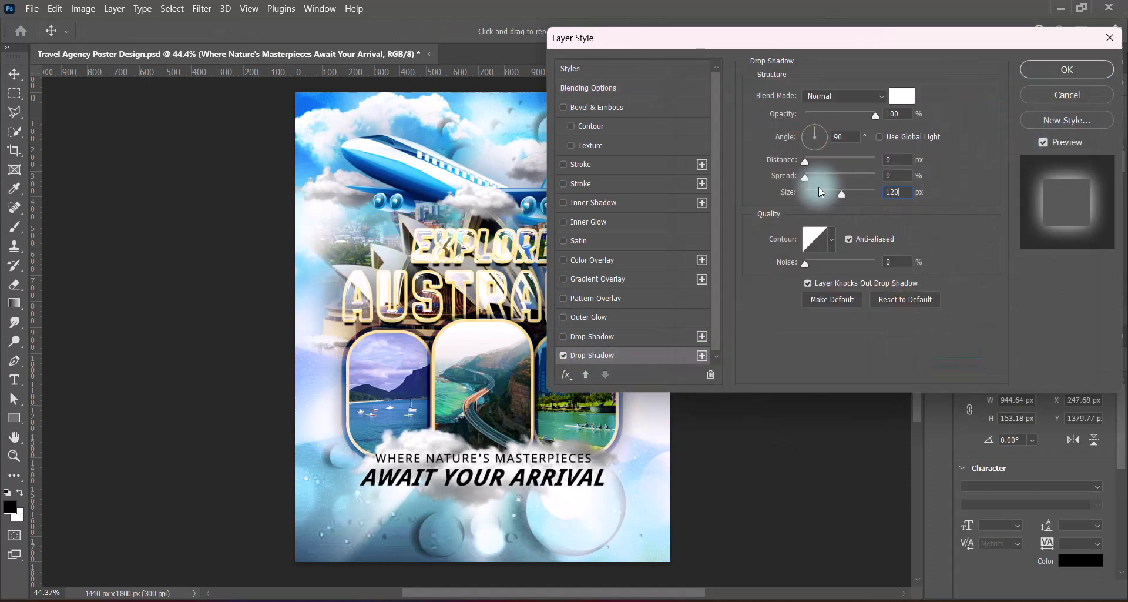
{"action": "key", "text": "Return"}
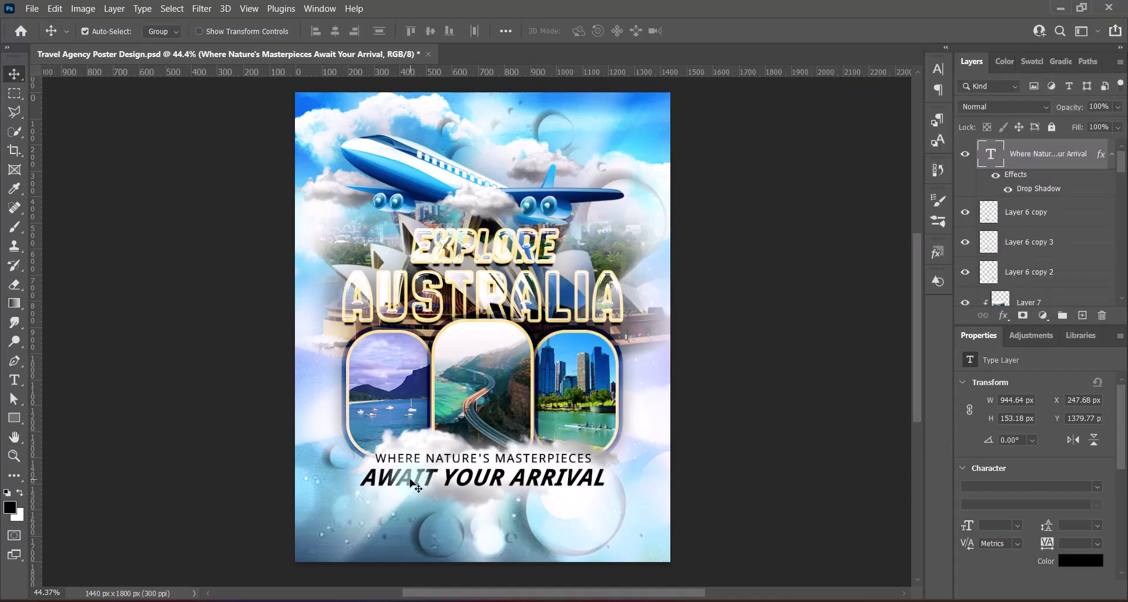
Reselect the AWAIT YOUR ARRIVAL line, finish its edit, and exit text editing
{"action": "double_click", "coordinate": [415, 486]}
{"action": "left_click_drag", "start_coordinate": [397, 479], "coordinate": [558, 479]}
{"action": "left_click", "coordinate": [701, 30]}
{"action": "key", "text": "v"}
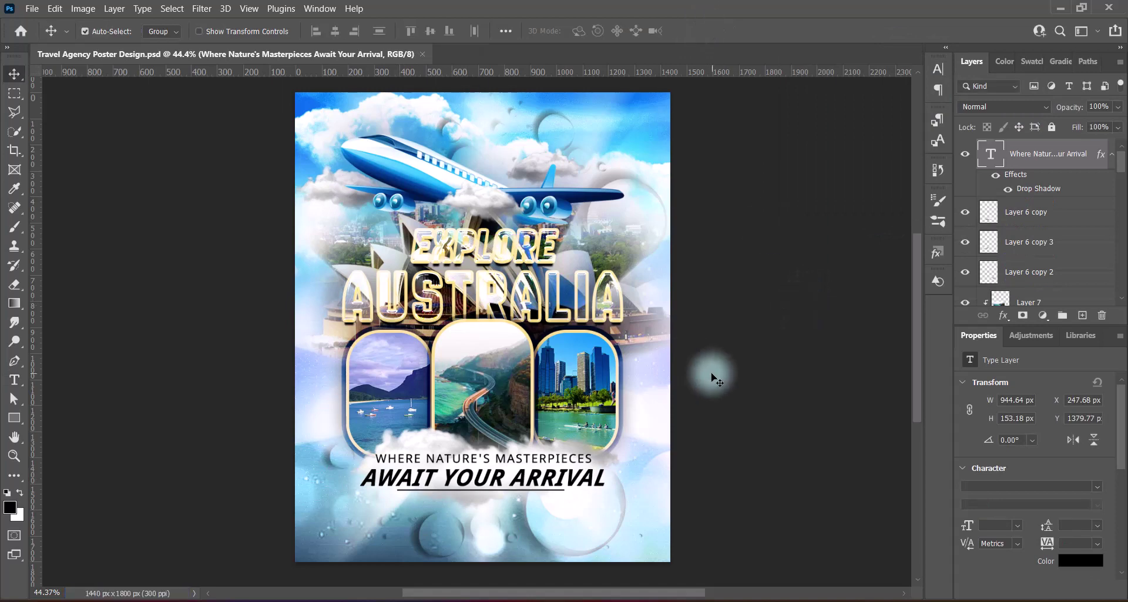
{"action": "left_click", "coordinate": [1034, 207]}
Set the title bevel to Half Round, Down, Depth 150, Size 6, black highlight; lower title, save
{"action": "double_click", "coordinate": [1034, 247]}
{"action": "left_click", "coordinate": [837, 263]}
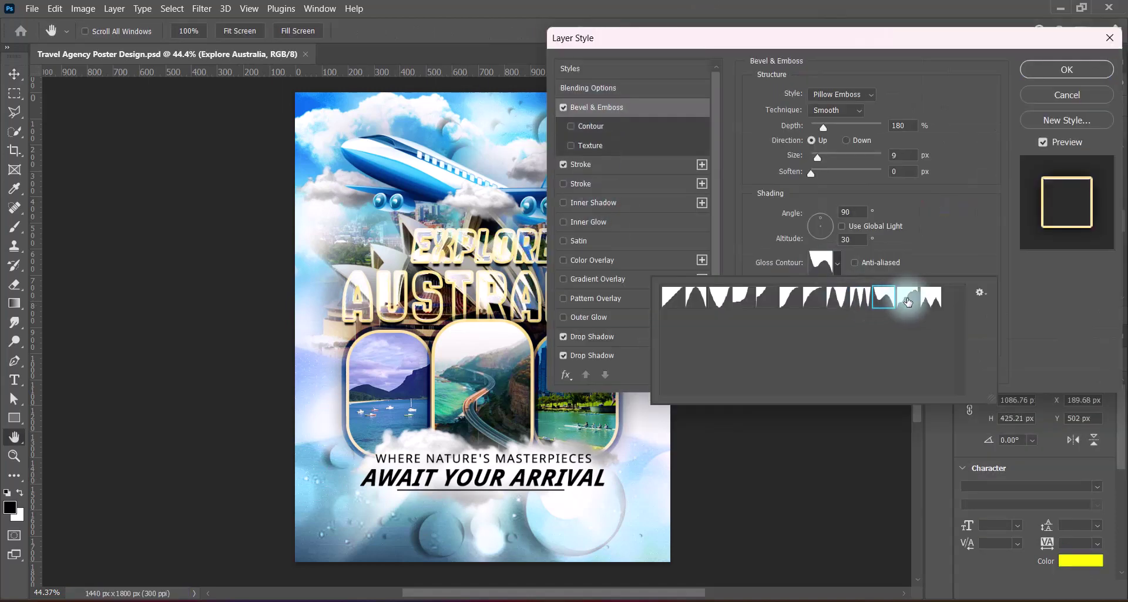
{"action": "left_click", "coordinate": [768, 300]}
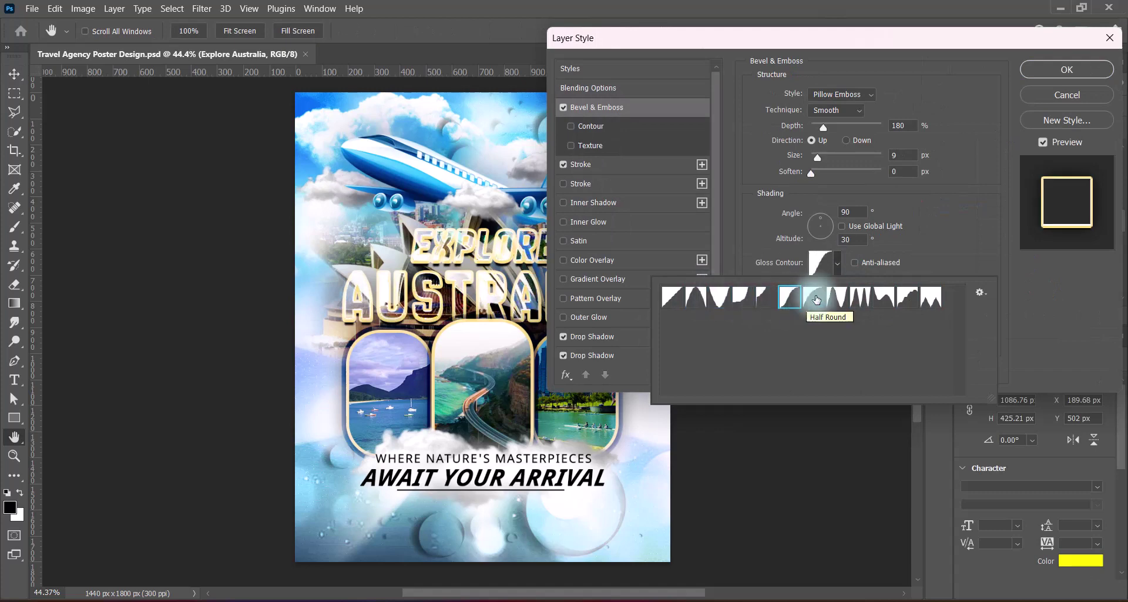
{"action": "left_click", "coordinate": [790, 296]}
{"action": "left_click", "coordinate": [1017, 251]}
{"action": "left_click", "coordinate": [846, 140]}
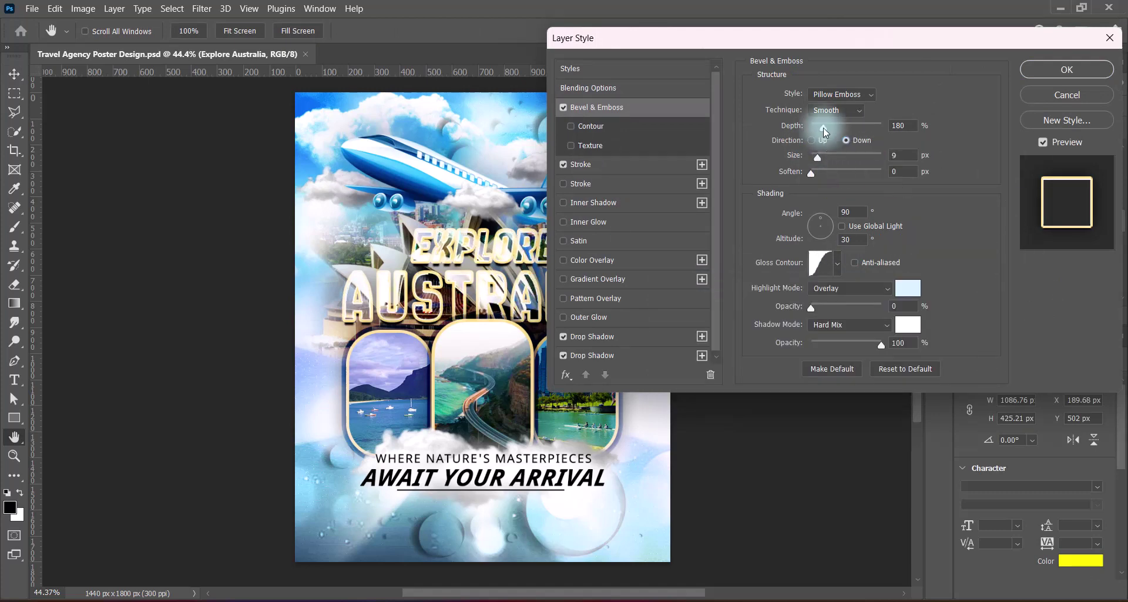
{"action": "left_click_drag", "start_coordinate": [824, 128], "coordinate": [815, 156]}
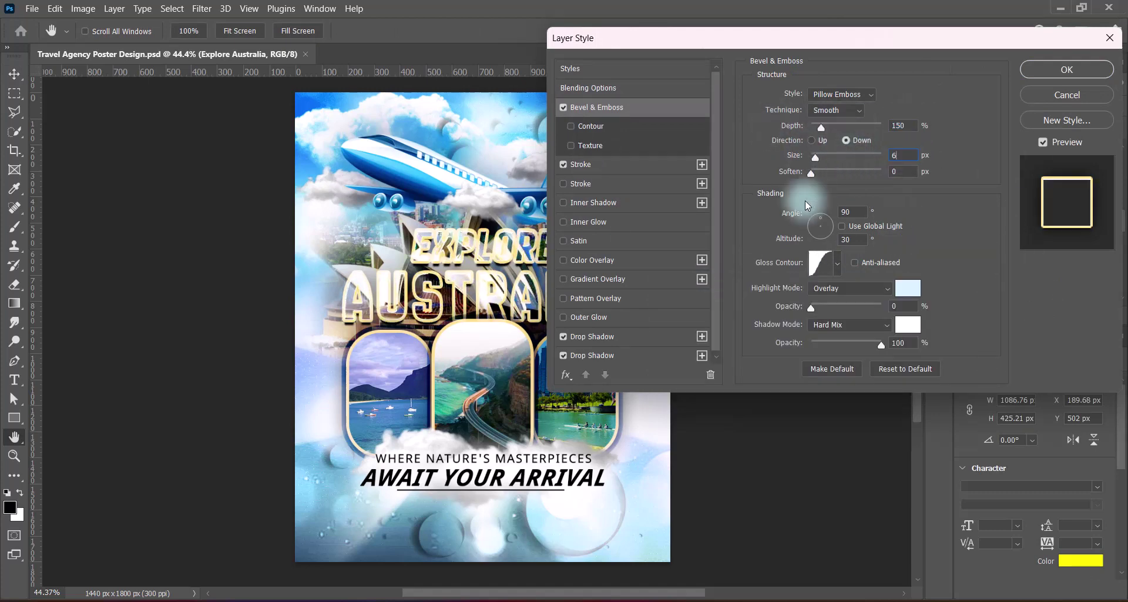
{"action": "left_click", "coordinate": [908, 288]}
{"action": "left_click", "coordinate": [881, 305]}
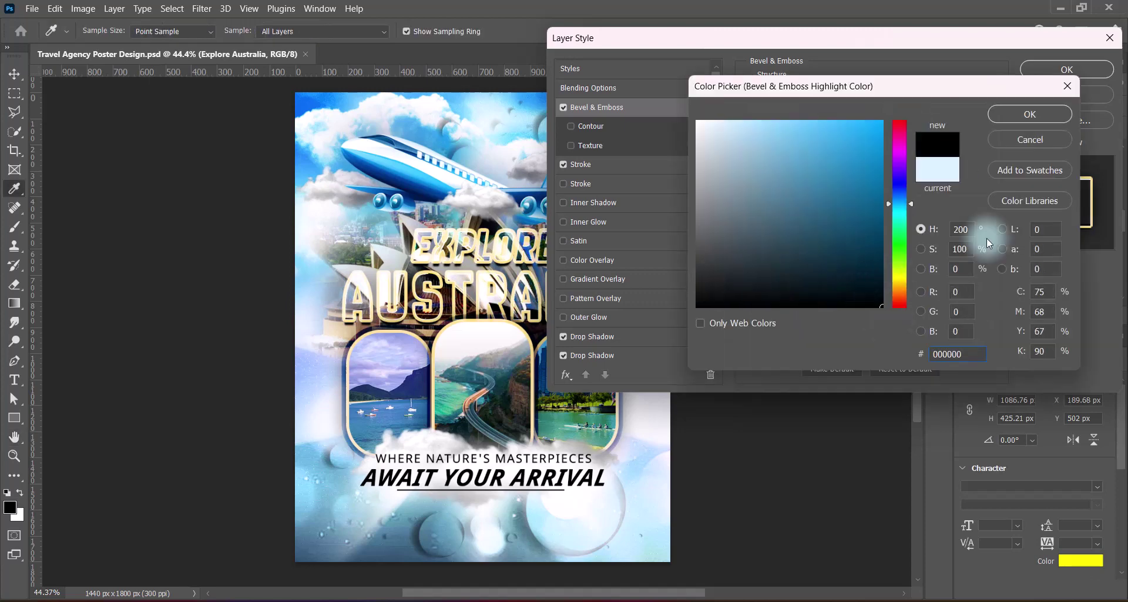
{"action": "key", "text": "Return"}
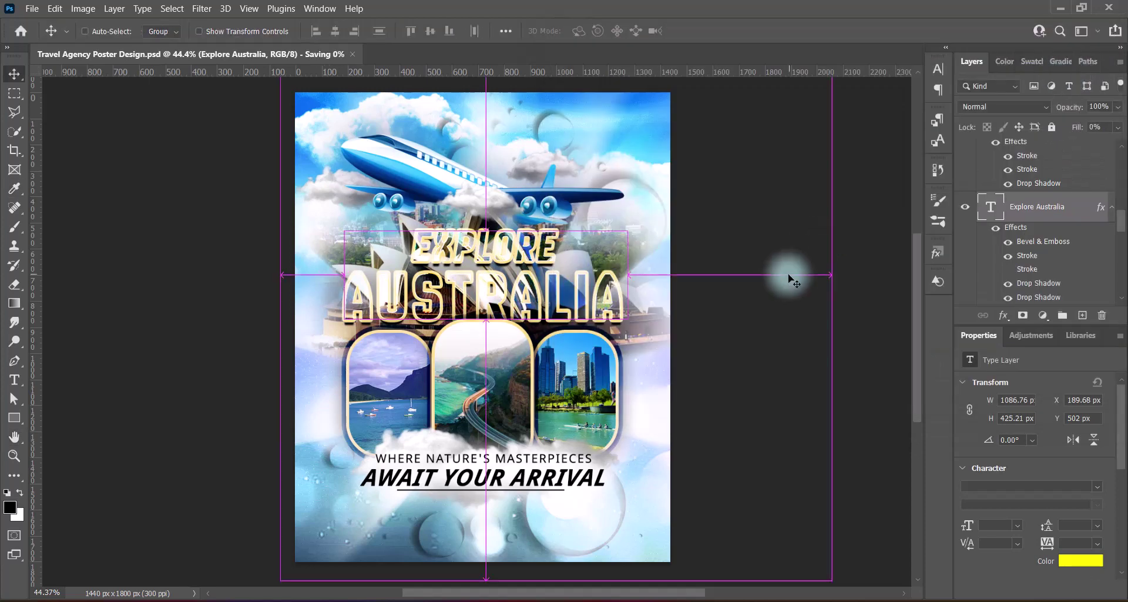
{"action": "left_click_drag", "start_coordinate": [789, 277], "coordinate": [727, 350]}
{"action": "key", "text": "ctrl+s"}
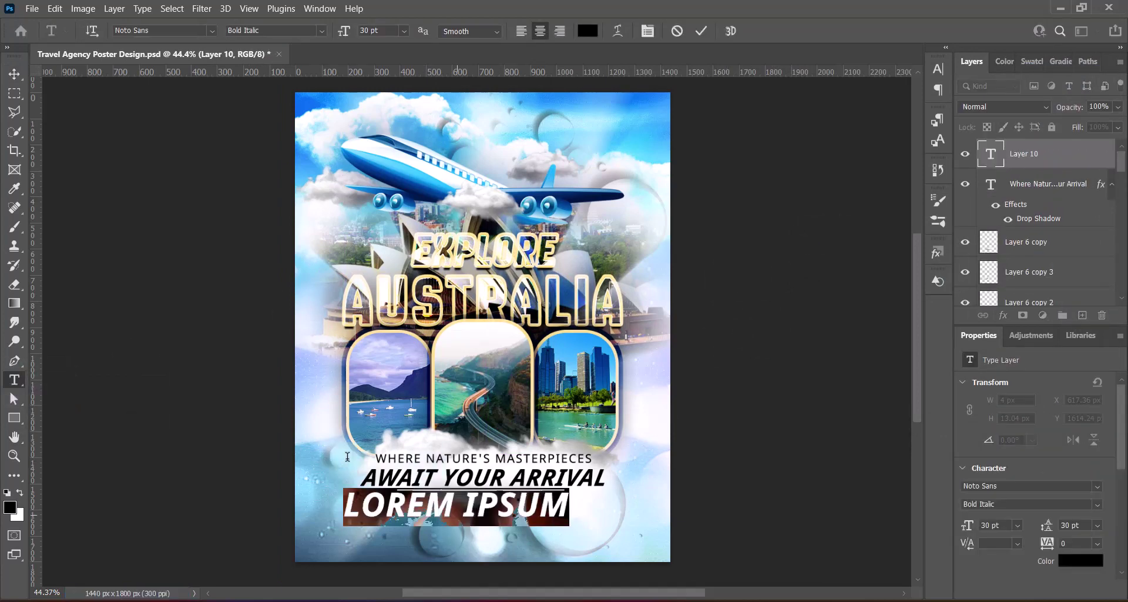
Paste the slogan 'Embrace the Magic of the Land Down Under!' as 12 pt text
{"action": "left_click", "coordinate": [403, 31]}
{"action": "left_click", "coordinate": [404, 123]}
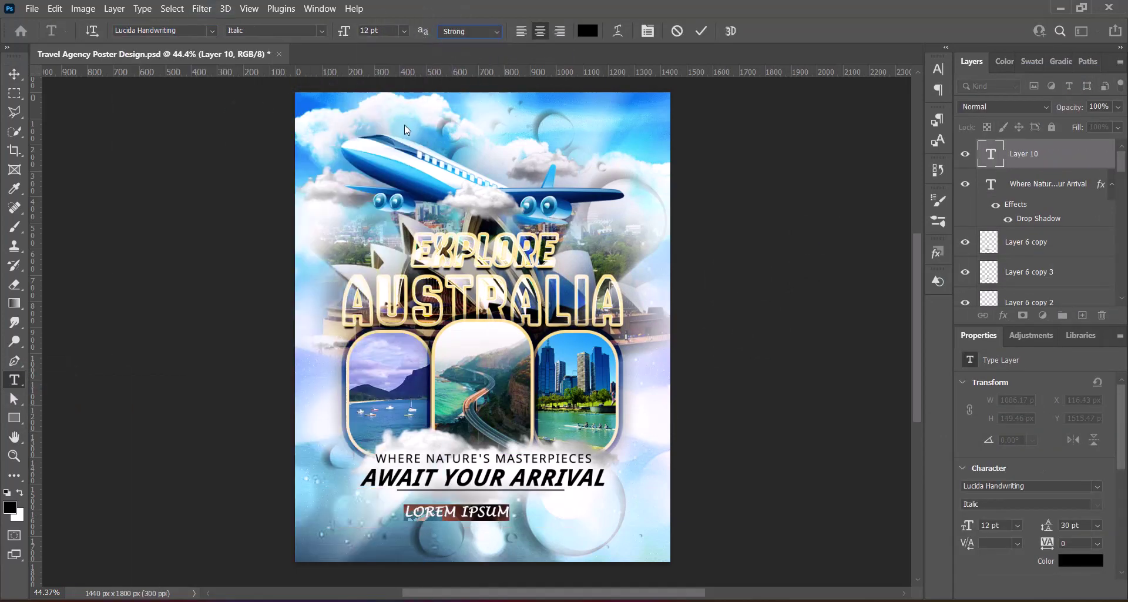
{"action": "key", "text": "ctrl+v"}
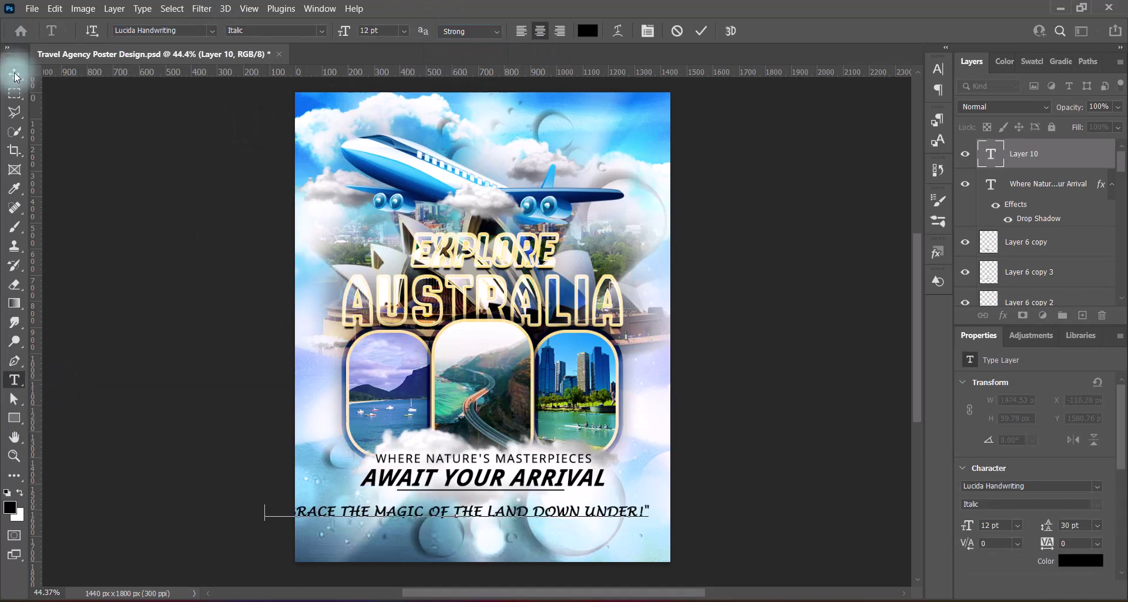
{"action": "key", "text": "ctrl+a"}
Colour the slogan navy with Crisp anti-aliasing
{"action": "left_click", "coordinate": [588, 30]}
{"action": "left_click", "coordinate": [1011, 122]}
{"action": "left_click", "coordinate": [936, 68]}
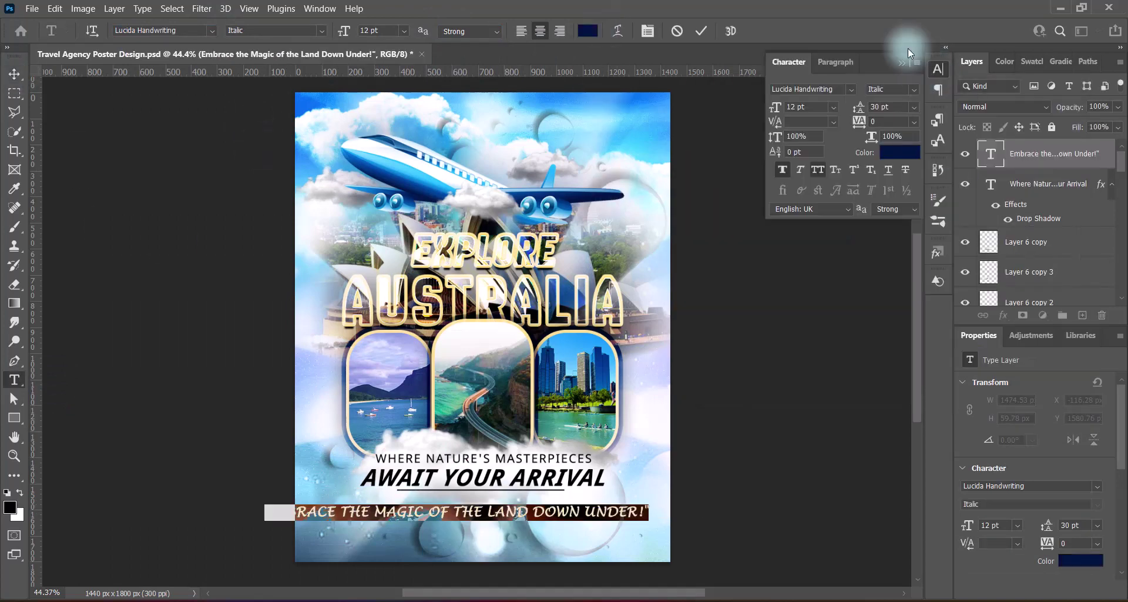
{"action": "left_click", "coordinate": [902, 62]}
{"action": "left_click", "coordinate": [470, 31]}
Centre the slogan under AWAIT YOUR ARRIVAL and shrink it to 9 pt
{"action": "left_click", "coordinate": [456, 57]}
{"action": "mouse_move", "coordinate": [510, 508]}
{"action": "left_mouse_down"}
{"action": "mouse_move", "coordinate": [539, 509]}
{"action": "mouse_move", "coordinate": [526, 509]}
{"action": "left_mouse_up"}
{"action": "left_click", "coordinate": [404, 30]}
{"action": "left_click", "coordinate": [382, 69]}
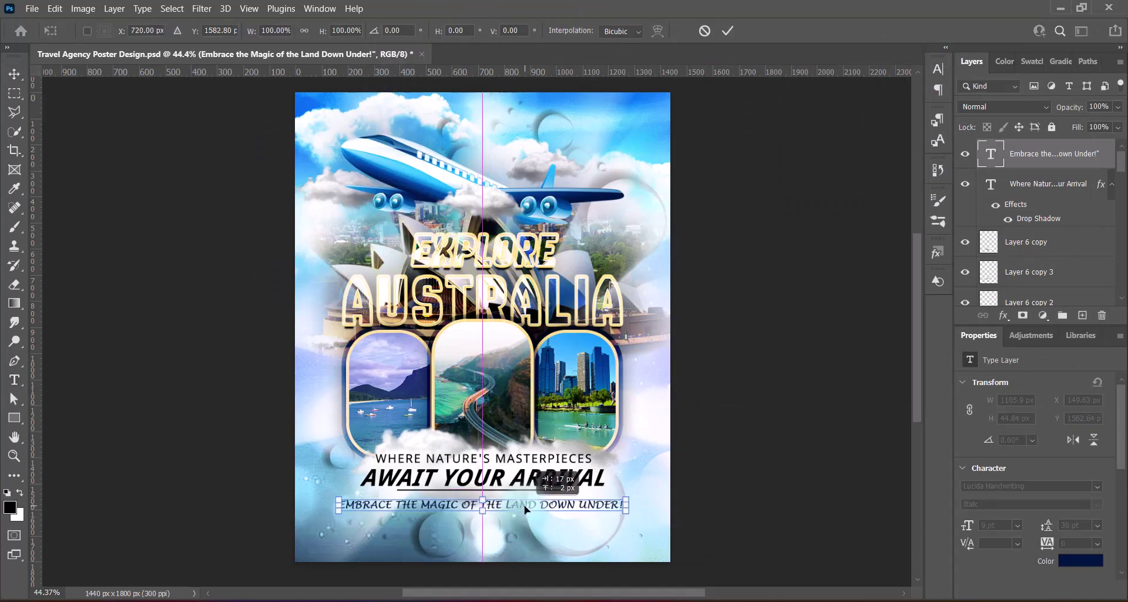
{"action": "left_click", "coordinate": [833, 457]}
Add a white drop shadow to the slogan and save the poster
{"action": "double_click", "coordinate": [1070, 162]}
{"action": "left_click", "coordinate": [592, 336]}
{"action": "left_click", "coordinate": [902, 96]}
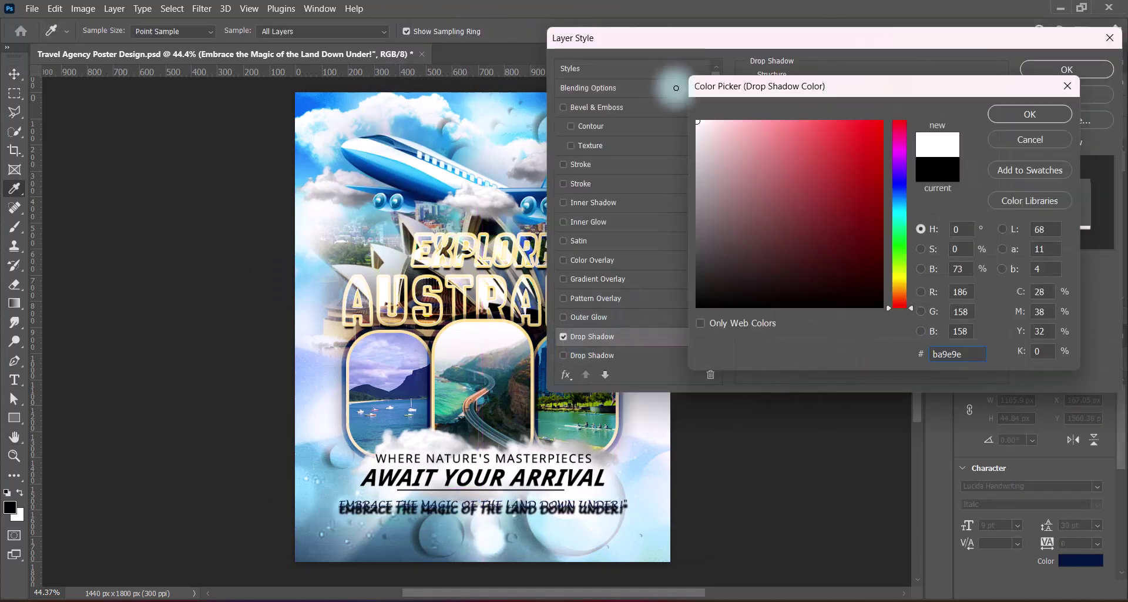
{"action": "left_click", "coordinate": [1008, 113]}
{"action": "key", "text": "Return"}
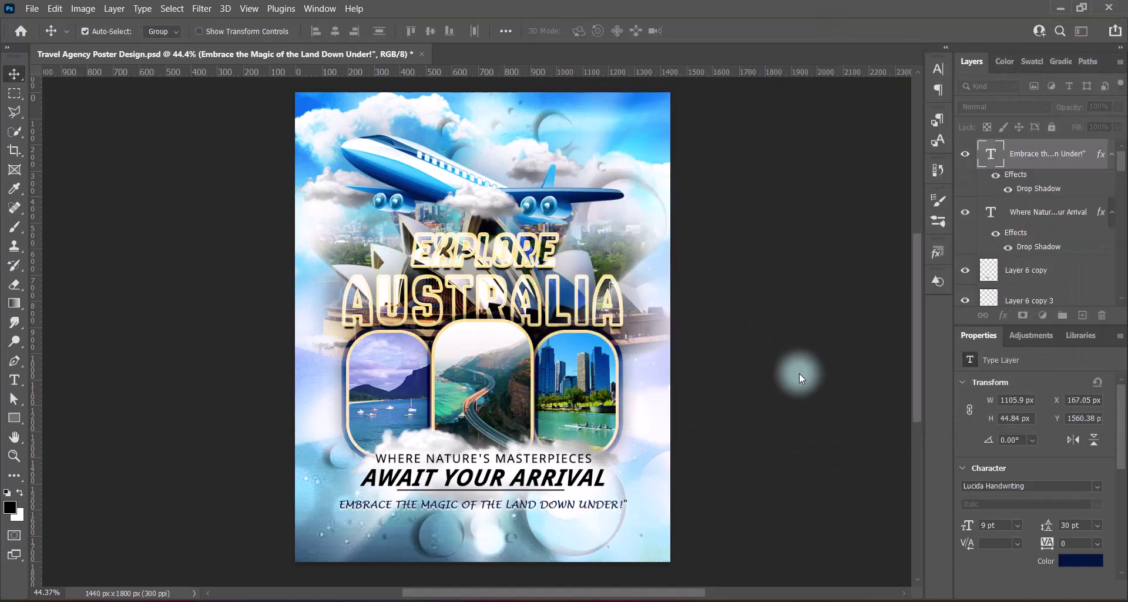
{"action": "key", "text": "ctrl+s"}
{"action": "left_click", "coordinate": [481, 208]}
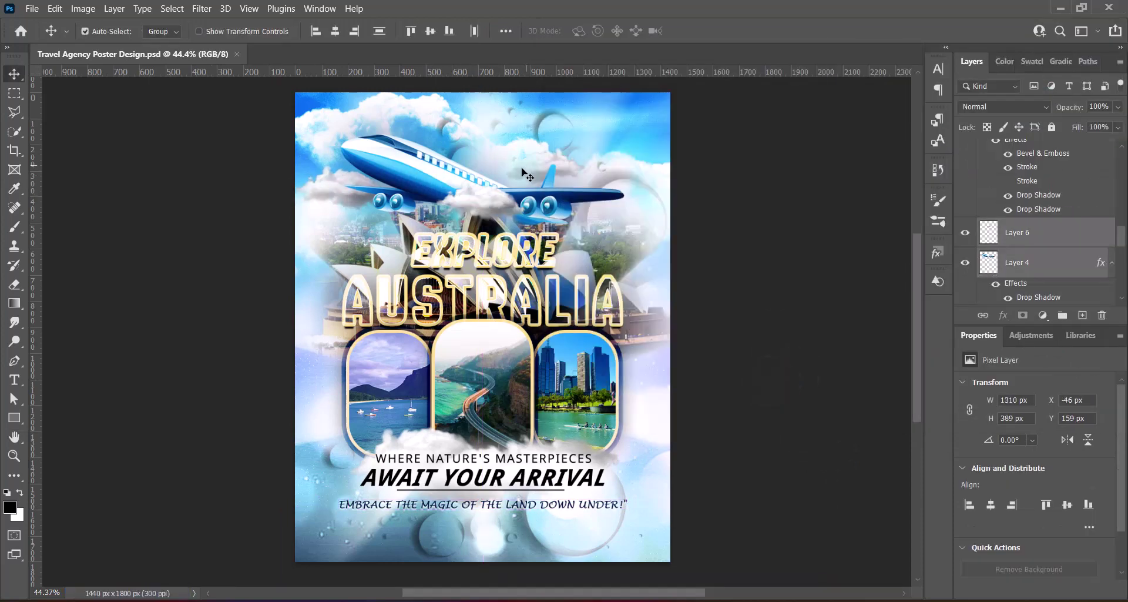
Enlarge the plane and Opera House scene layers upward together
{"action": "key", "text": "ctrl+j"}
{"action": "left_click", "coordinate": [1058, 199], "text": "shift"}
{"action": "key", "text": "ctrl+t"}
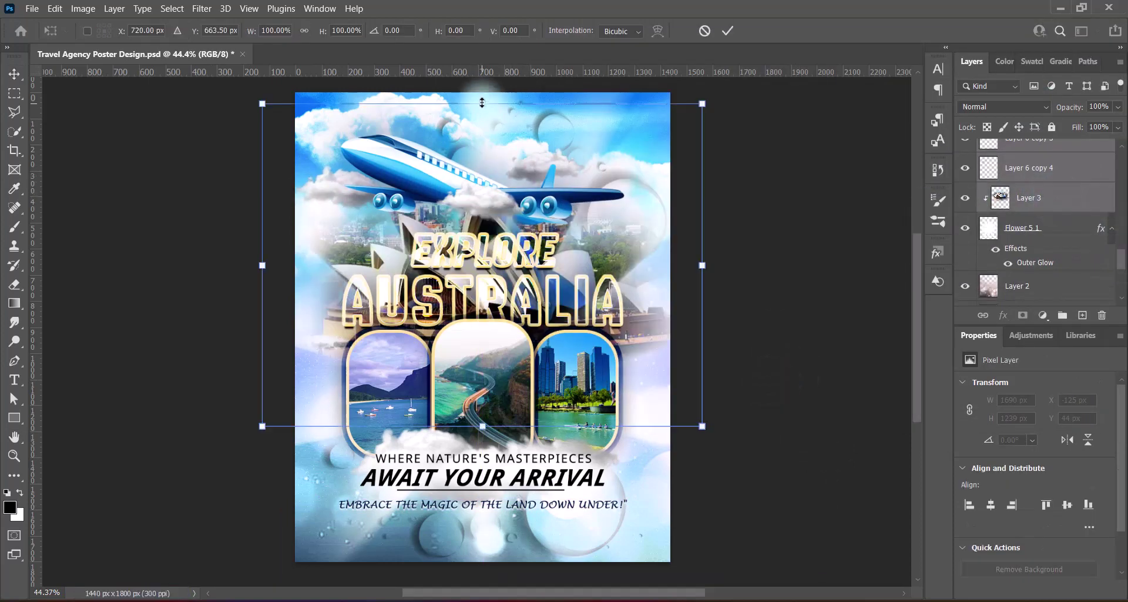
{"action": "left_click_drag", "start_coordinate": [483, 103], "coordinate": [483, 87]}
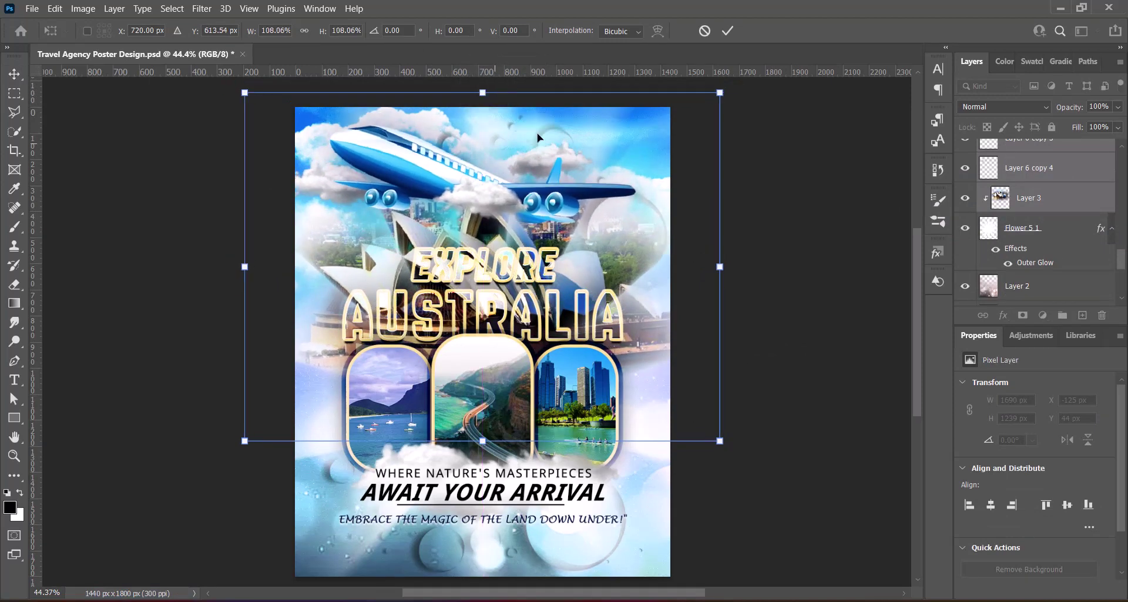
{"action": "key", "text": "Return"}
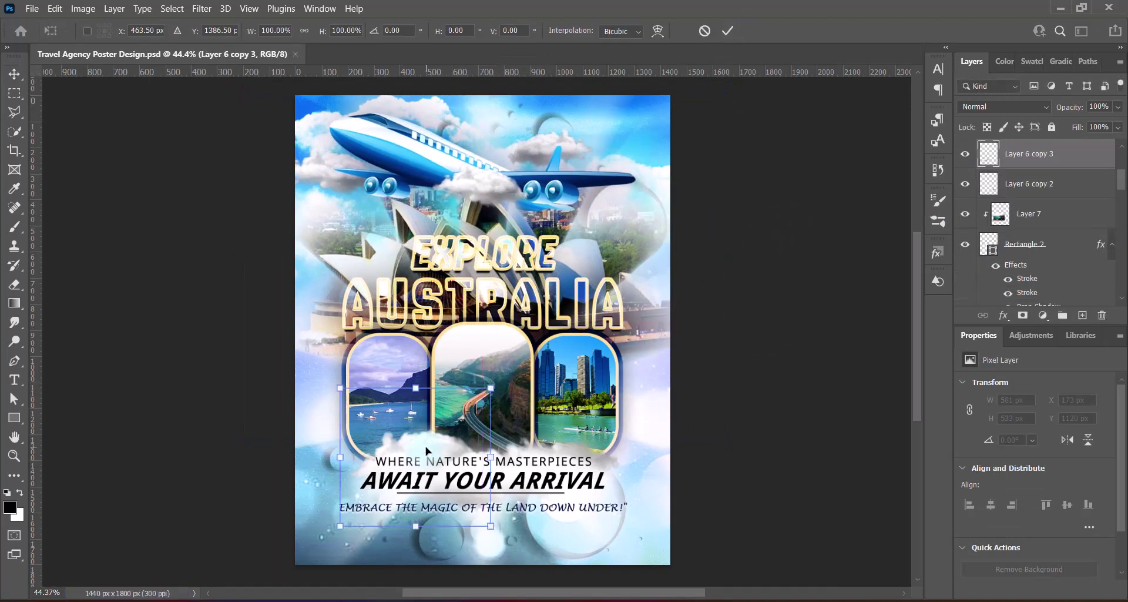
Widen the three cloud layers slightly toward the left
{"action": "left_click", "coordinate": [1071, 240], "text": "shift"}
{"action": "key", "text": "ctrl+t"}
{"action": "left_click_drag", "start_coordinate": [350, 459], "coordinate": [318, 461]}
{"action": "key", "text": "Return"}
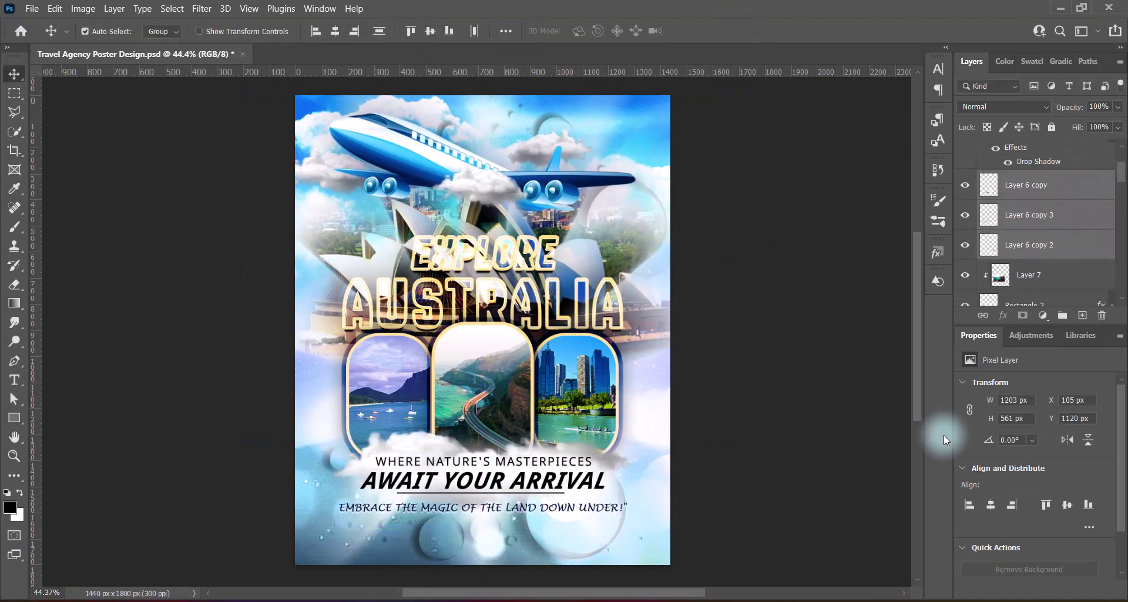
{"action": "left_click", "coordinate": [795, 444]}
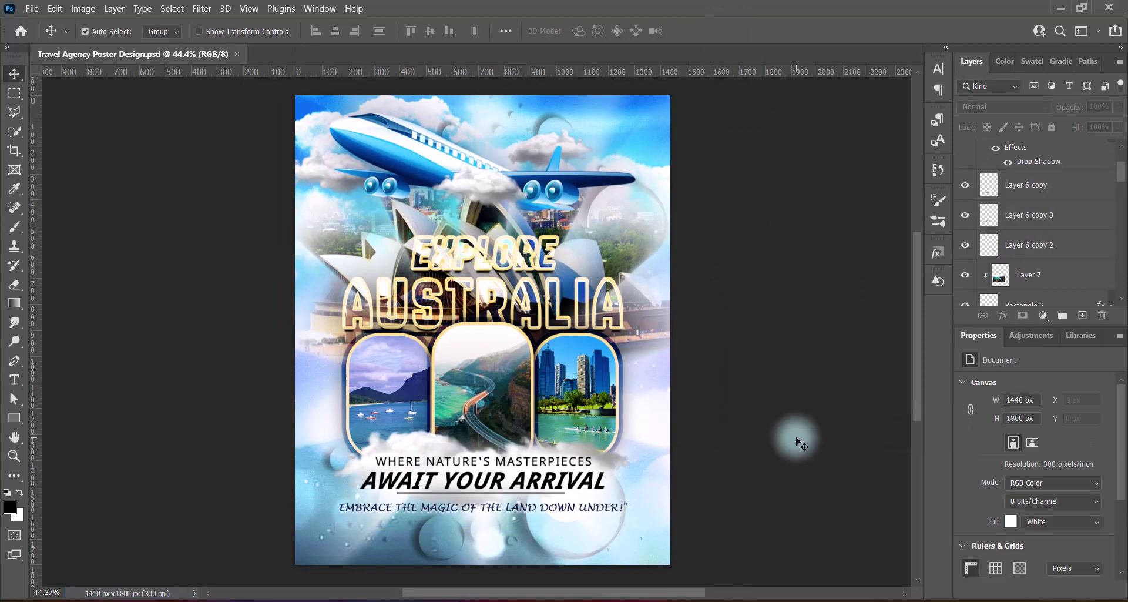
Paste the contact bar and scale it along the poster bottom
{"action": "key", "text": "ctrl+v"}
{"action": "key", "text": "ctrl+t"}
{"action": "left_click_drag", "start_coordinate": [450, 526], "coordinate": [465, 545]}
Draw a white-filled rectangle behind the phone and email line
{"action": "left_click", "coordinate": [759, 503]}
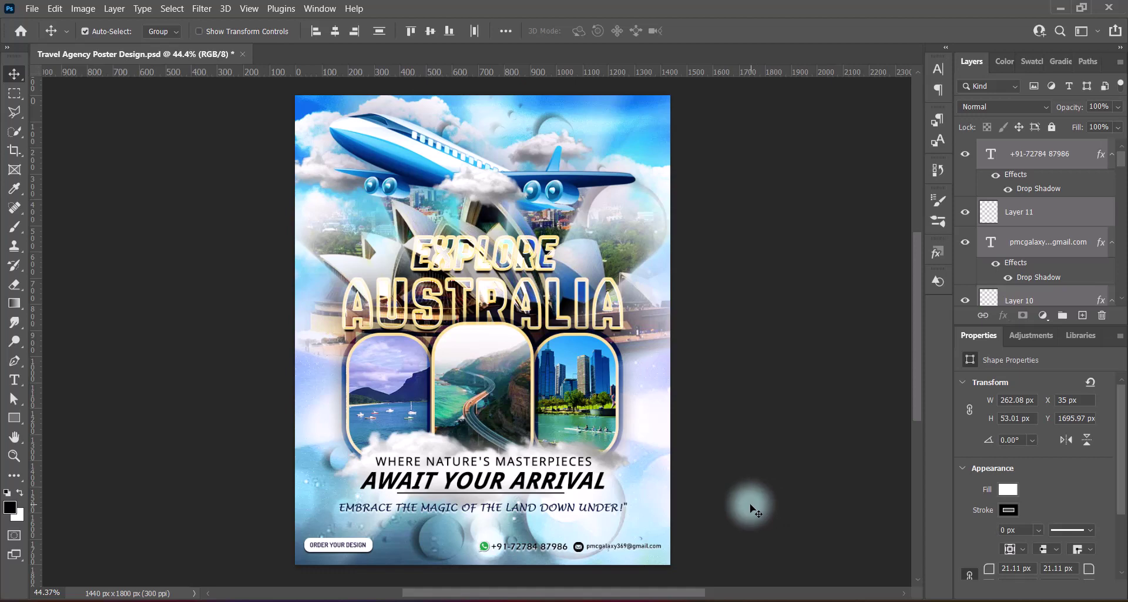
{"action": "left_click_drag", "start_coordinate": [1121, 159], "coordinate": [1121, 252]}
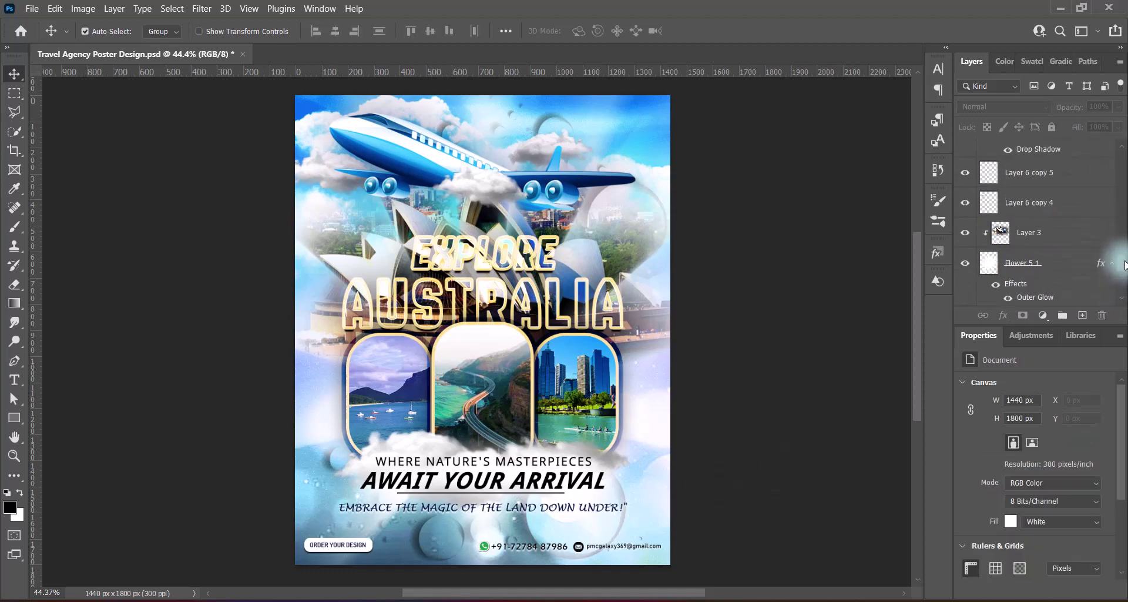
{"action": "left_click", "coordinate": [1027, 251]}
{"action": "key", "text": "u"}
{"action": "left_click_drag", "start_coordinate": [431, 537], "coordinate": [550, 555]}
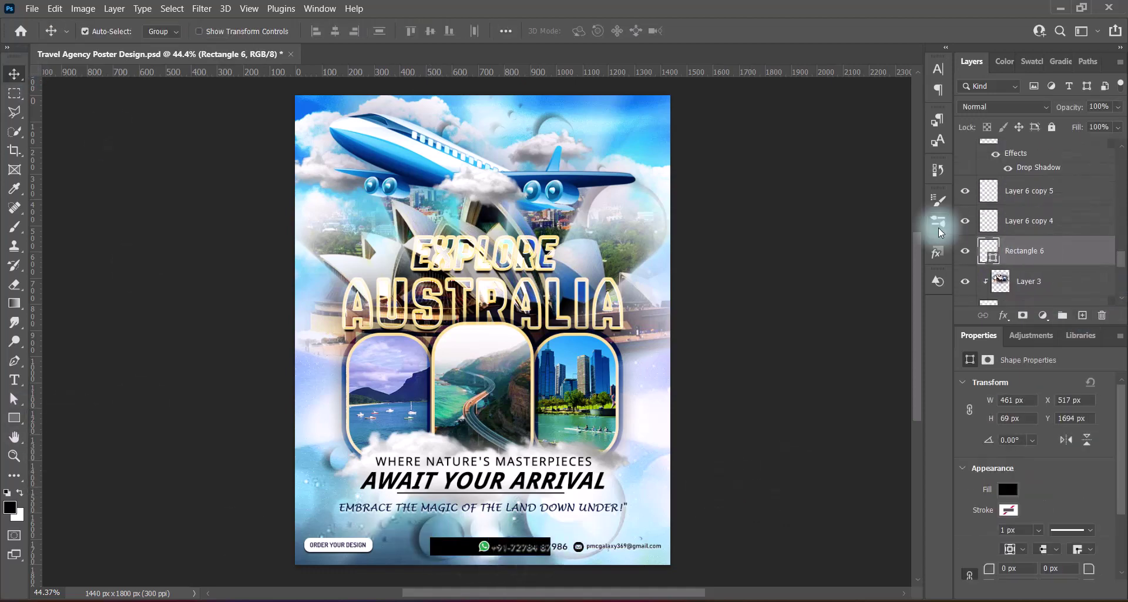
{"action": "double_click", "coordinate": [989, 250]}
{"action": "left_click", "coordinate": [1025, 110]}
{"action": "key", "text": "v"}
Motion-blur the rectangle at distance 288 and stretch it full width, slightly thinner
{"action": "left_click", "coordinate": [202, 8]}
{"action": "left_click", "coordinate": [229, 22]}
{"action": "left_click_drag", "start_coordinate": [894, 397], "coordinate": [862, 397]}
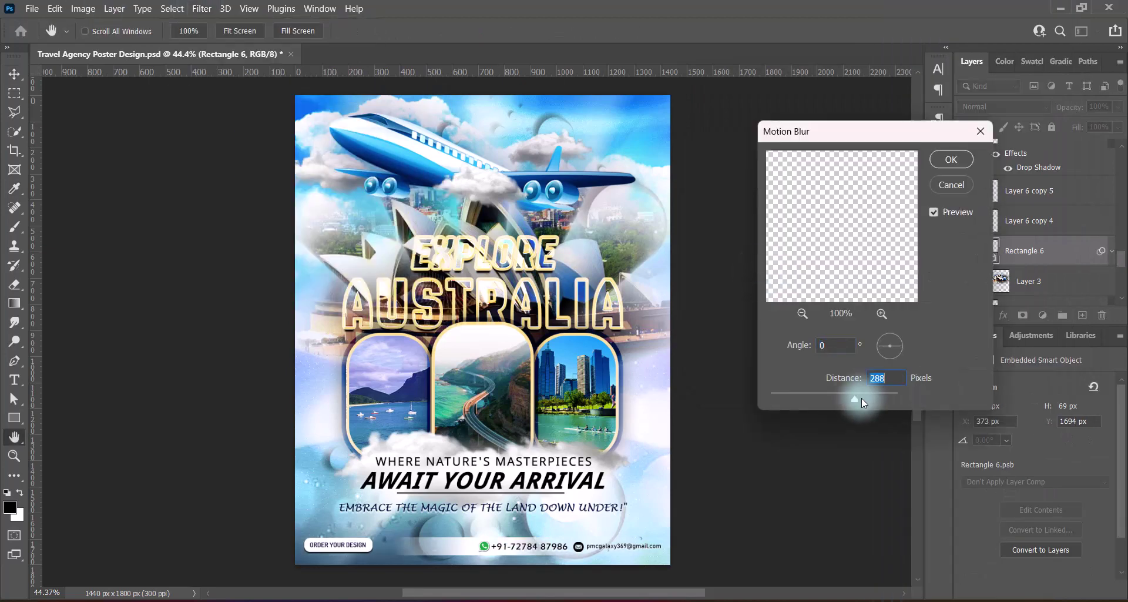
{"action": "key", "text": "Return"}
{"action": "key", "text": "ctrl+t"}
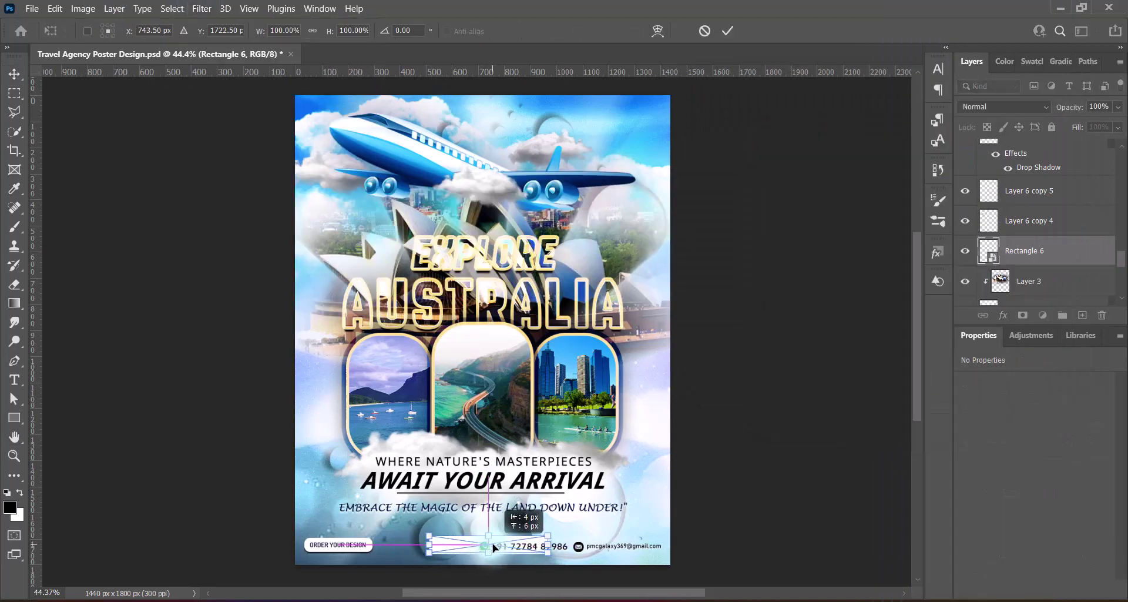
{"action": "key", "text": "Return"}
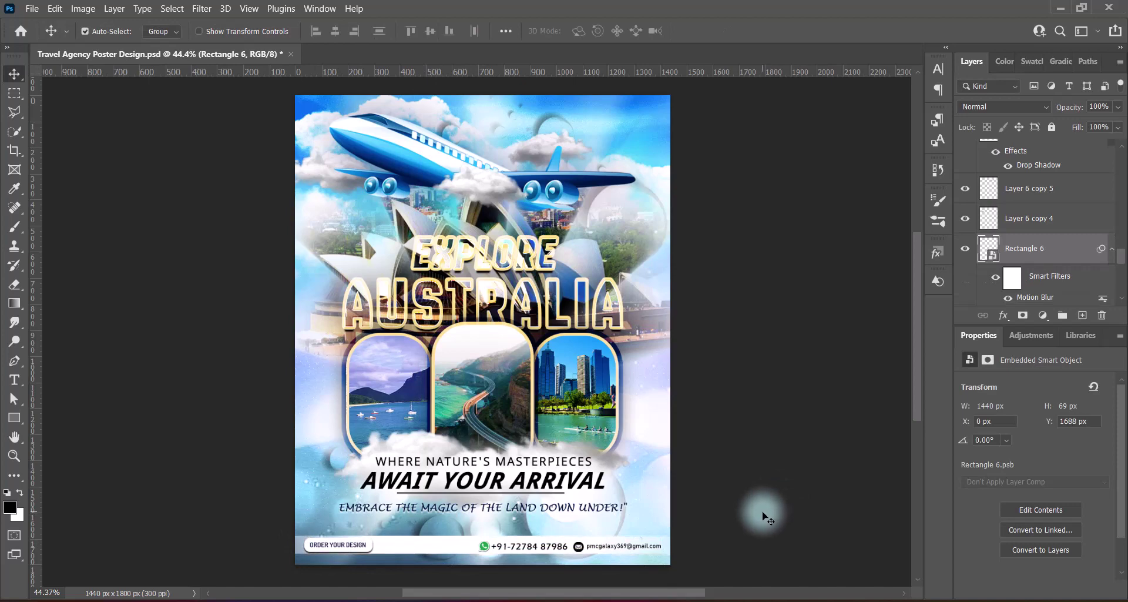
{"action": "key", "text": "ctrl+t"}
{"action": "left_click", "coordinate": [729, 31]}
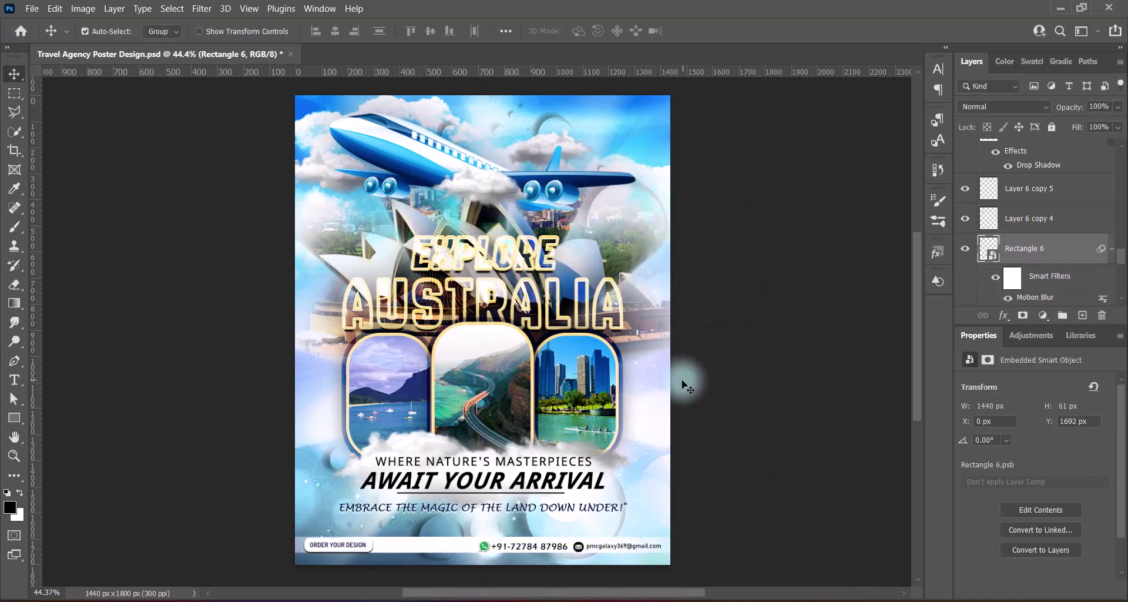
Apply a Gaussian Blur to the white strip instead
{"action": "left_click", "coordinate": [201, 8]}
{"action": "left_click", "coordinate": [235, 23]}
{"action": "left_click", "coordinate": [789, 109]}
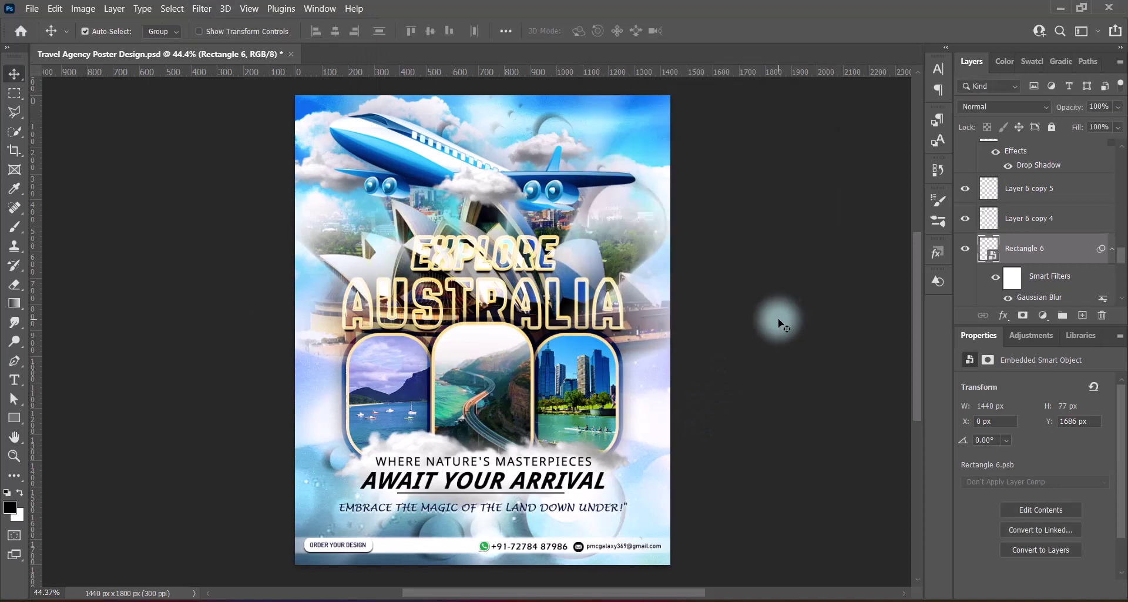
Place the PMC GALAXY logo in the top-right corner and size it
{"action": "left_click_drag", "start_coordinate": [774, 325], "coordinate": [650, 117]}
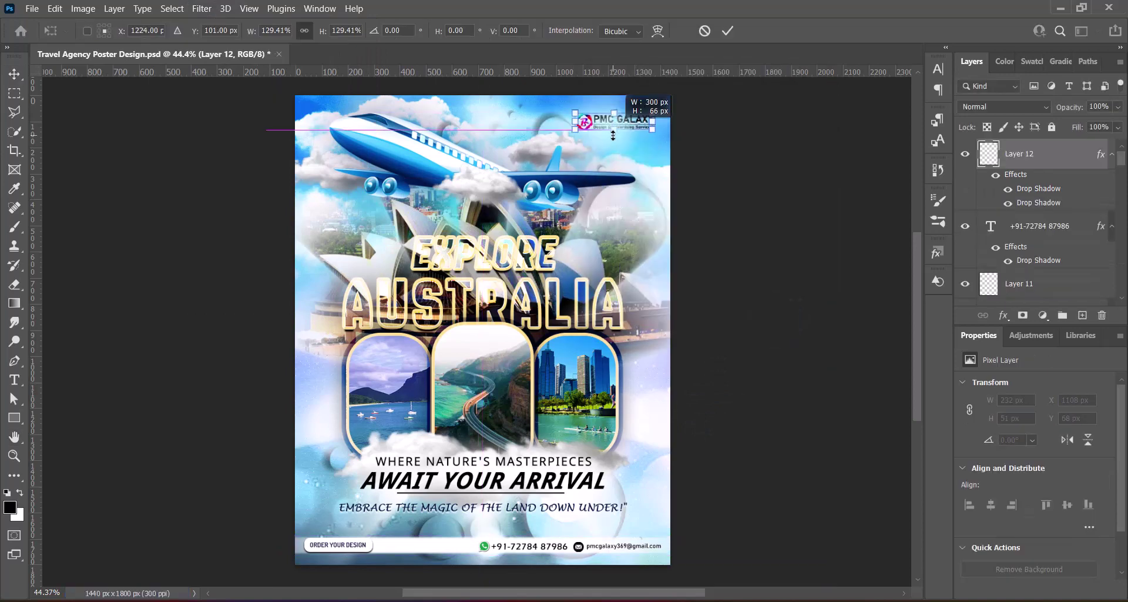
{"action": "key", "text": "ctrl+t"}
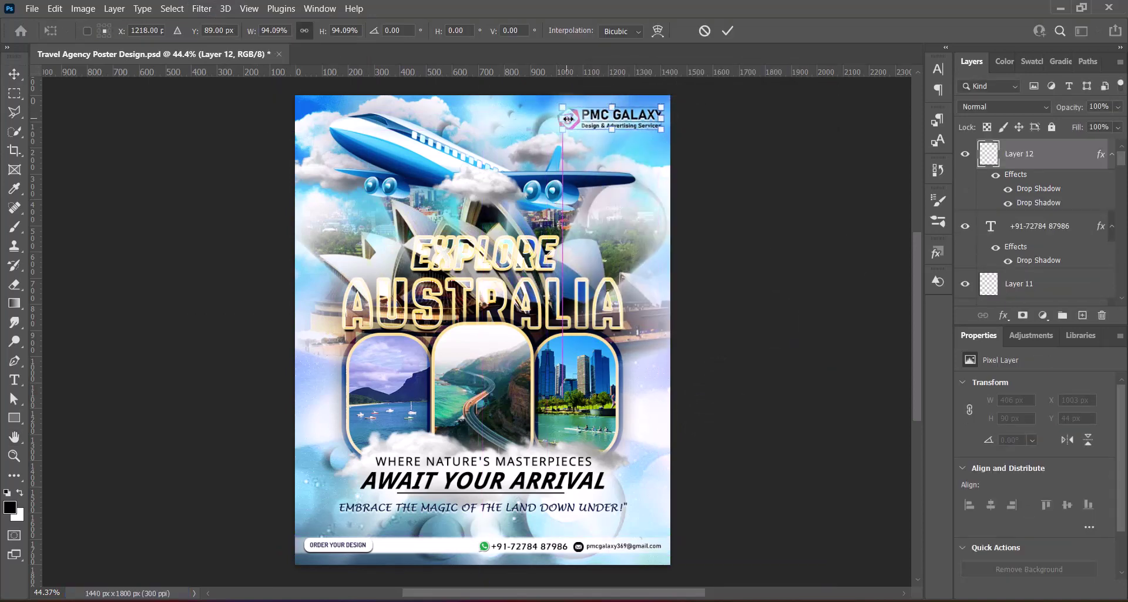
{"action": "key", "text": "Return"}
Give the logo a white drop shadow, resize it to final size, and save
{"action": "right_click", "coordinate": [1022, 153]}
{"action": "left_click", "coordinate": [978, 157]}
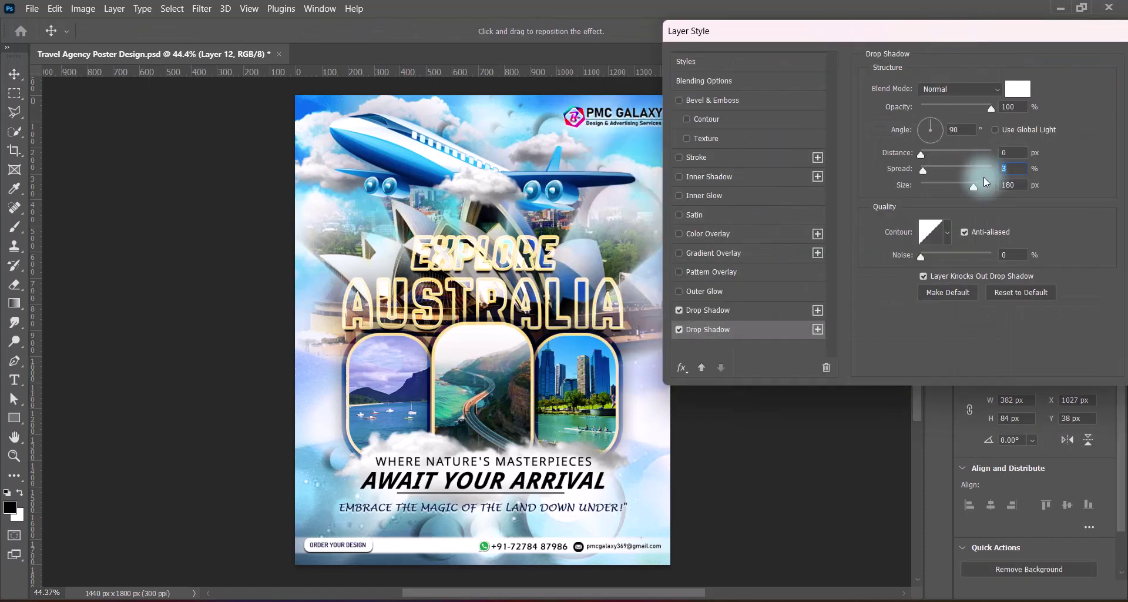
{"action": "key", "text": "Return"}
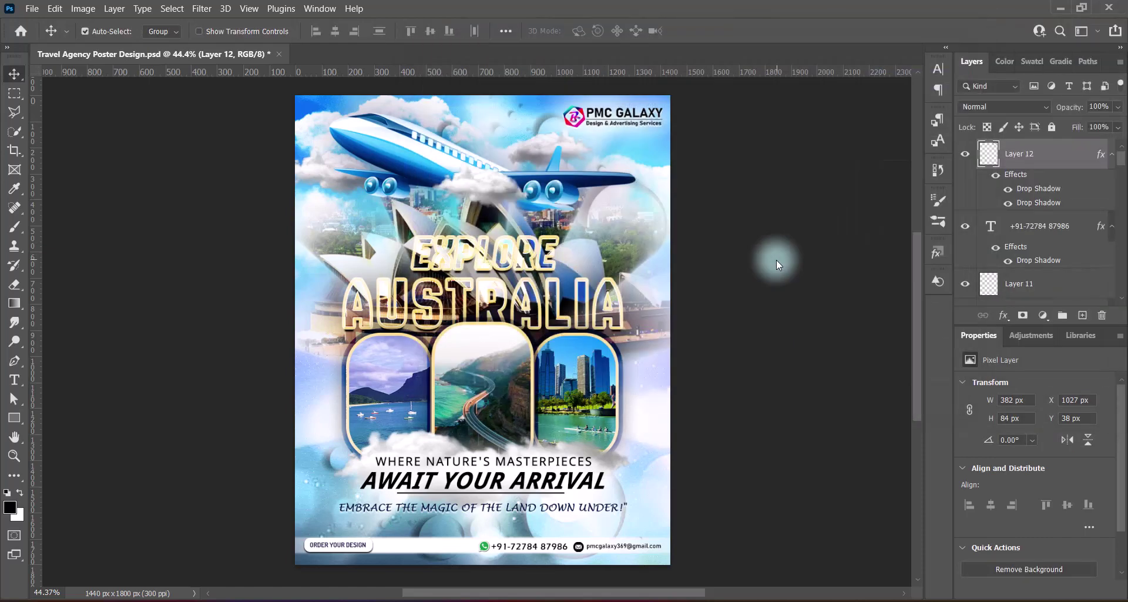
{"action": "key", "text": "ctrl+t"}
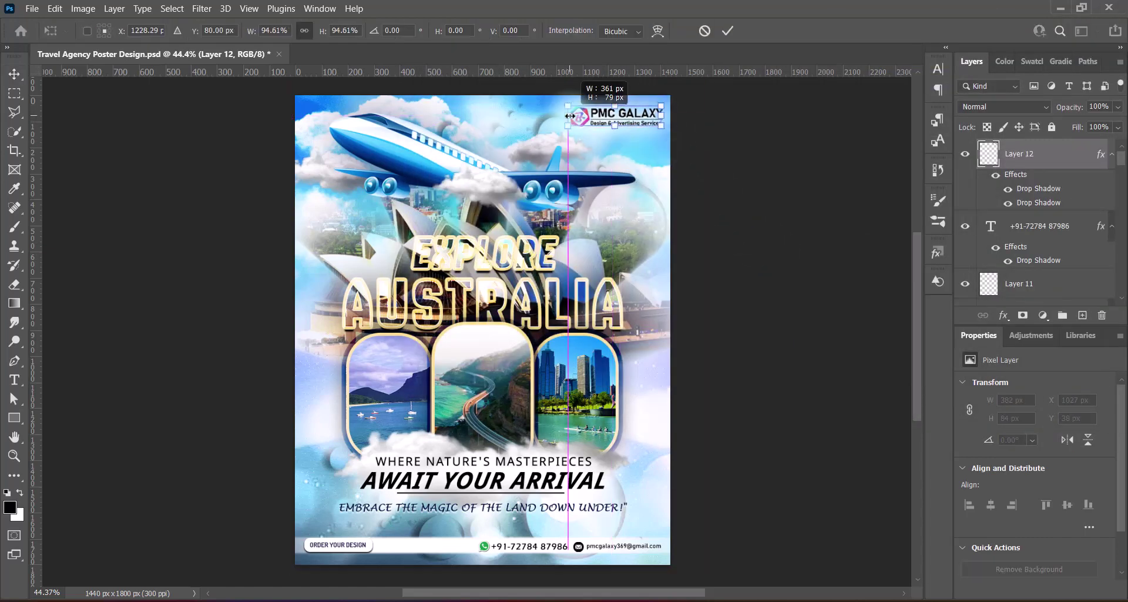
{"action": "left_click", "coordinate": [751, 218]}
{"action": "key", "text": "ctrl+s"}
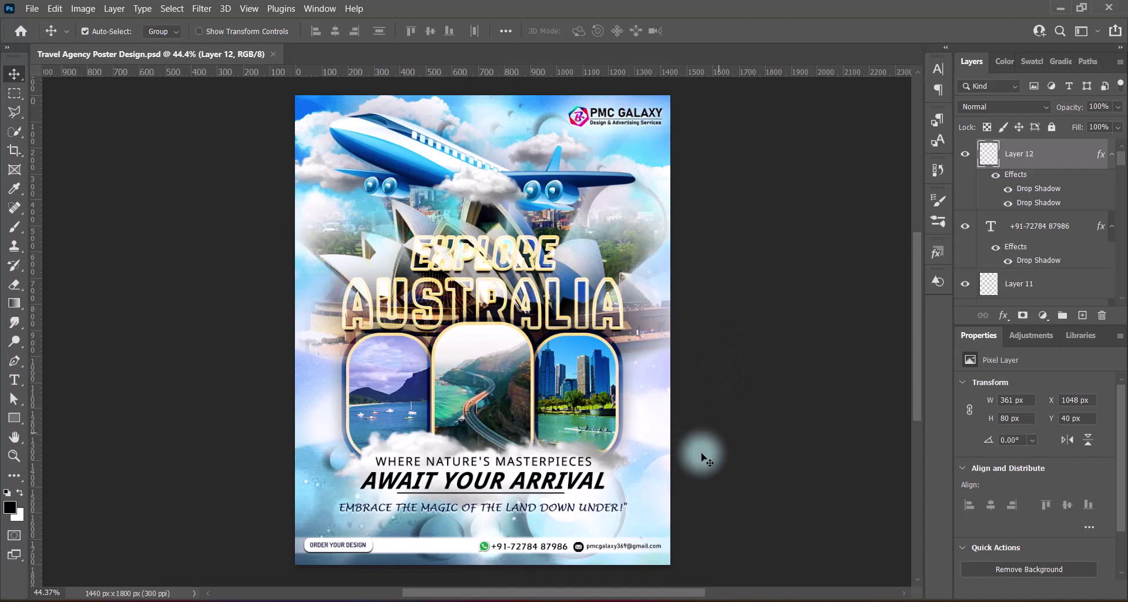
{"action": "scroll", "coordinate": [525, 369], "scroll_direction": "down", "scroll_amount": 4}
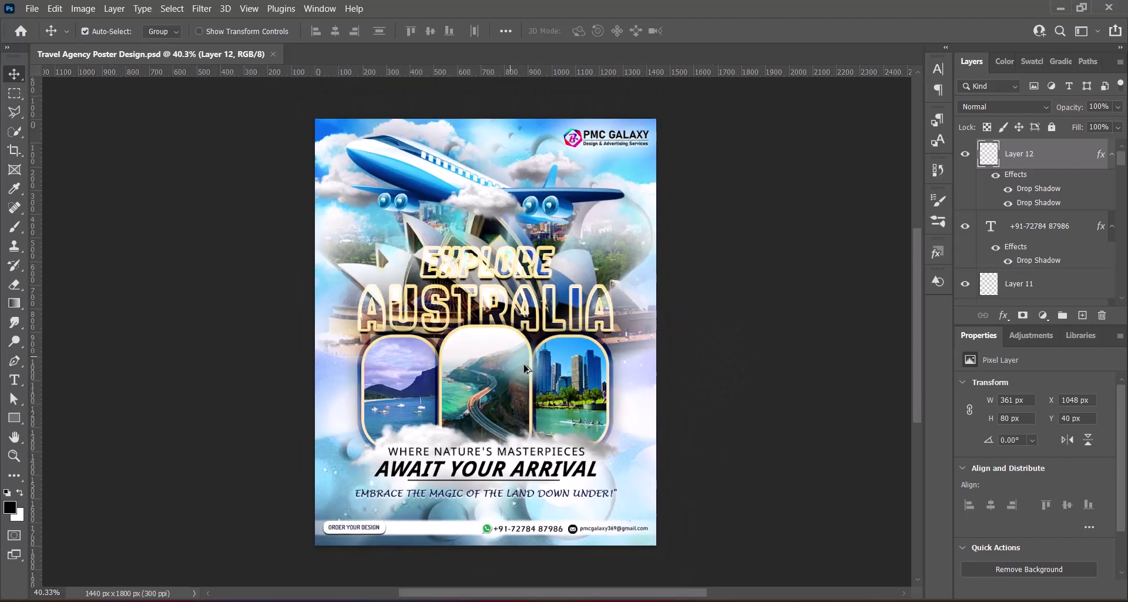
{"action": "scroll", "coordinate": [494, 316], "scroll_direction": "up", "scroll_amount": 2}
{"action": "scroll", "coordinate": [493, 316], "scroll_direction": "up", "scroll_amount": 2}
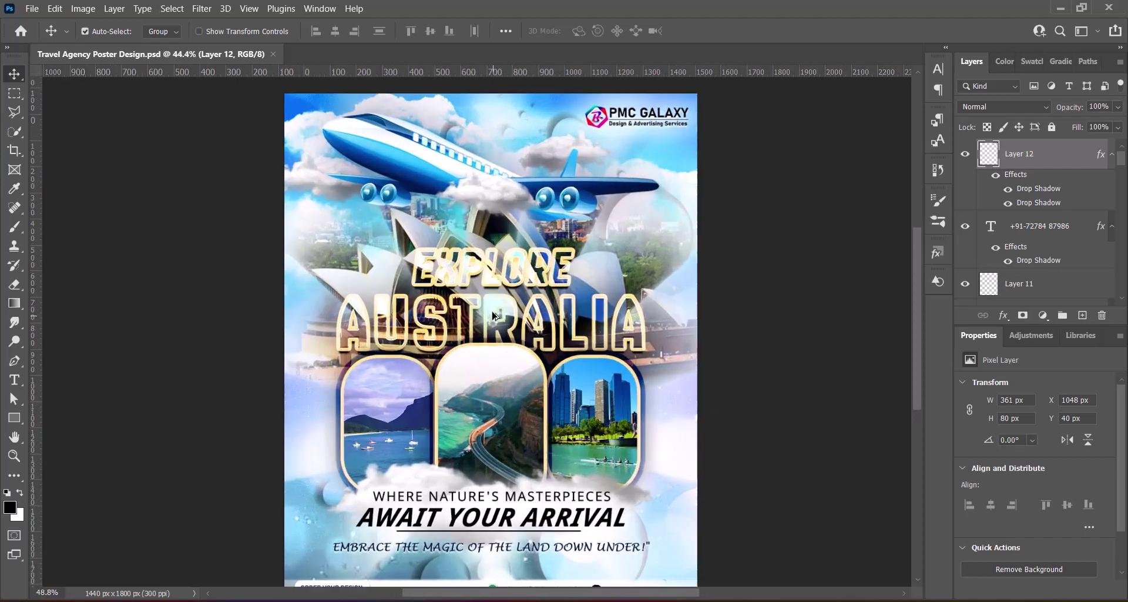
{"action": "scroll", "coordinate": [494, 315], "scroll_direction": "up", "scroll_amount": 1}
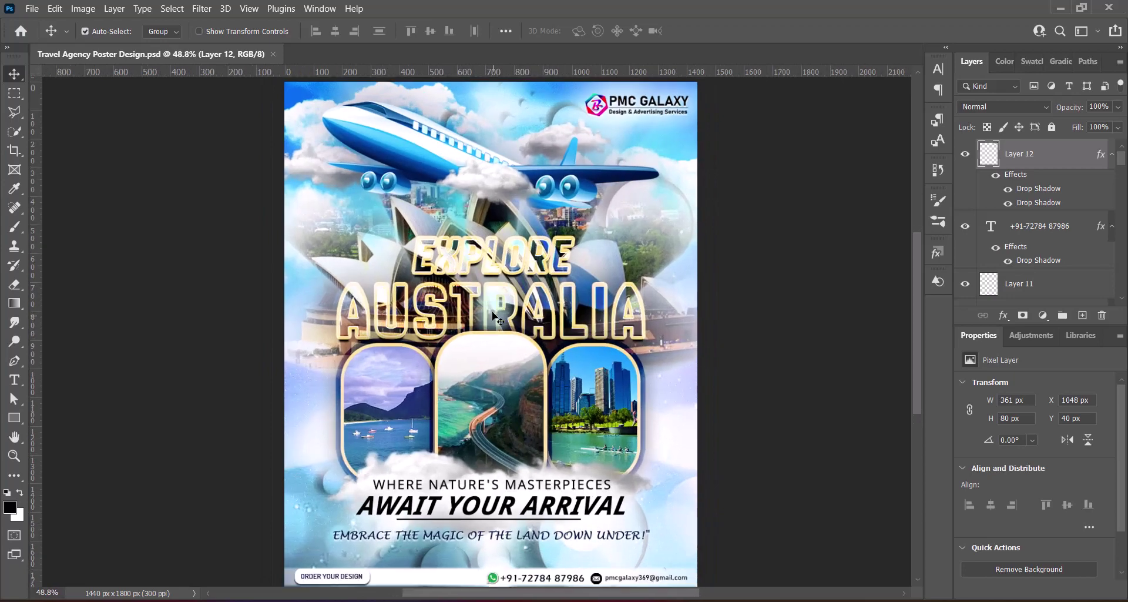
{"action": "scroll", "coordinate": [495, 318], "scroll_direction": "down", "scroll_amount": 3}
{"action": "scroll", "coordinate": [495, 318], "scroll_direction": "down", "scroll_amount": 2}
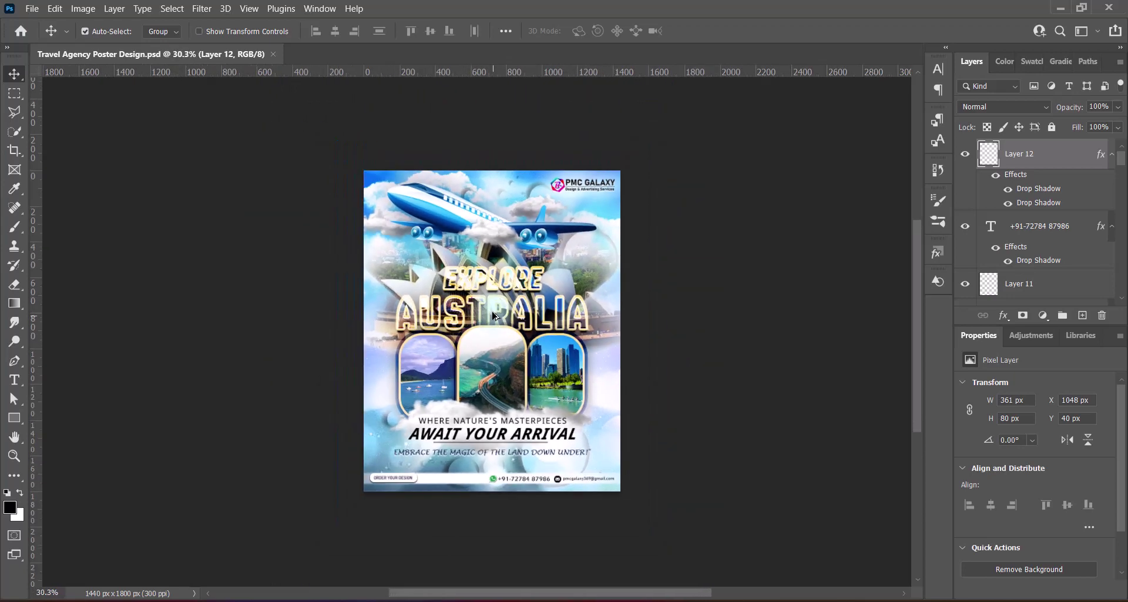
{"action": "scroll", "coordinate": [494, 315], "scroll_direction": "up", "scroll_amount": 1}
{"action": "scroll", "coordinate": [493, 315], "scroll_direction": "up", "scroll_amount": 2}
{"action": "scroll", "coordinate": [493, 316], "scroll_direction": "down", "scroll_amount": 1}
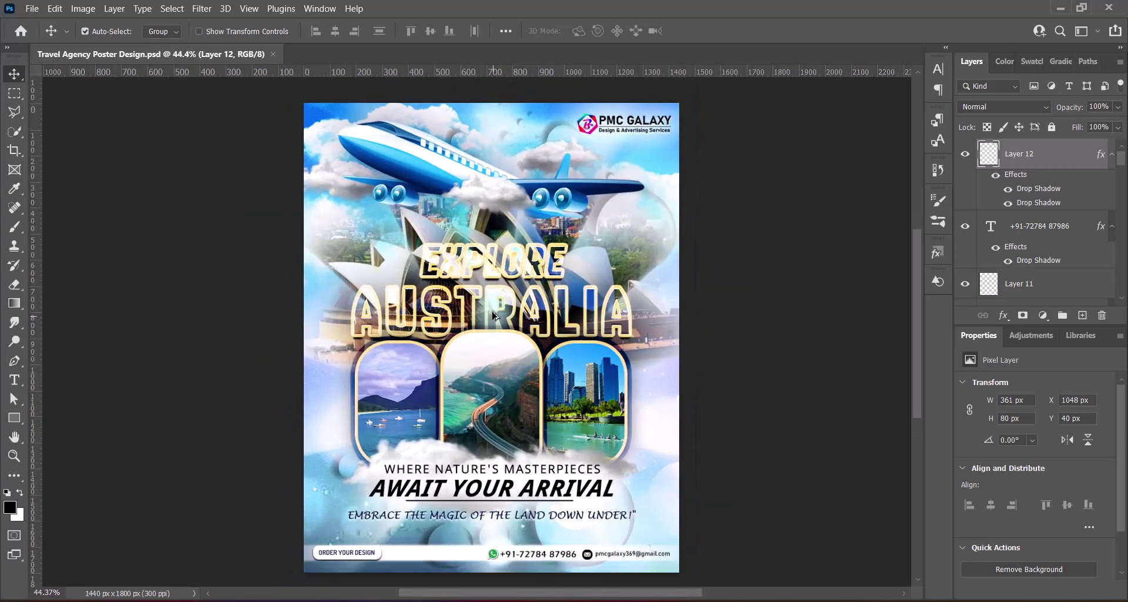